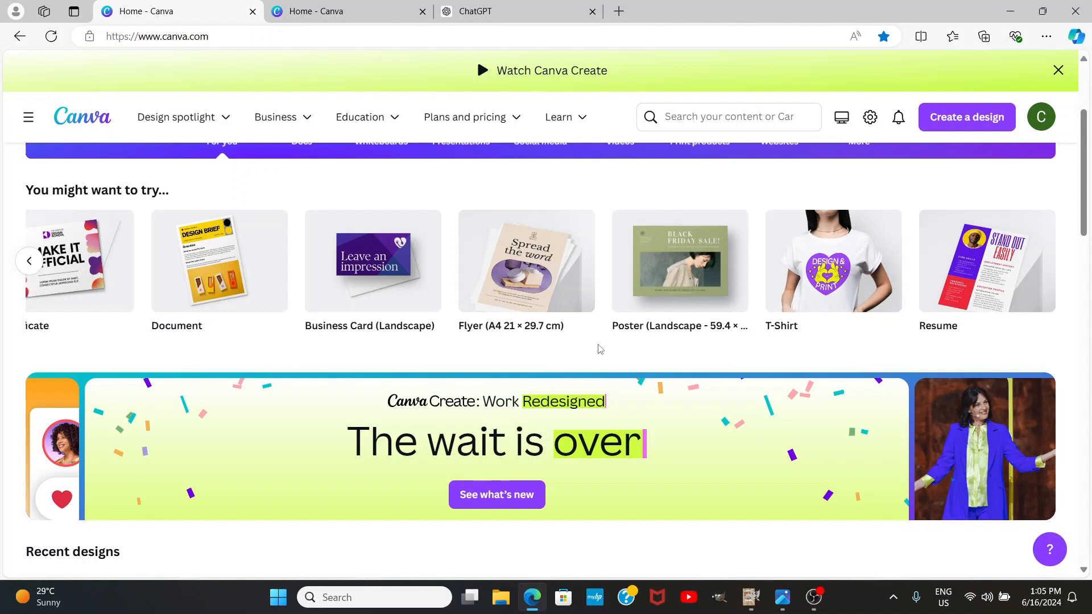
# Step: Create a new custom-size design 12 in wide and 16 in high
pyautogui.scroll(3, 600, 348)
pyautogui.click(967, 116)
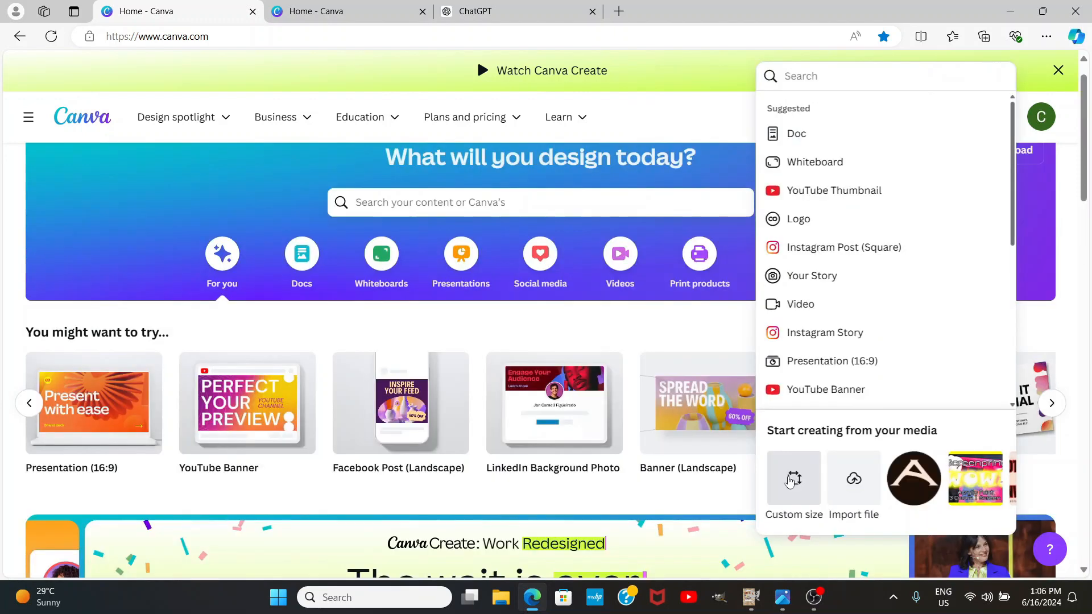
pyautogui.click(796, 481)
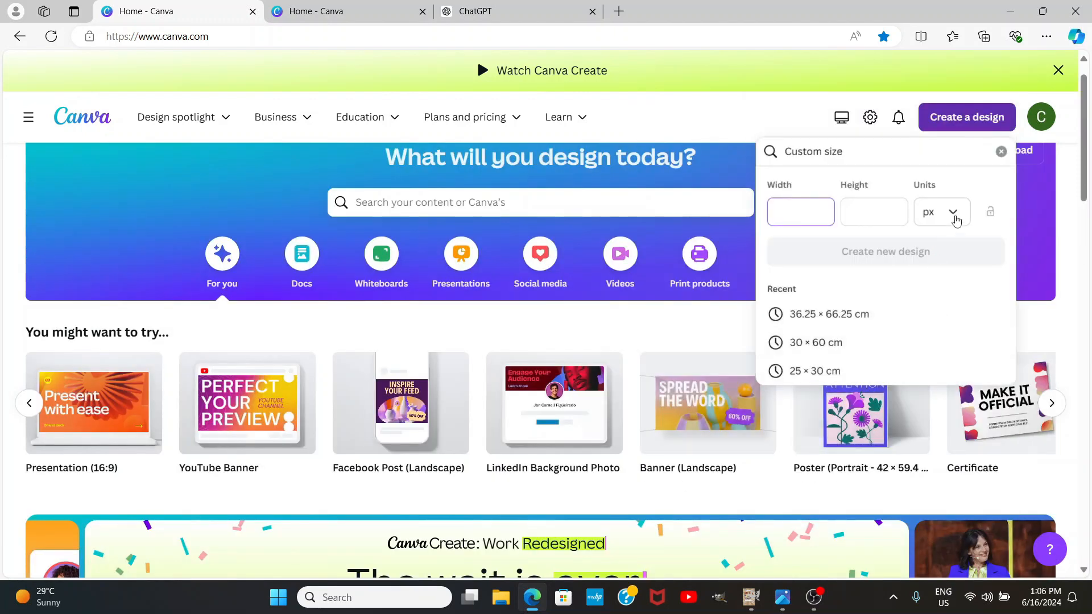
pyautogui.click(953, 211)
pyautogui.click(891, 281)
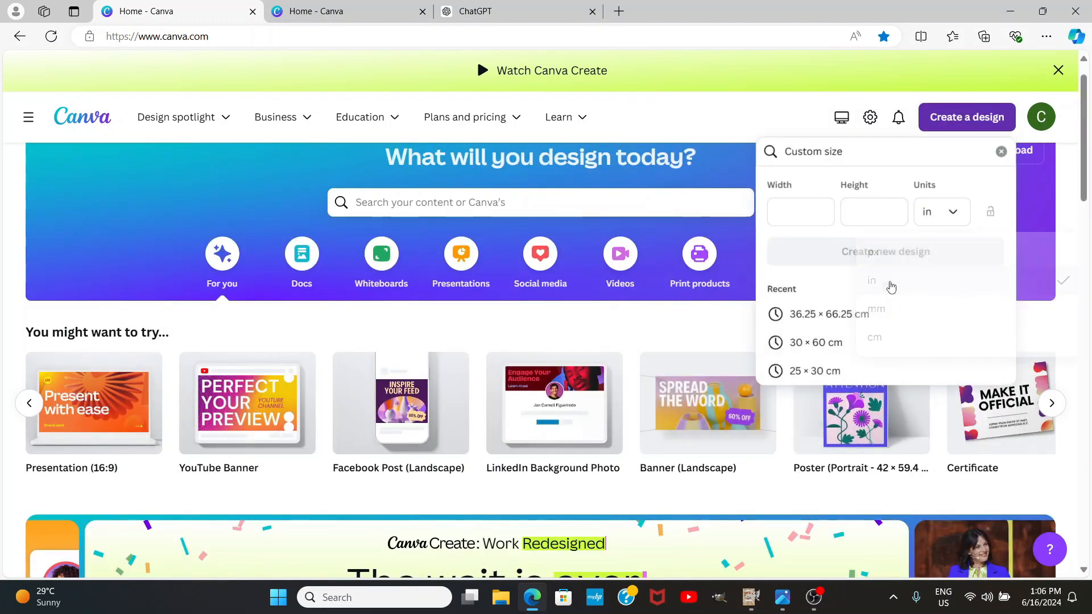
pyautogui.click(811, 215)
pyautogui.write('12')
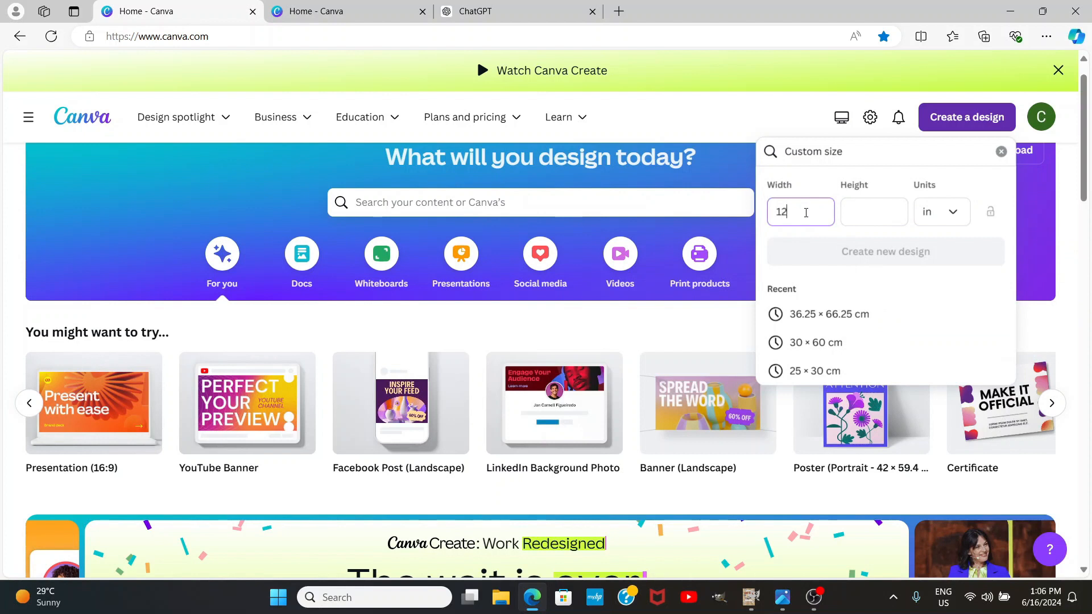
pyautogui.click(851, 213)
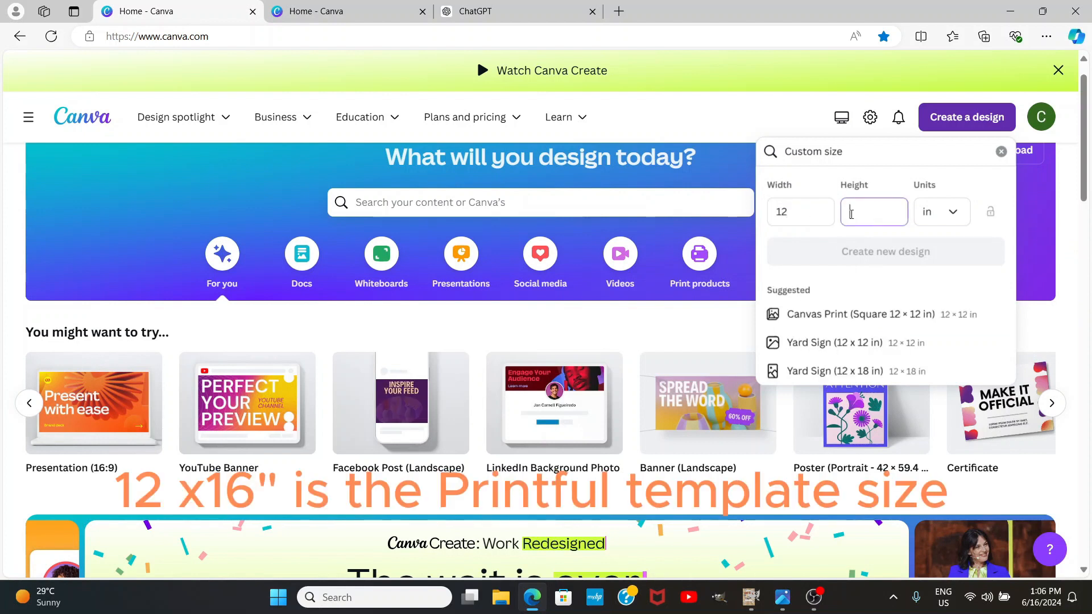
pyautogui.write('16')
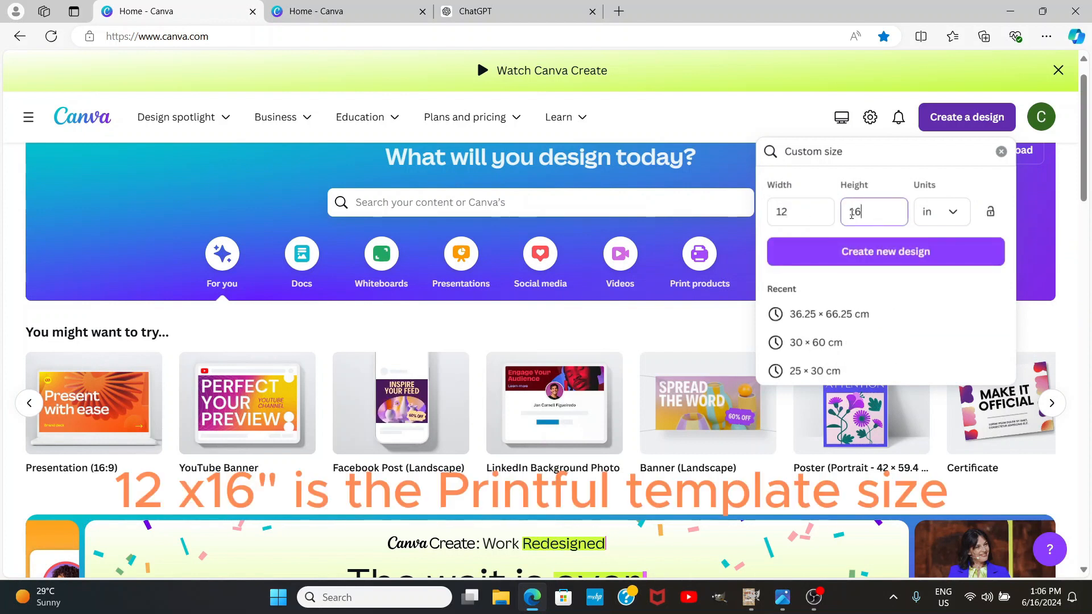
pyautogui.press('Return')
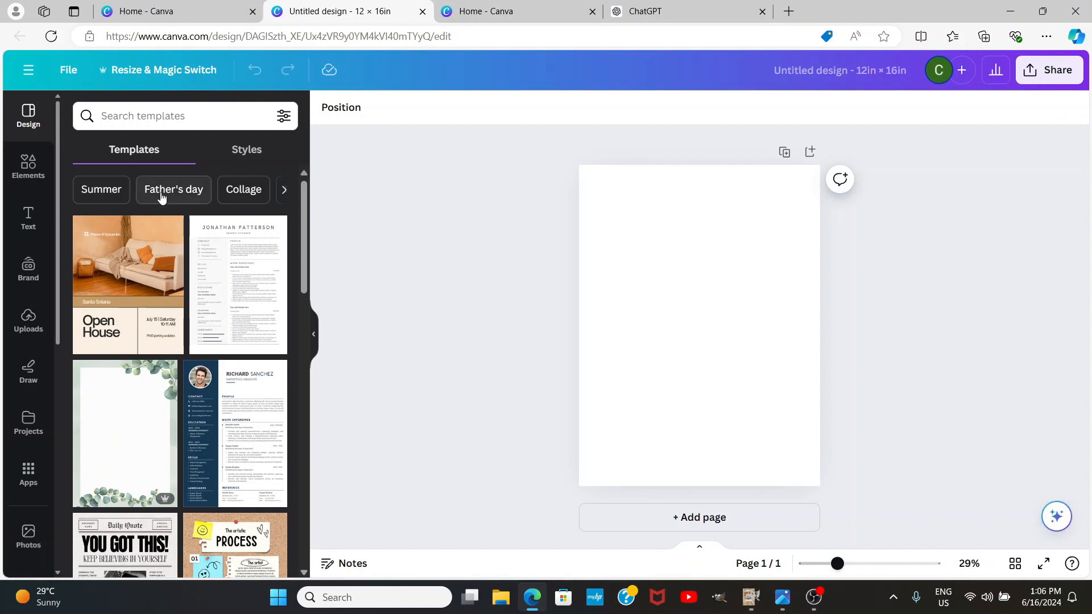
# Step: Search the templates for "1960's hot rod car pics" and apply the vintage "Classic Car Show" pickup truck poster
pyautogui.scroll(-6, 196, 309)
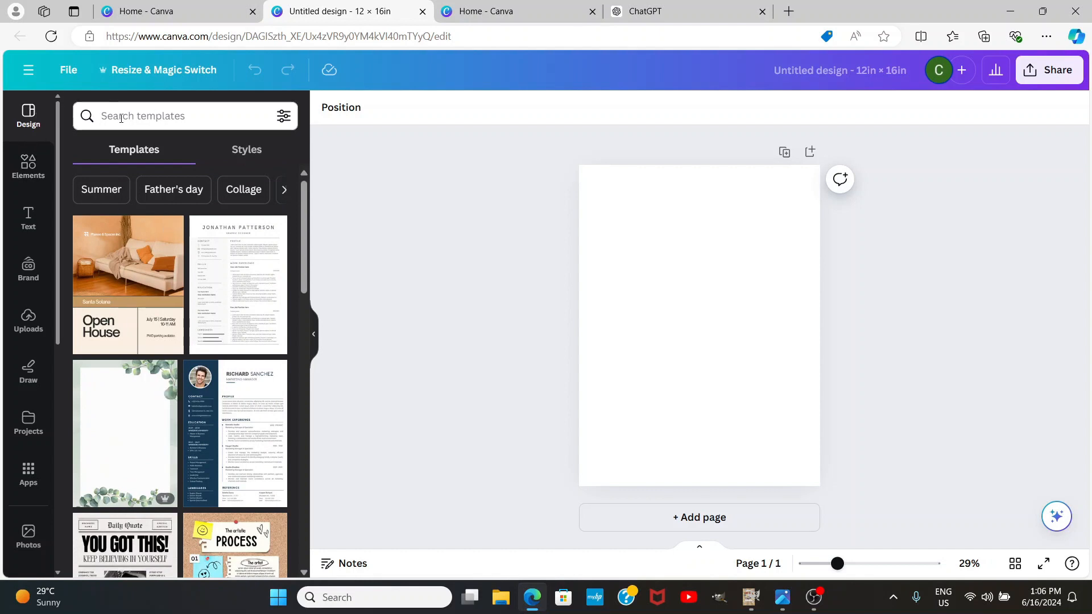
pyautogui.click(226, 128)
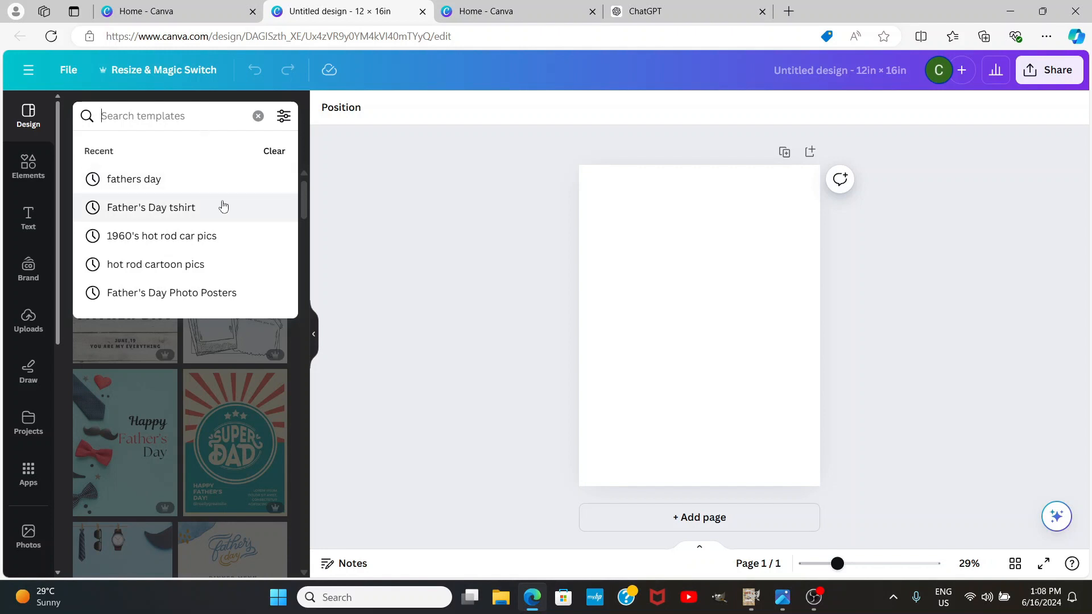
pyautogui.click(170, 237)
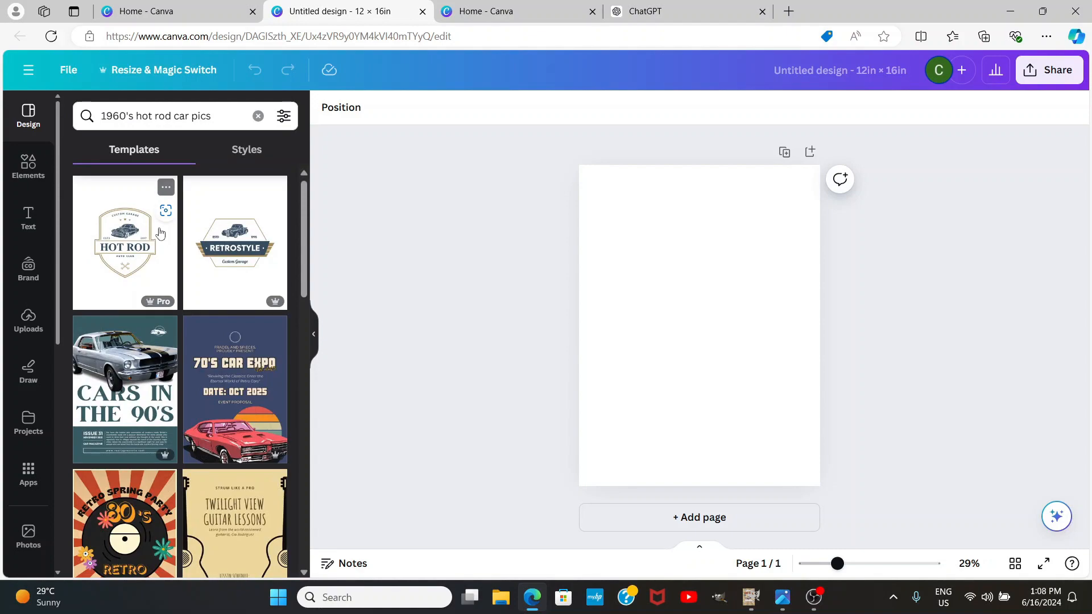
pyautogui.scroll(-5, 191, 240)
pyautogui.scroll(-15, 192, 240)
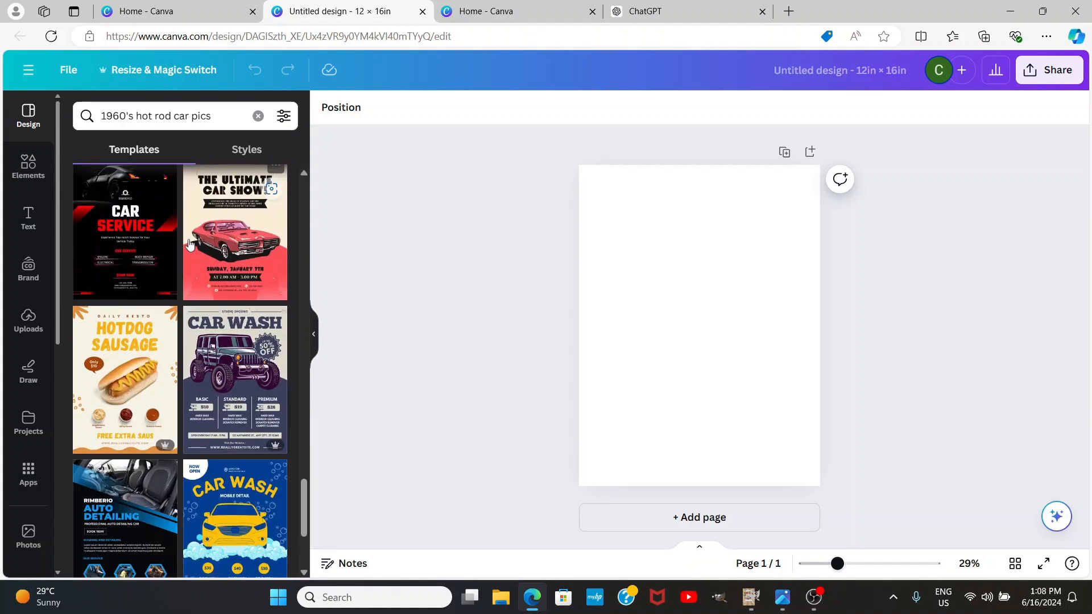
pyautogui.scroll(-10, 183, 245)
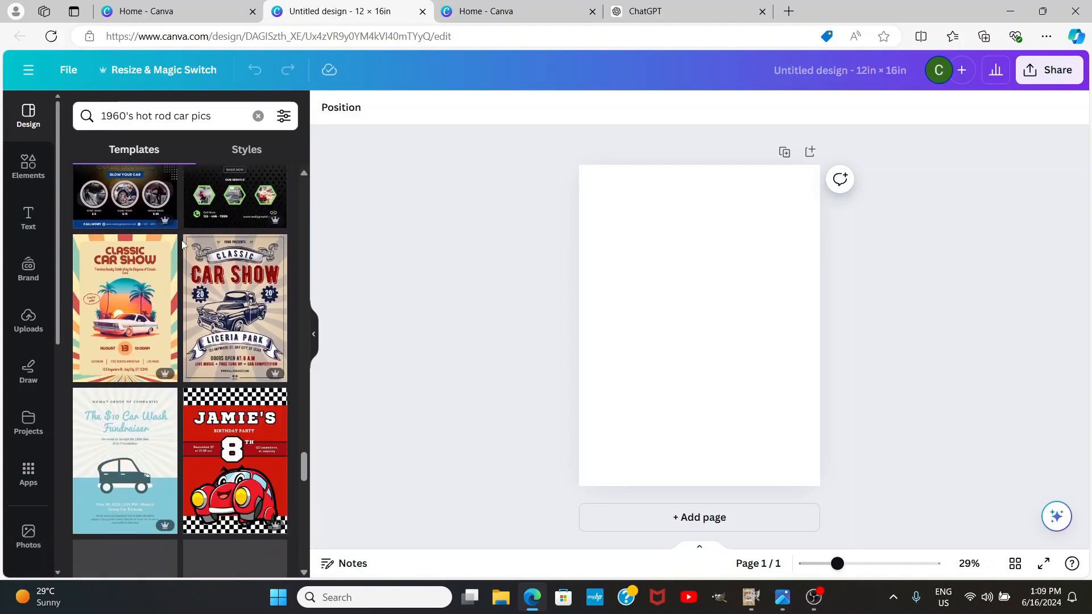
pyautogui.click(227, 309)
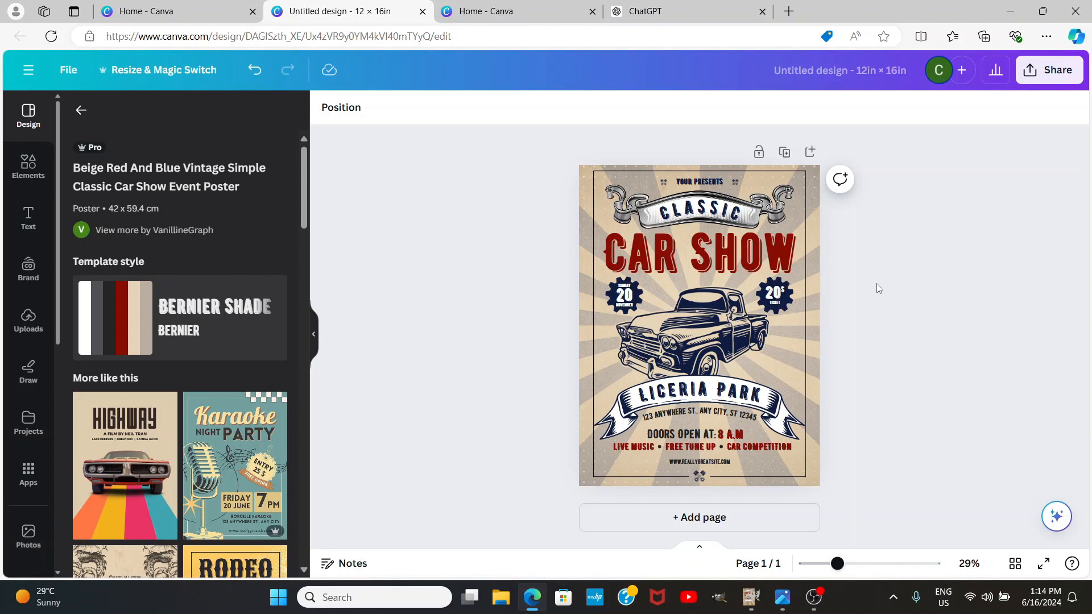
# Step: Switch to ChatGPT and read through the list of short dad T-shirt sayings
pyautogui.moveTo(672, 13)
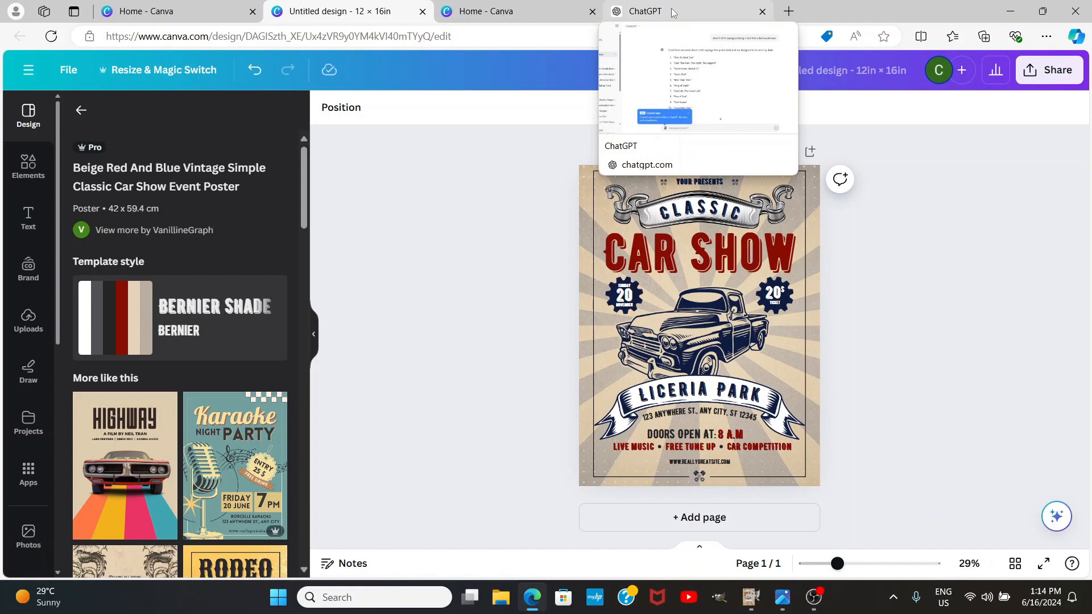
pyautogui.click(672, 12)
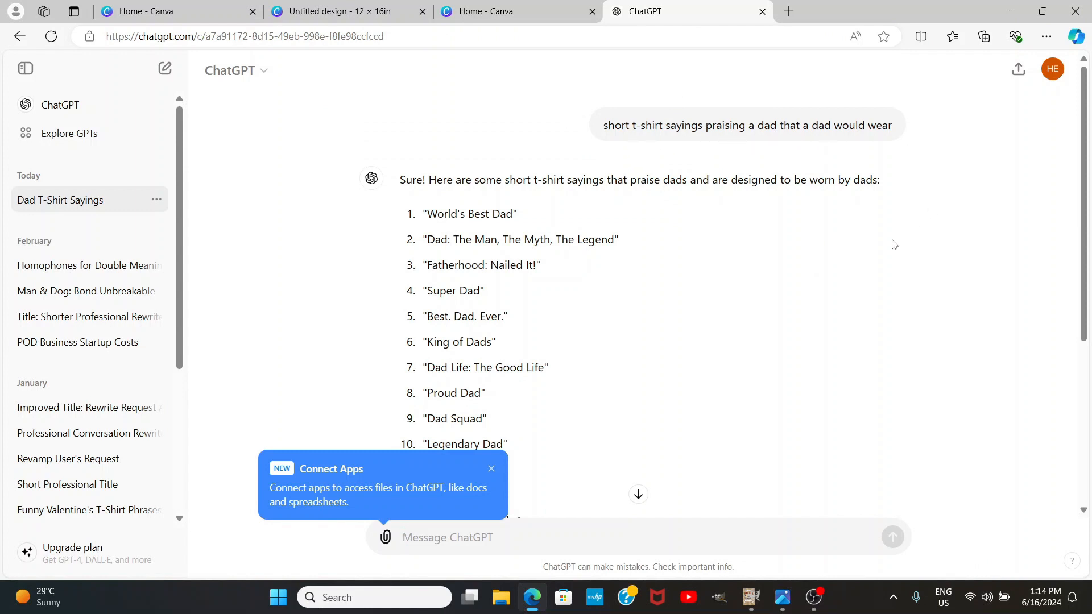
pyautogui.scroll(-1, 695, 245)
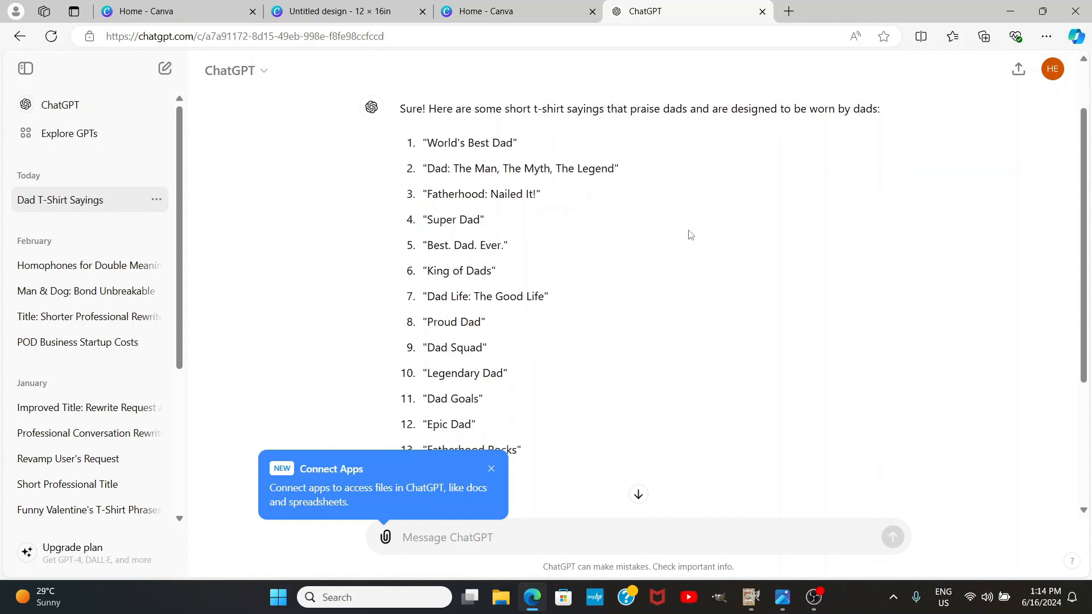
pyautogui.scroll(-1, 691, 233)
pyautogui.scroll(1, 692, 232)
pyautogui.scroll(-2, 738, 222)
pyautogui.scroll(-1, 736, 219)
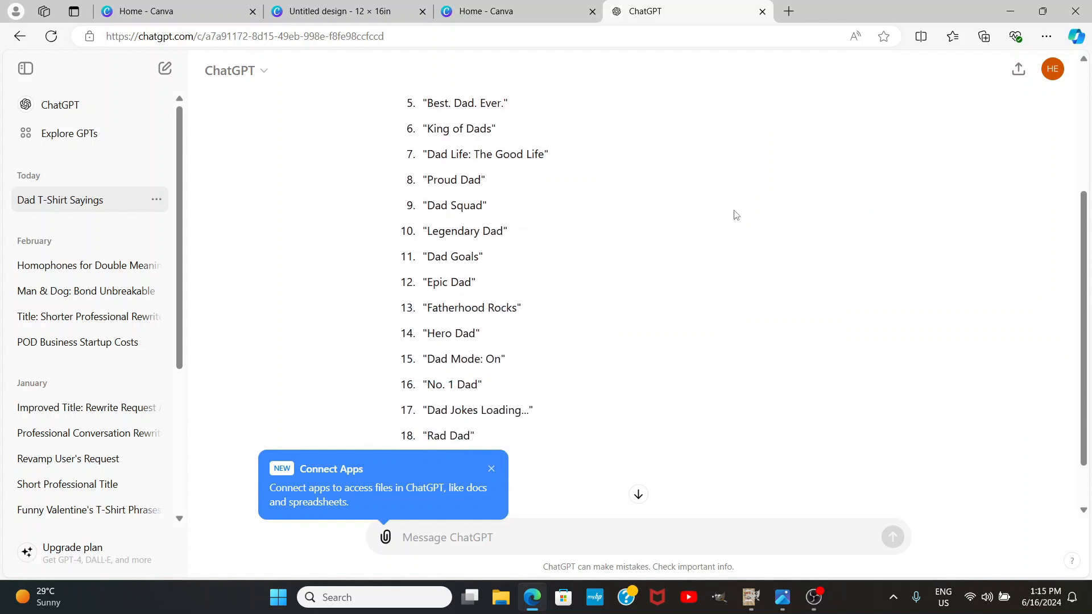
pyautogui.scroll(-1, 738, 207)
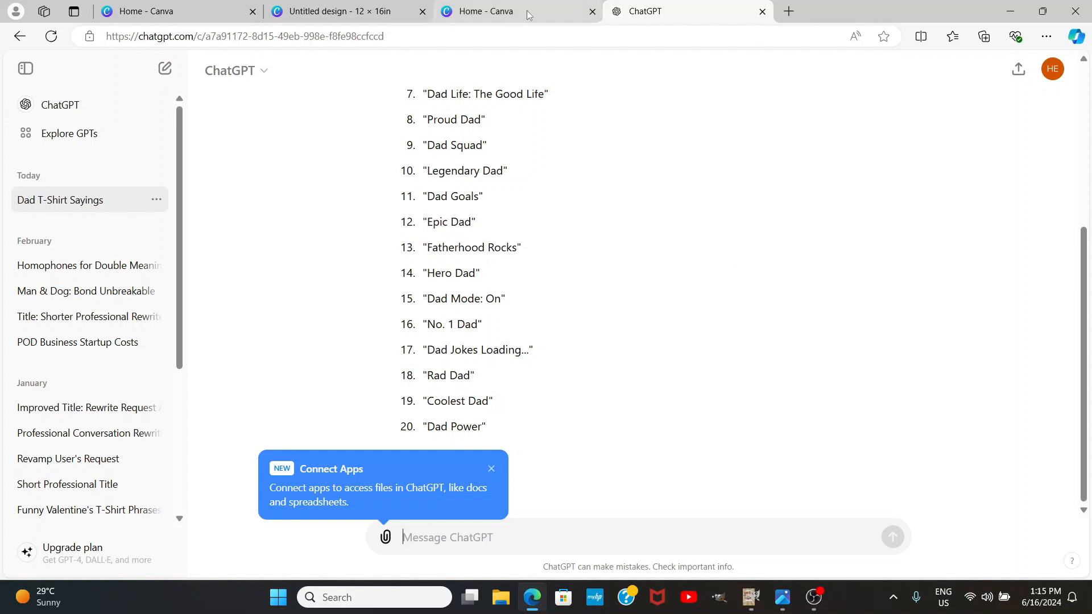
# Step: Switch to the other Canva home page and look over the recent designs
pyautogui.moveTo(512, 12)
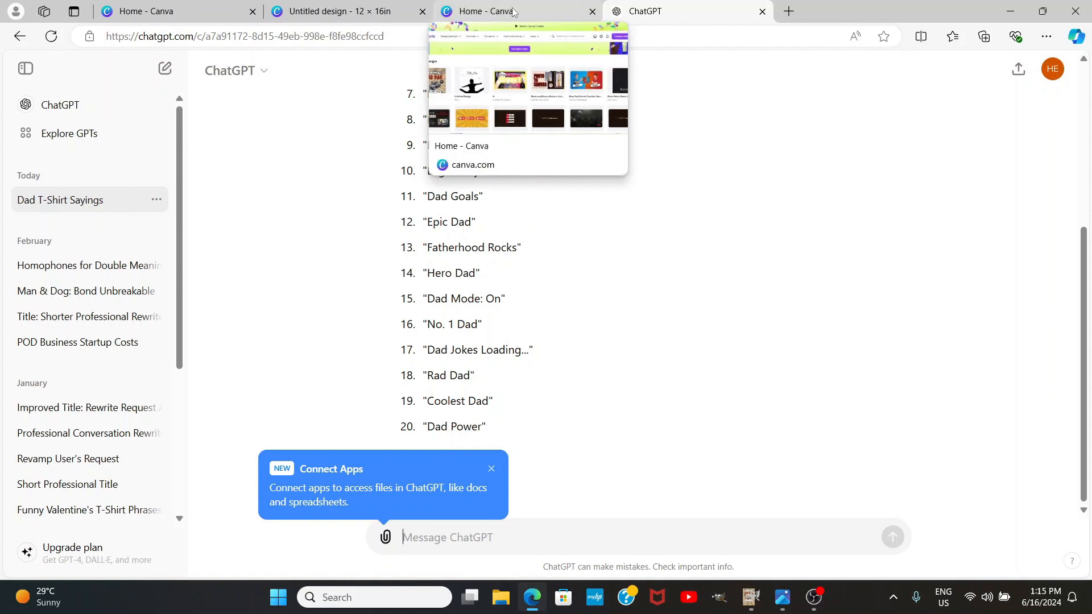
pyautogui.click(514, 12)
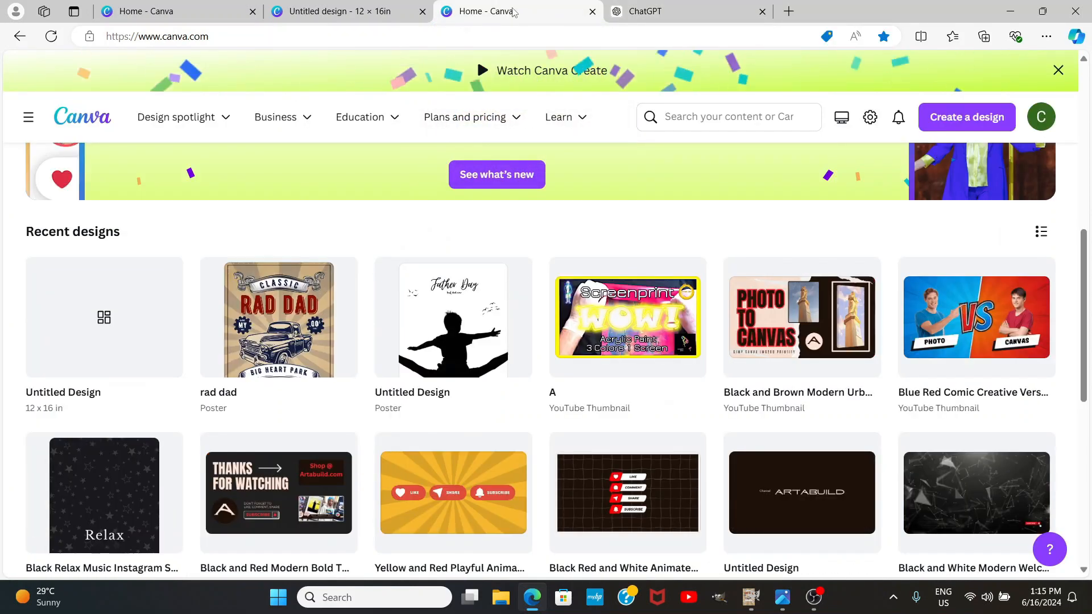
pyautogui.scroll(-5, 571, 244)
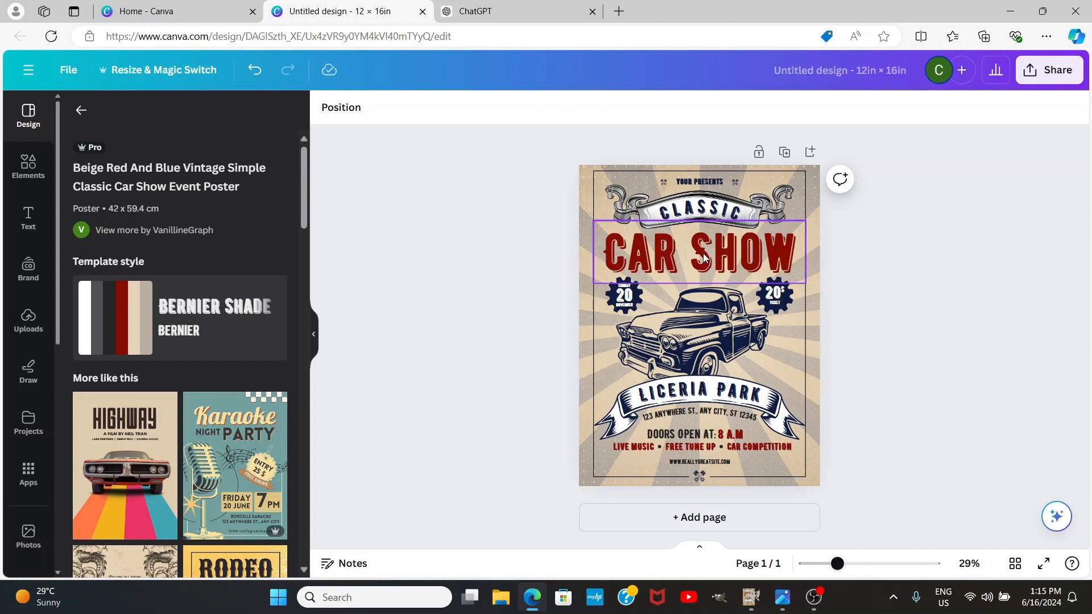
# Step: Replace the "CAR SHOW" headline with "RAD DAD" and delete the "YOUR PRESENTS" text above the banner
pyautogui.click(727, 257)
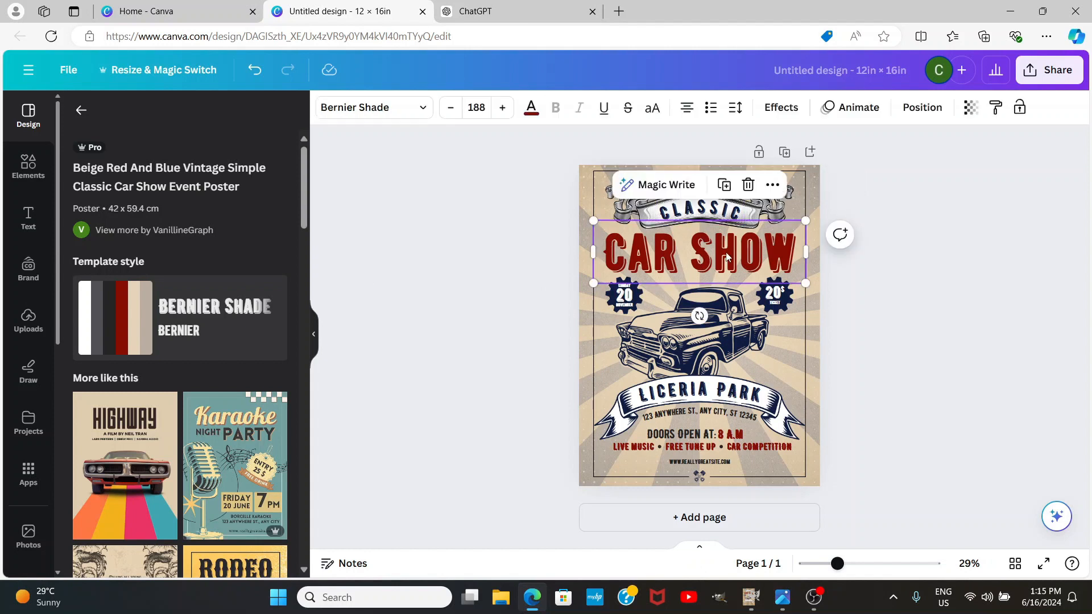
pyautogui.doubleClick(727, 255)
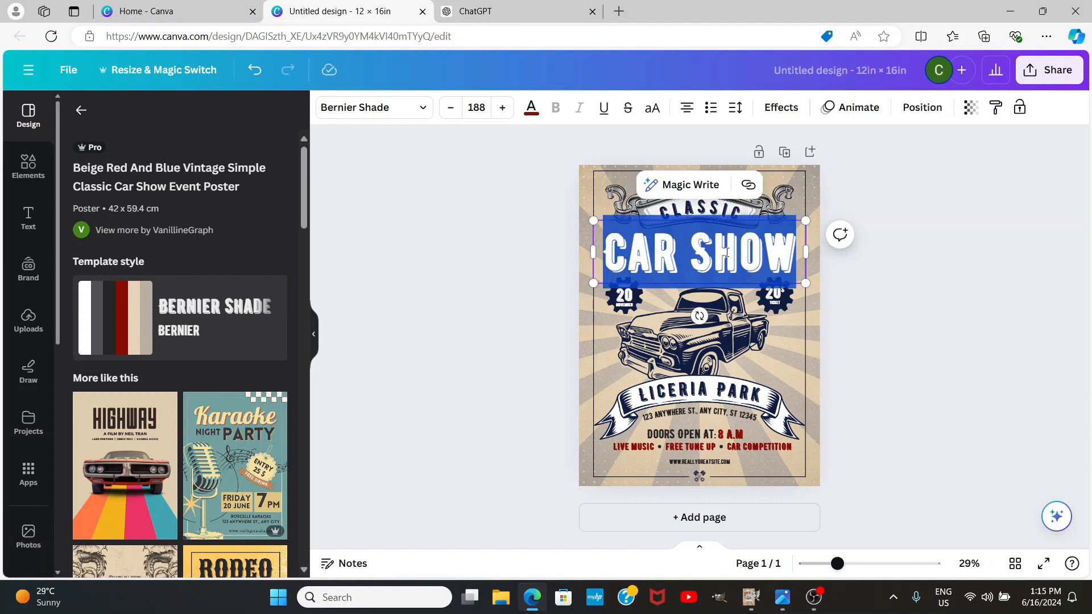
pyautogui.write('RAD')
pyautogui.write('DAD')
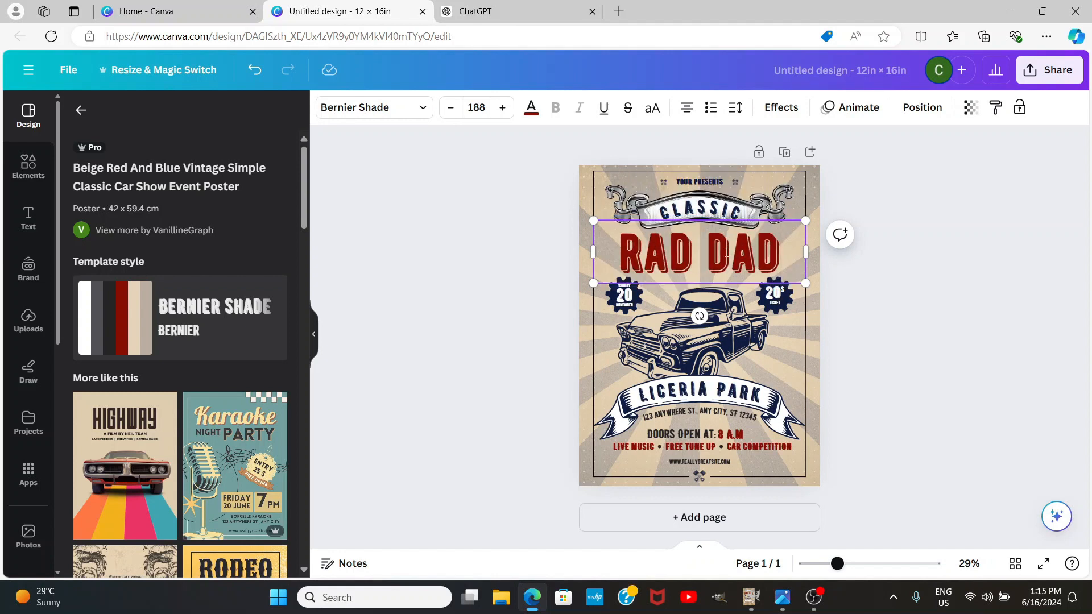
pyautogui.click(715, 181)
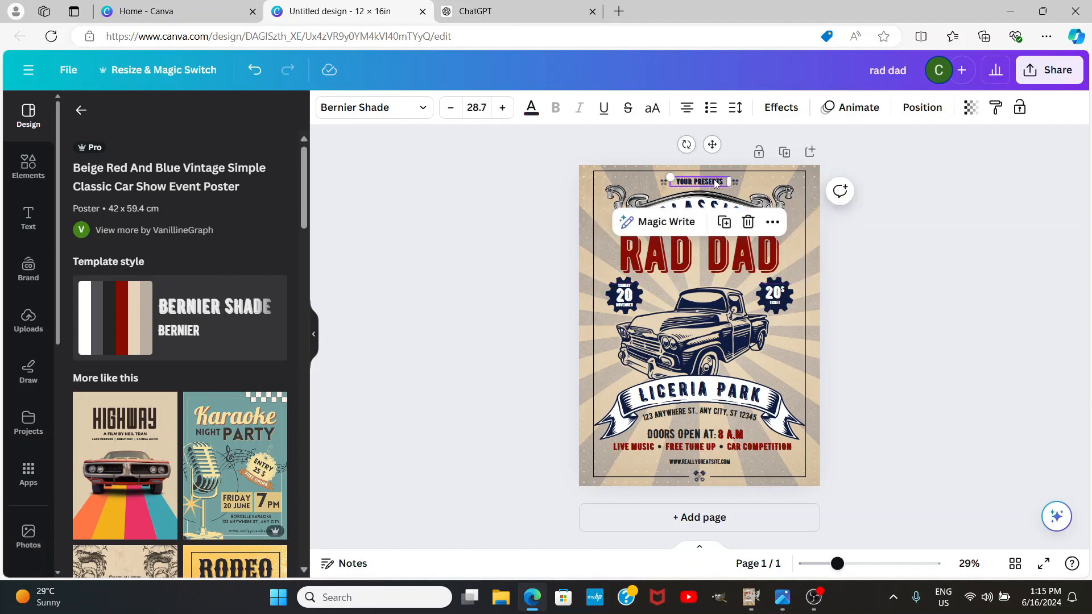
pyautogui.press('Delete')
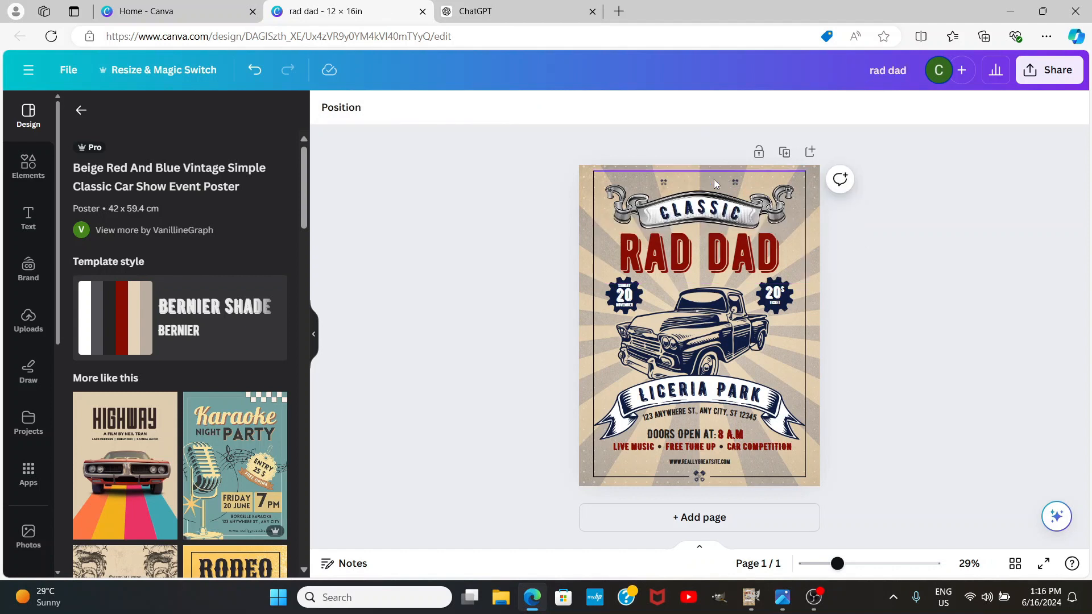
# Step: Move the two small ornaments above the "CLASSIC" banner down to either side of the website line
pyautogui.click(859, 564)
pyautogui.scroll(3, 975, 354)
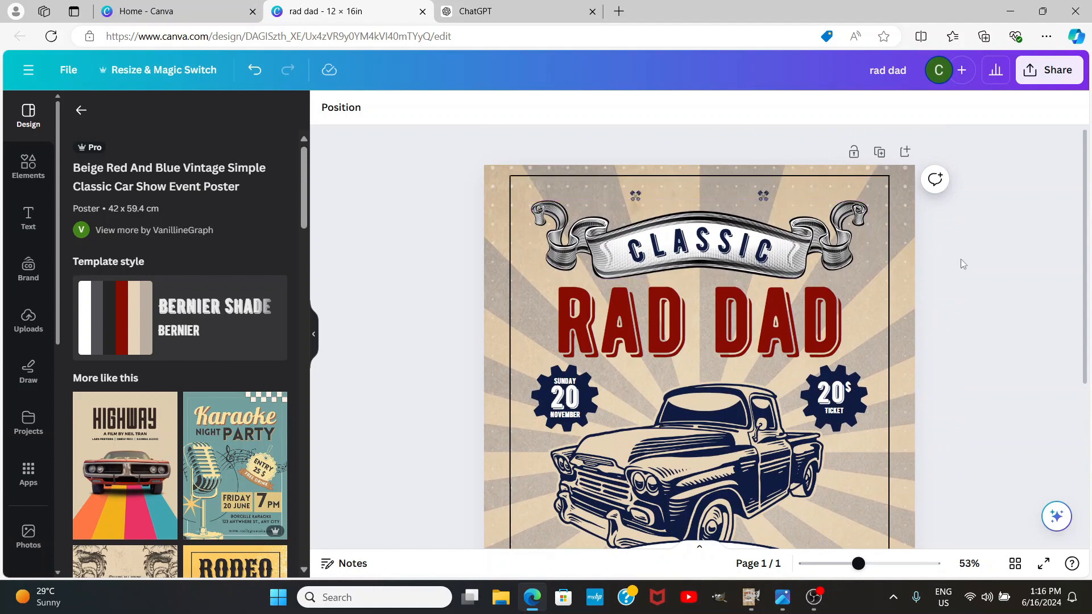
pyautogui.scroll(-2, 959, 210)
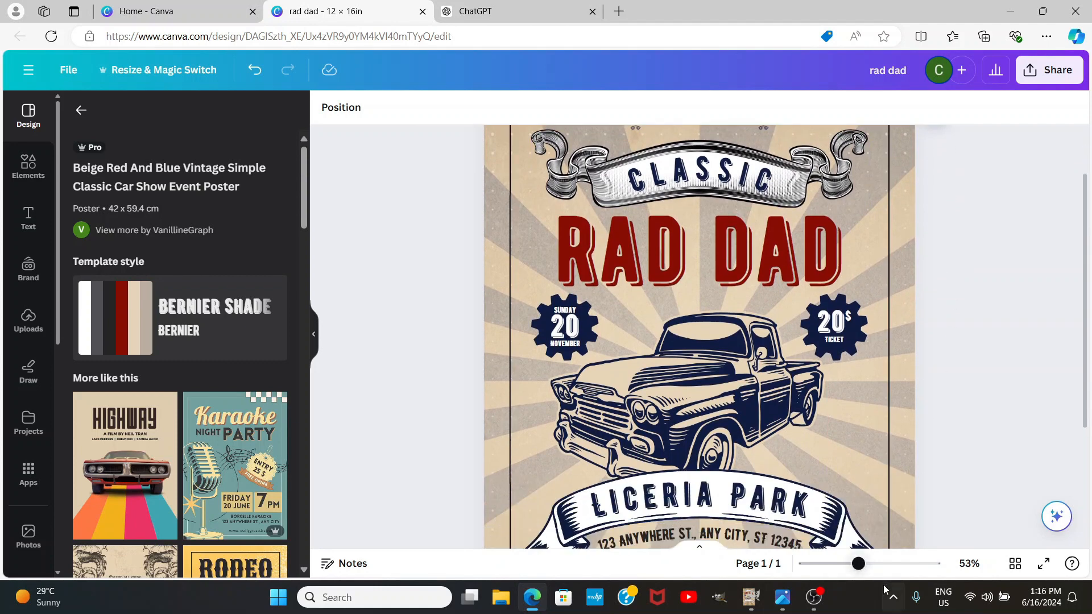
pyautogui.moveTo(858, 564); pyautogui.dragTo(843, 563)
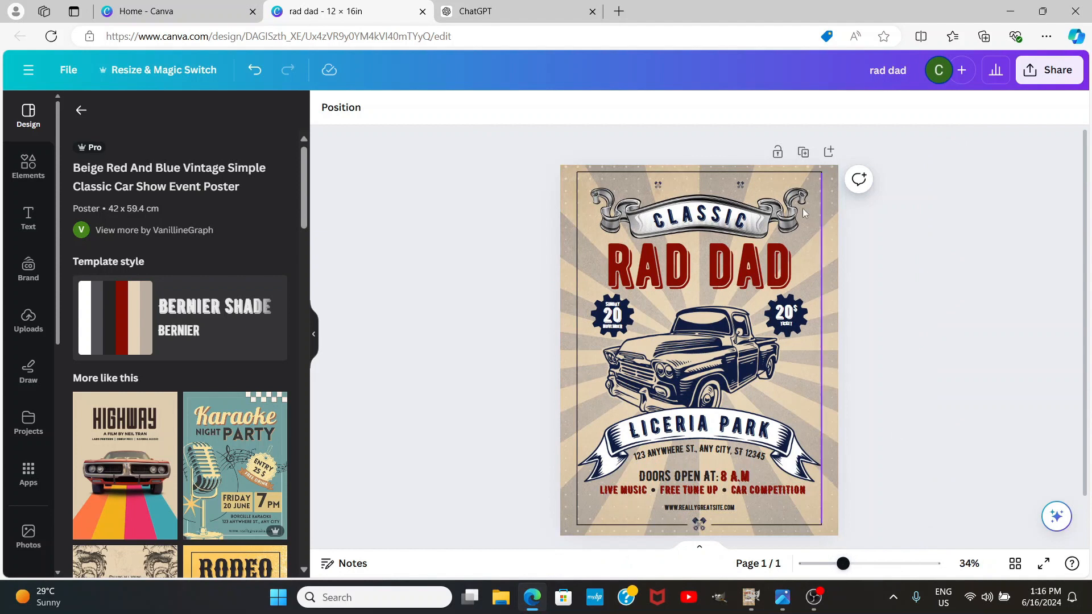
pyautogui.click(659, 184)
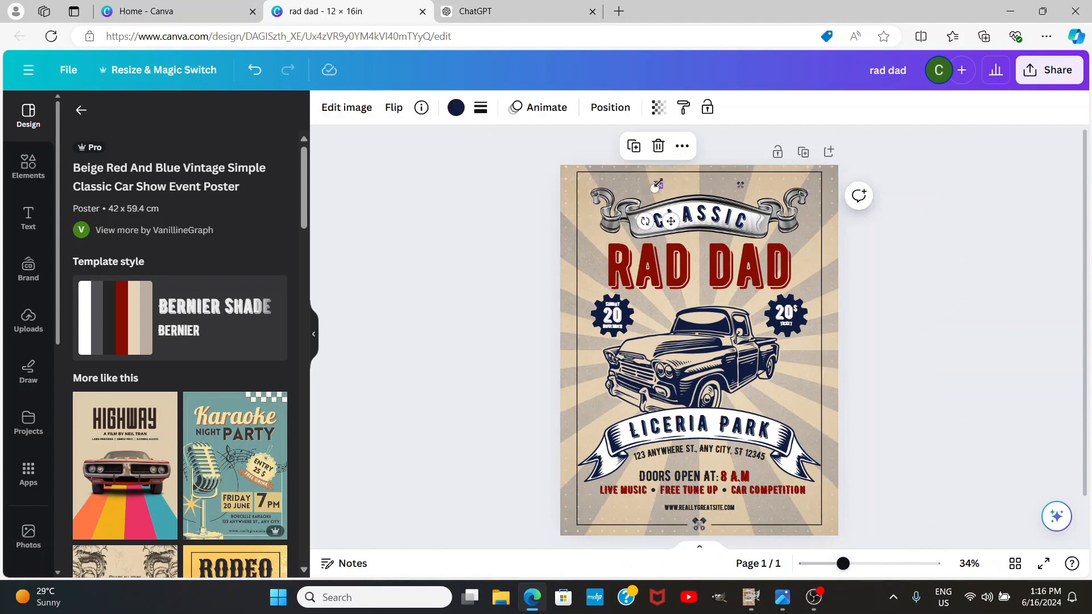
pyautogui.moveTo(655, 188); pyautogui.dragTo(639, 506)
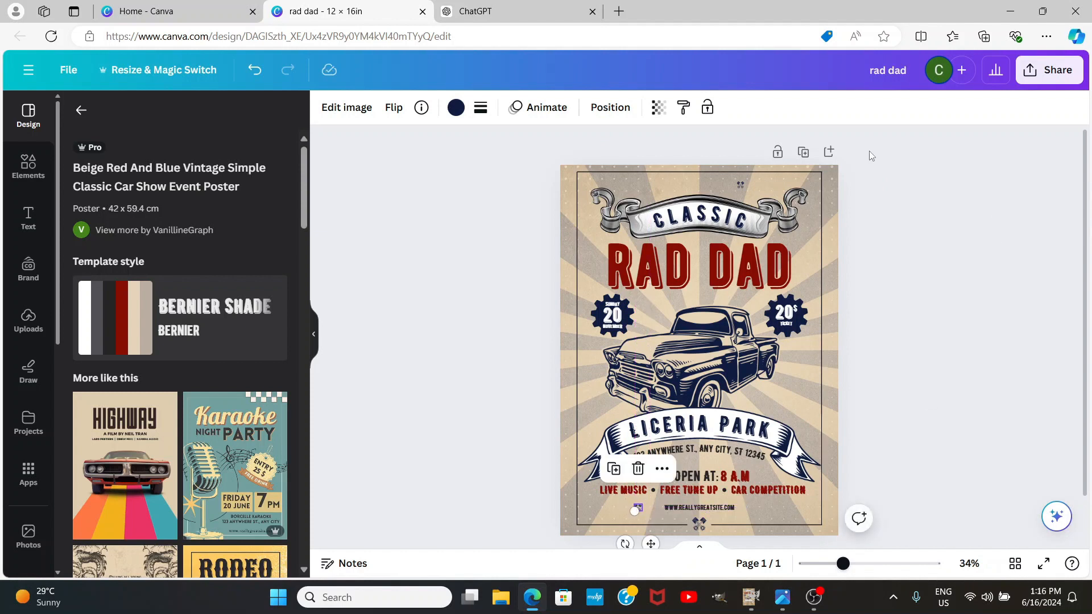
pyautogui.click(742, 188)
pyautogui.moveTo(742, 187); pyautogui.dragTo(762, 506)
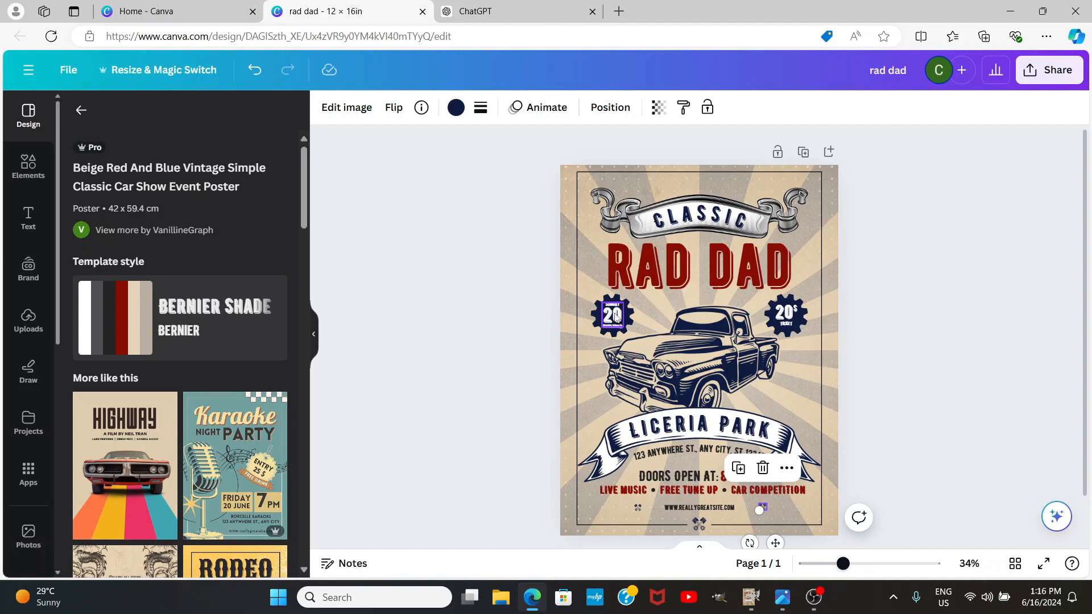
# Step: Replace the "SUNDAY" text in the gear badge under "RAD" with "EVENT:"
pyautogui.click(616, 314)
pyautogui.click(615, 308)
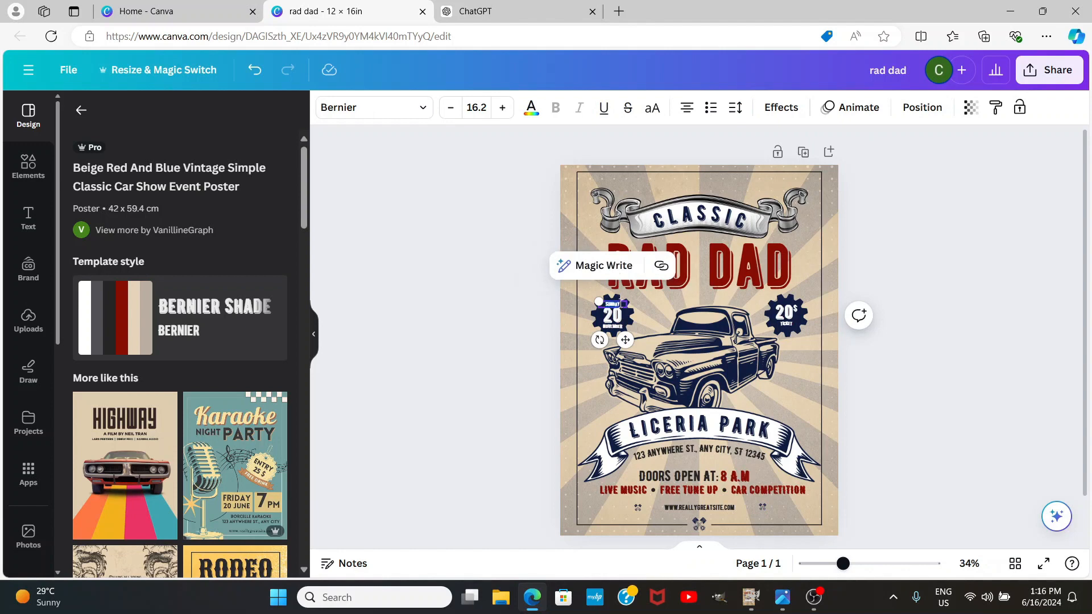
pyautogui.moveTo(623, 304); pyautogui.dragTo(604, 304)
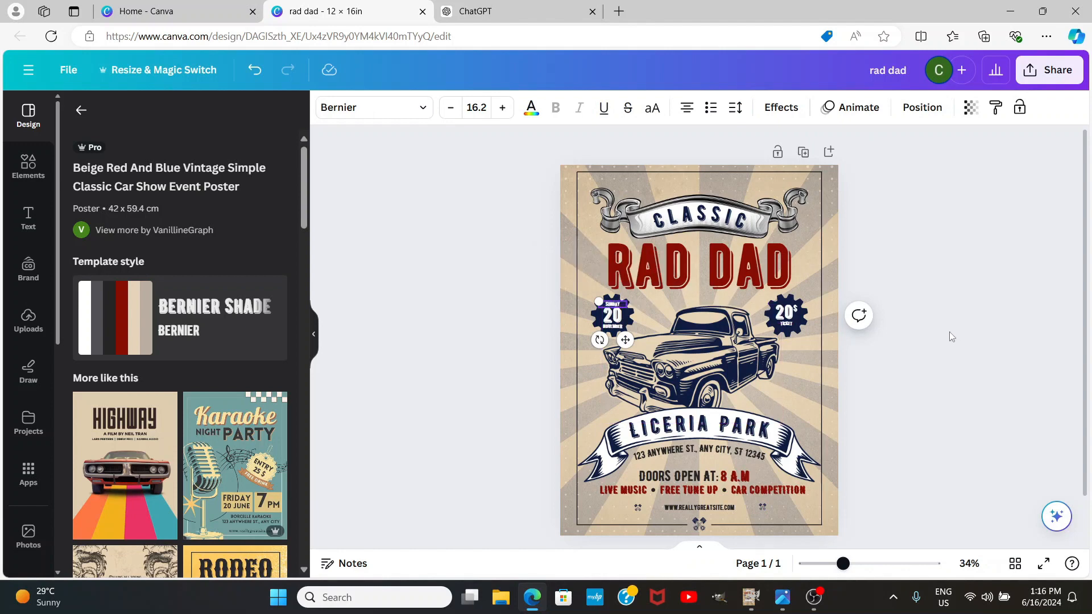
pyautogui.scroll(5, 950, 336)
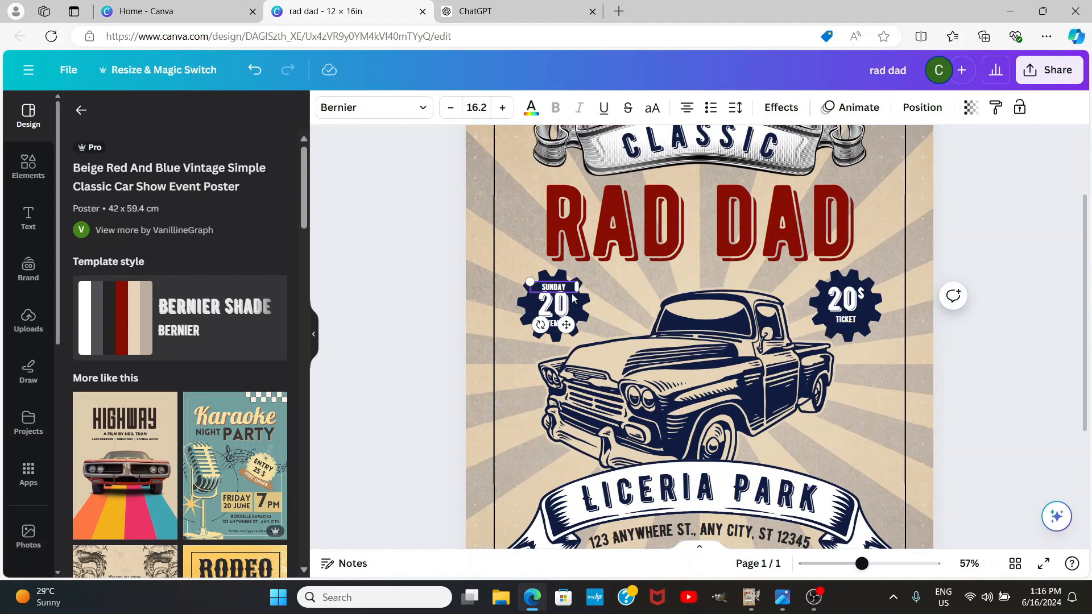
pyautogui.doubleClick(554, 286)
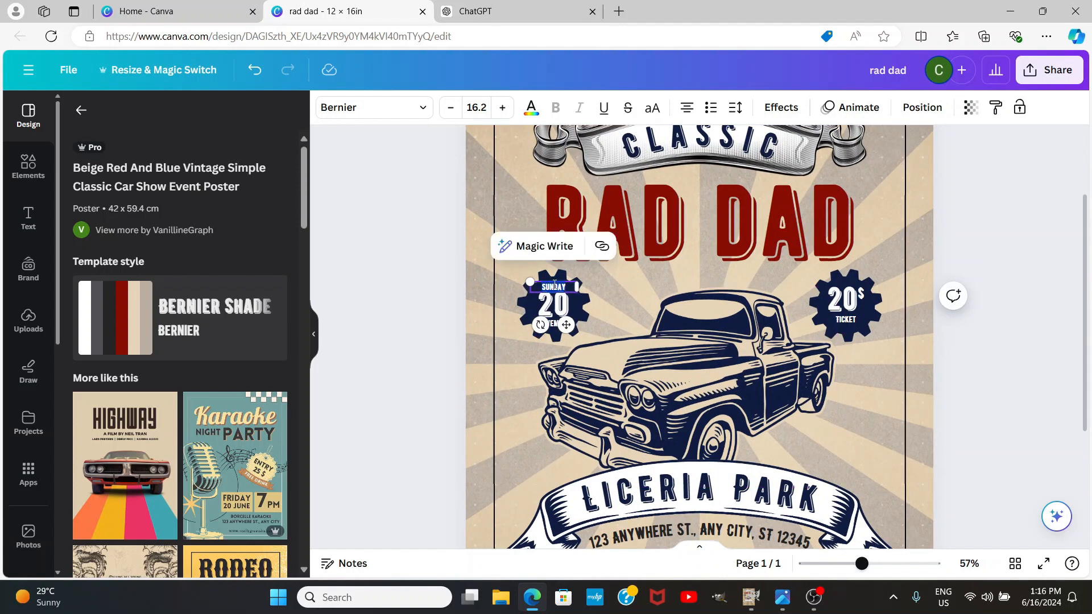
pyautogui.write('EVE')
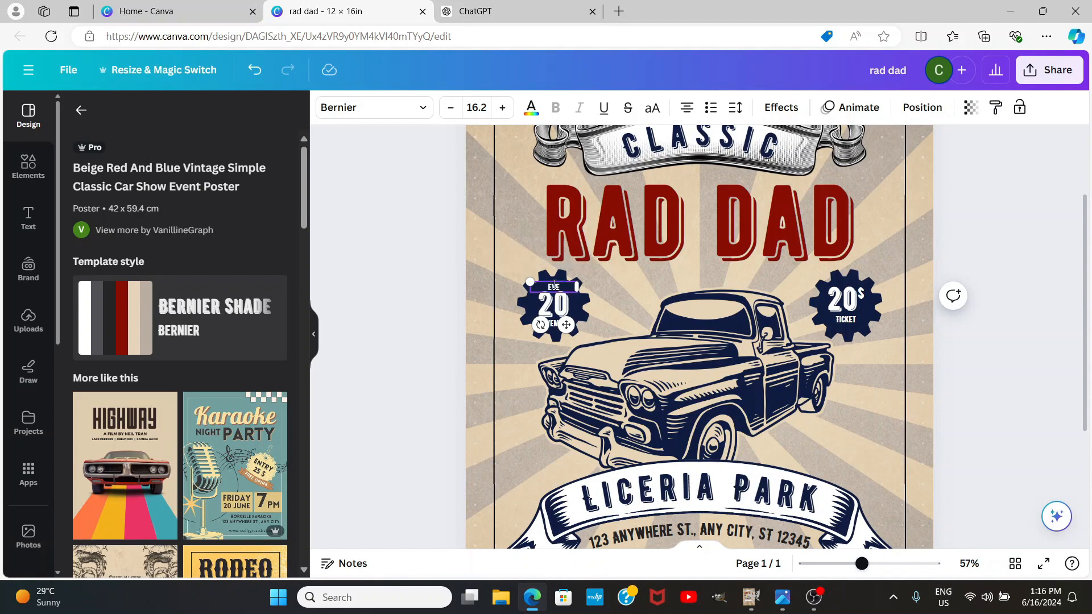
pyautogui.write('NT:')
# Step: Replace the large "20" in the "EVENT:" gear badge with "MY"
pyautogui.click(560, 312)
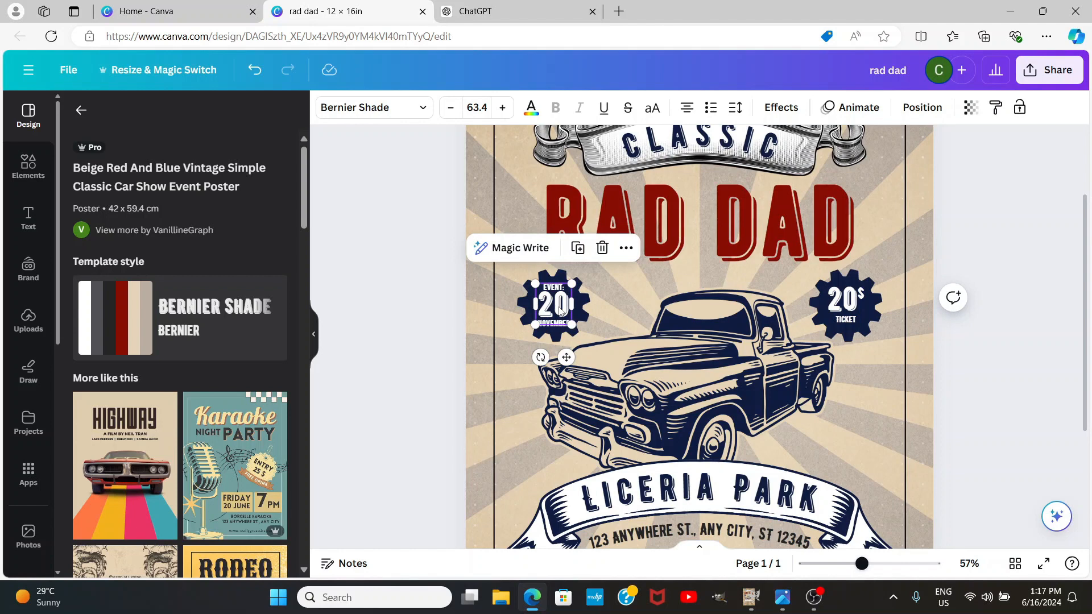
pyautogui.click(560, 310)
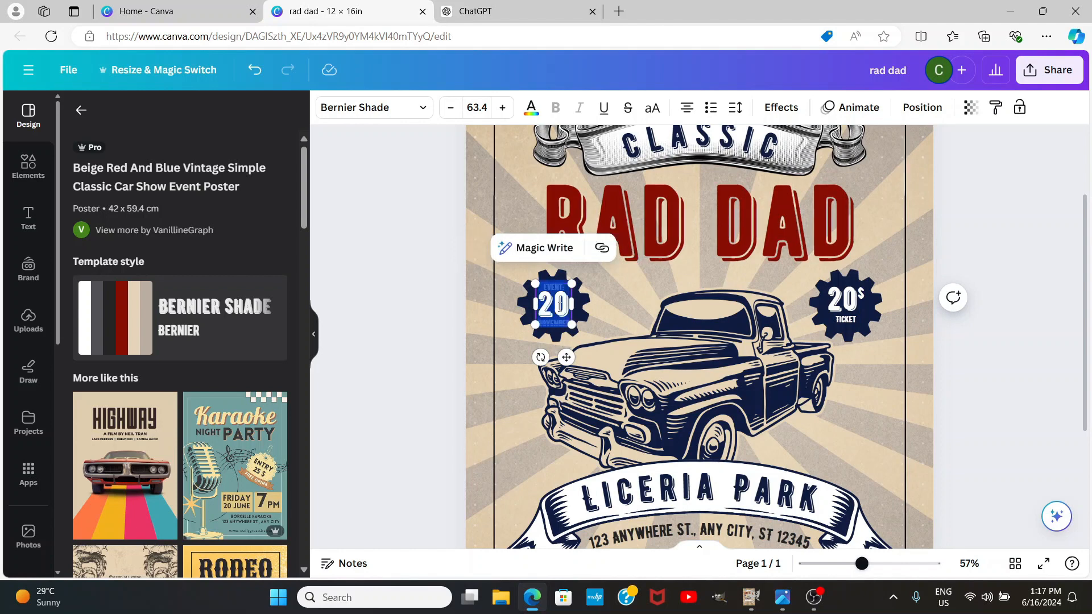
pyautogui.press('BackSpace')
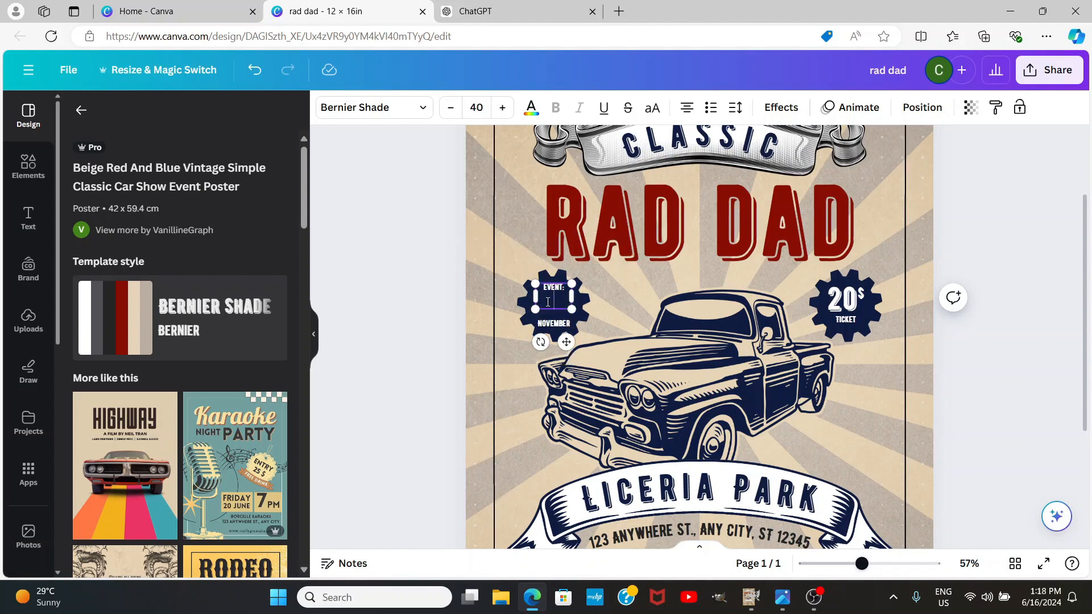
pyautogui.write('MY')
# Step: Set the font size of "MY" to 55 and shift the word vertically within its gear badge
pyautogui.moveTo(566, 300); pyautogui.dragTo(529, 294)
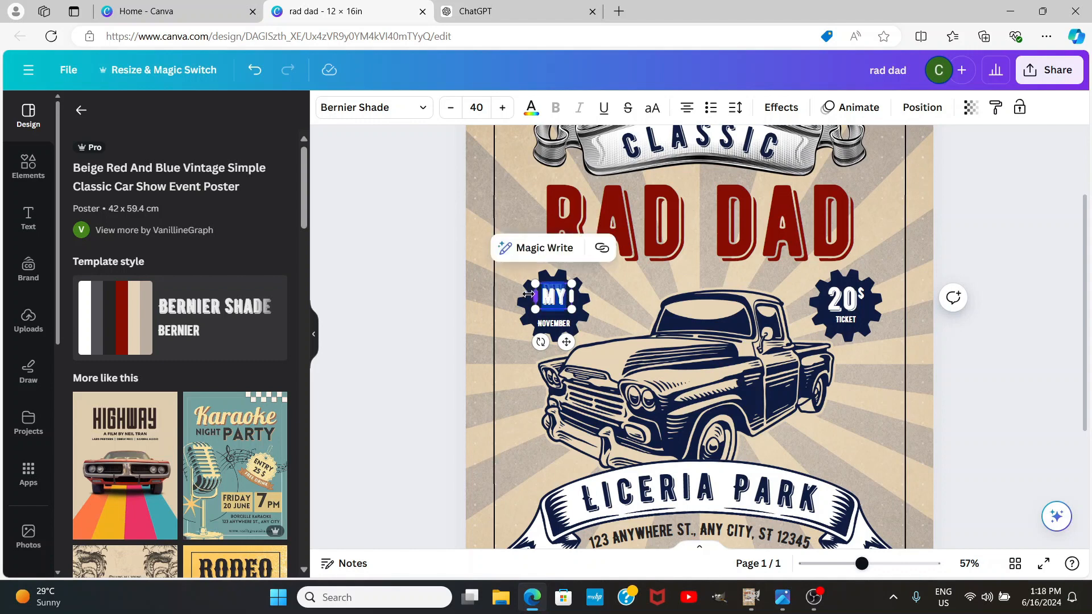
pyautogui.click(484, 107)
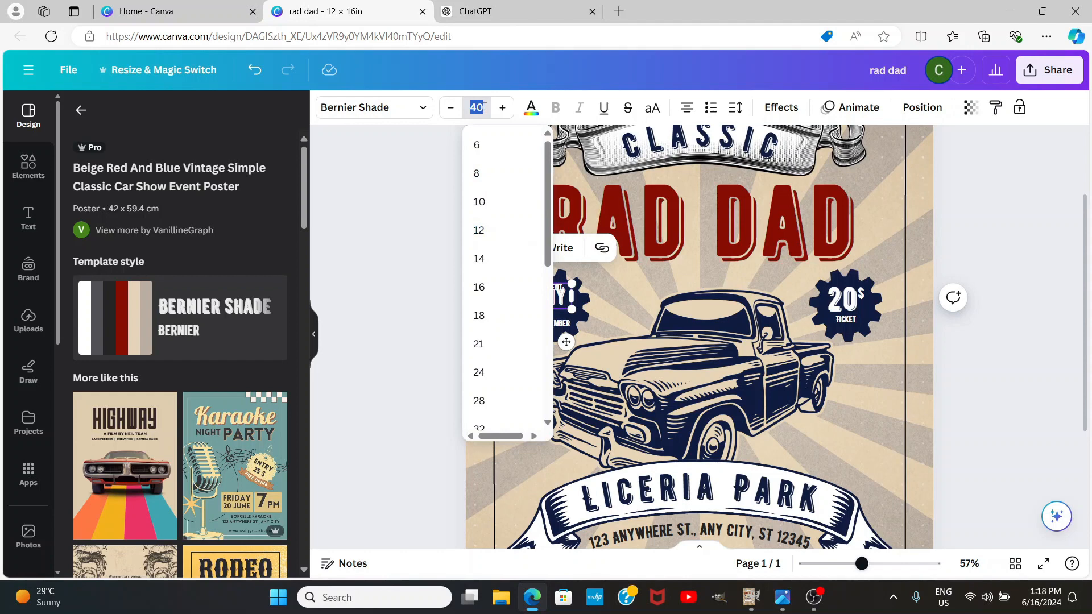
pyautogui.write('55')
pyautogui.press('Return')
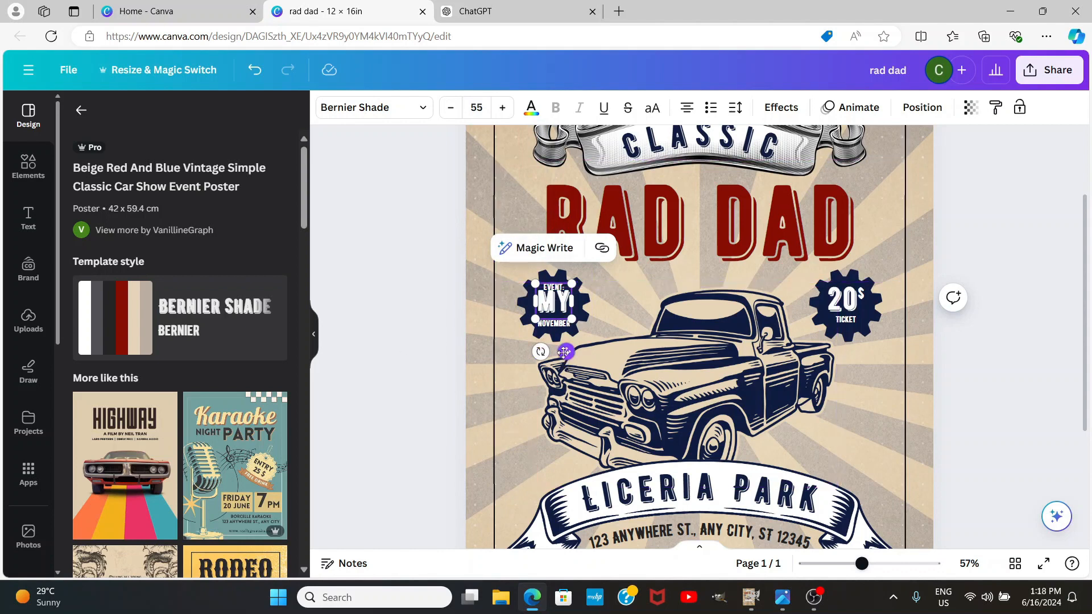
pyautogui.moveTo(566, 353); pyautogui.dragTo(566, 357)
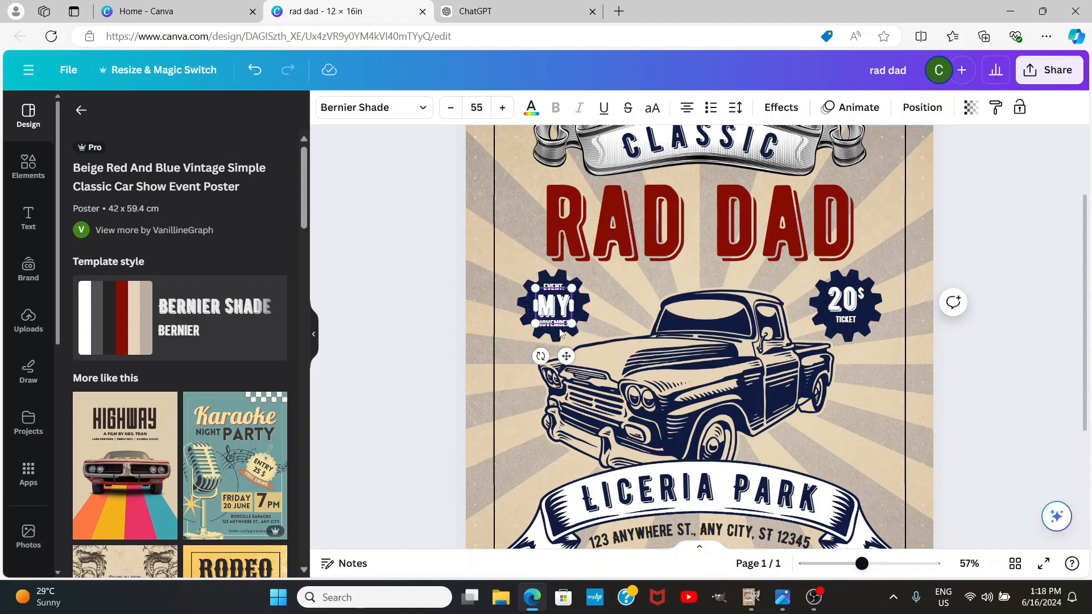
pyautogui.moveTo(566, 356); pyautogui.dragTo(567, 347)
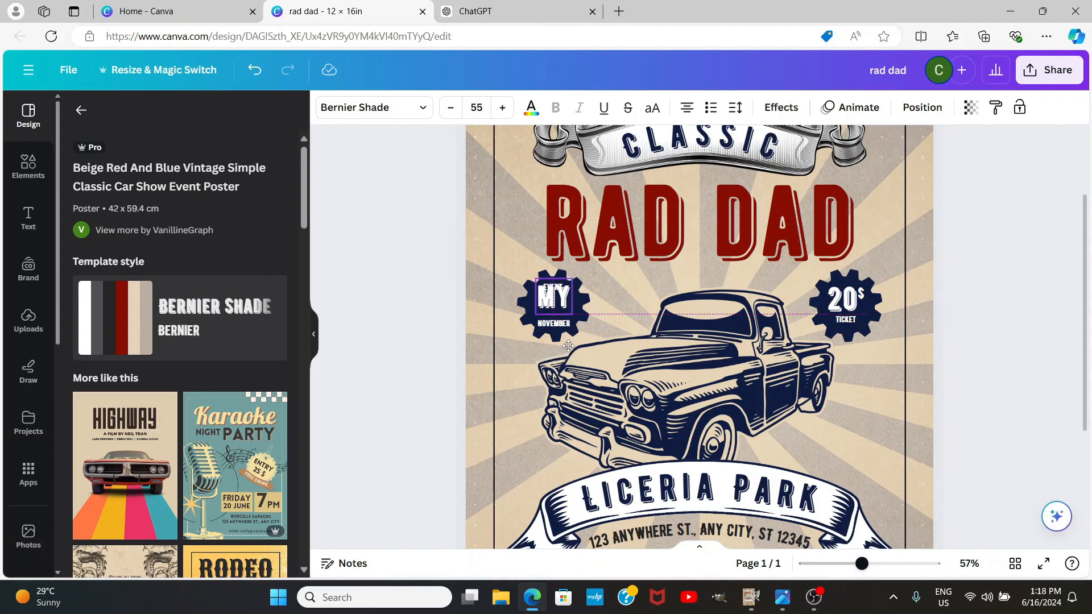
# Step: Change "NOVEMBER" in the gear badge to "KIDS" and center "MY" between "EVENT:" and "KIDS"
pyautogui.click(551, 325)
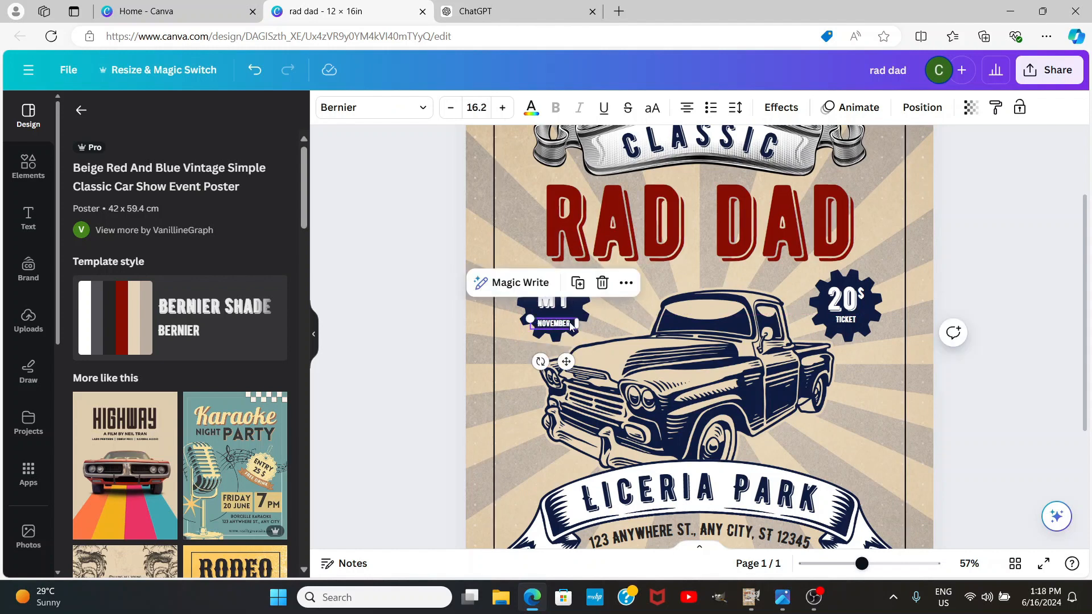
pyautogui.click(564, 326)
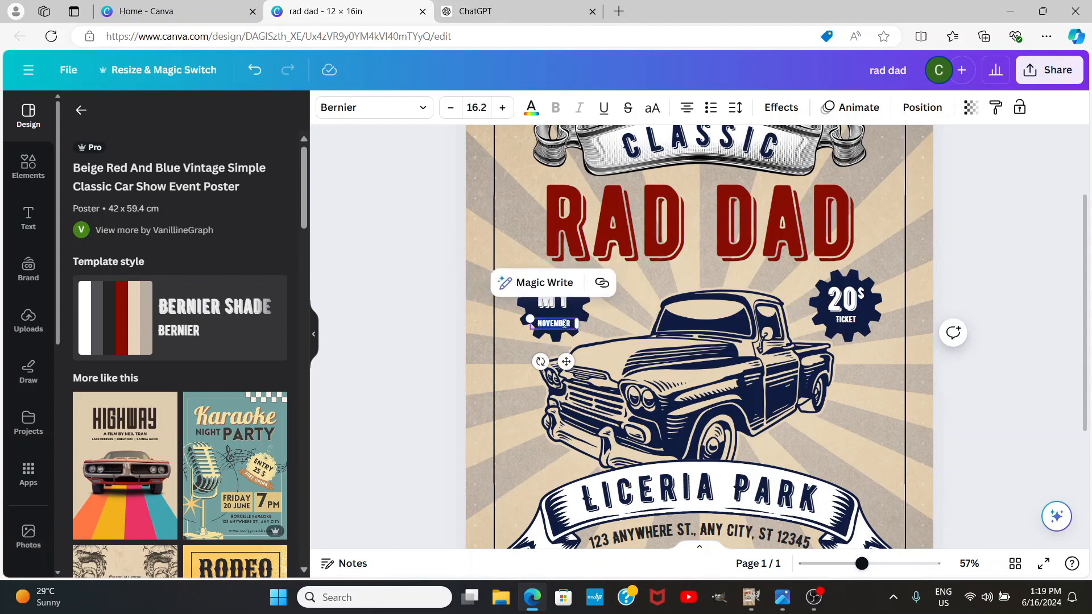
pyautogui.write('KIDS')
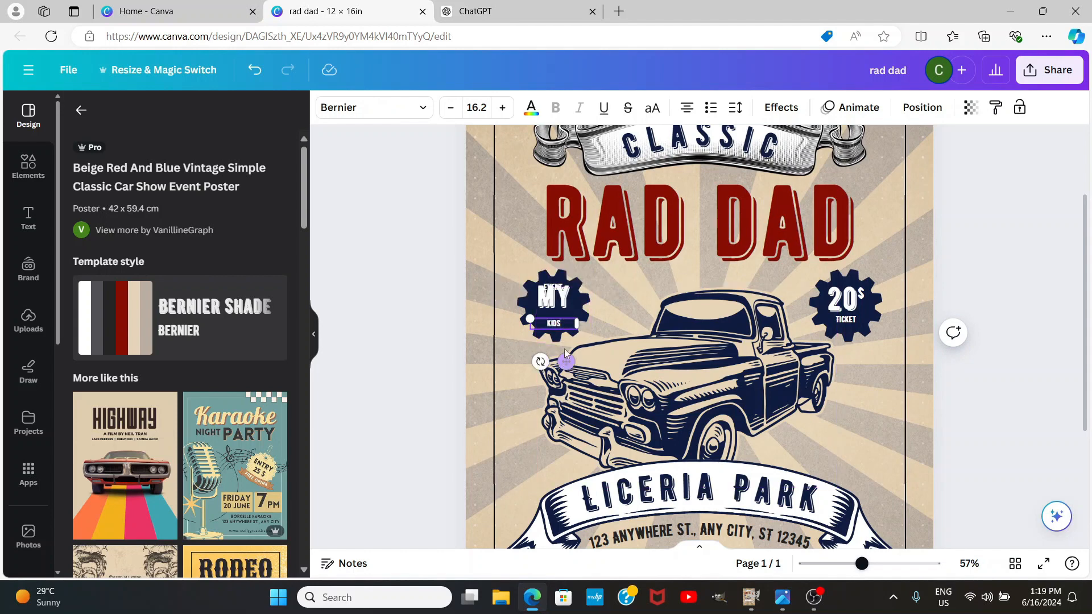
pyautogui.click(559, 299)
pyautogui.click(560, 304)
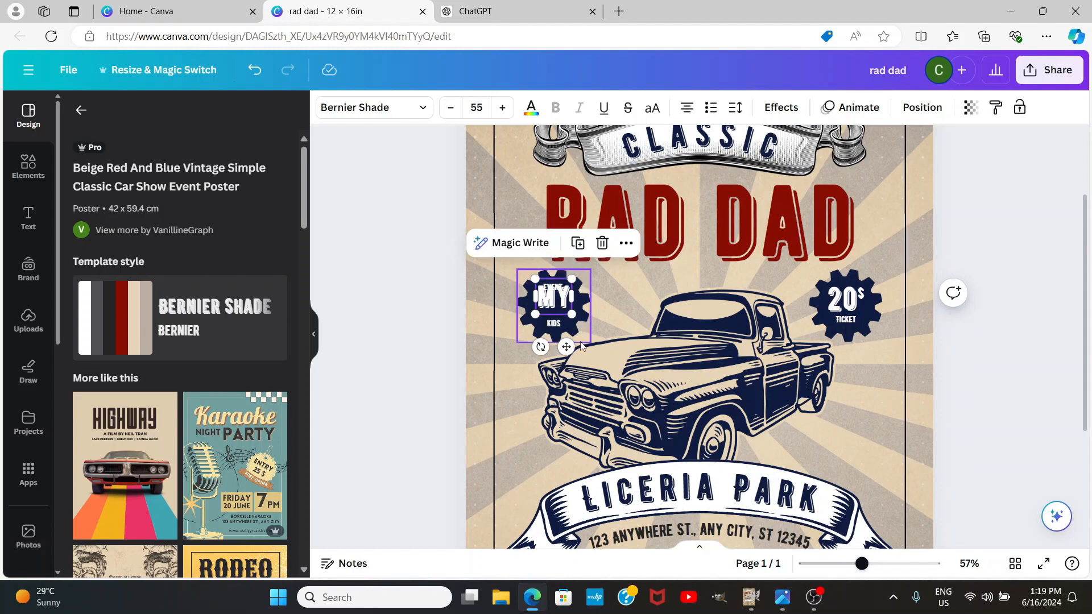
pyautogui.moveTo(568, 347); pyautogui.dragTo(566, 354)
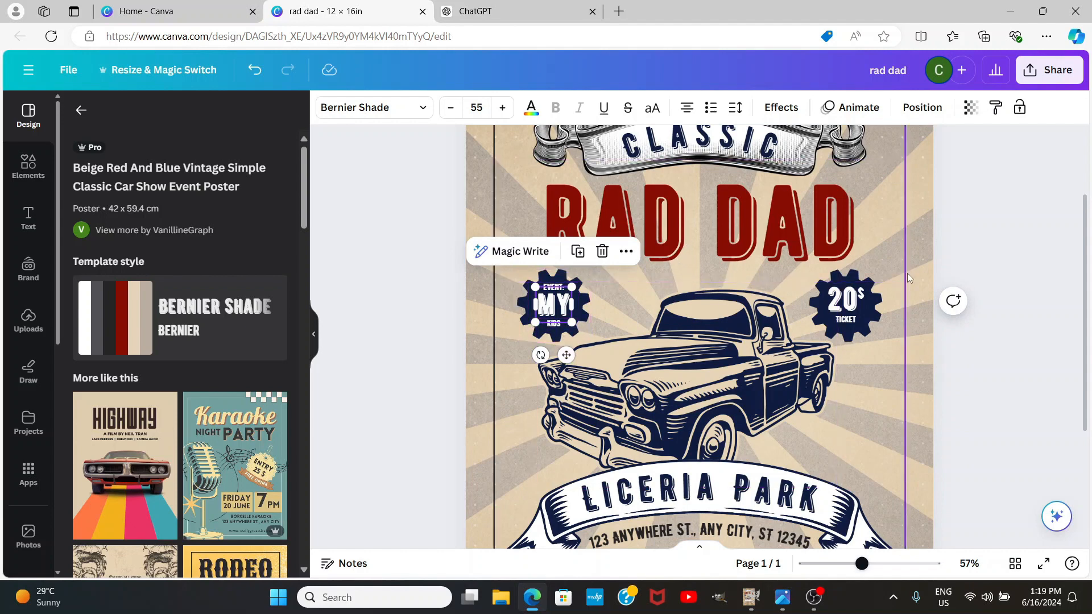
# Step: Replace the "20" in the ticket badge with ".00" and nudge the price to fit within the gear
pyautogui.click(846, 304)
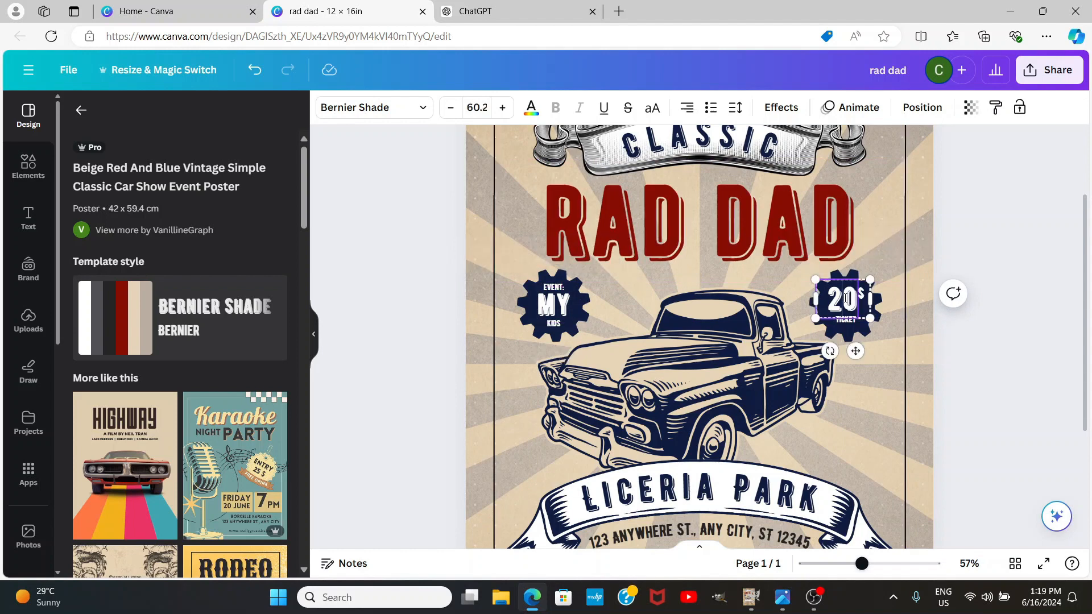
pyautogui.press('BackSpace')
pyautogui.write('.00')
pyautogui.click(896, 354)
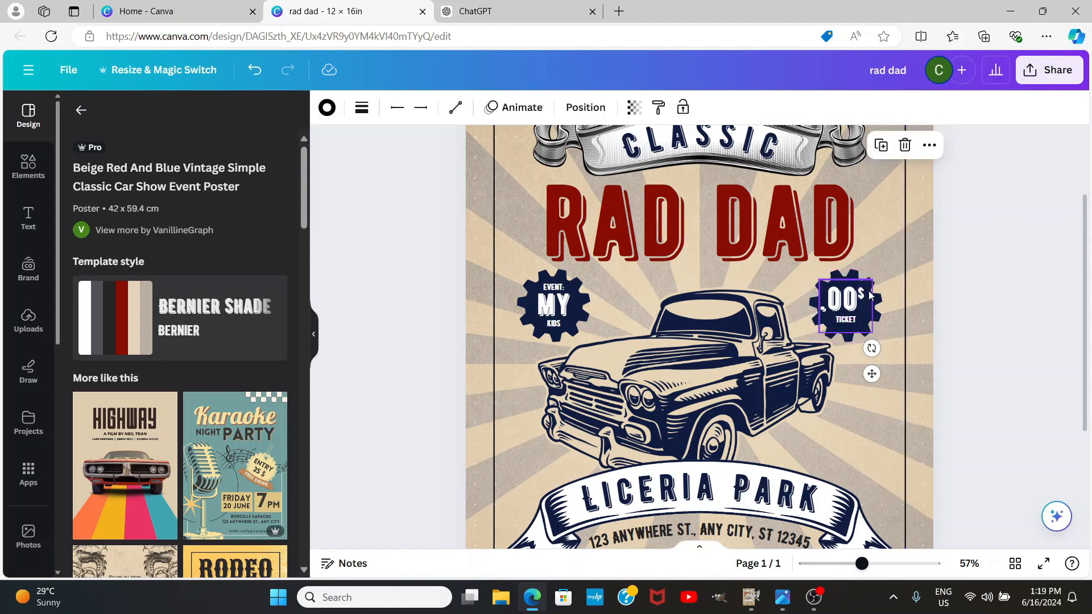
pyautogui.click(845, 296)
pyautogui.moveTo(845, 295); pyautogui.dragTo(848, 296)
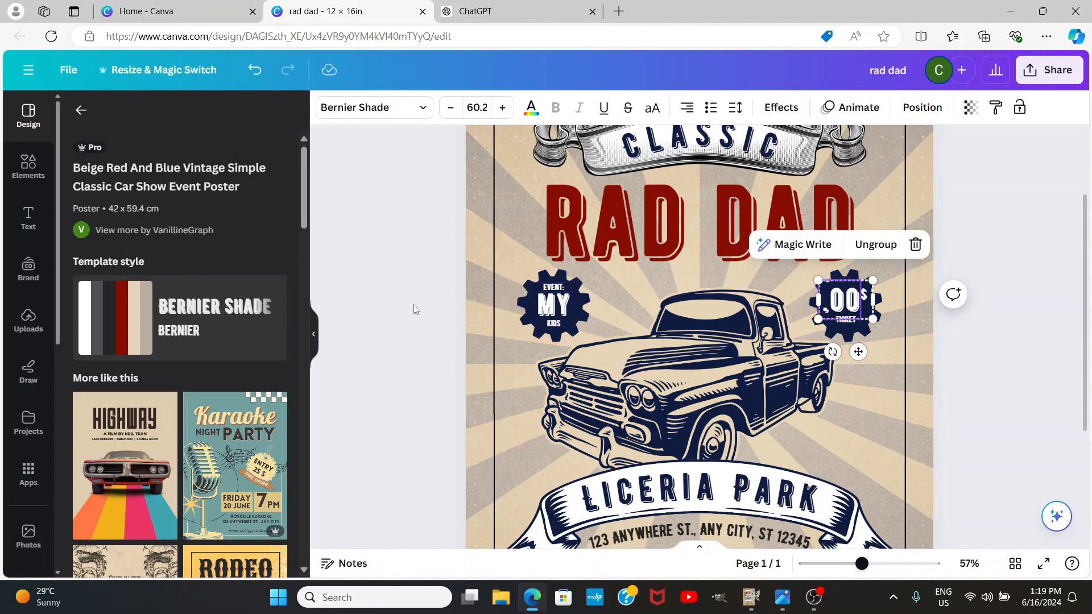
# Step: Replace "LICERIA" with "BIG HEART" in the lower banner so that it reads "BIG HEART PARK"
pyautogui.scroll(-3, 785, 368)
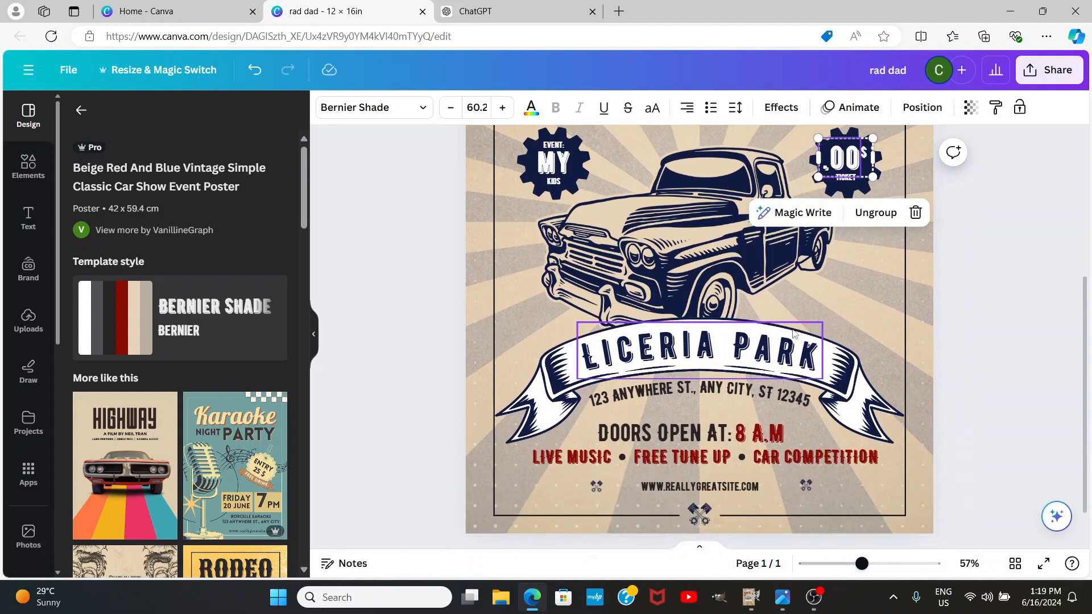
pyautogui.click(692, 350)
pyautogui.doubleClick(716, 342)
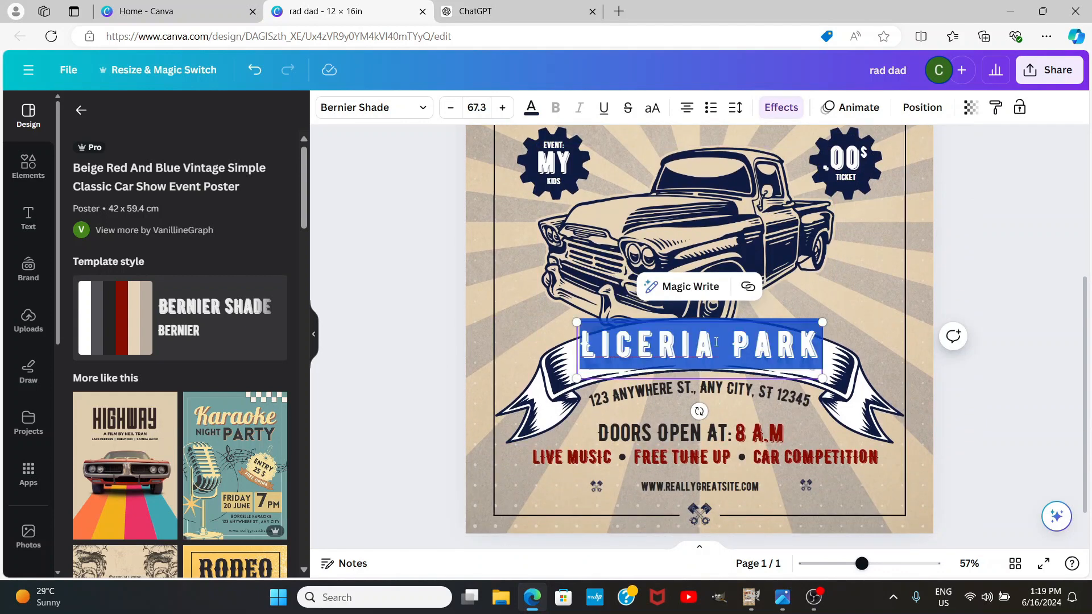
pyautogui.click(716, 341)
pyautogui.press('BackSpace')
pyautogui.press('BackSpace')
pyautogui.press('BackSpace')
pyautogui.press('BackSpace')
pyautogui.press('BackSpace')
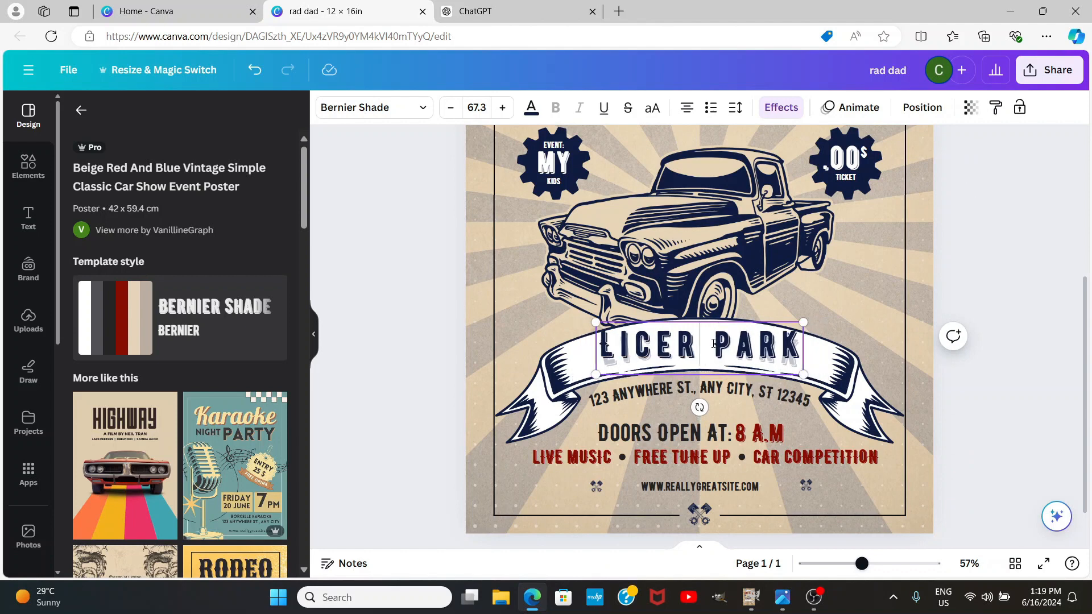
pyautogui.press('BackSpace')
pyautogui.press('BackSpace')
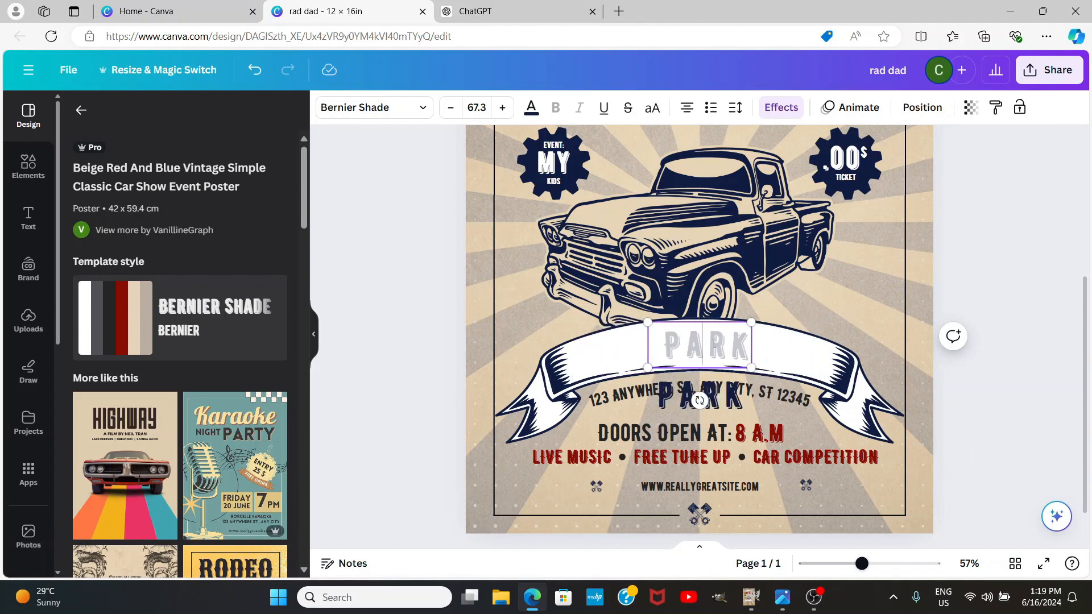
pyautogui.write('BIG H')
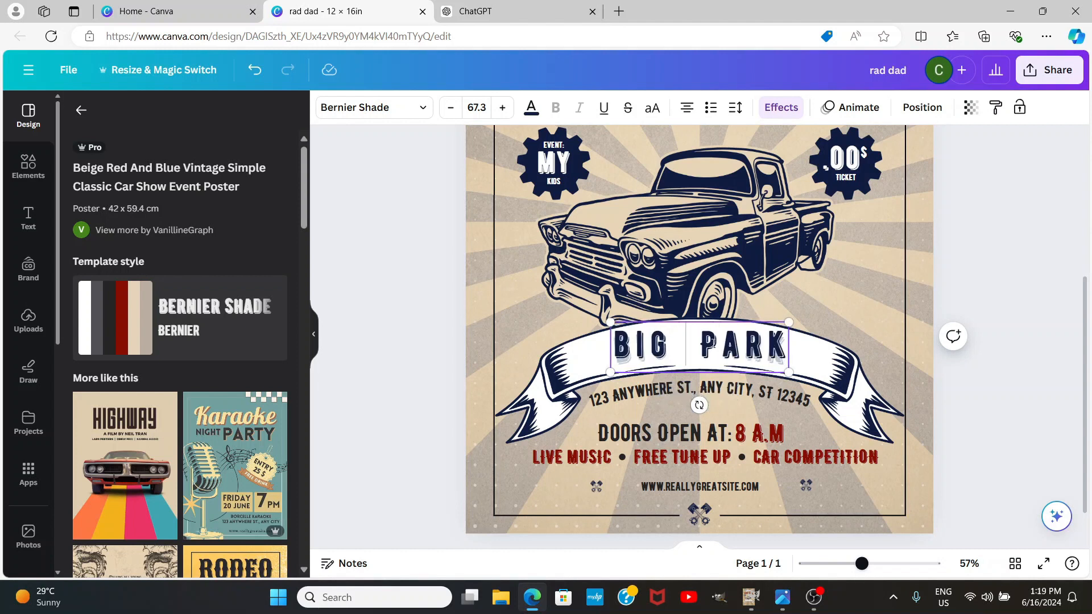
pyautogui.write('EART')
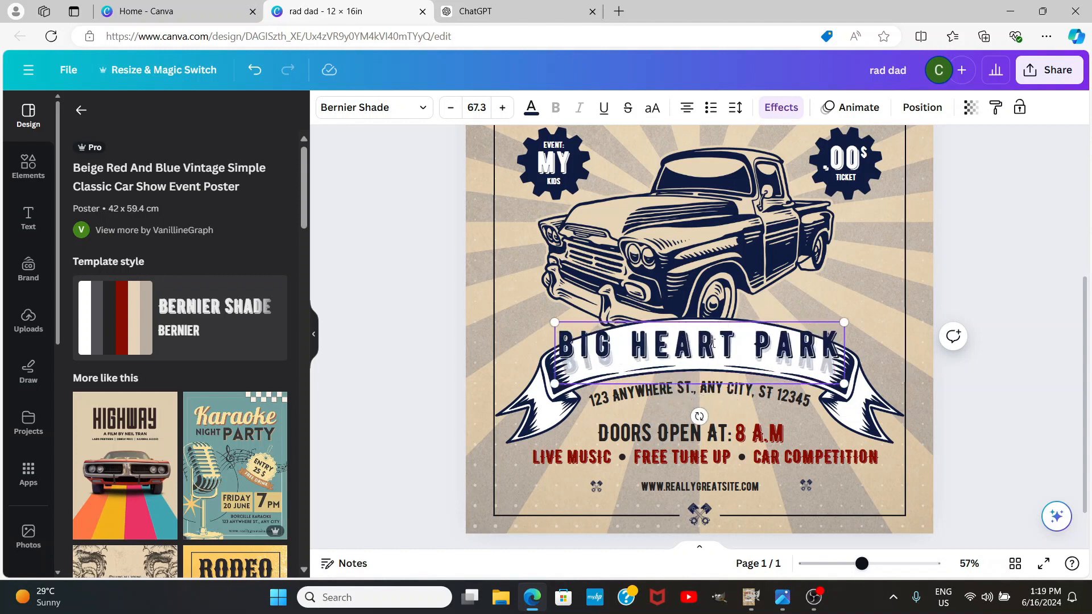
pyautogui.click(930, 415)
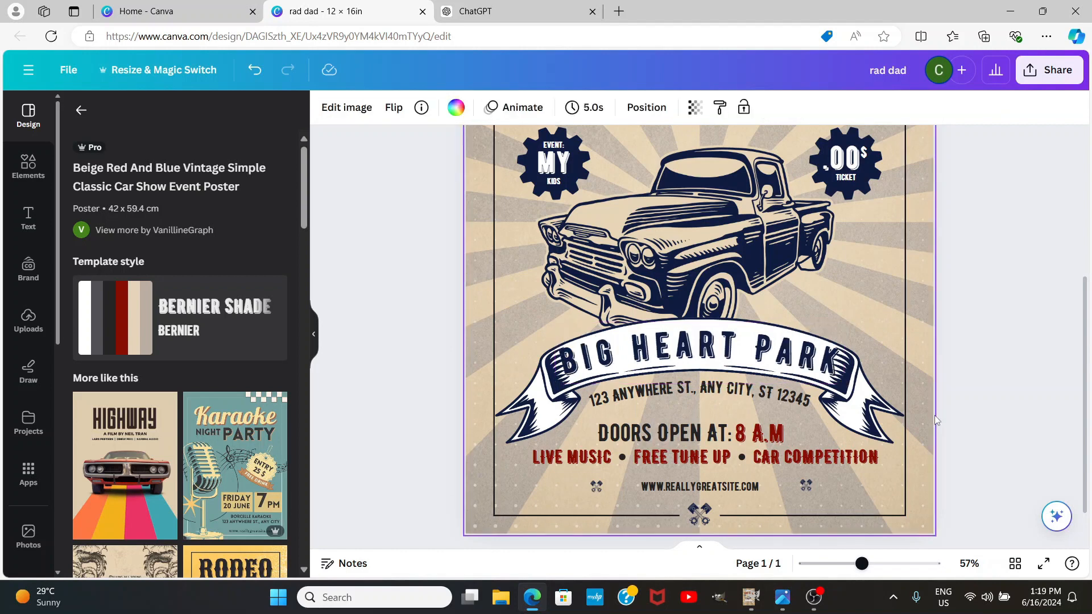
# Step: Reduce the "BIG HEART PARK" banner text to font size 60 so it fits inside the ribbon
pyautogui.click(815, 363)
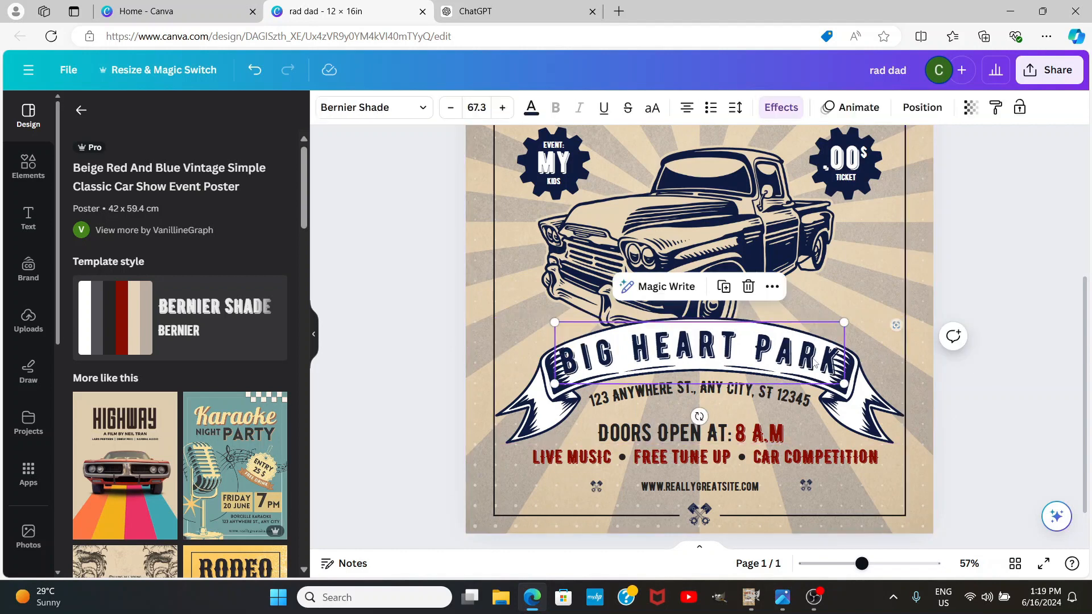
pyautogui.click(488, 106)
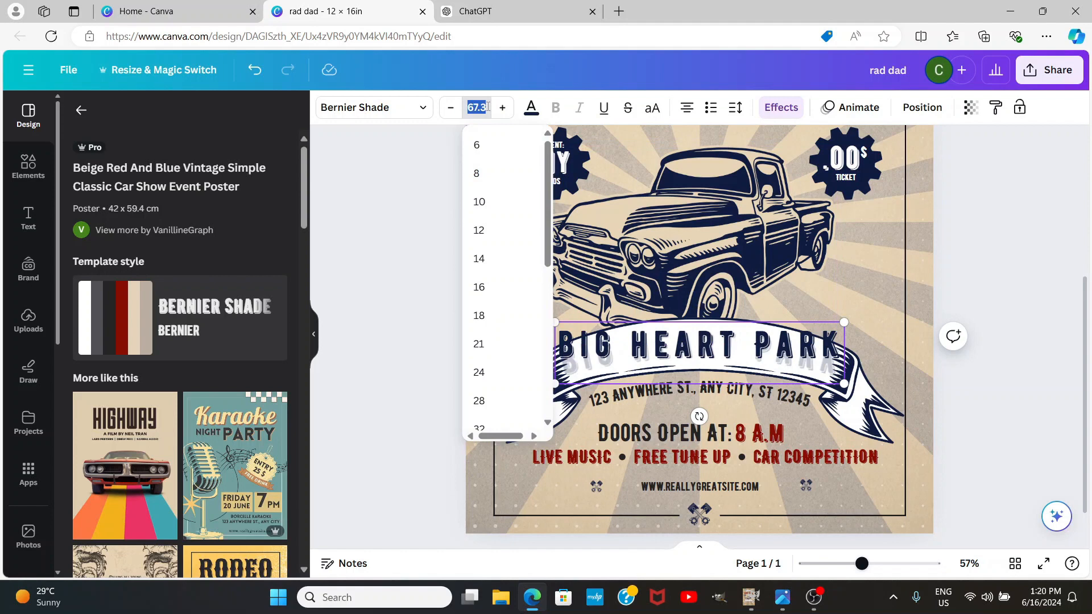
pyautogui.write('63')
pyautogui.press('Return')
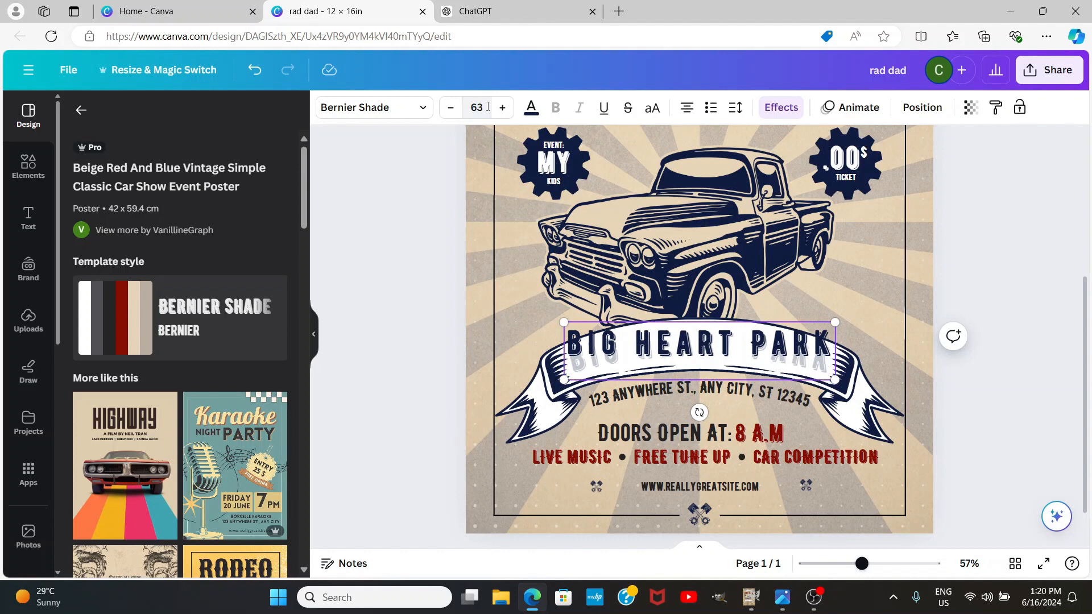
pyautogui.click(487, 107)
pyautogui.write('60')
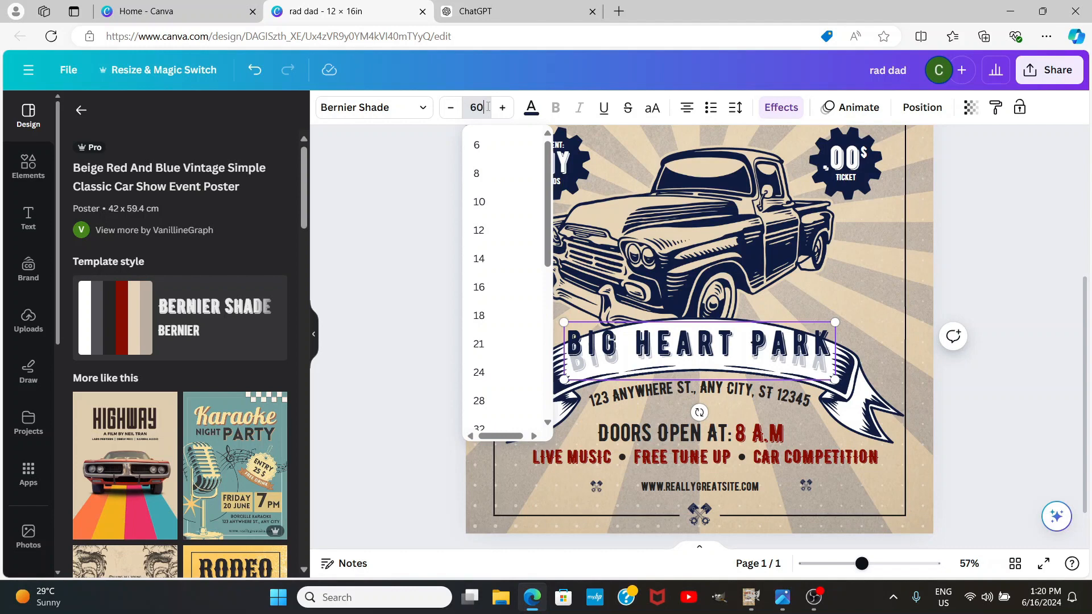
pyautogui.press('Return')
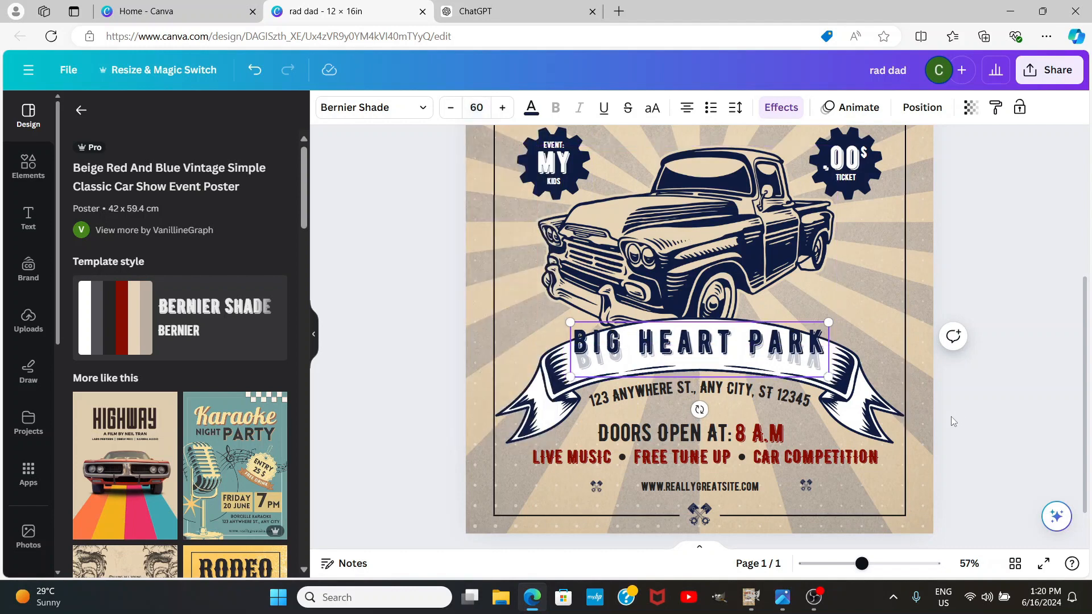
pyautogui.click(922, 419)
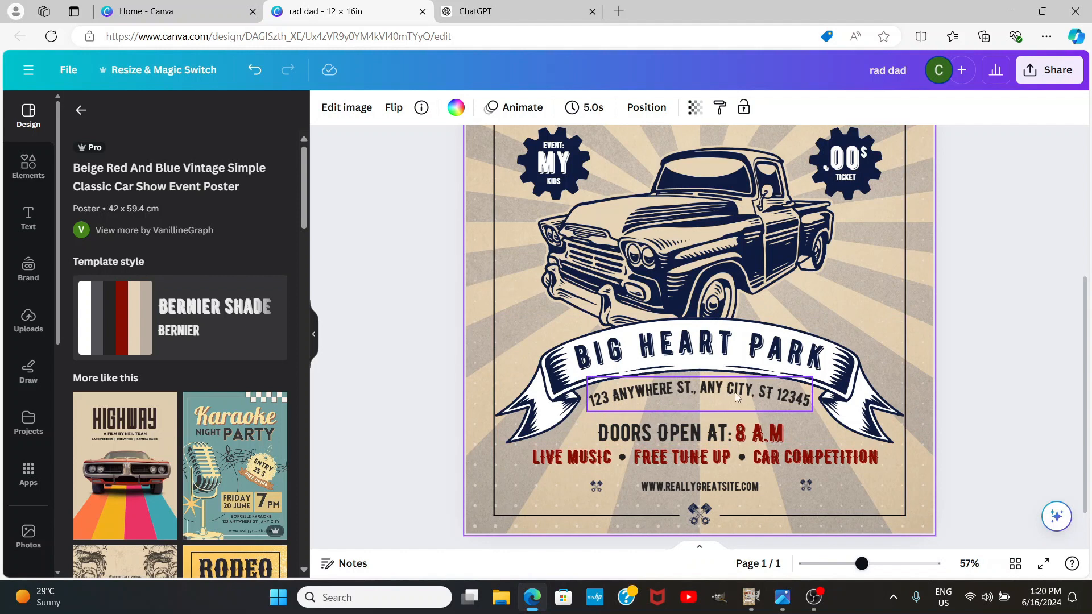
# Step: Replace the state and ZIP code at the end of the curved address line below the banner with "ANYTIME"
pyautogui.click(795, 398)
pyautogui.click(794, 399)
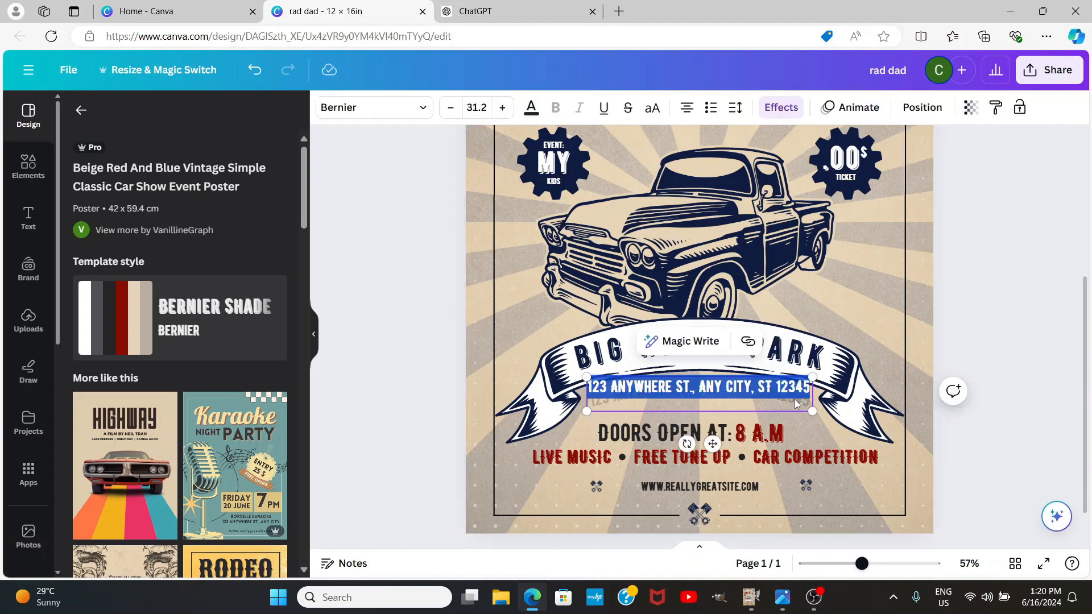
pyautogui.click(808, 387)
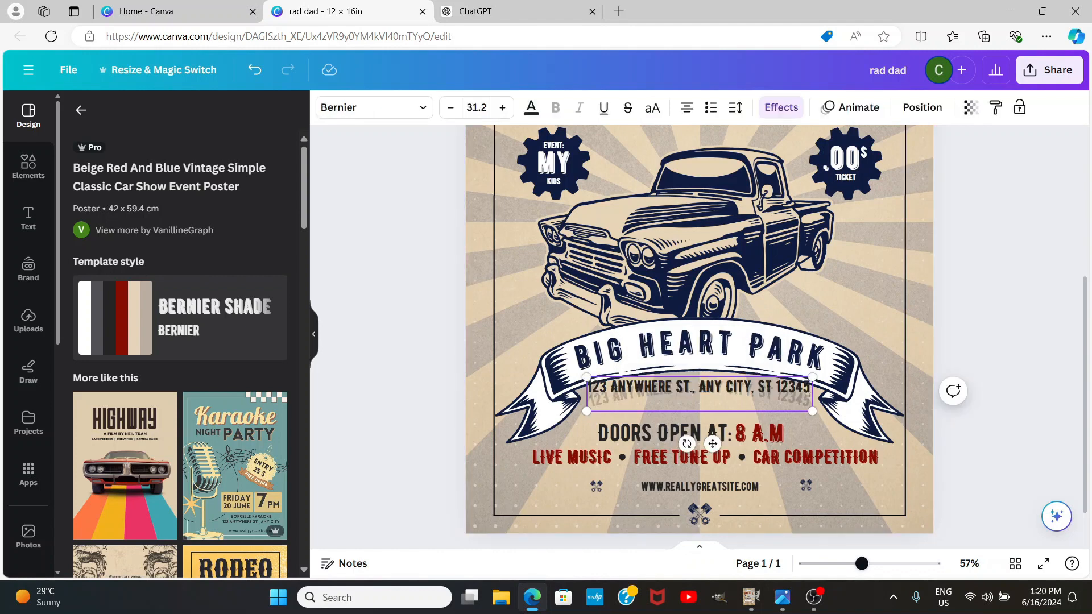
pyautogui.press('BackSpace')
pyautogui.press('BackSpace')
pyautogui.press('BackSpace')
pyautogui.press('BackSpace')
pyautogui.press('BackSpace')
pyautogui.press('BackSpace')
pyautogui.press('BackSpace')
pyautogui.press('BackSpace')
pyautogui.press('BackSpace')
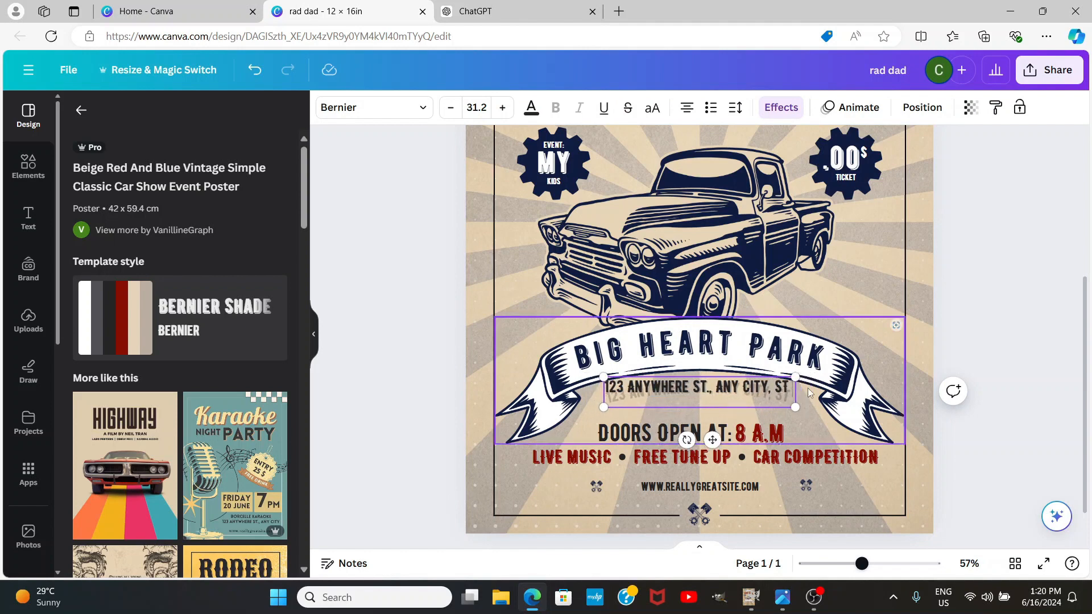
pyautogui.write('A')
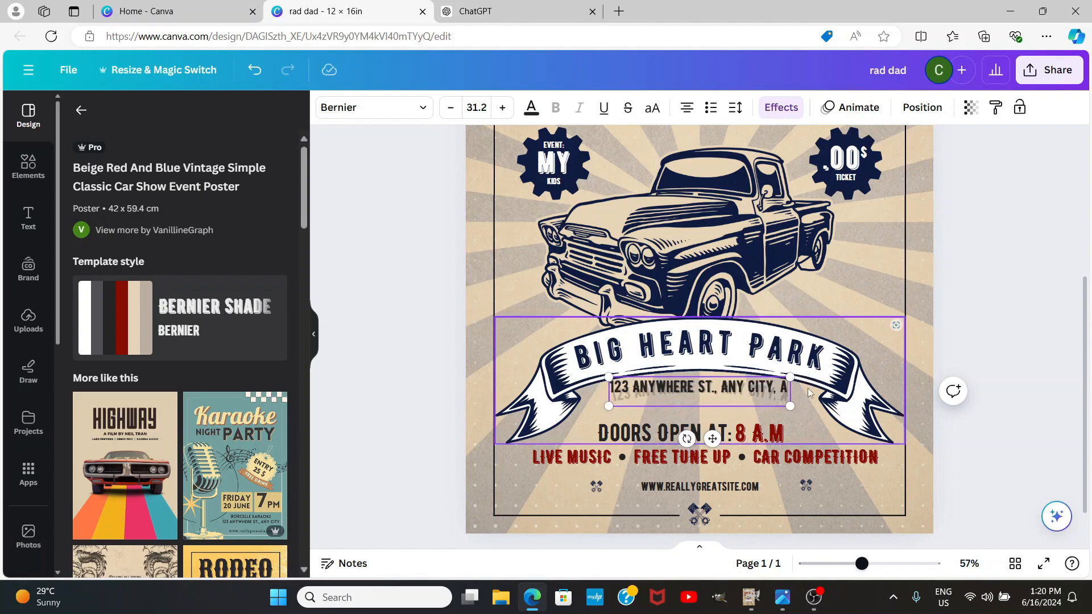
pyautogui.write('NYTIME')
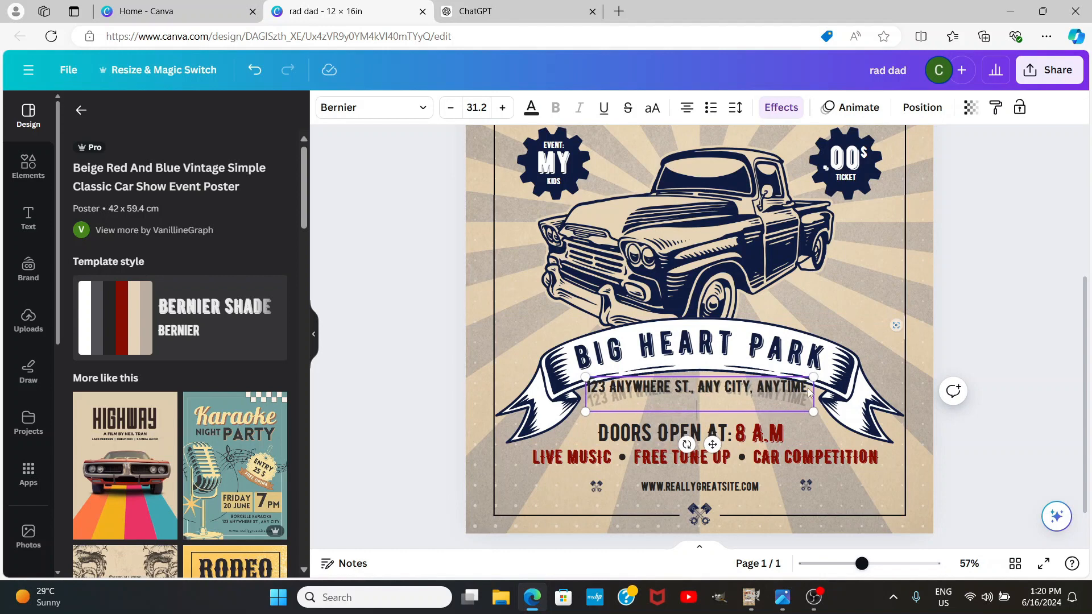
pyautogui.press('BackSpace')
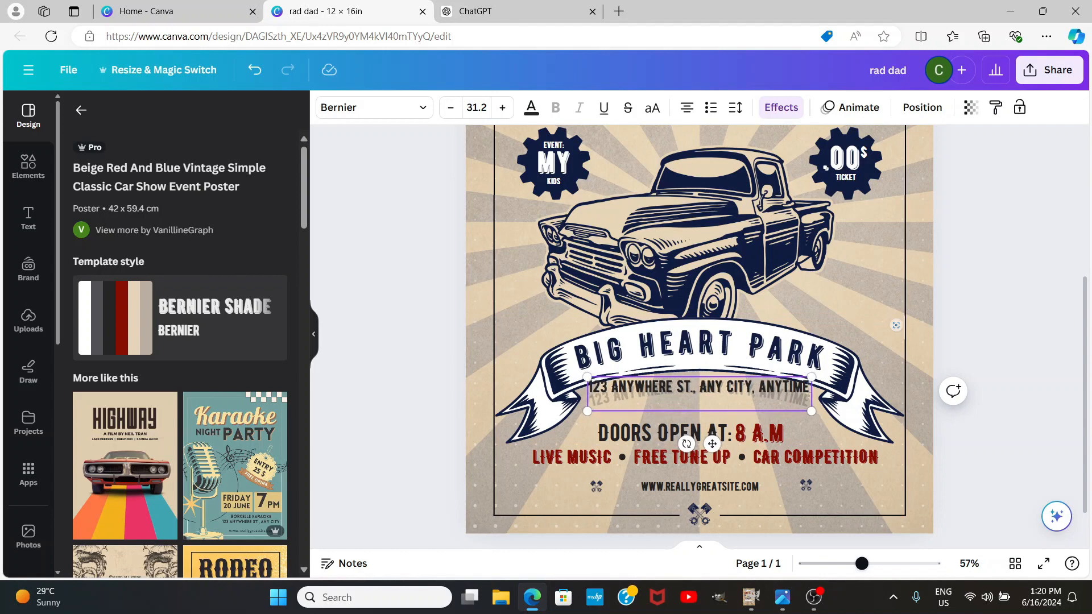
pyautogui.click(919, 448)
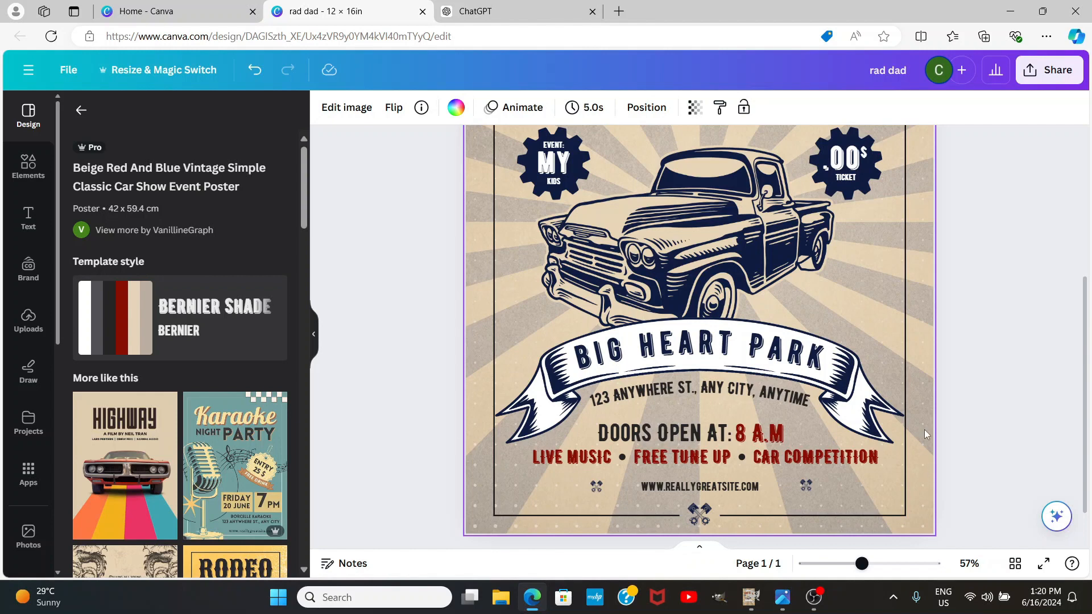
# Step: Replace the "DOORS OPEN AT:" text below the address line with "OFFERED FROM"
pyautogui.scroll(-2, 795, 426)
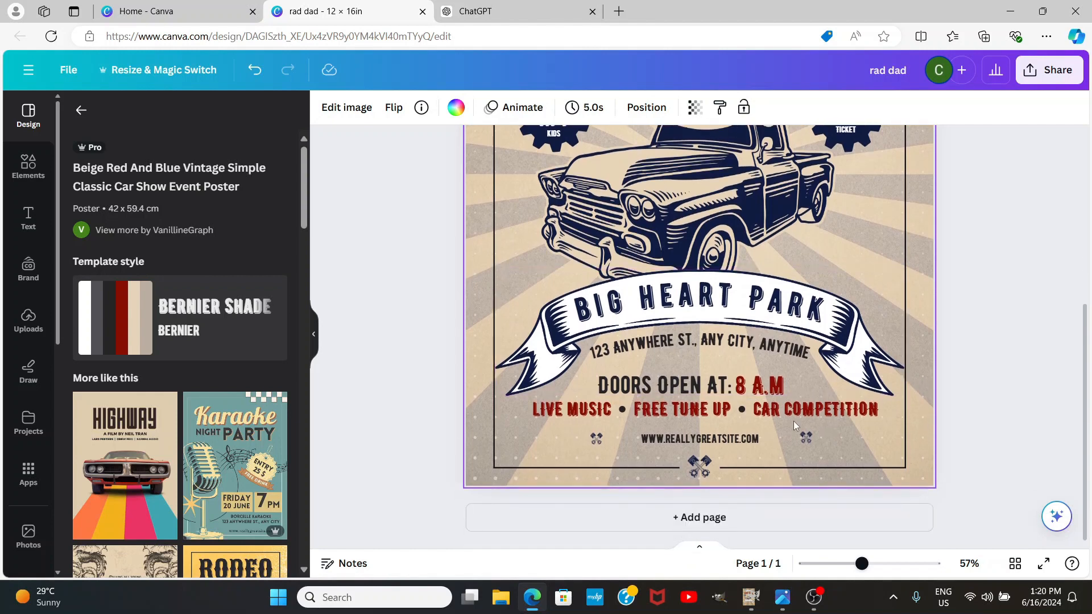
pyautogui.click(720, 387)
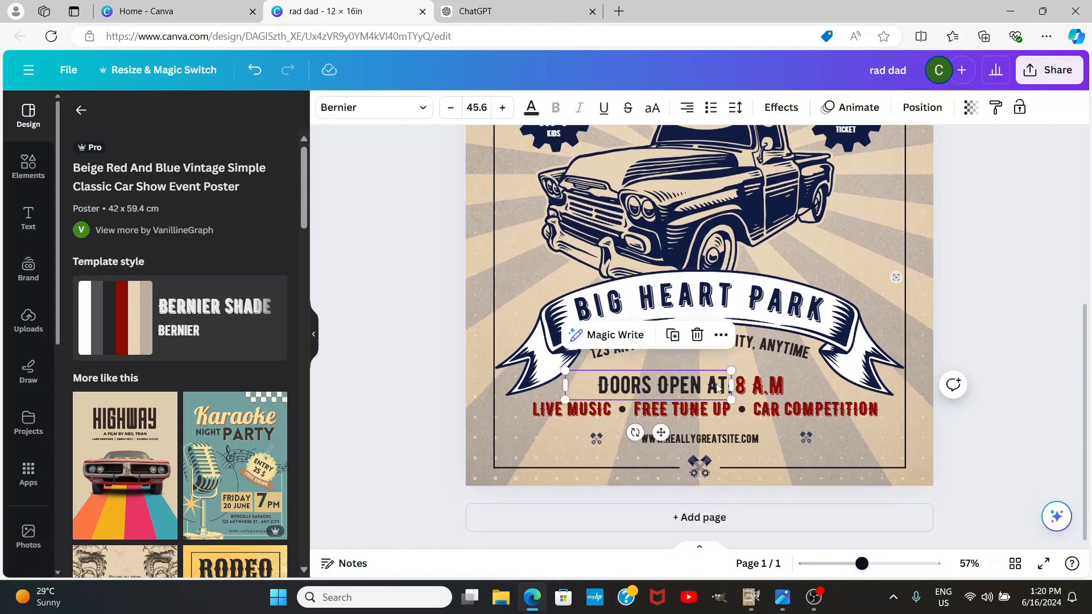
pyautogui.doubleClick(718, 386)
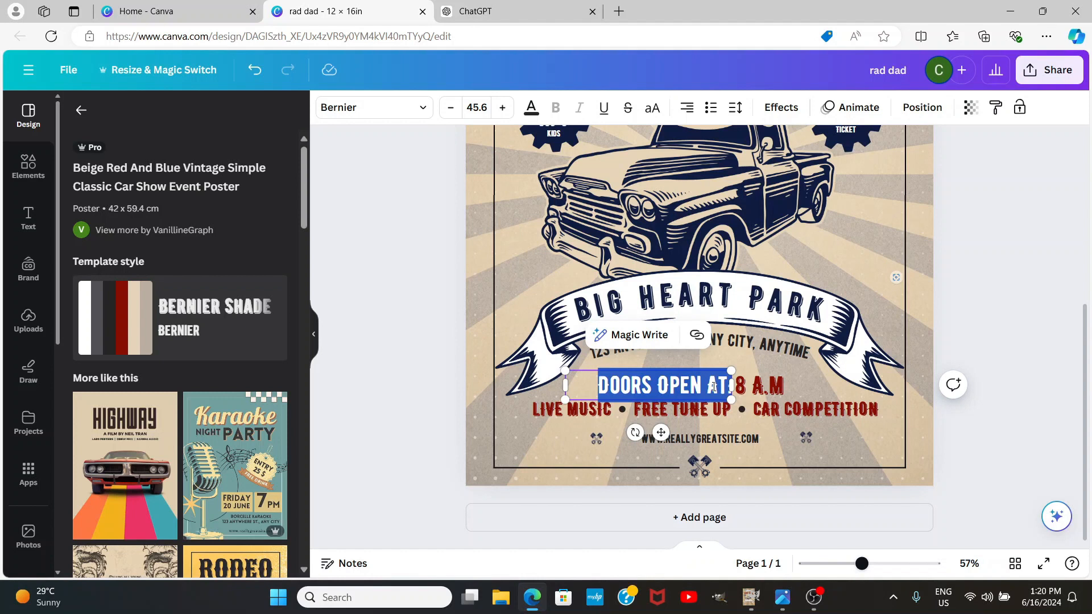
pyautogui.press('BackSpace')
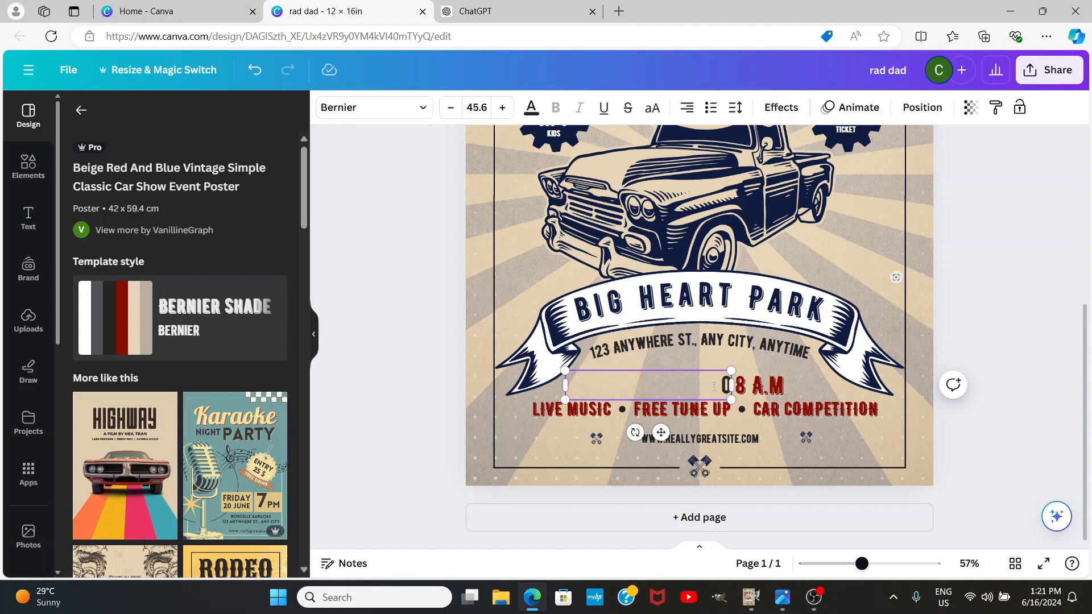
pyautogui.write('OFFERED FROM')
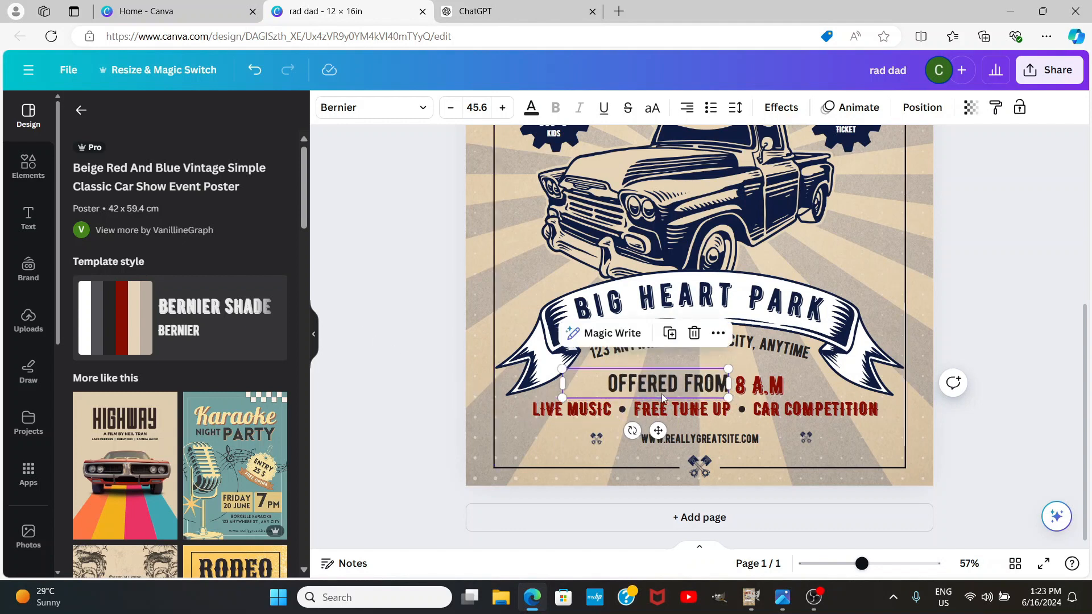
# Step: Add a heading text box to the lower part of the poster and replace its placeholder text with a colon
pyautogui.scroll(4, 753, 258)
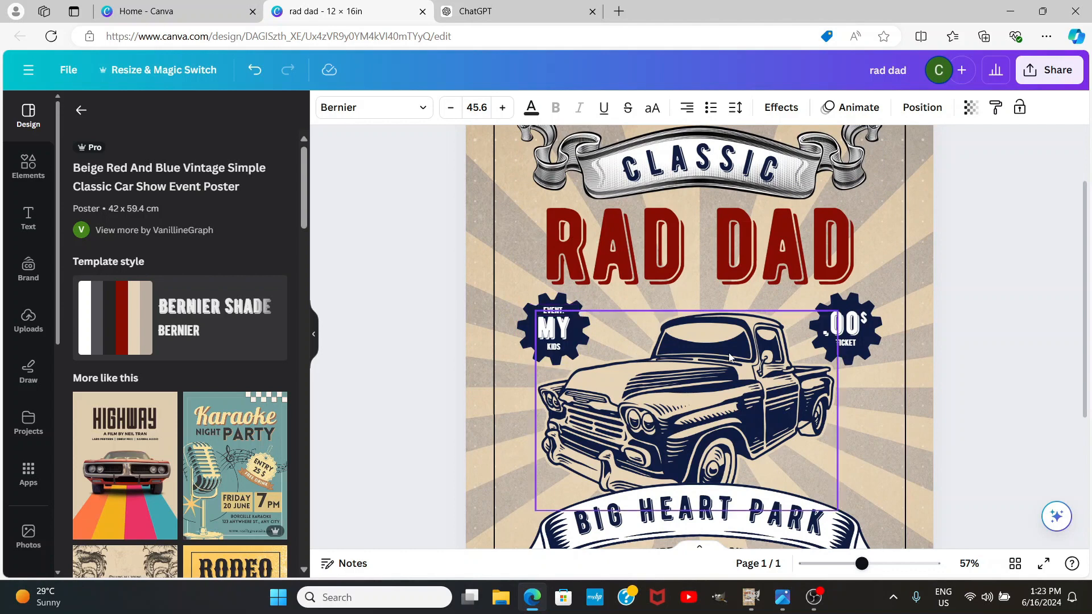
pyautogui.click(894, 563)
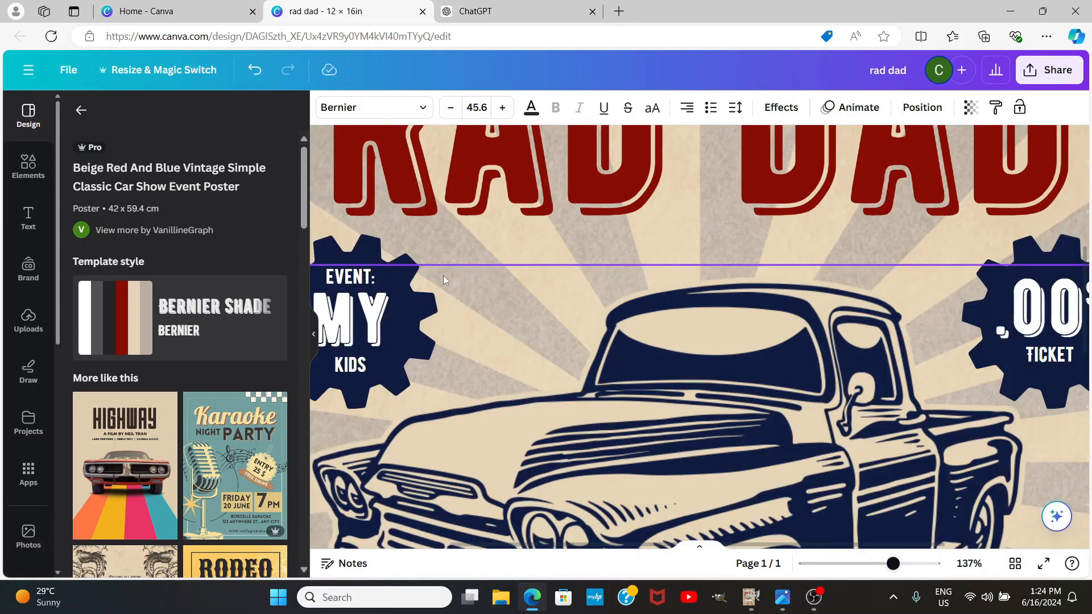
pyautogui.scroll(-10, 667, 335)
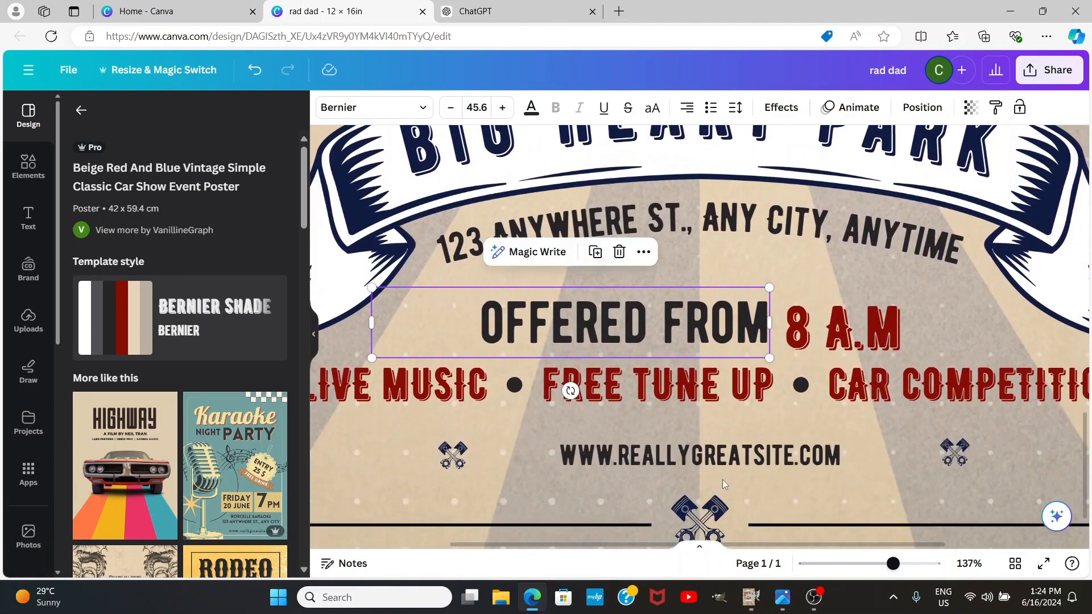
pyautogui.click(869, 565)
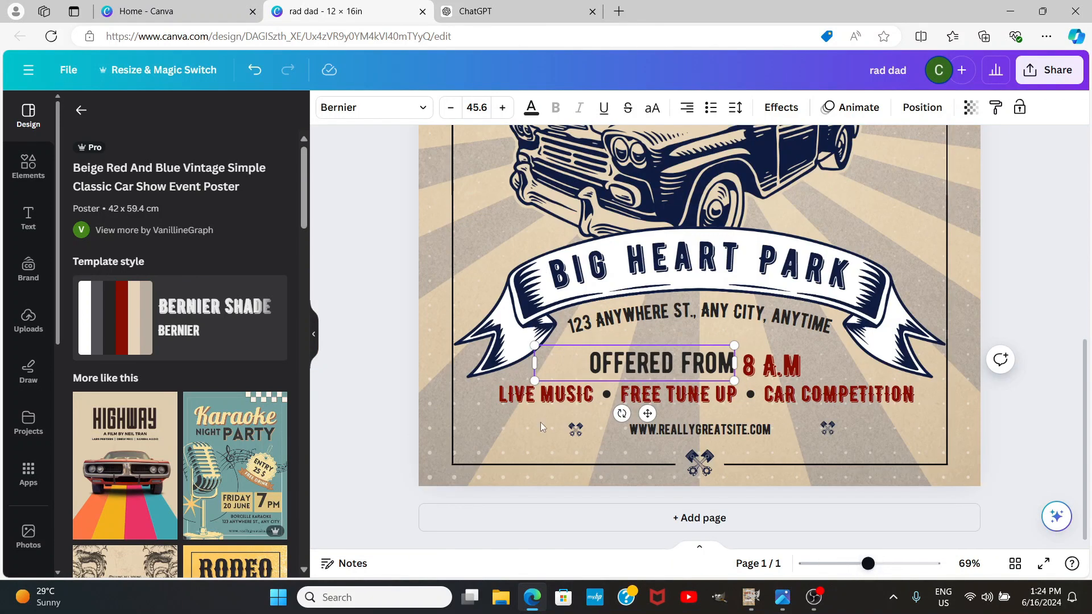
pyautogui.click(29, 216)
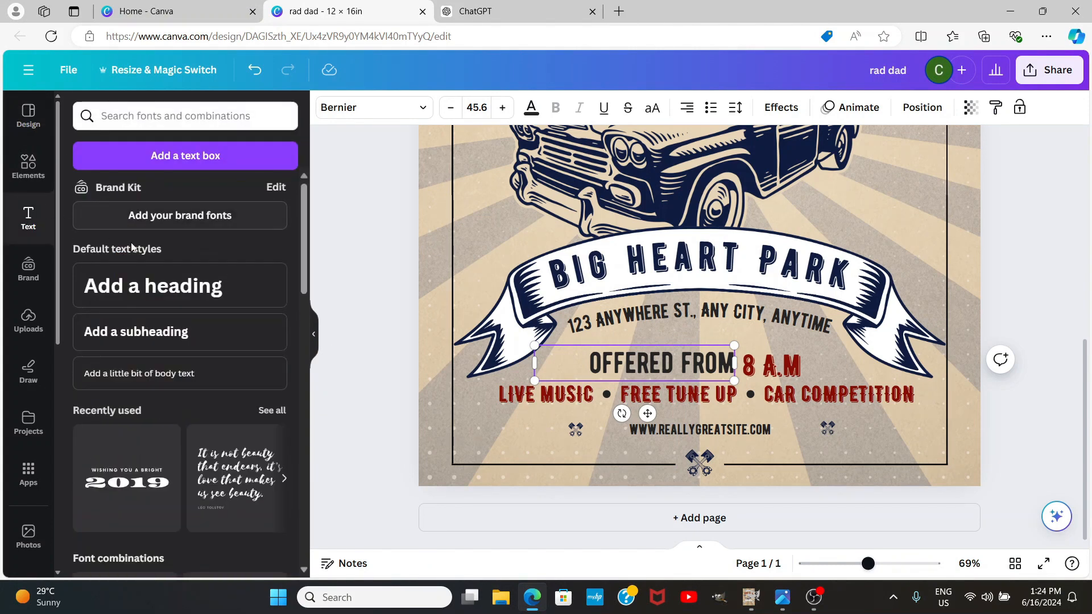
pyautogui.click(152, 289)
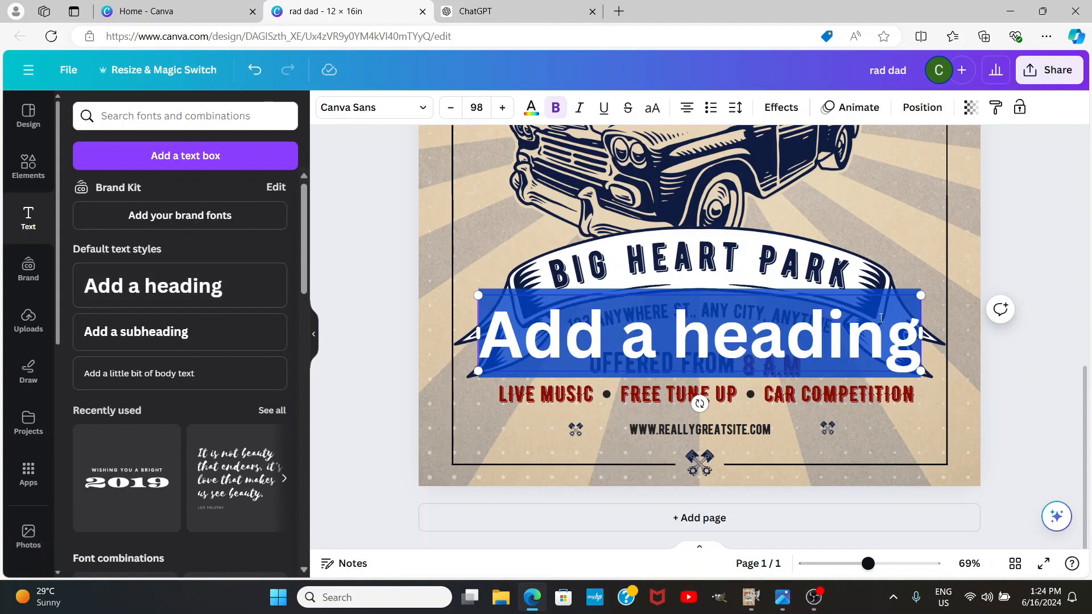
pyautogui.click(915, 344)
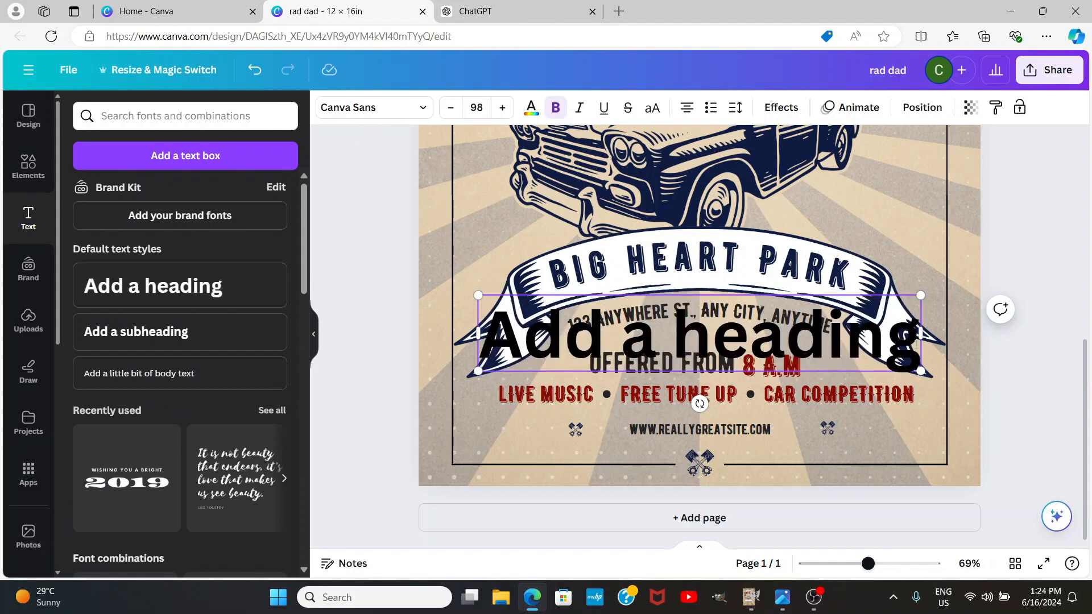
pyautogui.doubleClick(859, 343)
pyautogui.press('BackSpace')
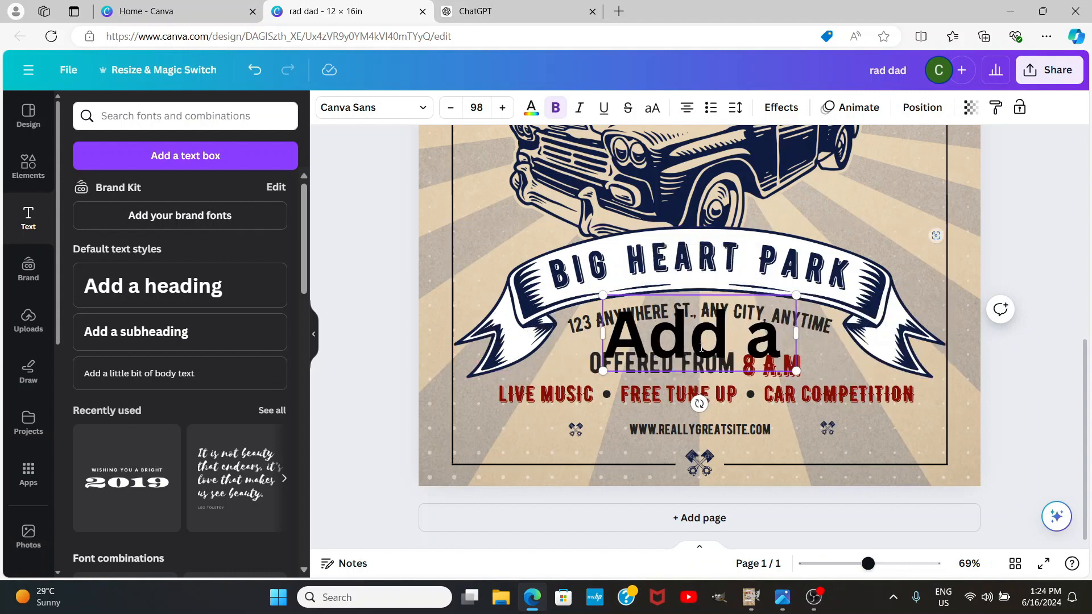
pyautogui.click(717, 340)
pyautogui.hotkey('shift', 'Right')
pyautogui.click(774, 341)
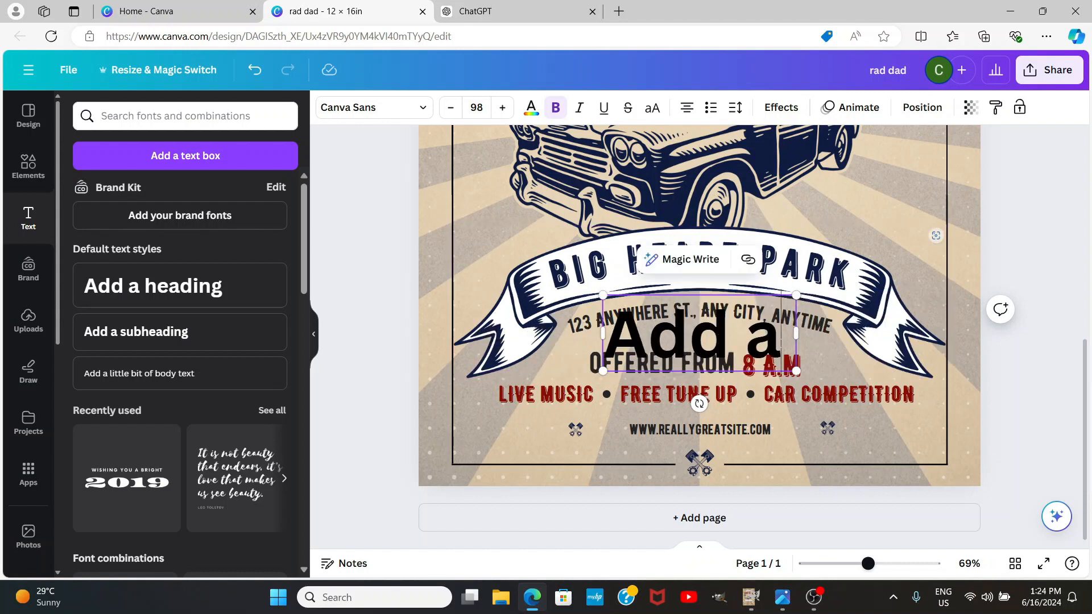
pyautogui.press('BackSpace')
pyautogui.press('BackSpace')
pyautogui.press('BackSpace')
pyautogui.press('BackSpace')
pyautogui.press('BackSpace')
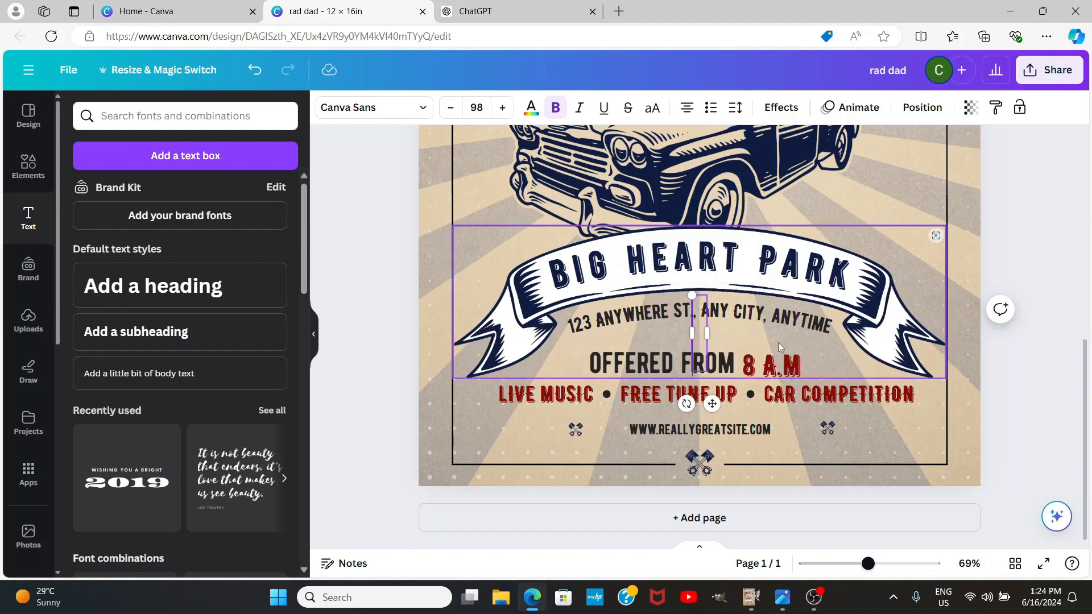
pyautogui.write(':')
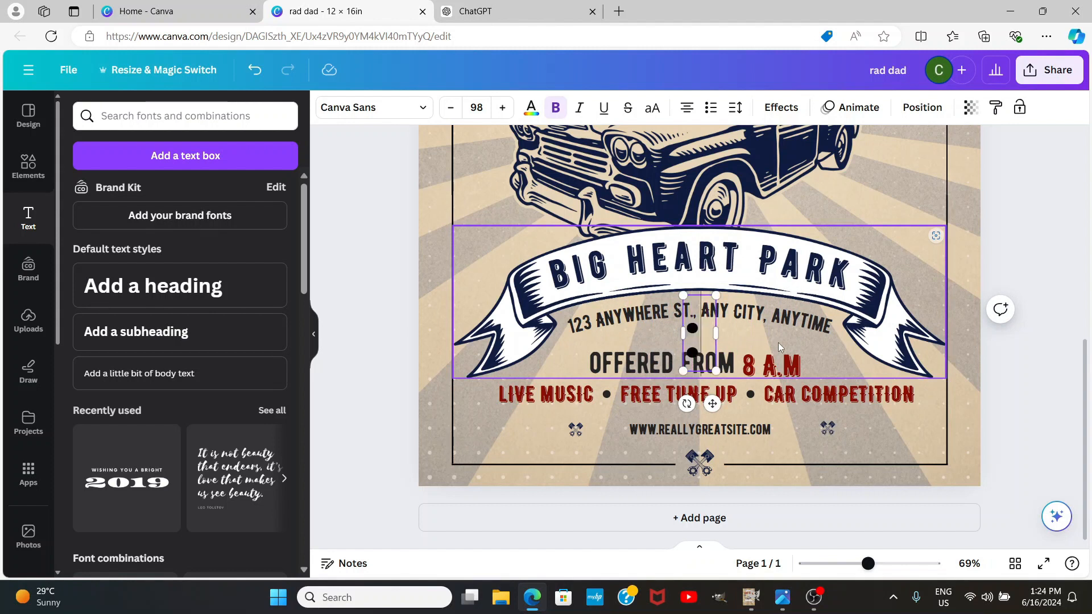
# Step: Shift "OFFERED FROM" slightly left and shrink the colon to font size 50.8, placing it directly after "FROM"
pyautogui.moveTo(715, 370); pyautogui.dragTo(757, 411)
pyautogui.click(656, 371)
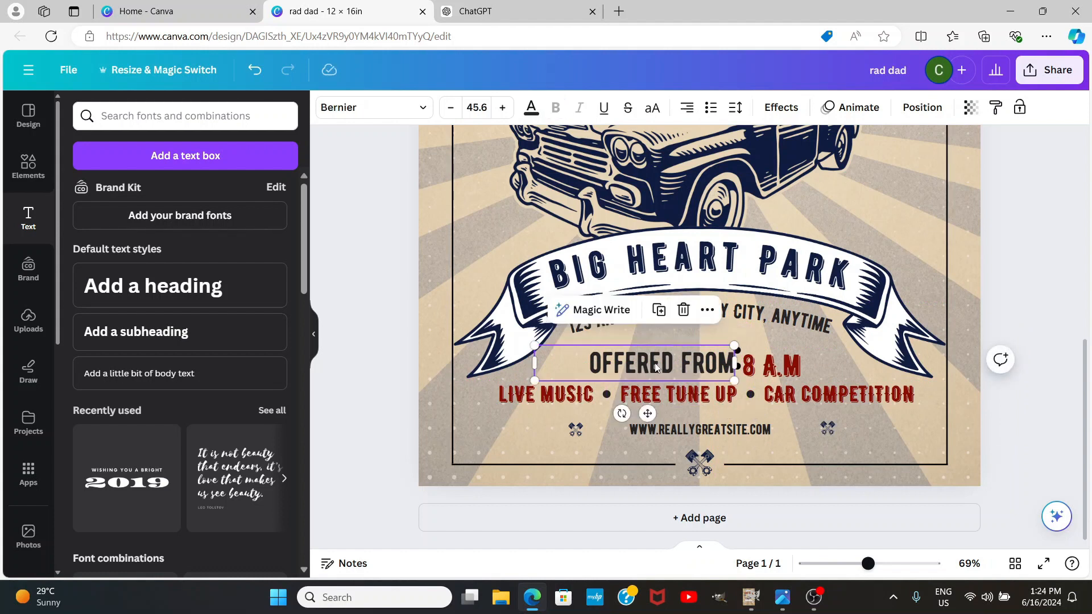
pyautogui.moveTo(645, 412); pyautogui.dragTo(634, 414)
pyautogui.click(738, 364)
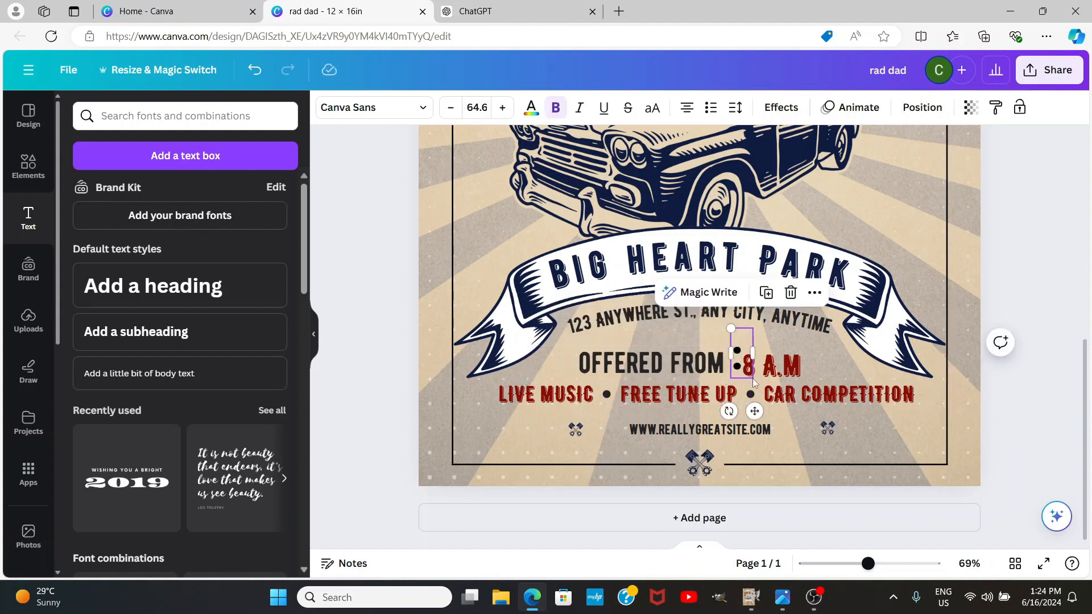
pyautogui.moveTo(731, 328); pyautogui.dragTo(736, 340)
pyautogui.moveTo(757, 411); pyautogui.dragTo(745, 412)
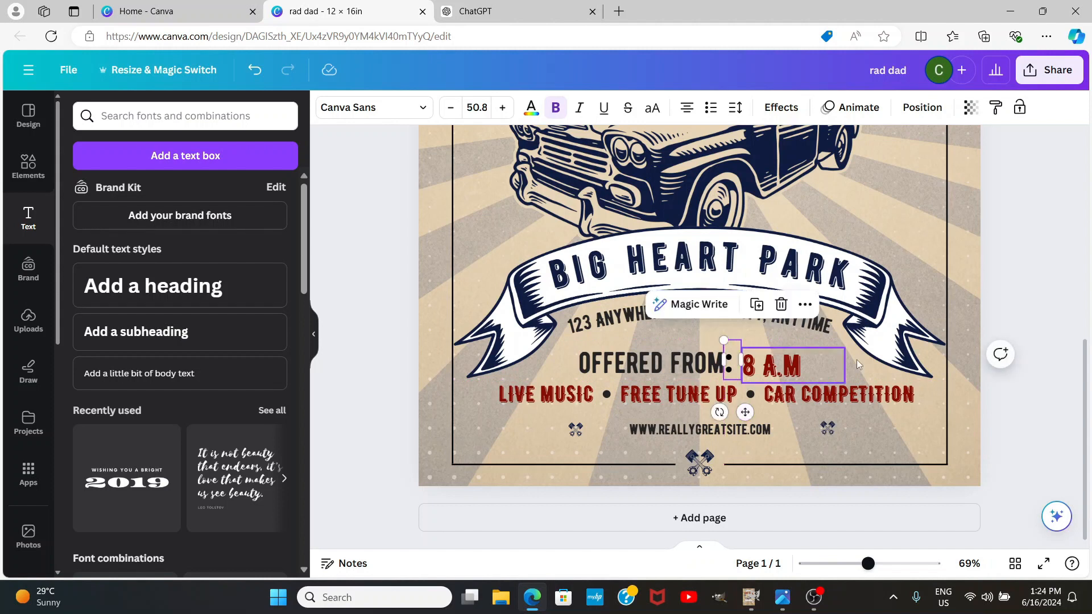
pyautogui.click(962, 425)
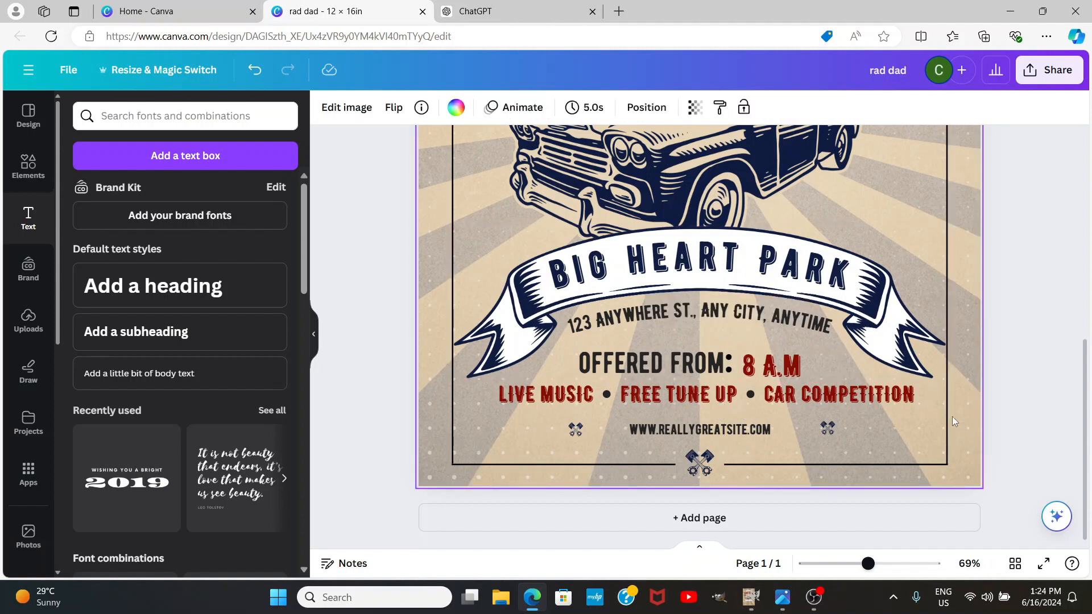
# Step: Replace the red "8 A.M" text with "BIRTH" and "LIVE MUSIC" in the row below it with "COMPASSION"
pyautogui.doubleClick(784, 367)
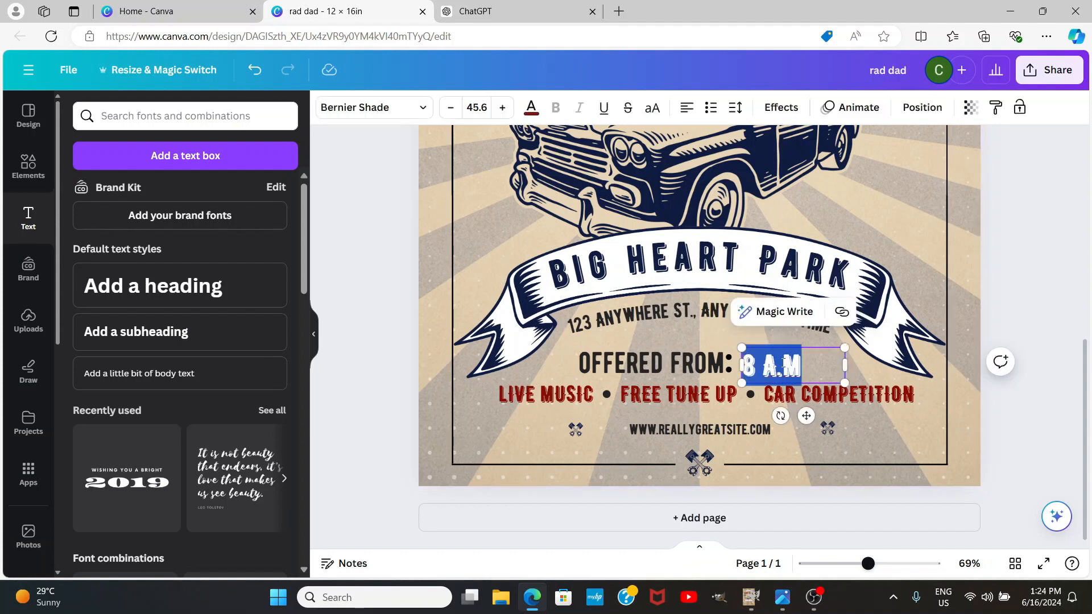
pyautogui.write('BIRTH')
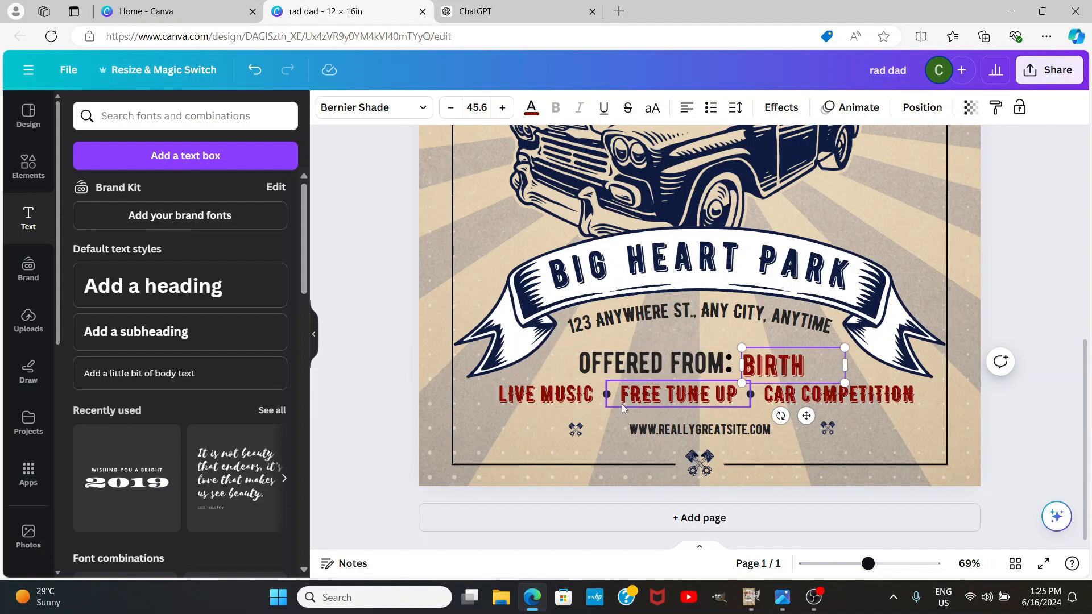
pyautogui.doubleClick(541, 397)
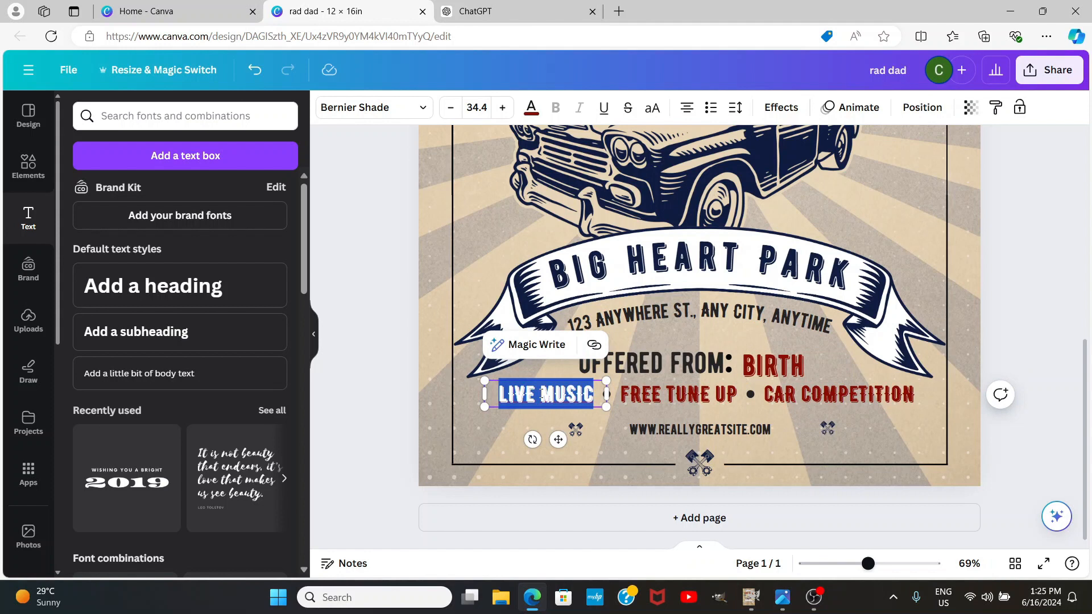
pyautogui.write('COM')
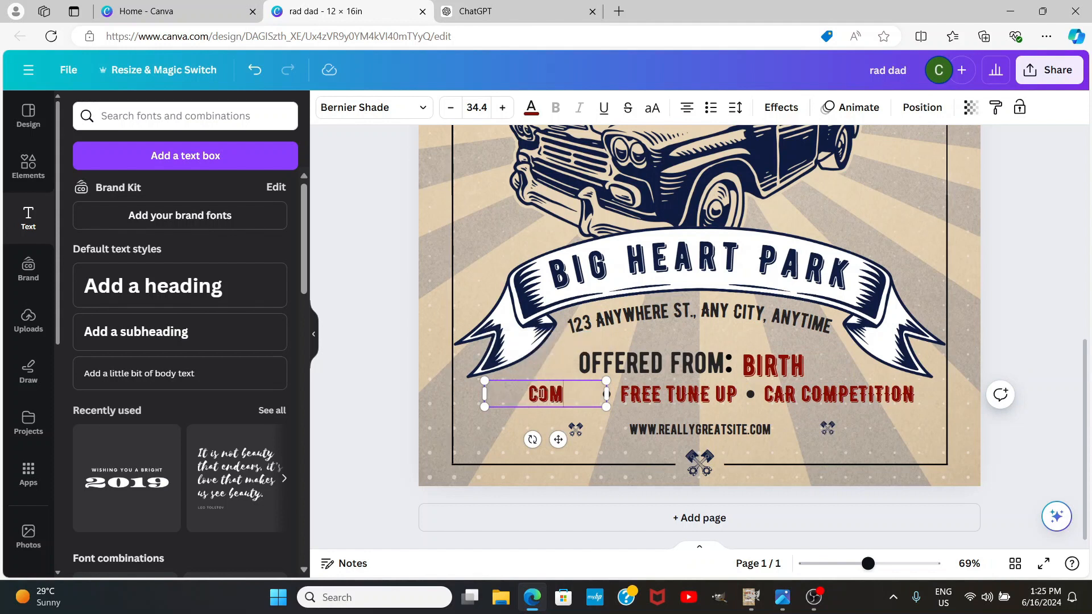
pyautogui.write('PASSI')
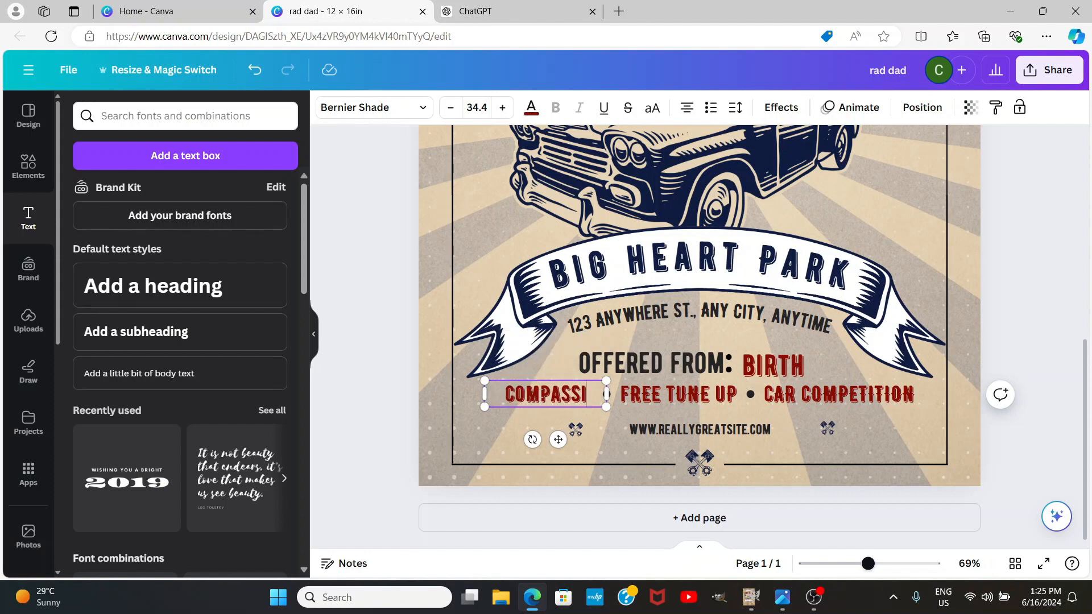
pyautogui.write('ON')
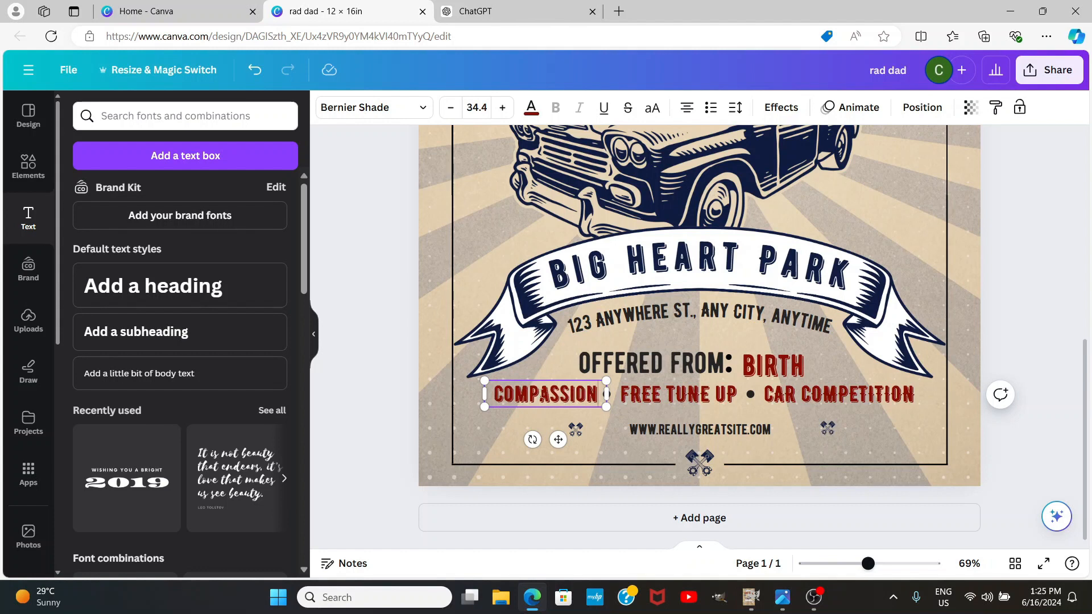
# Step: Replace "FREE TUNE UP" in the middle of the red text row with "LOVE"
pyautogui.click(638, 394)
pyautogui.click(698, 396)
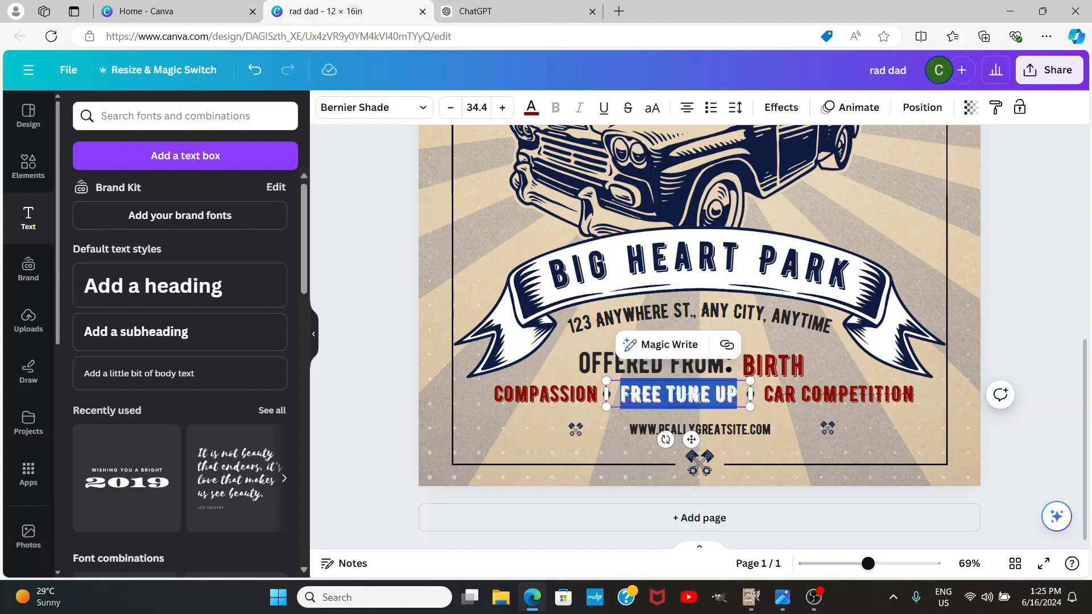
pyautogui.write('LOVE')
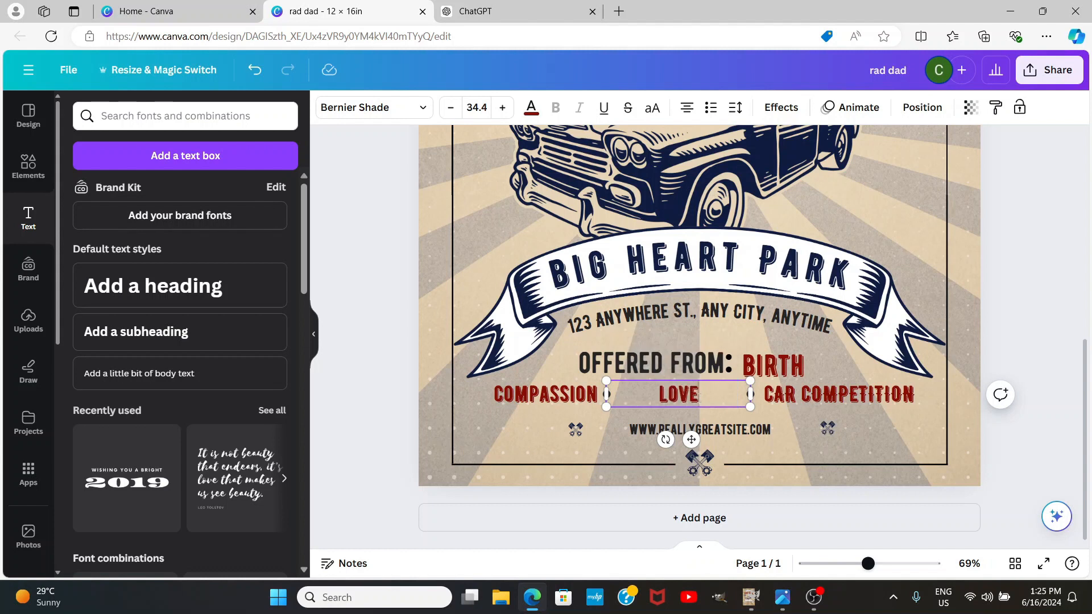
# Step: Replace "CAR COMPETITION" in the red text row with "GUIDANCE" and shift it slightly left to clear the bullet dot
pyautogui.click(842, 394)
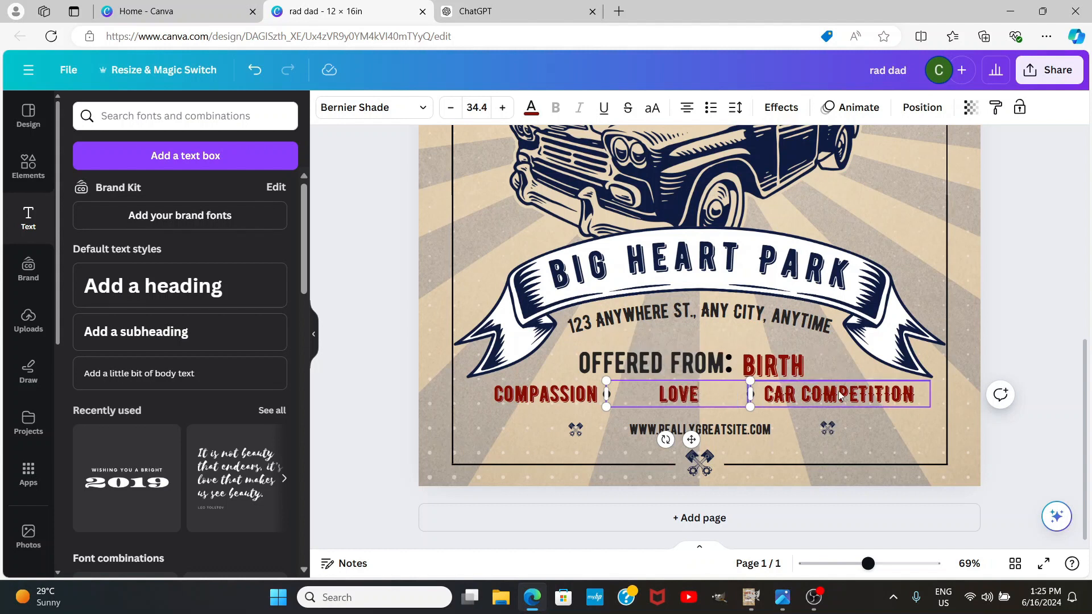
pyautogui.click(842, 393)
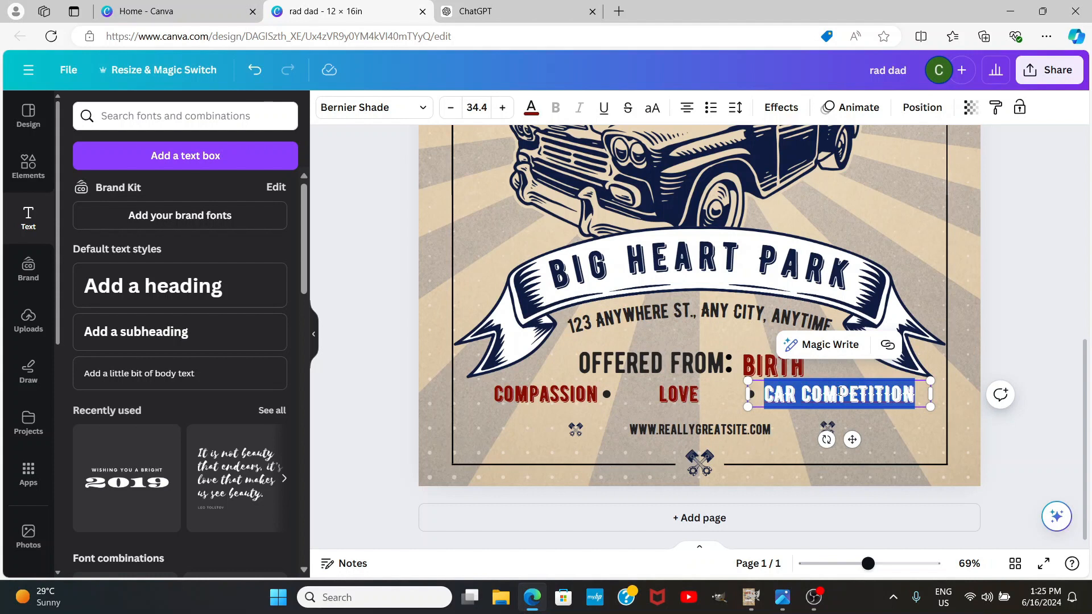
pyautogui.write('GU')
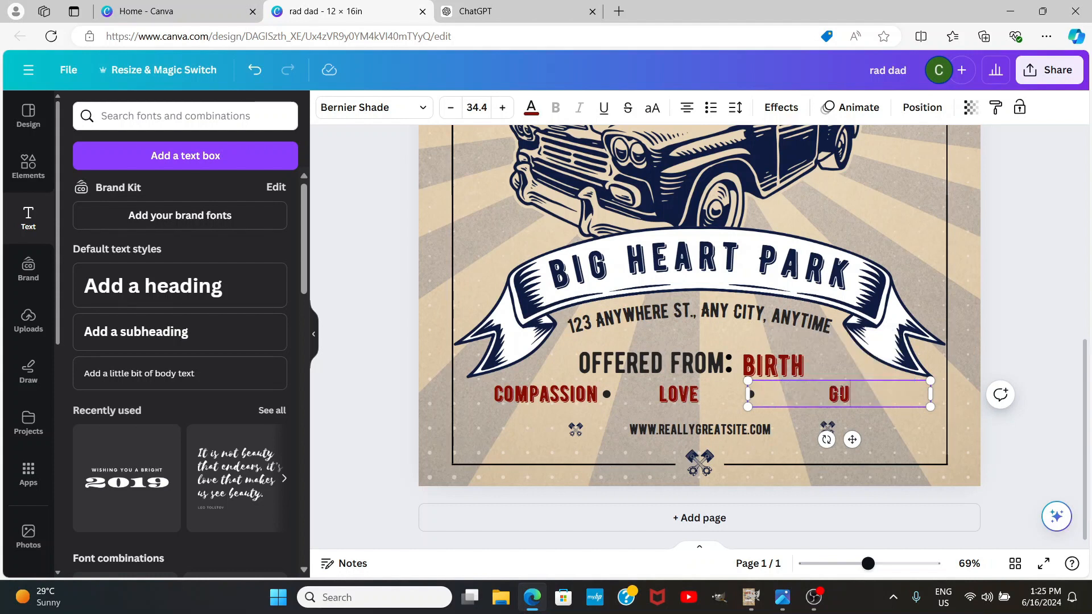
pyautogui.write('IDANCE')
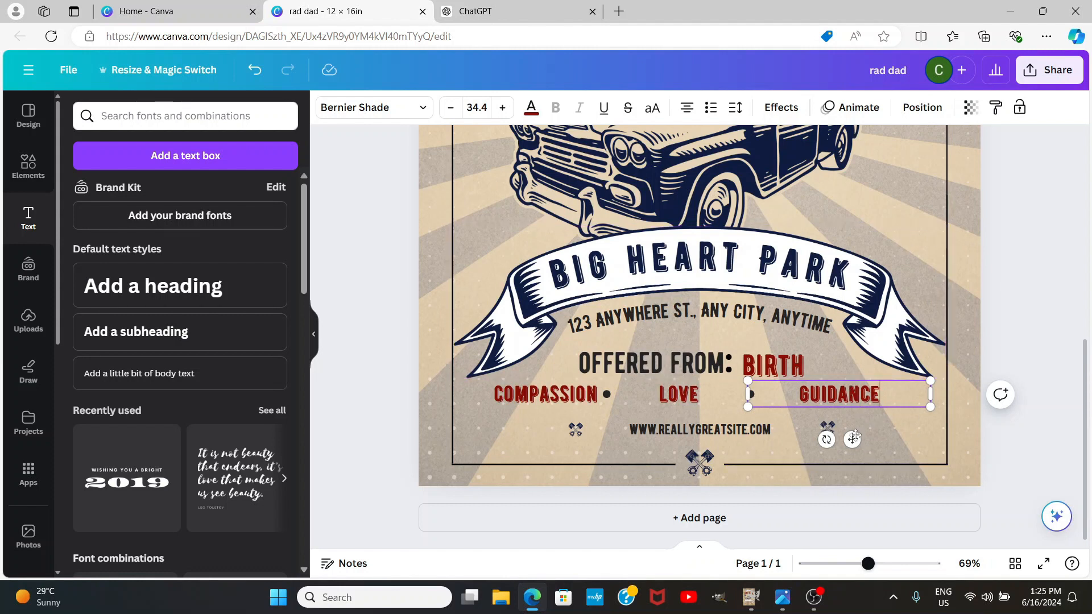
pyautogui.moveTo(852, 440); pyautogui.dragTo(839, 441)
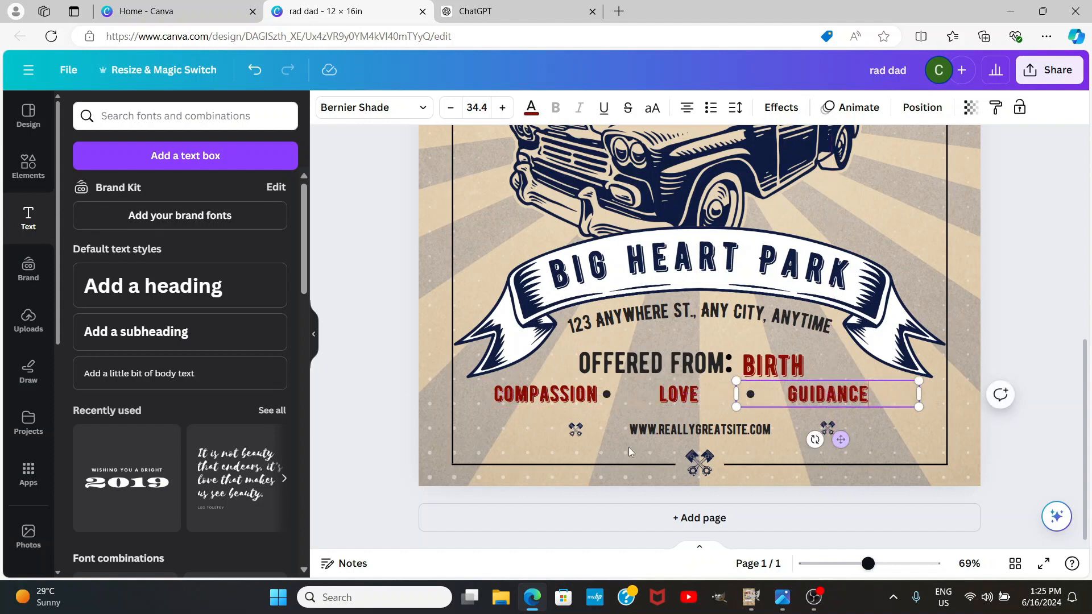
# Step: Center "LOVE" in the red row and respace "COMPASSION", "GUIDANCE" and the two bullet dots more evenly around it
pyautogui.click(541, 401)
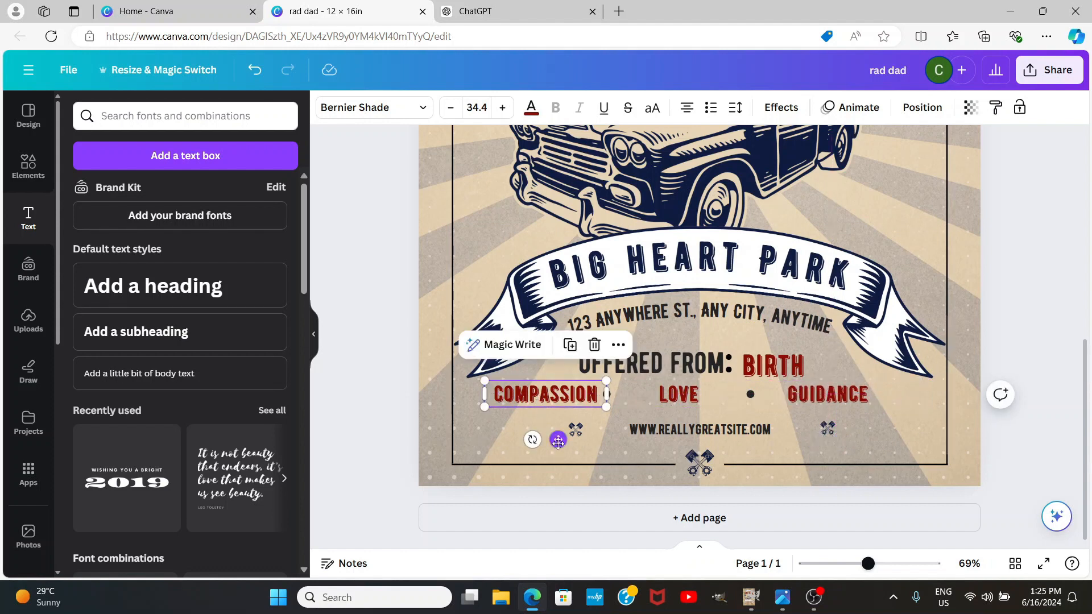
pyautogui.moveTo(558, 439); pyautogui.dragTo(564, 438)
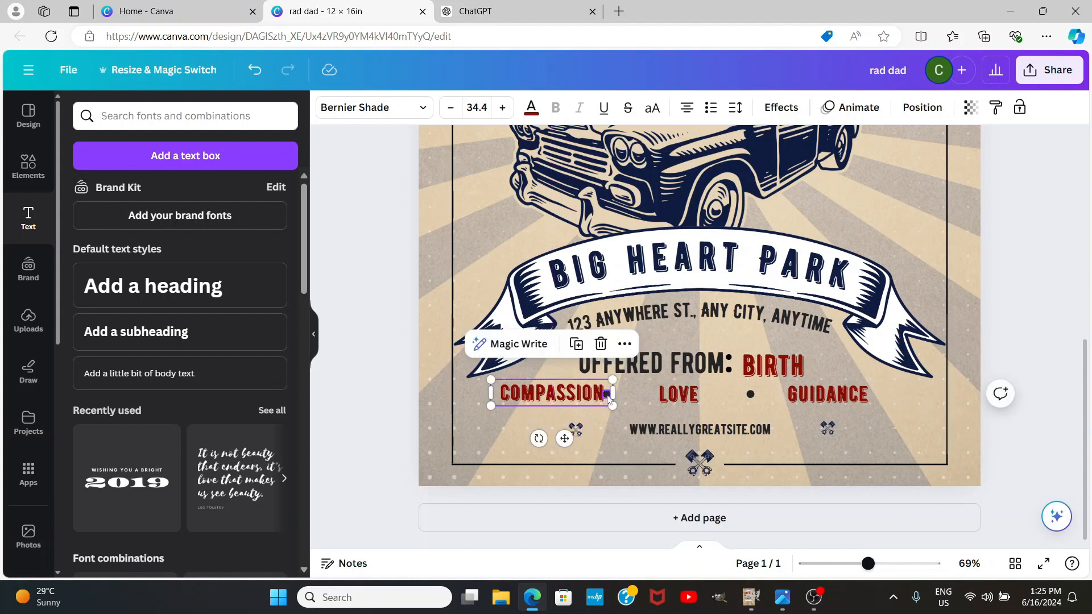
pyautogui.moveTo(607, 394); pyautogui.dragTo(702, 392)
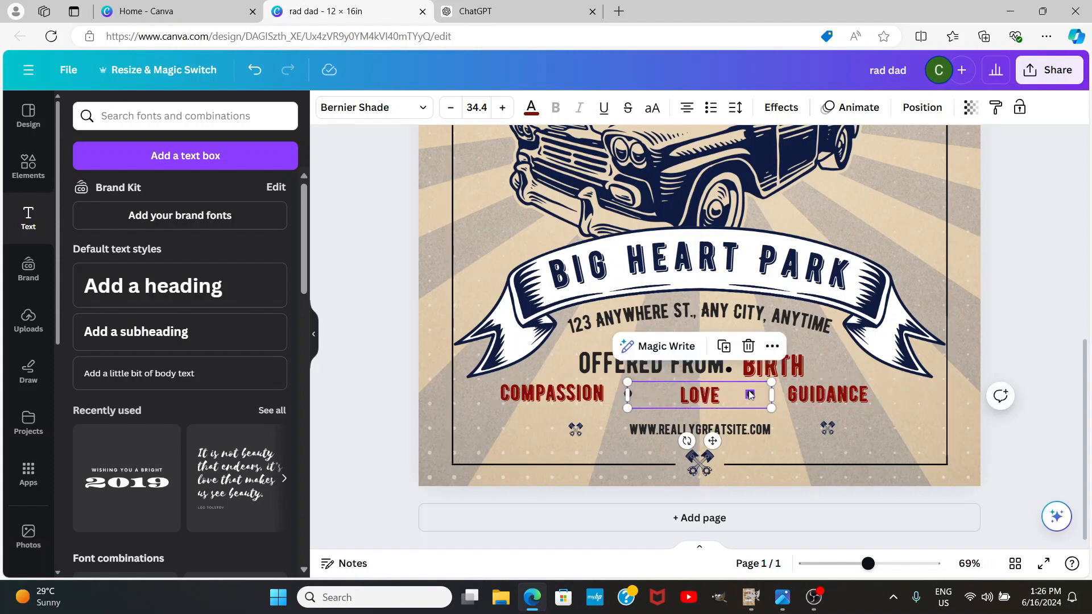
pyautogui.click(750, 394)
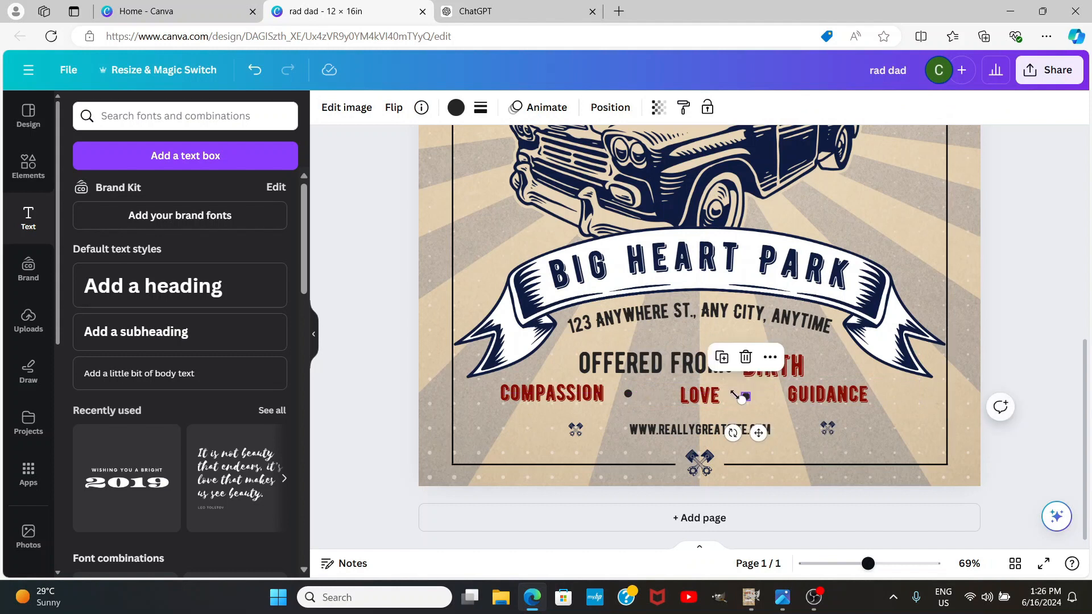
pyautogui.moveTo(630, 394); pyautogui.dragTo(647, 395)
pyautogui.moveTo(824, 395); pyautogui.dragTo(810, 395)
pyautogui.click(562, 394)
pyautogui.moveTo(562, 394); pyautogui.dragTo(574, 392)
pyautogui.moveTo(576, 392); pyautogui.dragTo(575, 394)
pyautogui.click(966, 421)
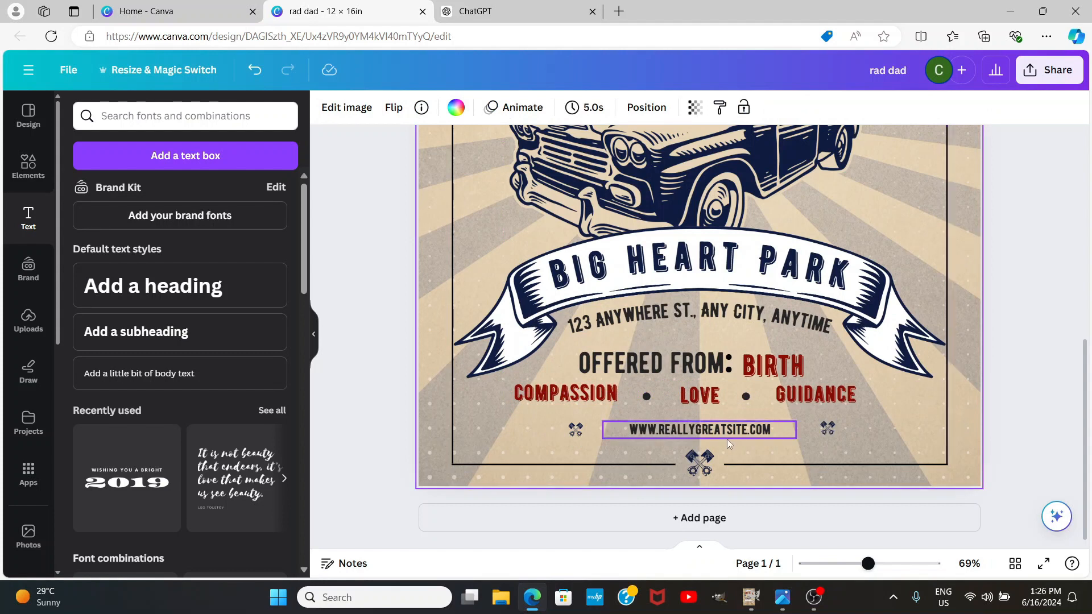
# Step: Level the bullet dot before "LOVE" with the other dot and nudge "COMPASSION" down in line with the red row
pyautogui.click(644, 397)
pyautogui.moveTo(642, 398); pyautogui.dragTo(646, 395)
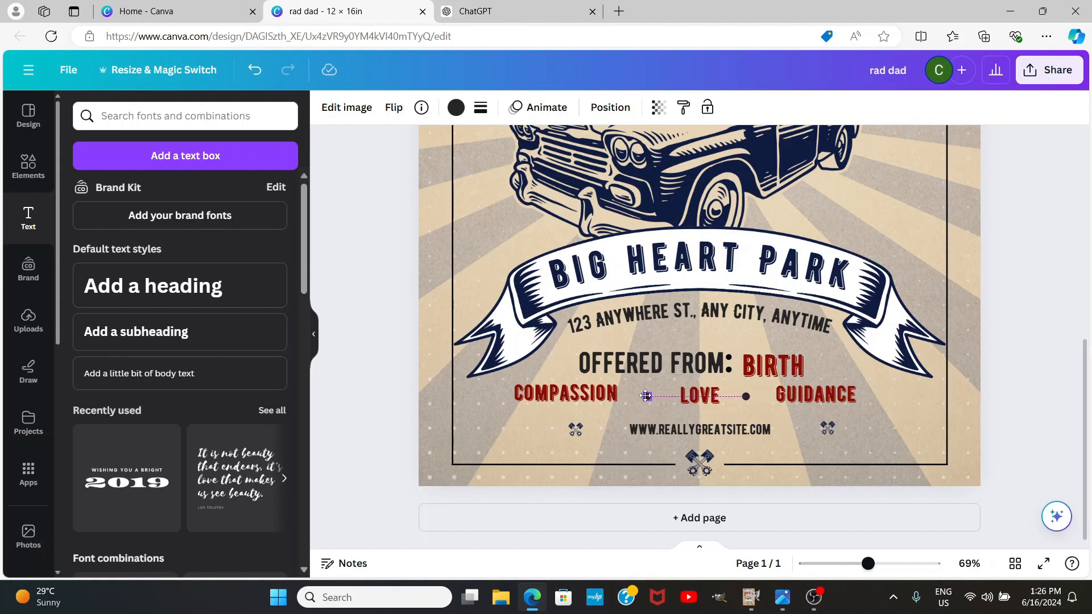
pyautogui.click(924, 402)
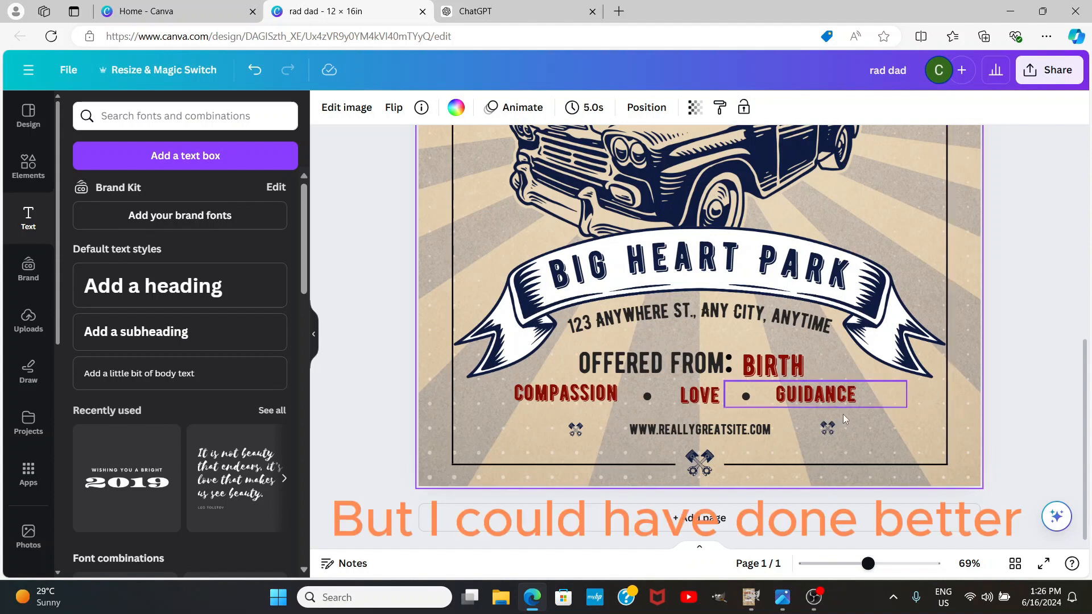
pyautogui.click(562, 397)
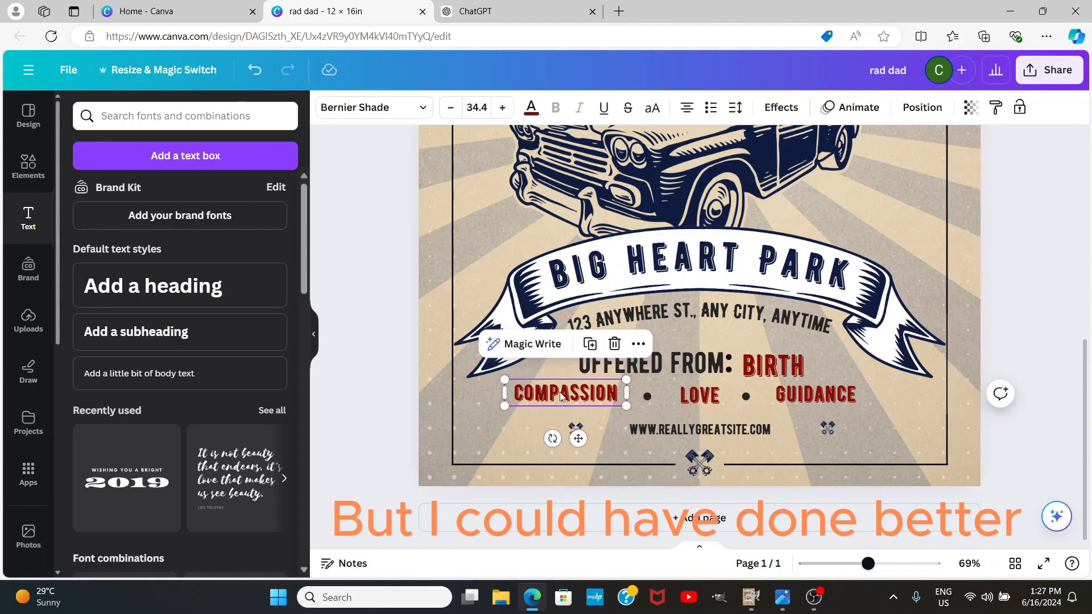
pyautogui.moveTo(561, 397); pyautogui.dragTo(563, 393)
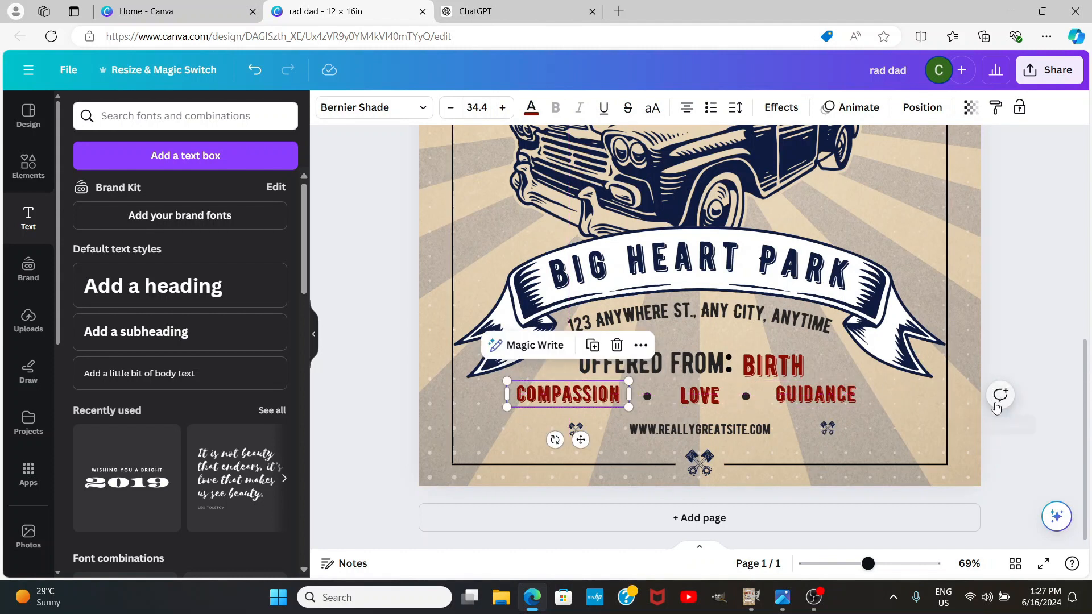
pyautogui.click(966, 438)
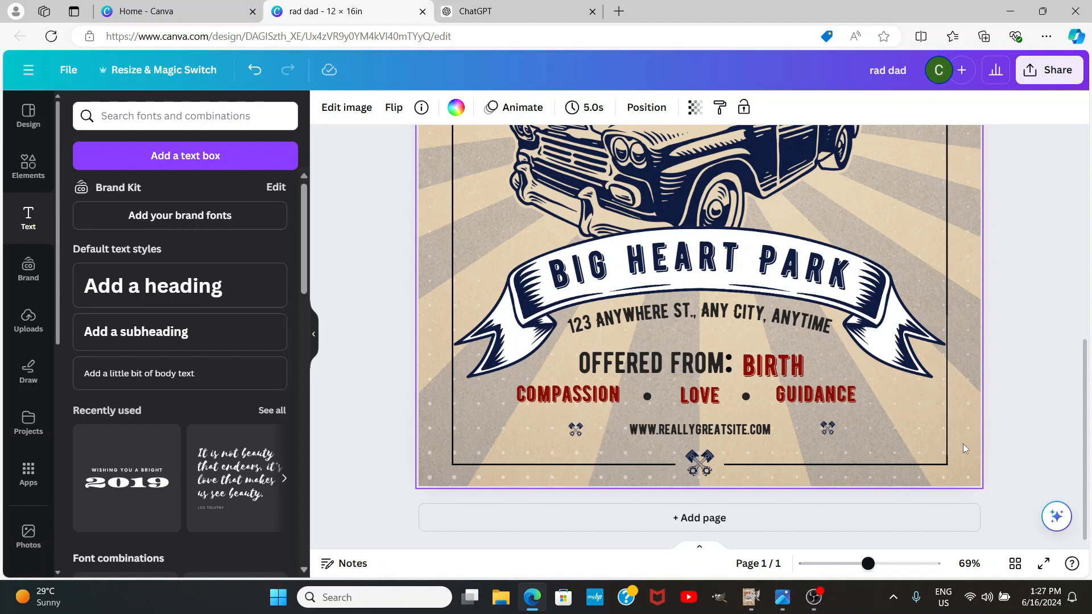
pyautogui.click(709, 431)
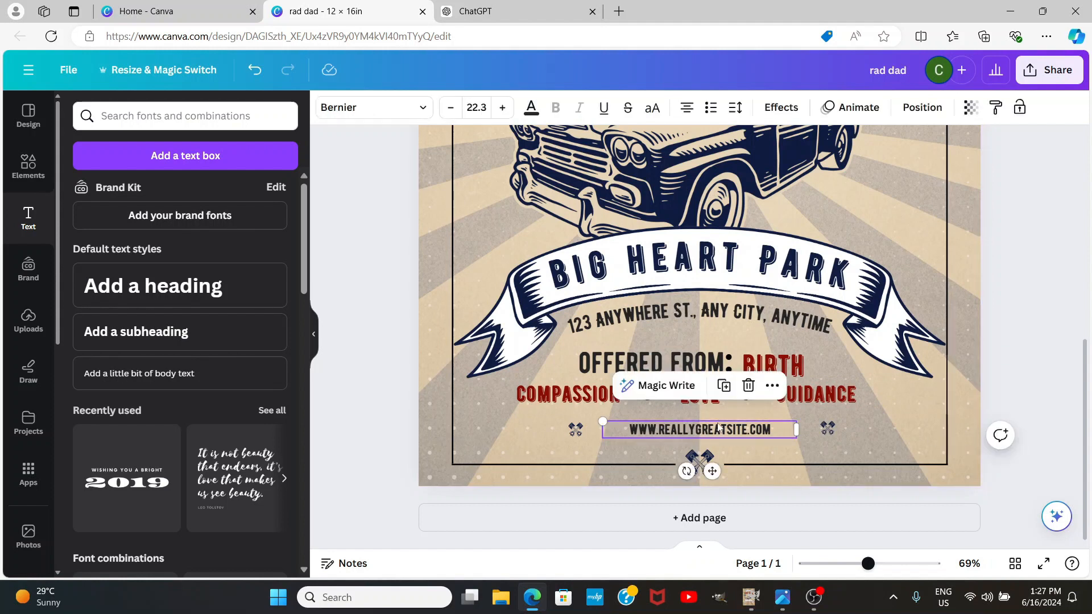
pyautogui.doubleClick(772, 428)
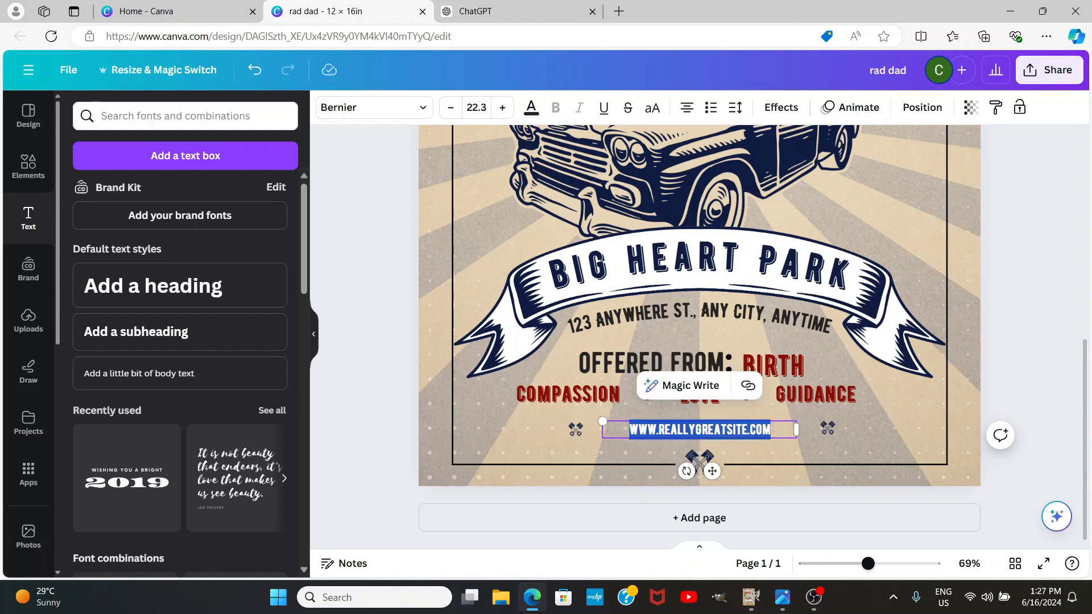
pyautogui.click(747, 429)
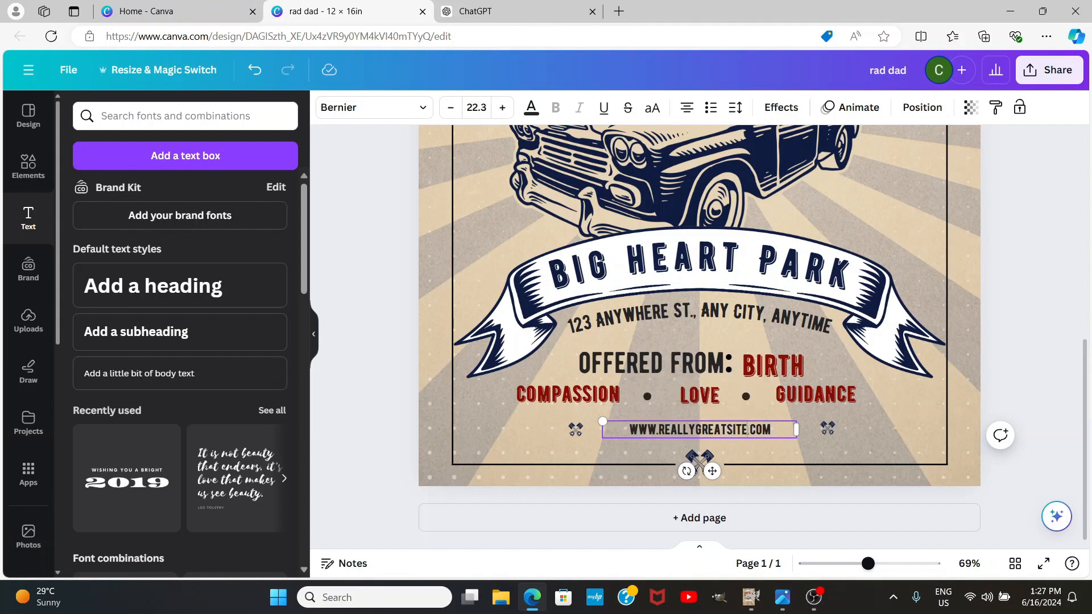
pyautogui.press('BackSpace')
pyautogui.press('BackSpace')
pyautogui.press('BackSpace')
pyautogui.press('BackSpace')
pyautogui.press('BackSpace')
pyautogui.press('BackSpace')
pyautogui.press('BackSpace')
pyautogui.press('BackSpace')
pyautogui.press('BackSpace')
pyautogui.press('BackSpace')
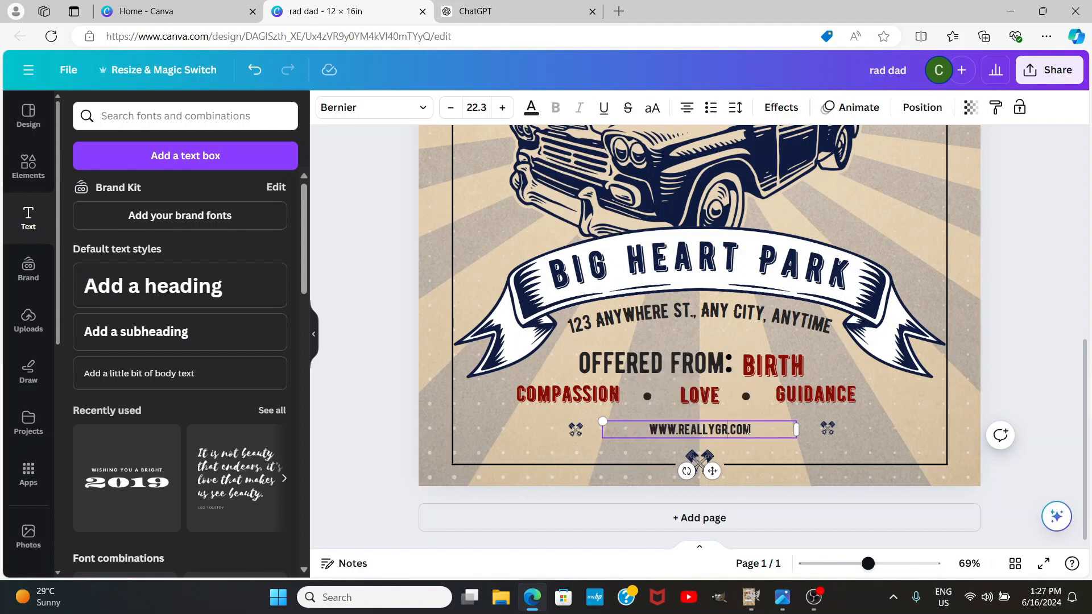
pyautogui.press('BackSpace')
pyautogui.press('BackSpace')
pyautogui.press('BackSpace')
pyautogui.press('BackSpace')
pyautogui.press('BackSpace')
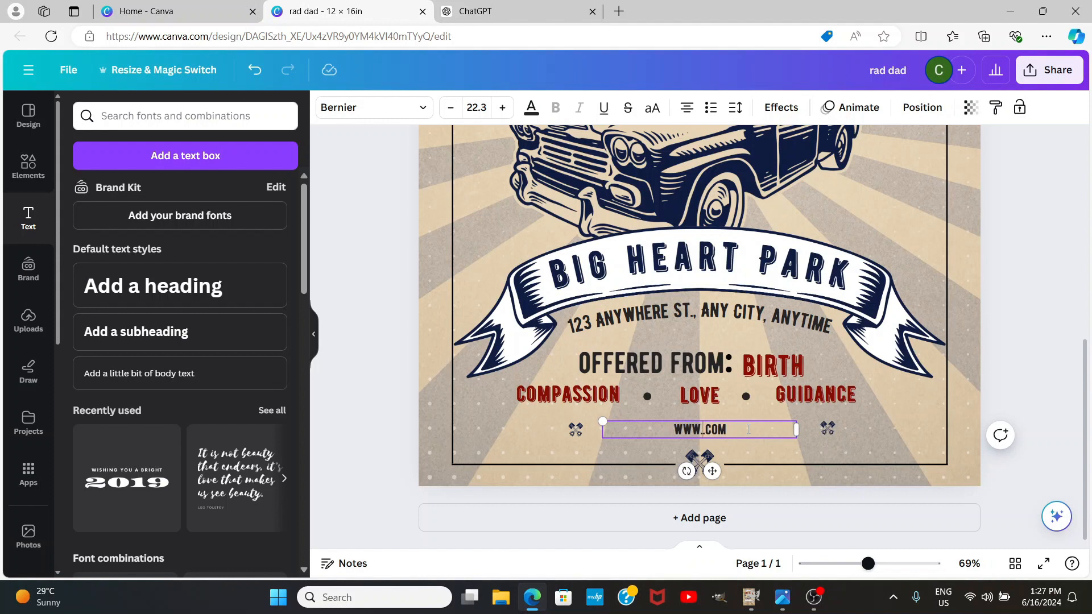
pyautogui.write('ALW')
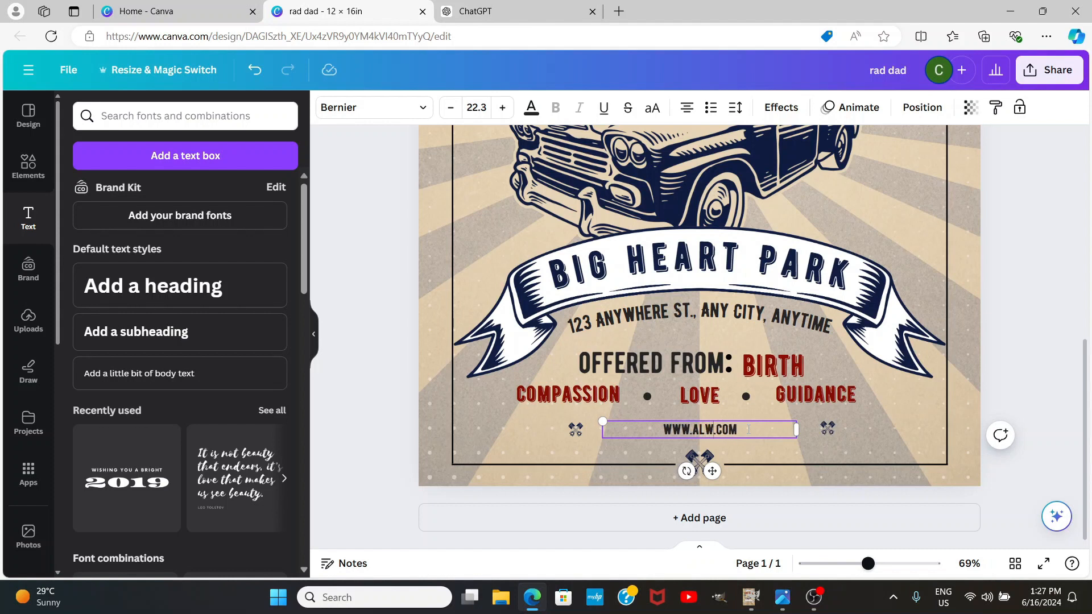
pyautogui.write('AYSA')
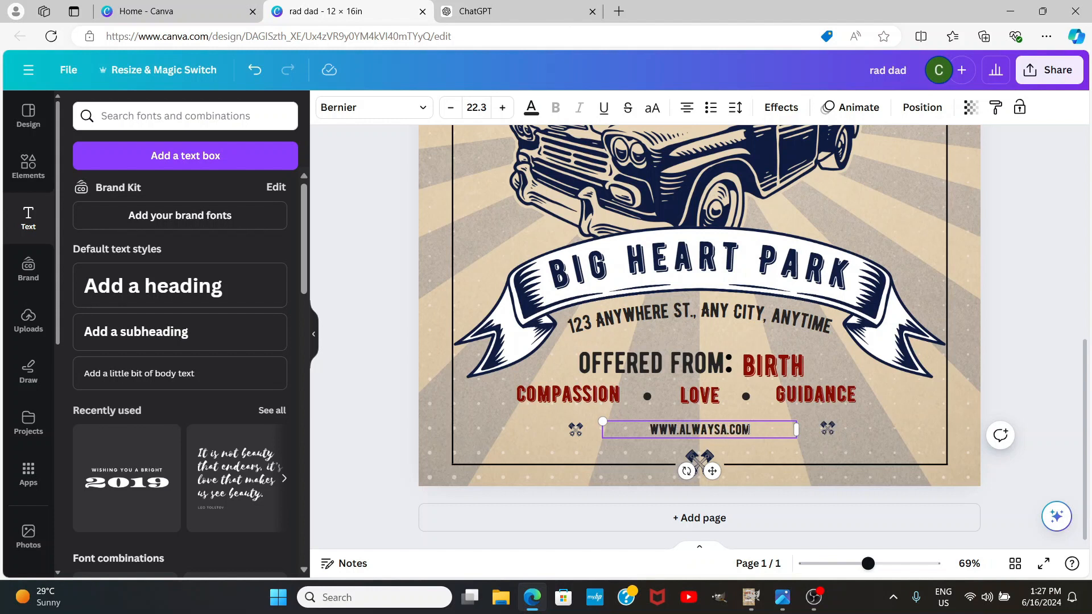
pyautogui.write('VAILA')
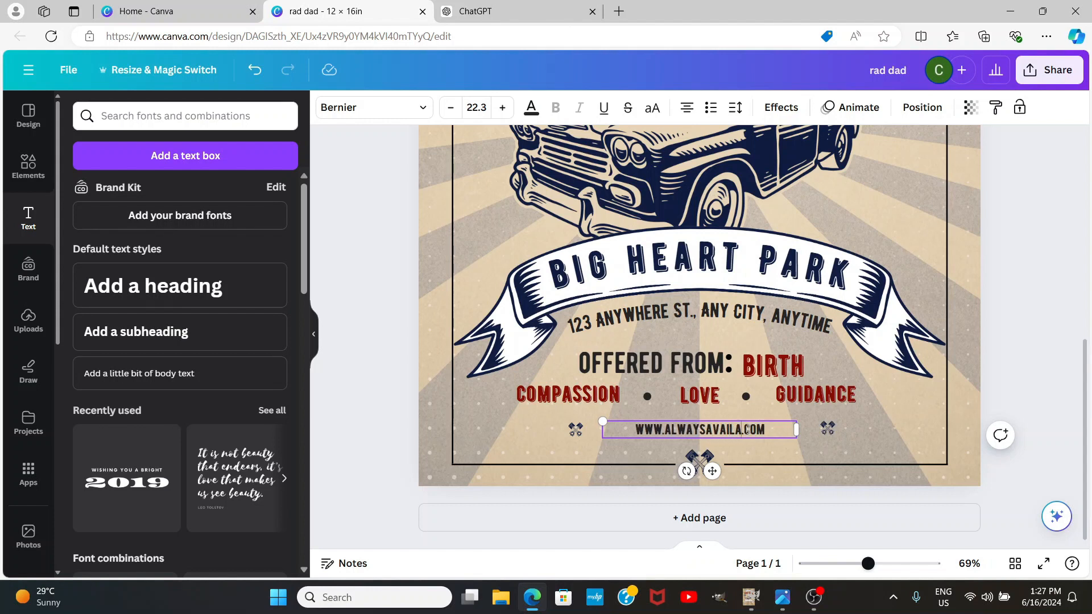
pyautogui.write('BLE')
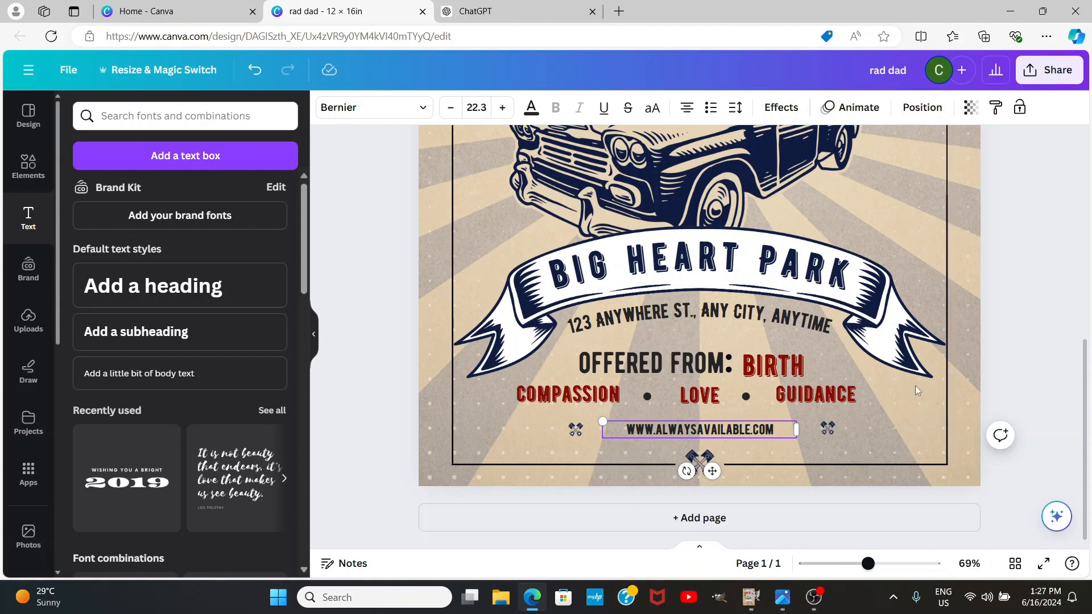
# Step: Examine the whole poster at a reduced zoom to check the overall layout and wording
pyautogui.scroll(3, 910, 398)
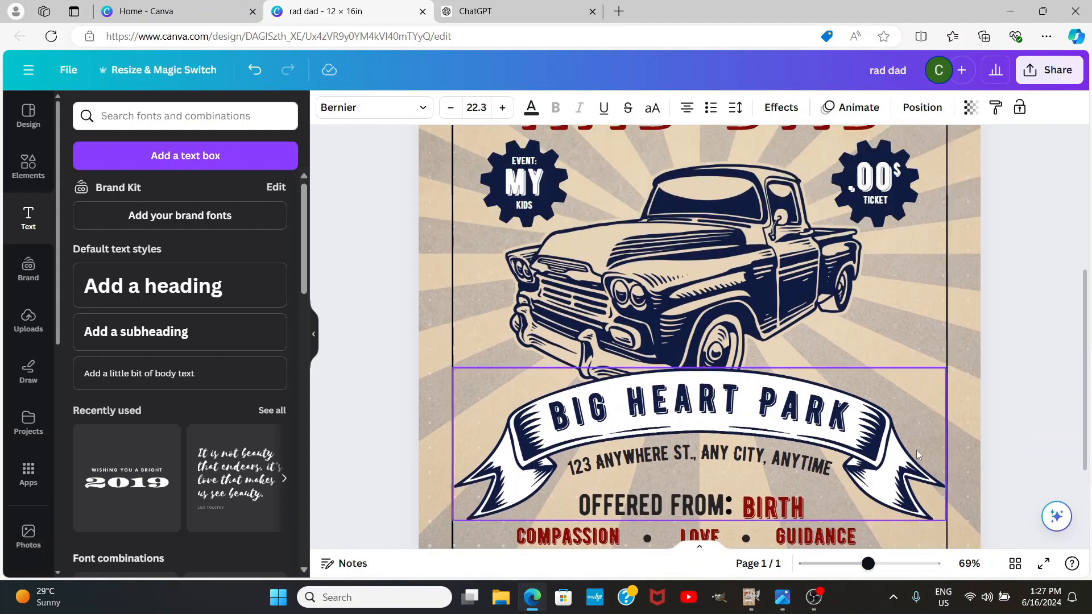
pyautogui.click(849, 564)
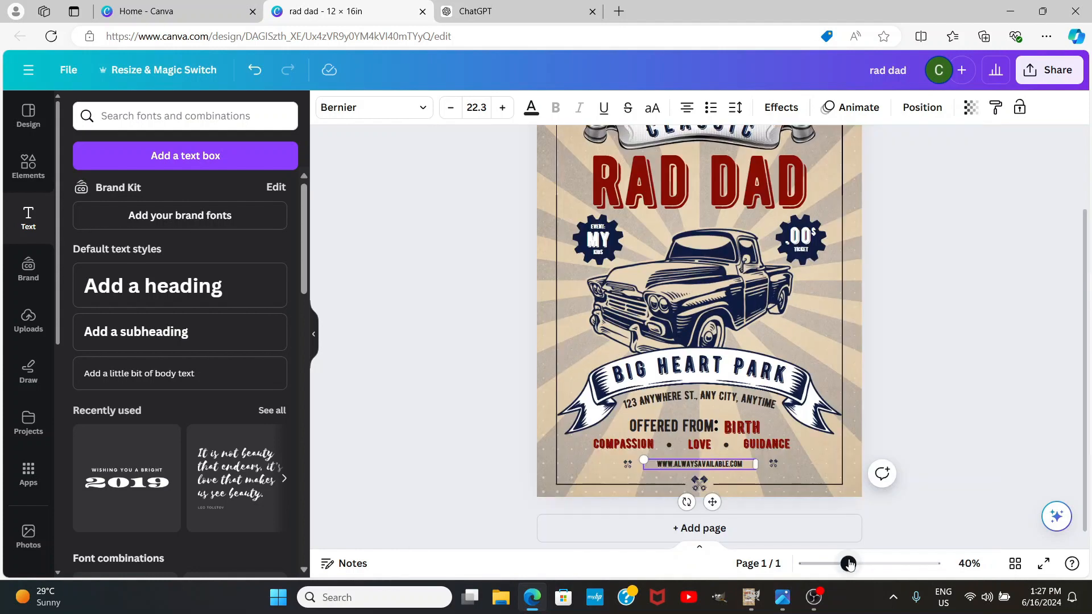
pyautogui.scroll(1, 926, 349)
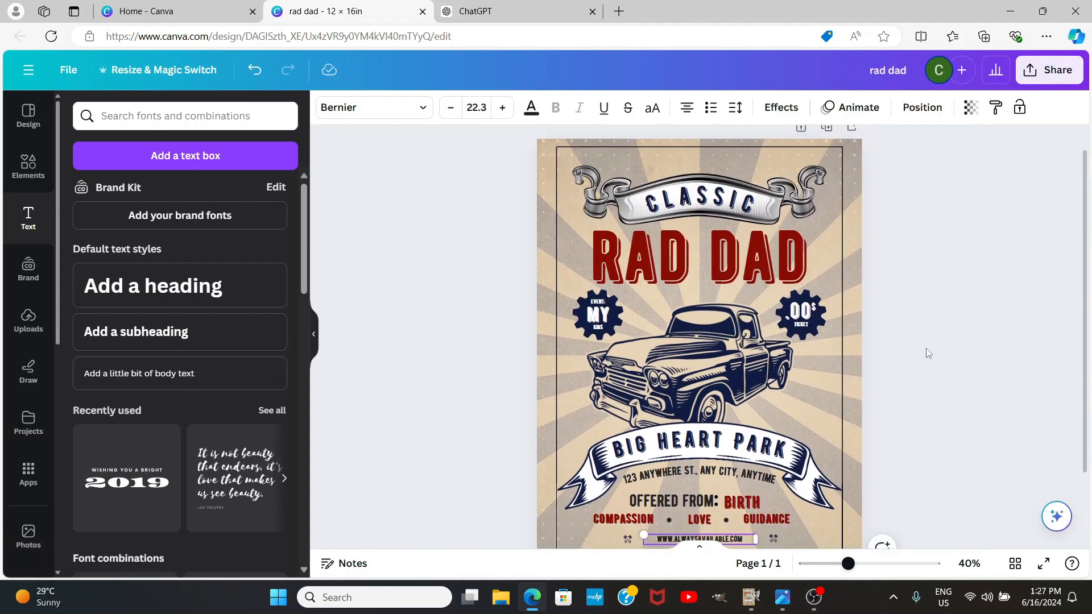
pyautogui.scroll(-1, 915, 364)
pyautogui.moveTo(848, 563); pyautogui.dragTo(843, 564)
pyautogui.scroll(1, 889, 363)
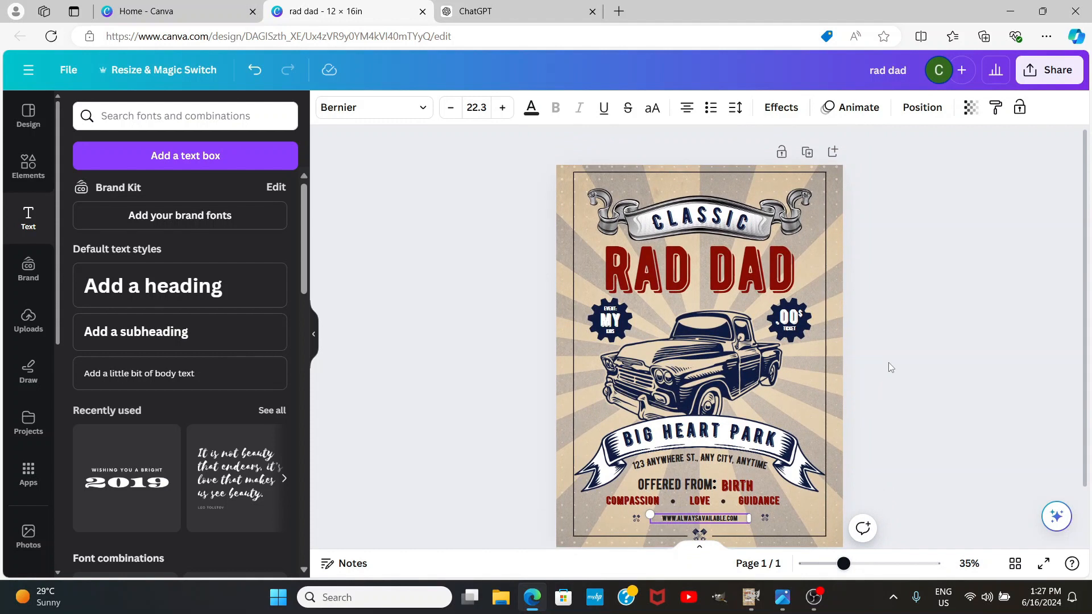
pyautogui.scroll(-1, 889, 367)
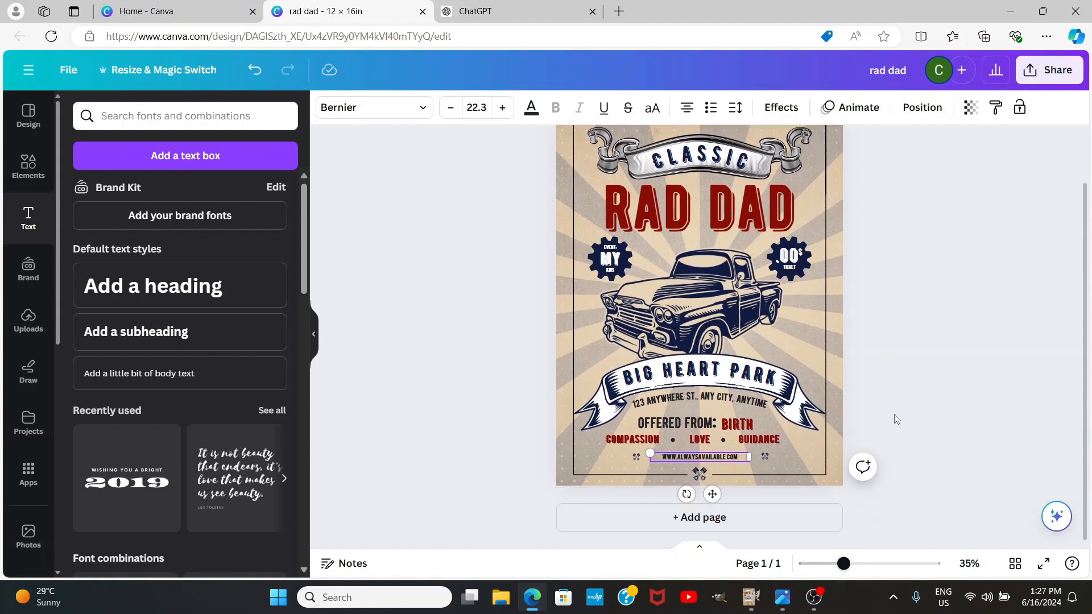
pyautogui.moveTo(844, 563); pyautogui.dragTo(841, 563)
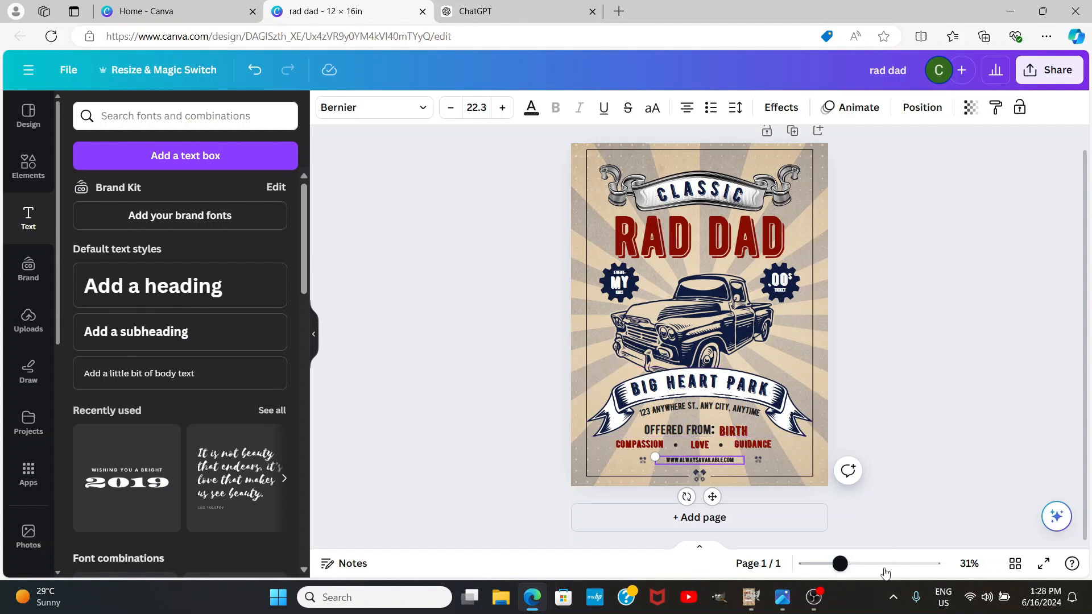
# Step: Raise the red "BIRTH" text slightly so it lines up with "OFFERED FROM:"
pyautogui.moveTo(846, 567); pyautogui.dragTo(856, 567)
pyautogui.click(746, 472)
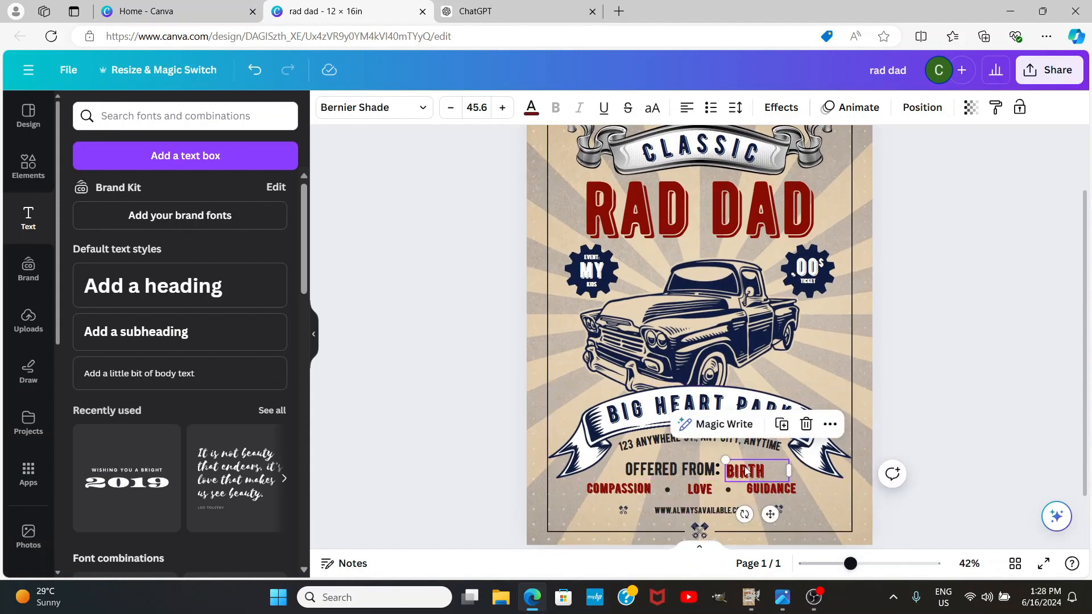
pyautogui.moveTo(746, 472); pyautogui.dragTo(745, 468)
pyautogui.click(879, 423)
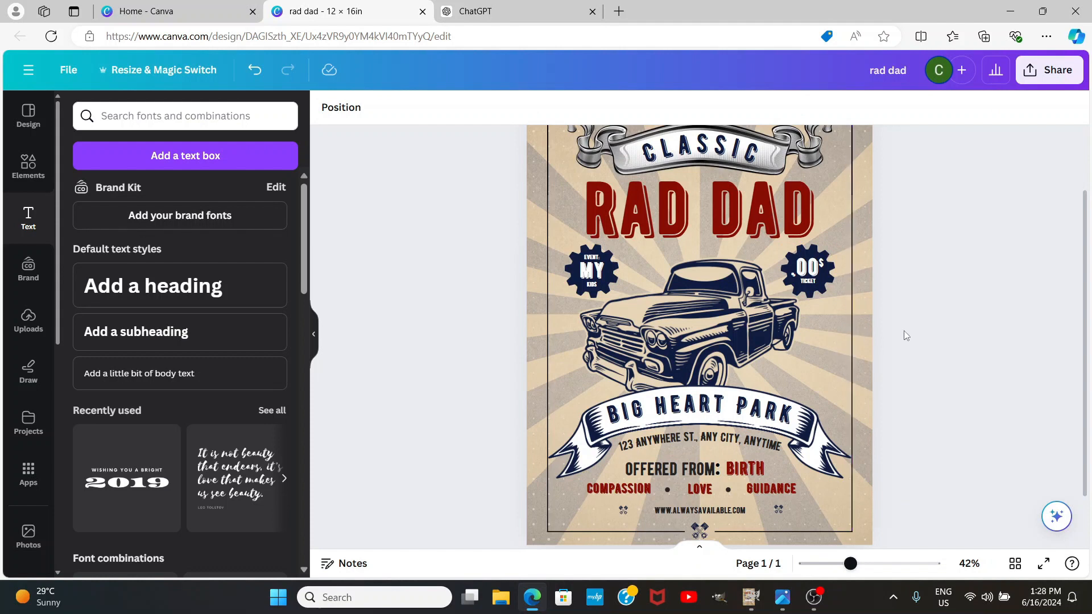
pyautogui.scroll(-1, 889, 316)
pyautogui.scroll(3, 889, 316)
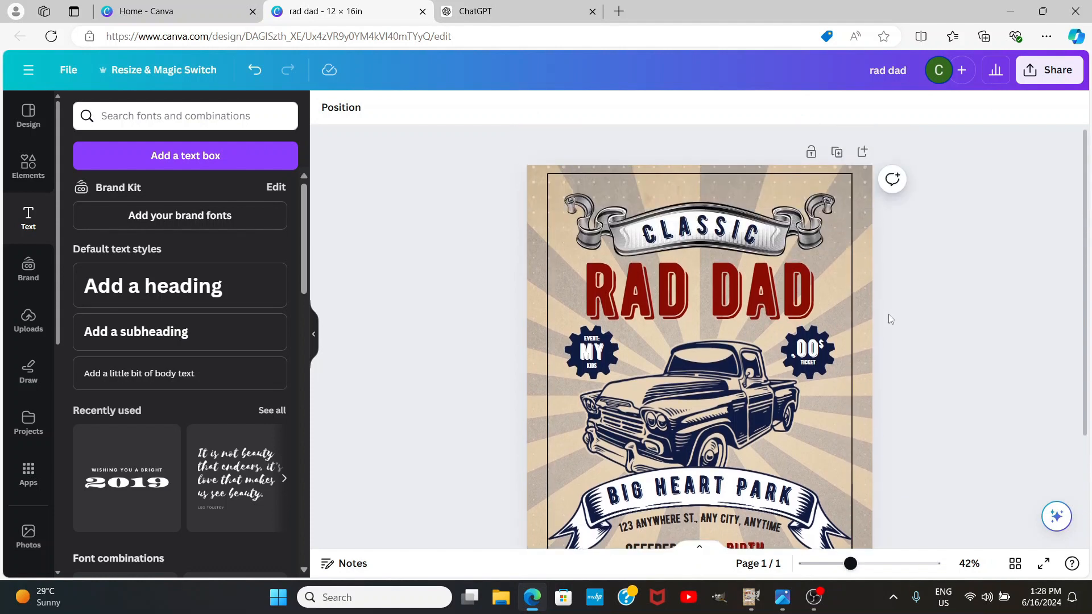
pyautogui.scroll(-1, 890, 319)
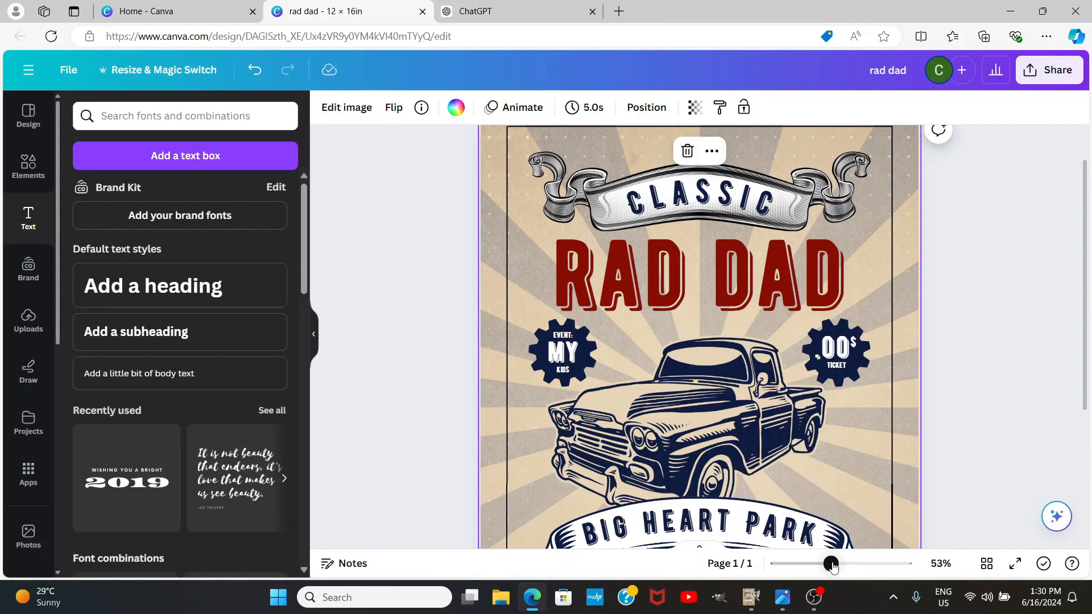
pyautogui.moveTo(831, 565); pyautogui.dragTo(825, 564)
pyautogui.scroll(-1, 954, 334)
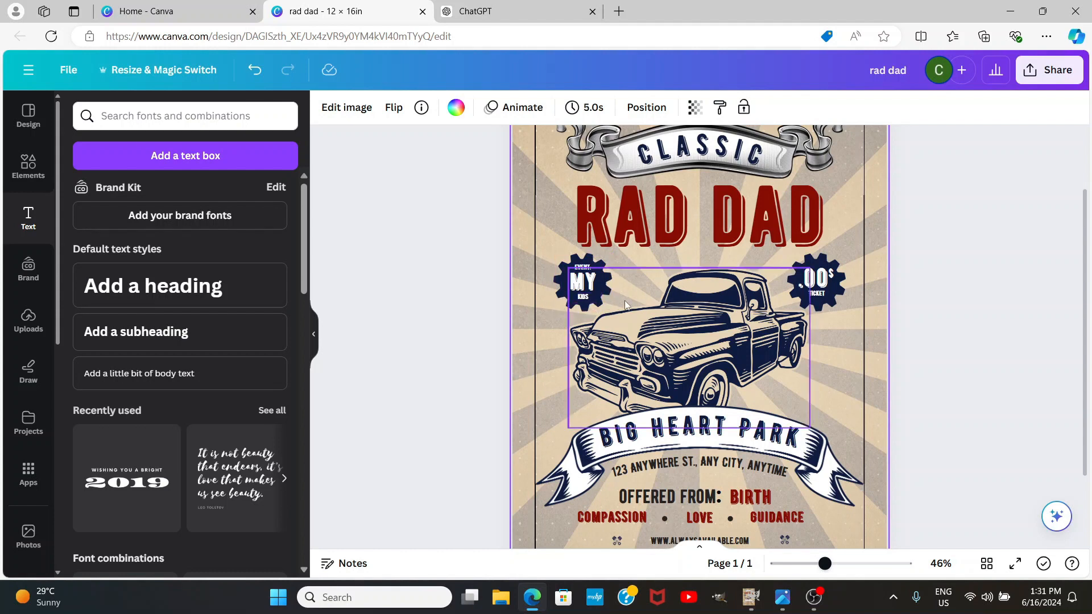
# Step: Recolor the poster's sunburst background image with the beige document color #e7d5b6
pyautogui.scroll(-1, 626, 306)
pyautogui.scroll(2, 628, 304)
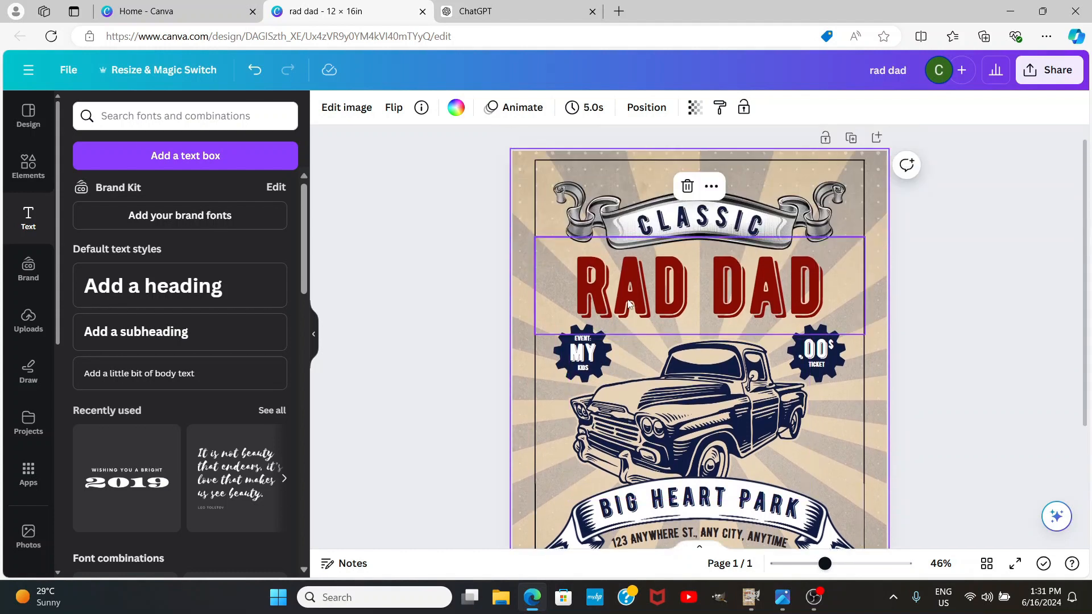
pyautogui.scroll(-1, 628, 305)
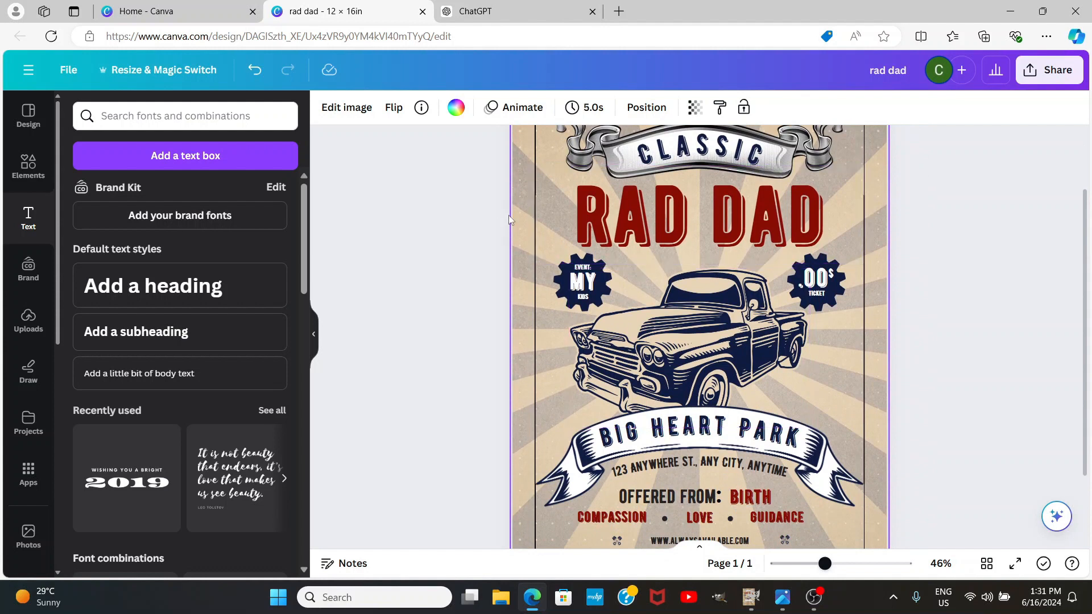
pyautogui.click(524, 219)
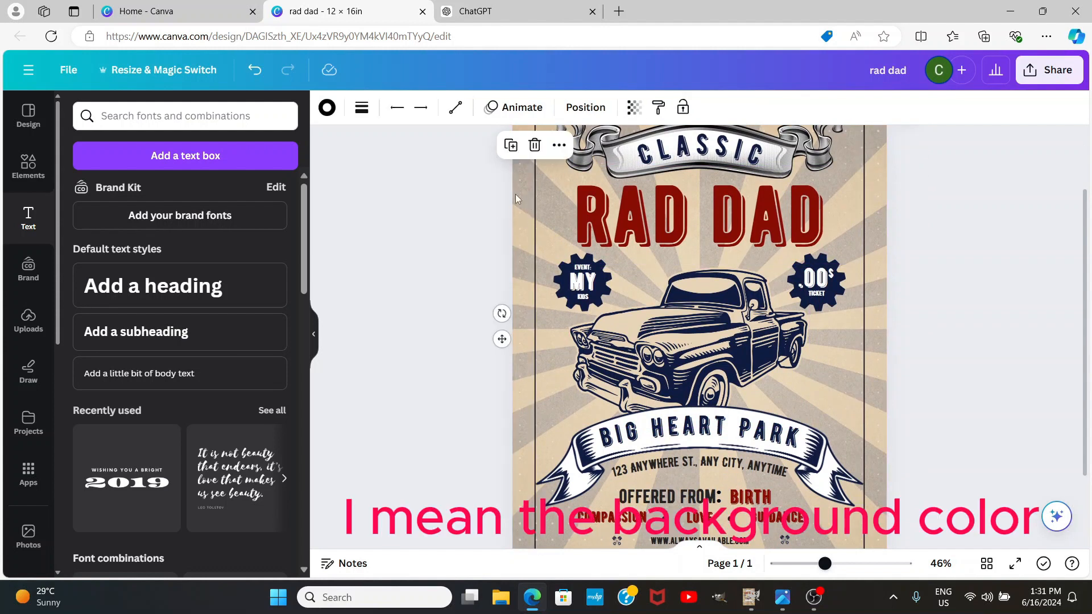
pyautogui.click(516, 194)
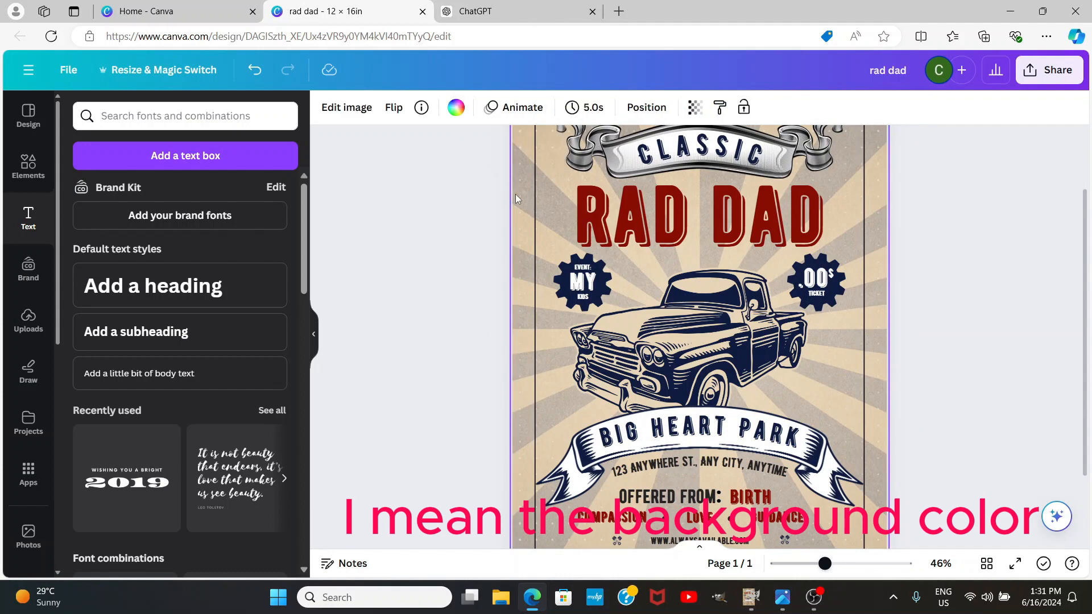
pyautogui.click(456, 108)
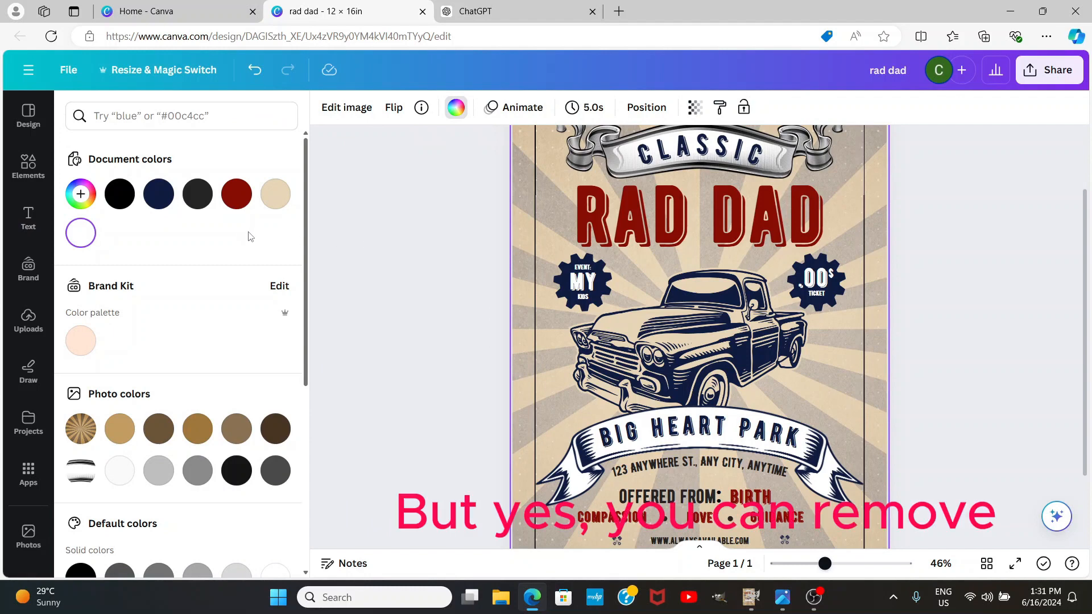
pyautogui.click(275, 198)
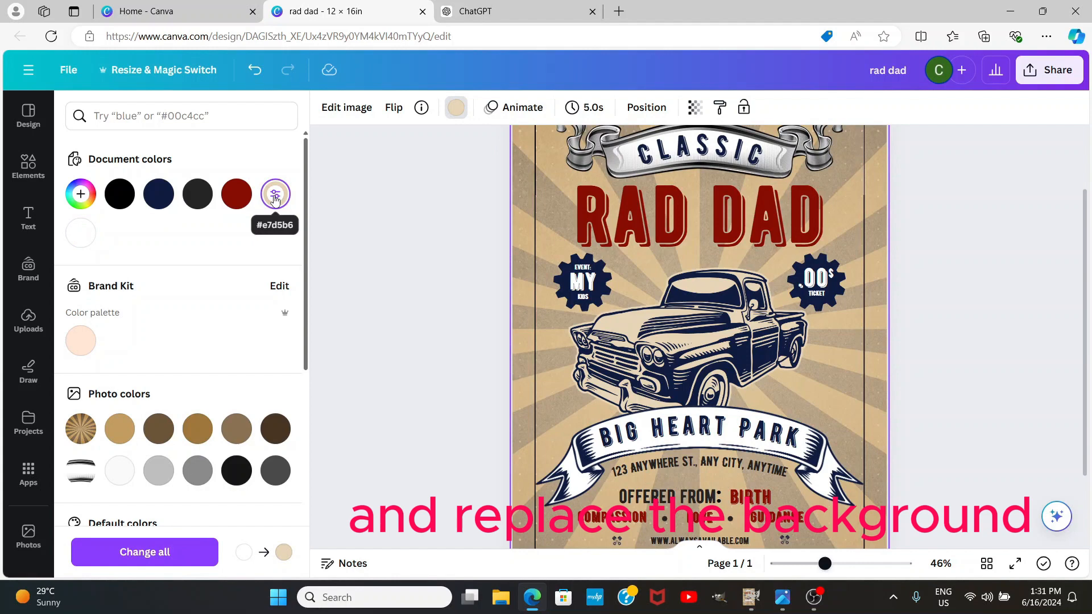
# Step: Try the dark red document color on the sunburst background and darken it to #7D0900
pyautogui.click(240, 197)
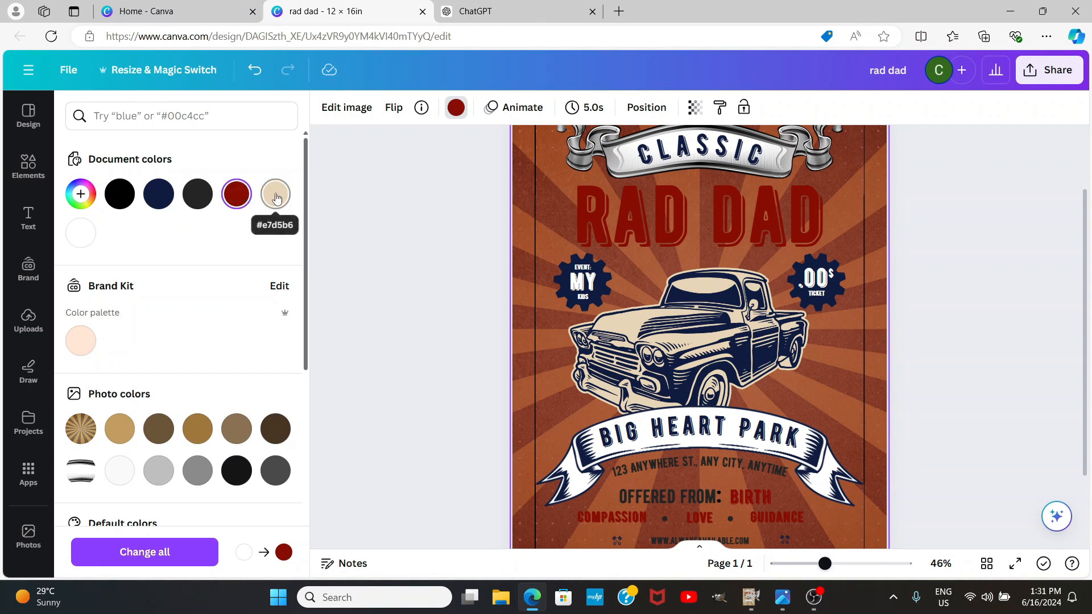
pyautogui.click(237, 196)
pyautogui.click(237, 196)
pyautogui.click(237, 196)
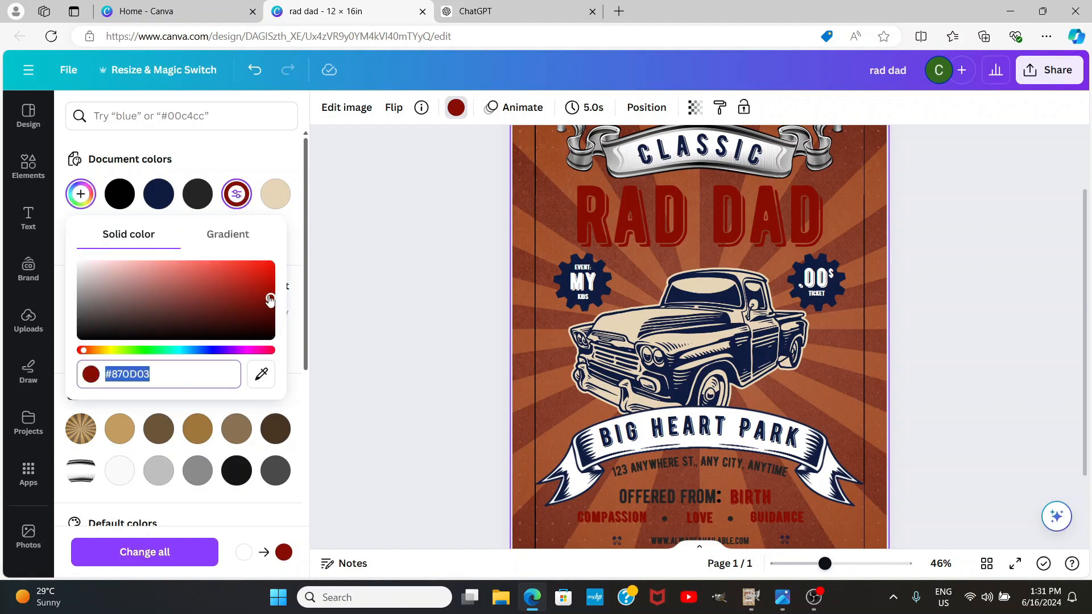
pyautogui.moveTo(269, 297)
pyautogui.mouseDown()
pyautogui.moveTo(122, 288)
pyautogui.moveTo(286, 305)
pyautogui.mouseUp()
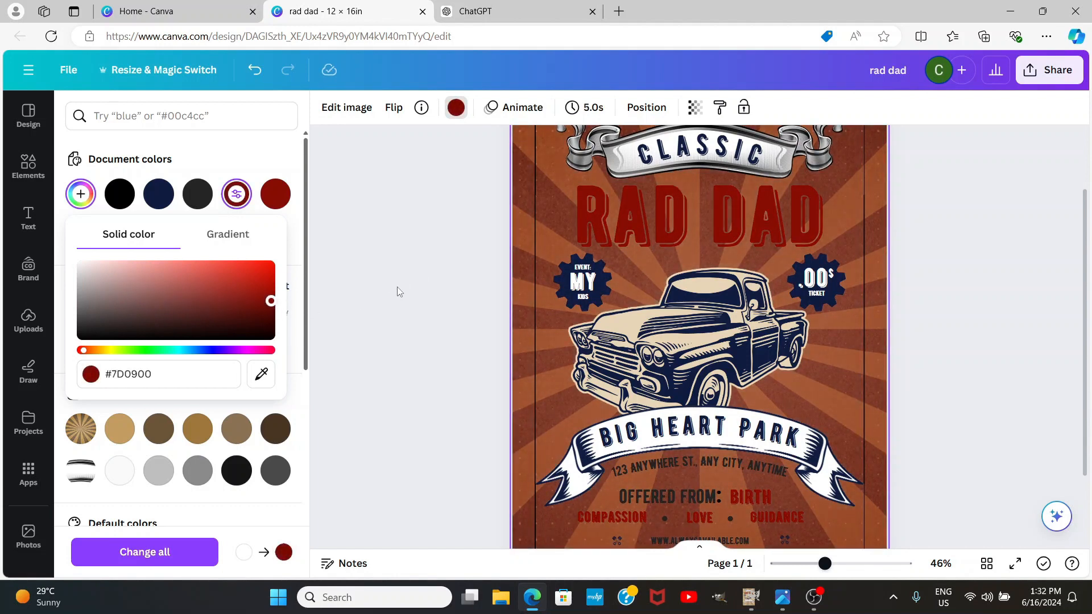
pyautogui.scroll(-2, 405, 272)
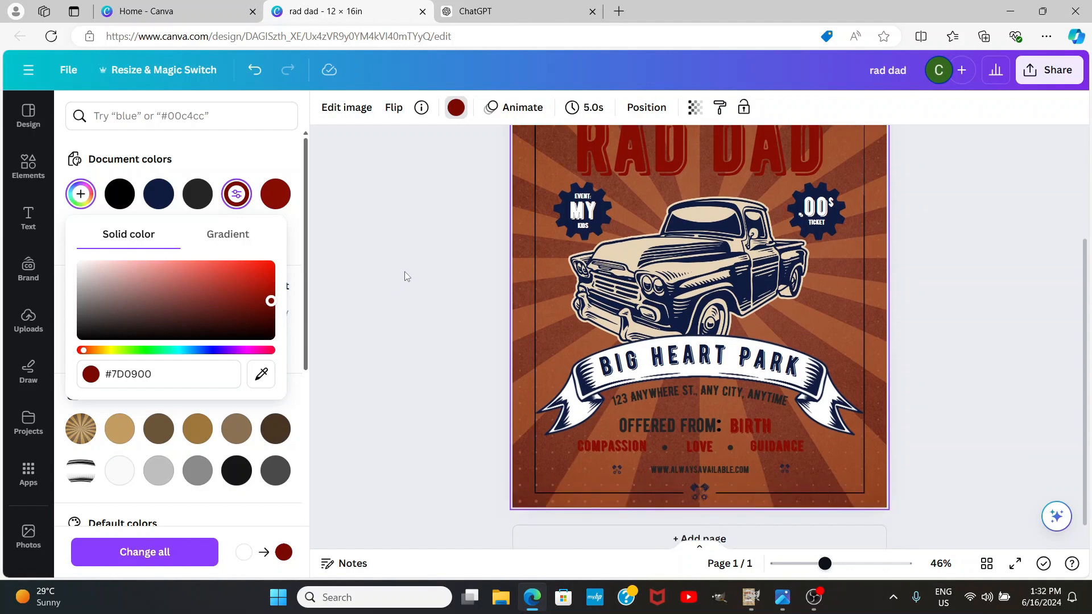
pyautogui.scroll(2, 404, 272)
pyautogui.press('Escape')
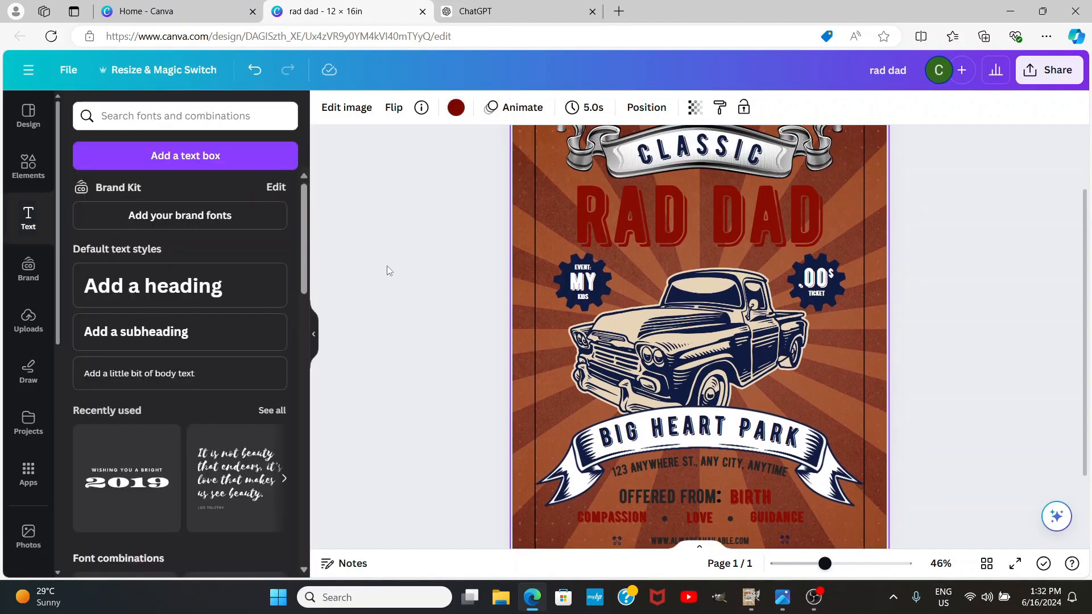
# Step: Undo the dark red recoloring of the background and look over the whole poster
pyautogui.hotkey('ctrl', 'z')
pyautogui.hotkey('ctrl', 'z')
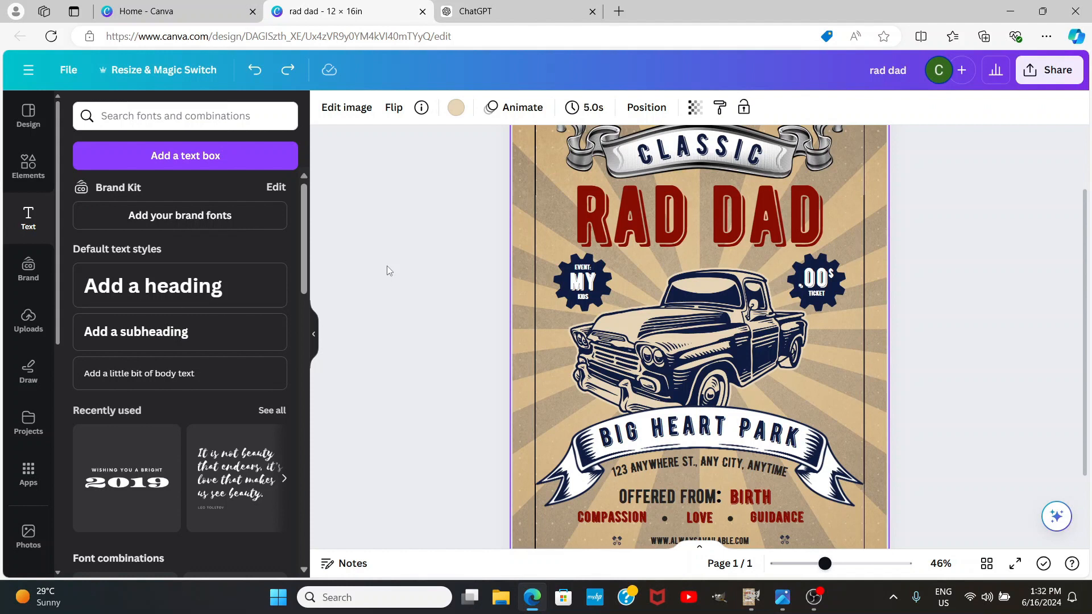
pyautogui.scroll(-2, 941, 286)
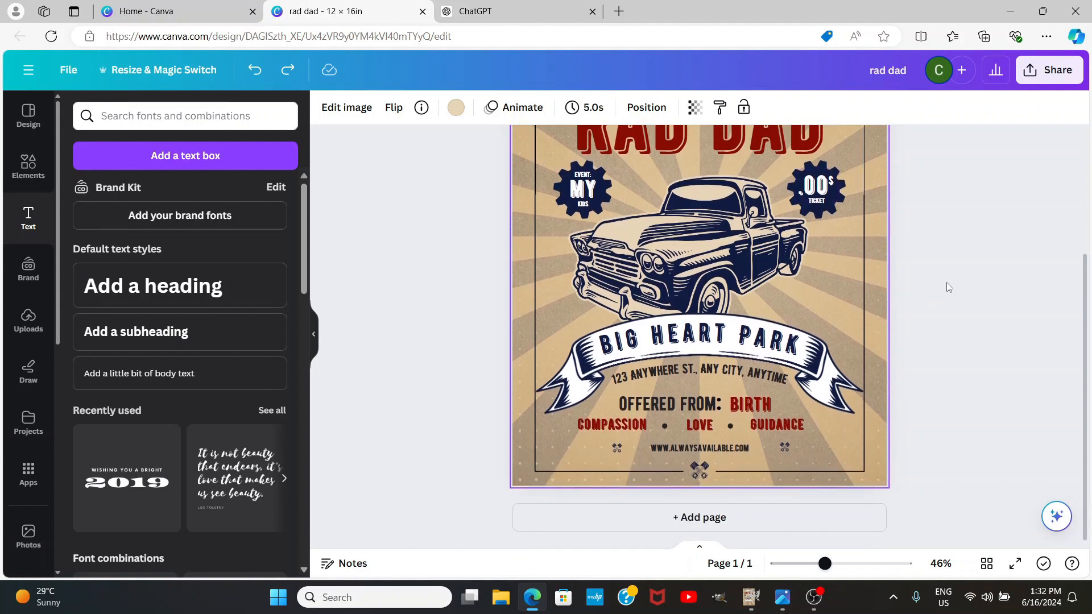
pyautogui.scroll(3, 967, 307)
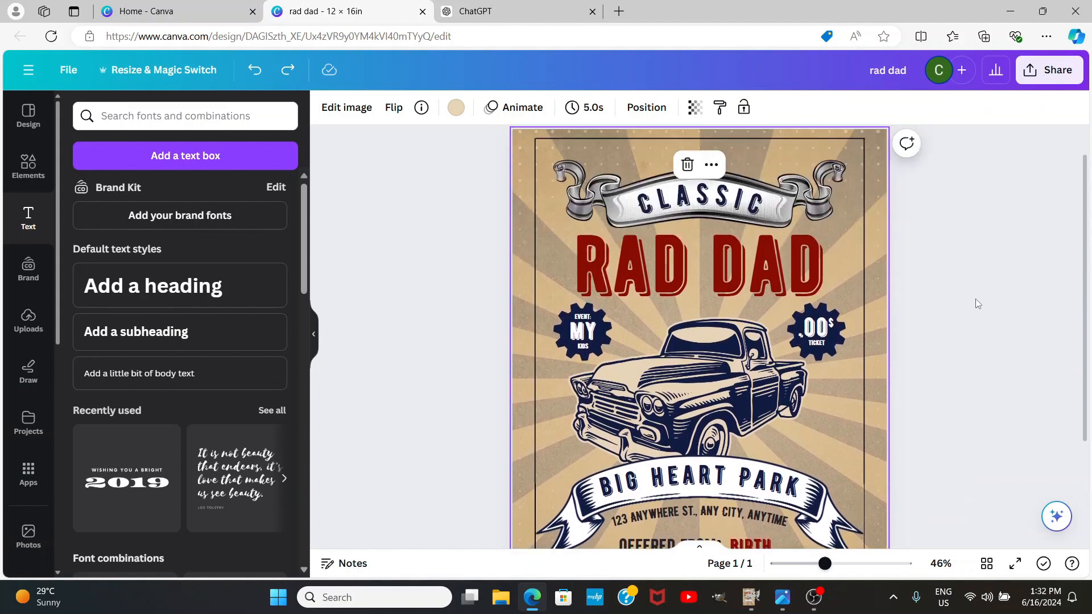
pyautogui.scroll(-2, 977, 302)
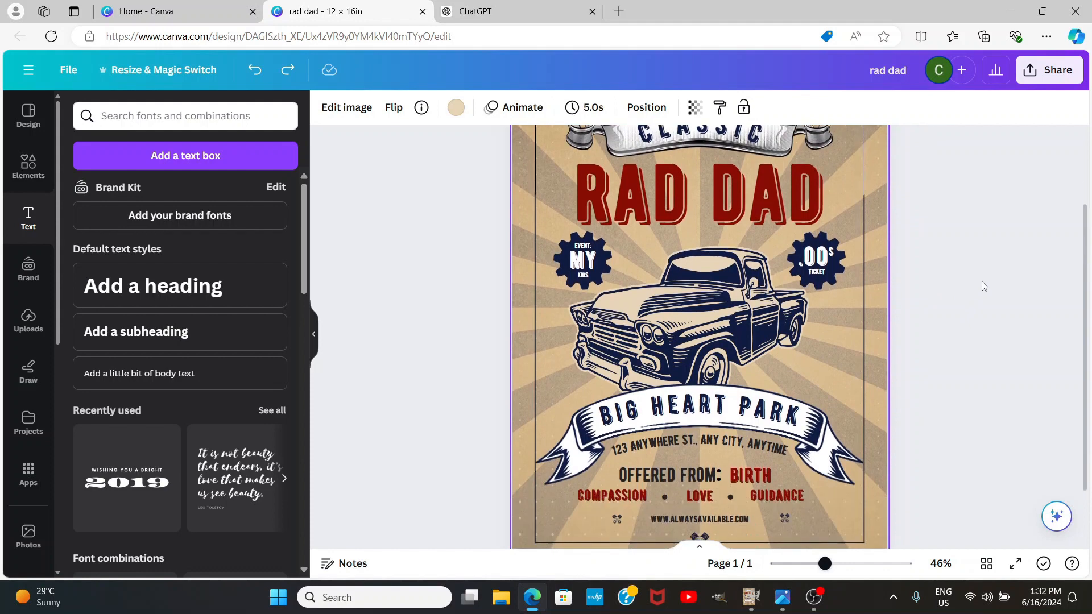
# Step: Download the design as a PNG at size 2.25, giving 3,375 × 4,500 px
pyautogui.click(1056, 72)
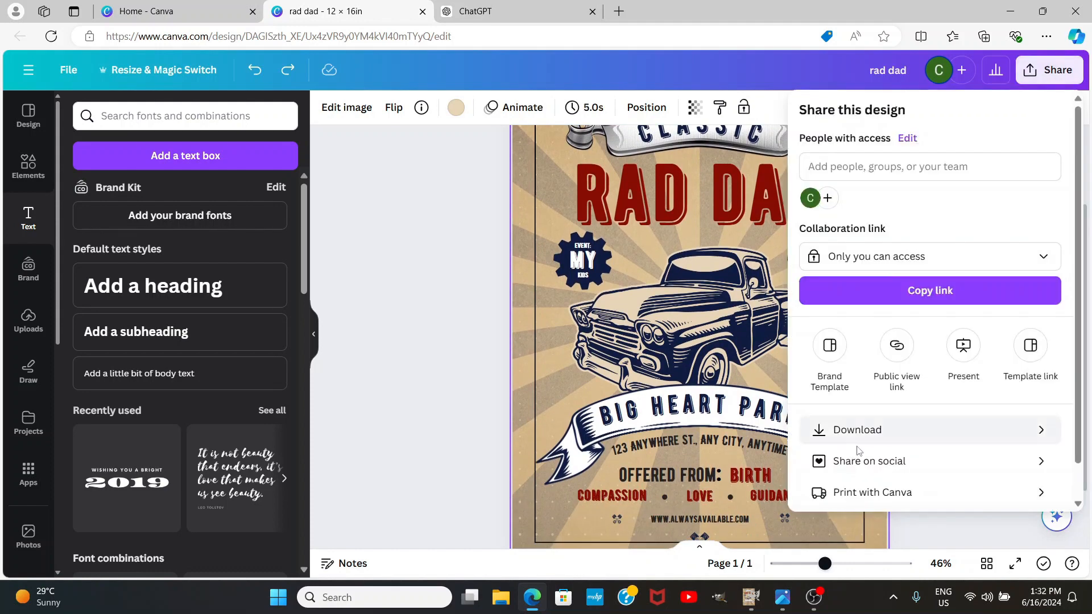
pyautogui.click(860, 434)
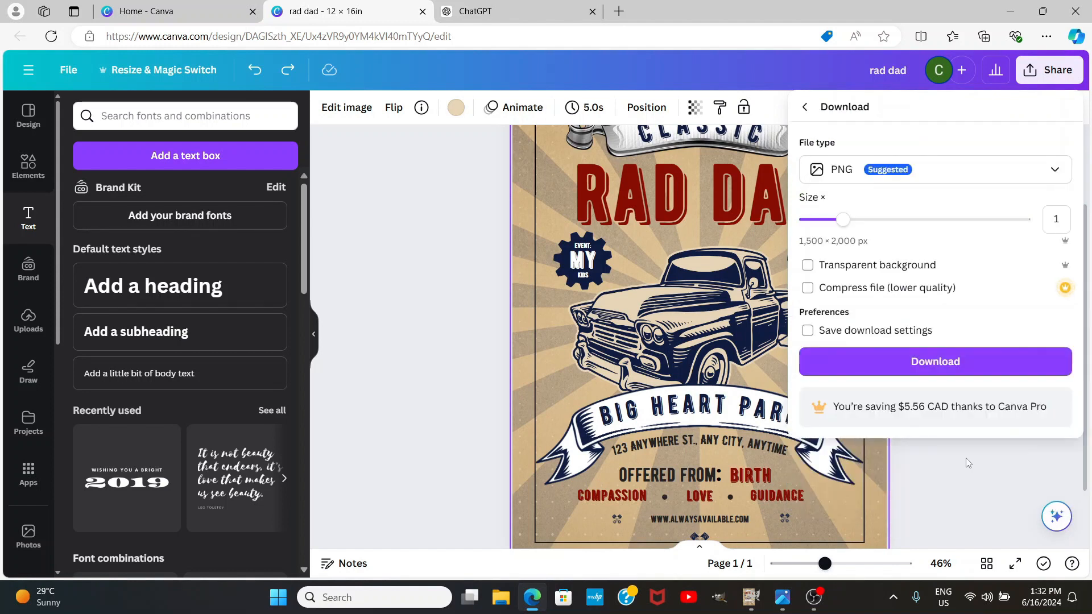
pyautogui.click(907, 222)
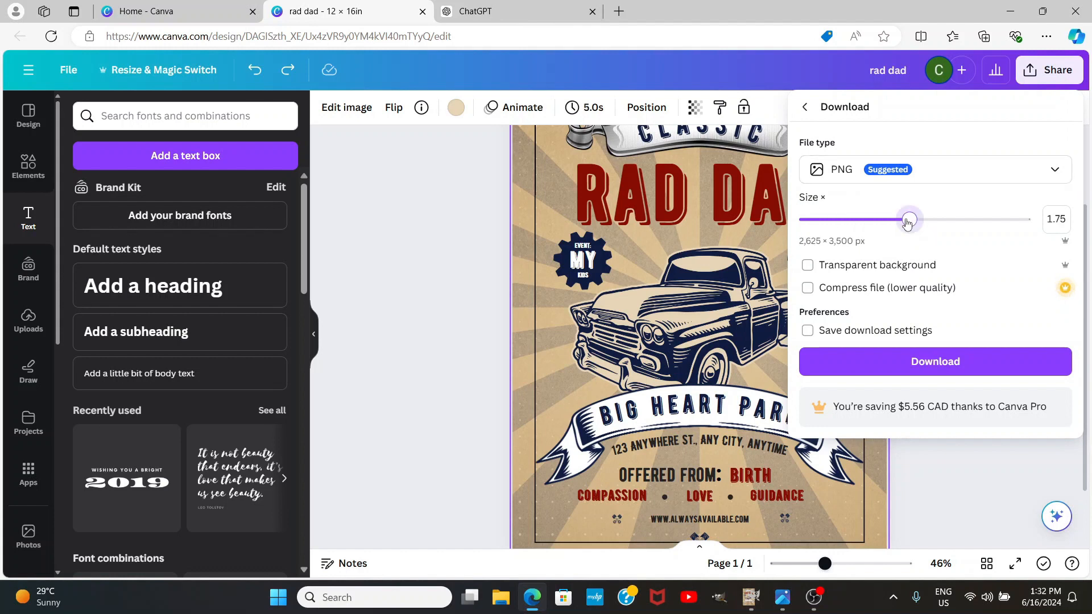
pyautogui.moveTo(907, 222); pyautogui.dragTo(942, 221)
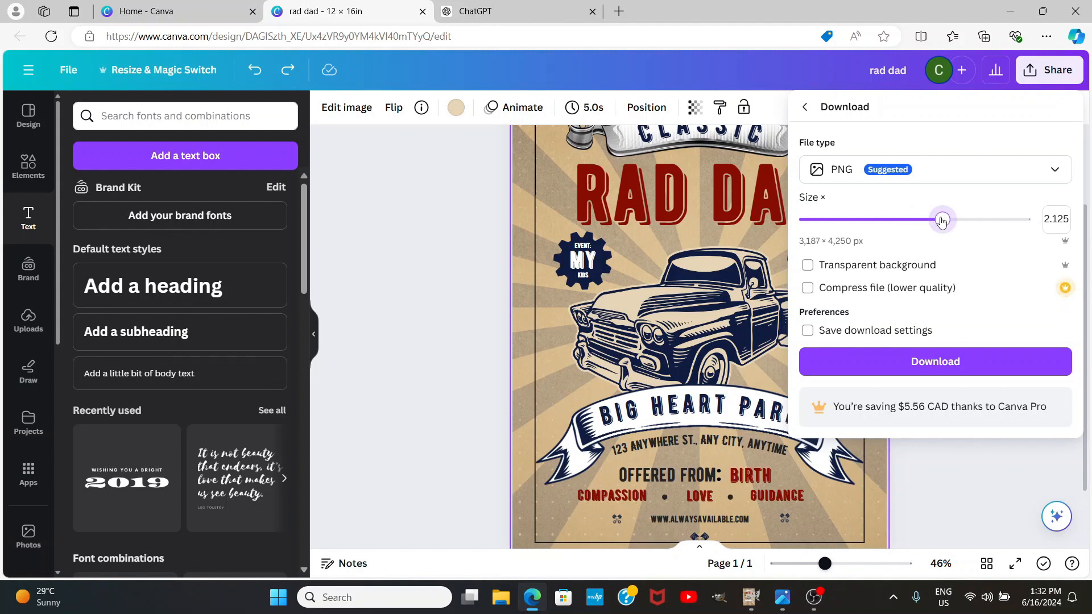
pyautogui.moveTo(943, 221); pyautogui.dragTo(952, 221)
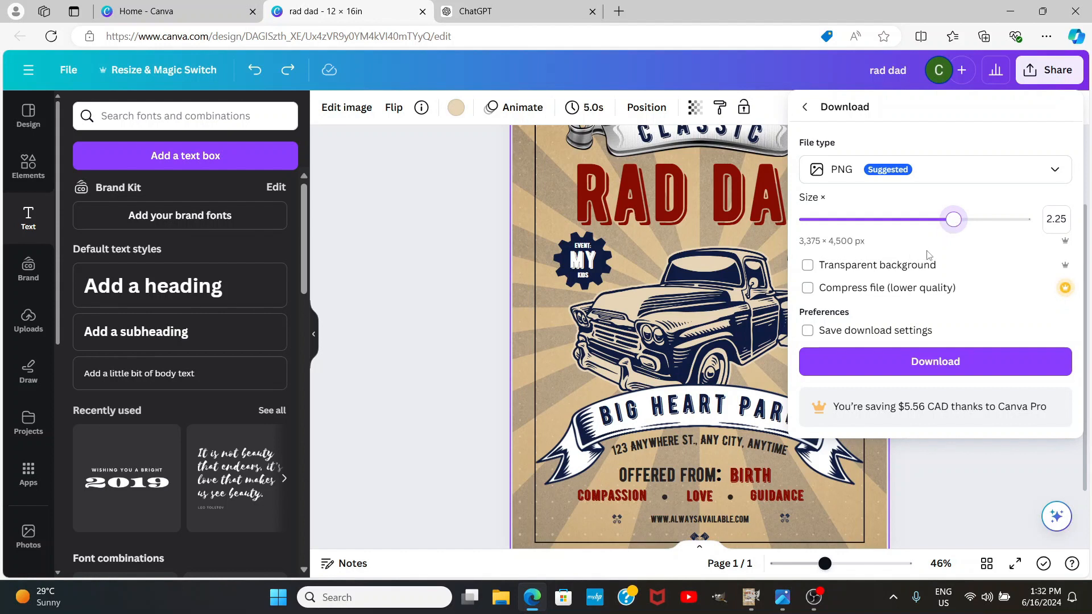
pyautogui.click(939, 362)
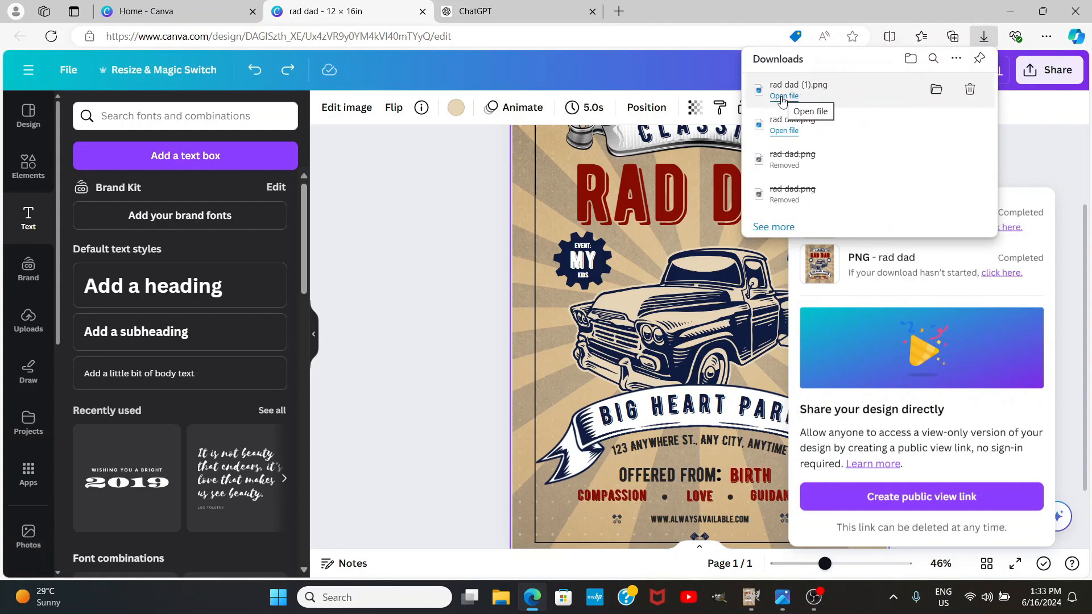
# Step: Open the downloaded rad dad (1).png in Photos, maximize the window and show the file information
pyautogui.click(783, 96)
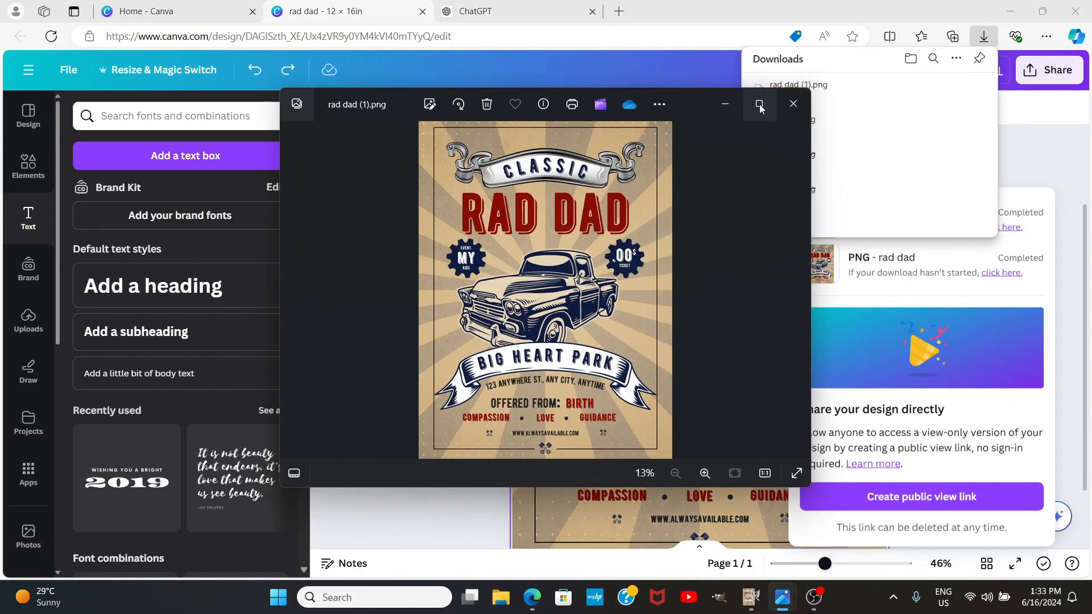
pyautogui.click(759, 105)
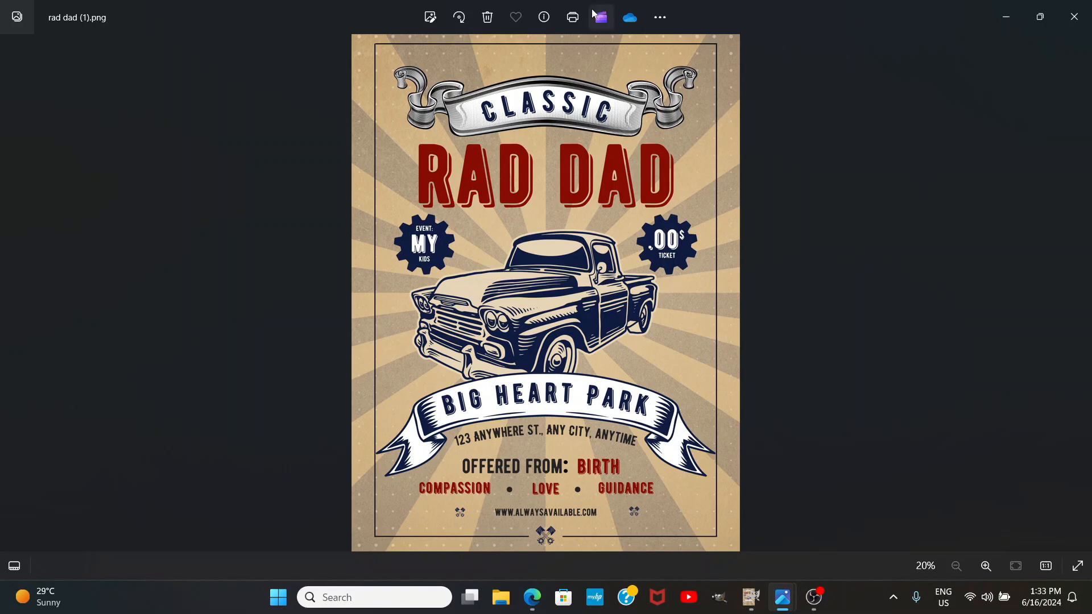
pyautogui.click(545, 18)
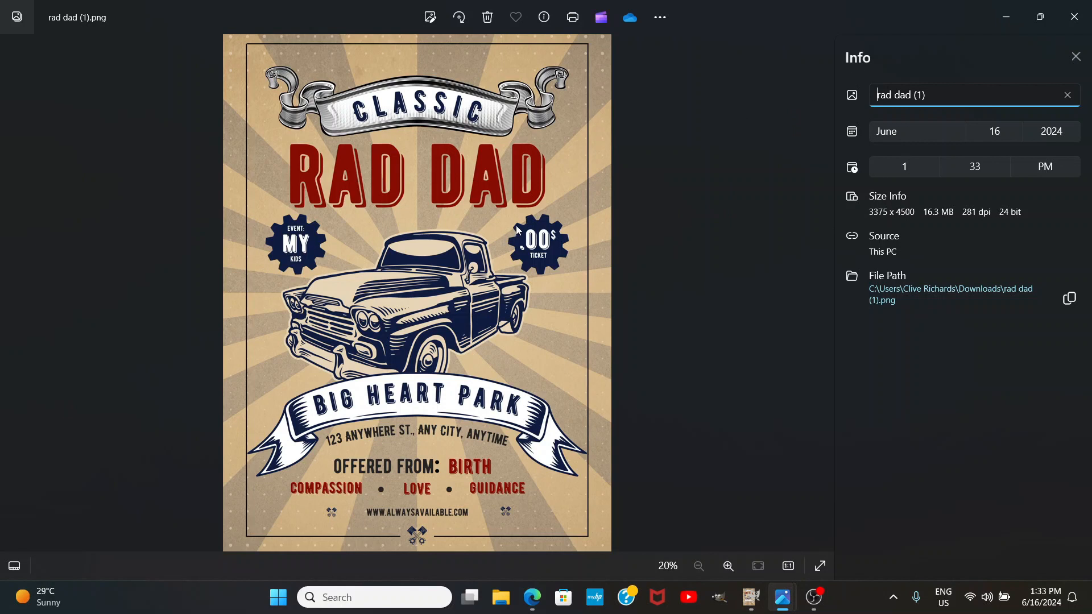
# Step: Rename the image file as "Rad Dad Tutorial" and close the file information
pyautogui.click(1069, 96)
pyautogui.write('Rad Dad Tutorial')
pyautogui.press('Return')
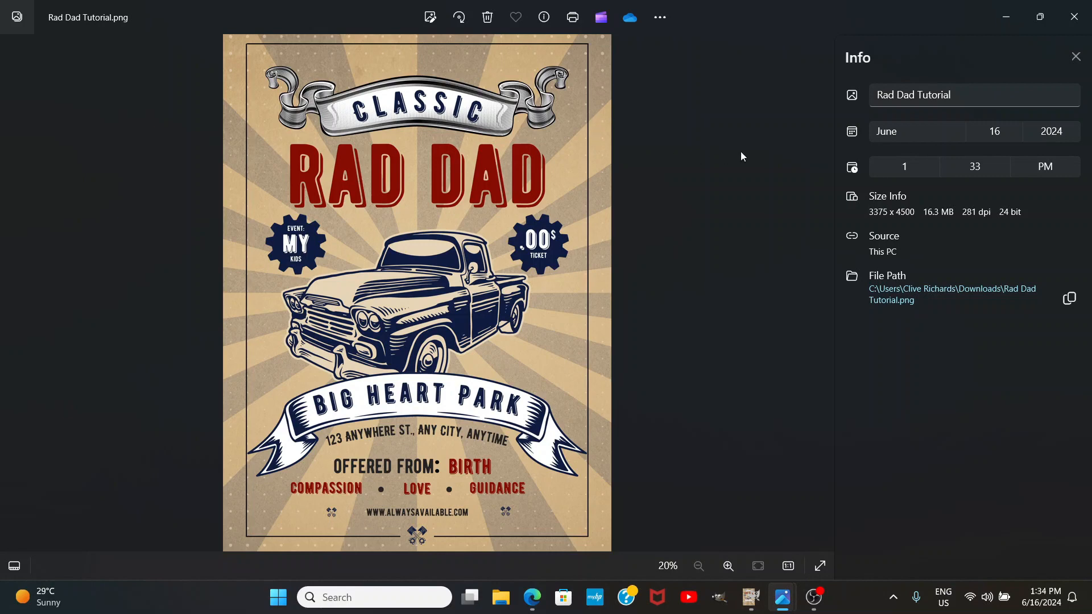
pyautogui.click(1076, 56)
# Step: Open the Rad Dad Tutorial image in GIMP, using that app just once
pyautogui.rightClick(652, 156)
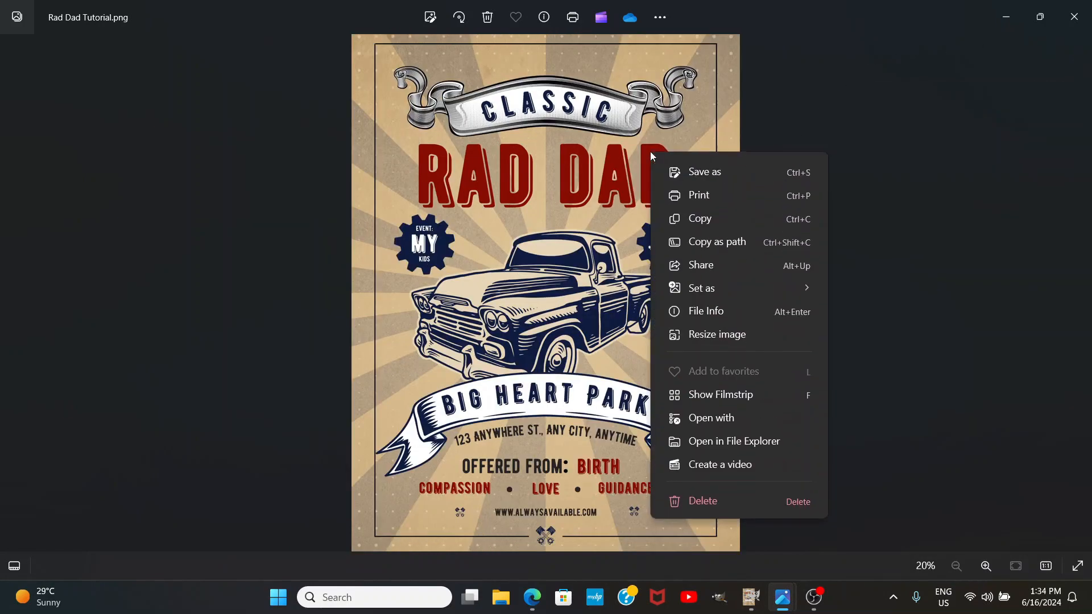
pyautogui.click(732, 418)
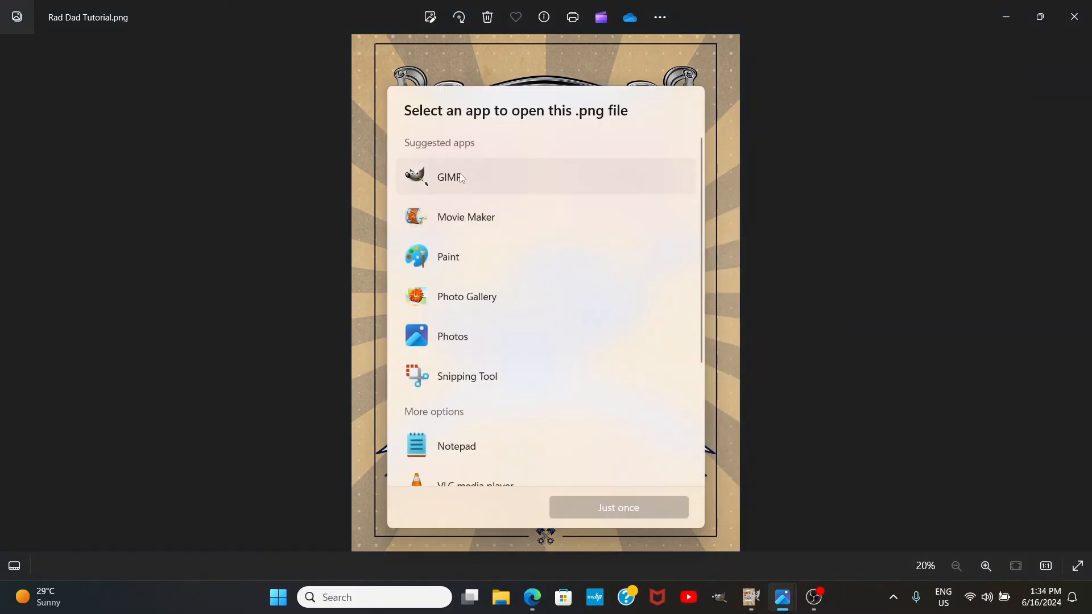
pyautogui.click(462, 178)
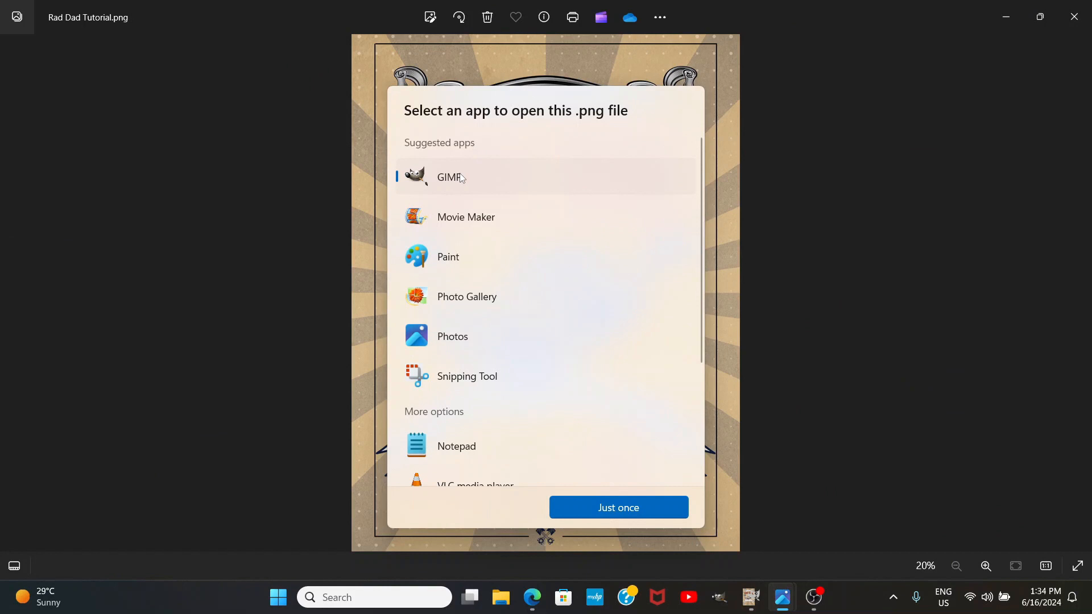
pyautogui.click(618, 510)
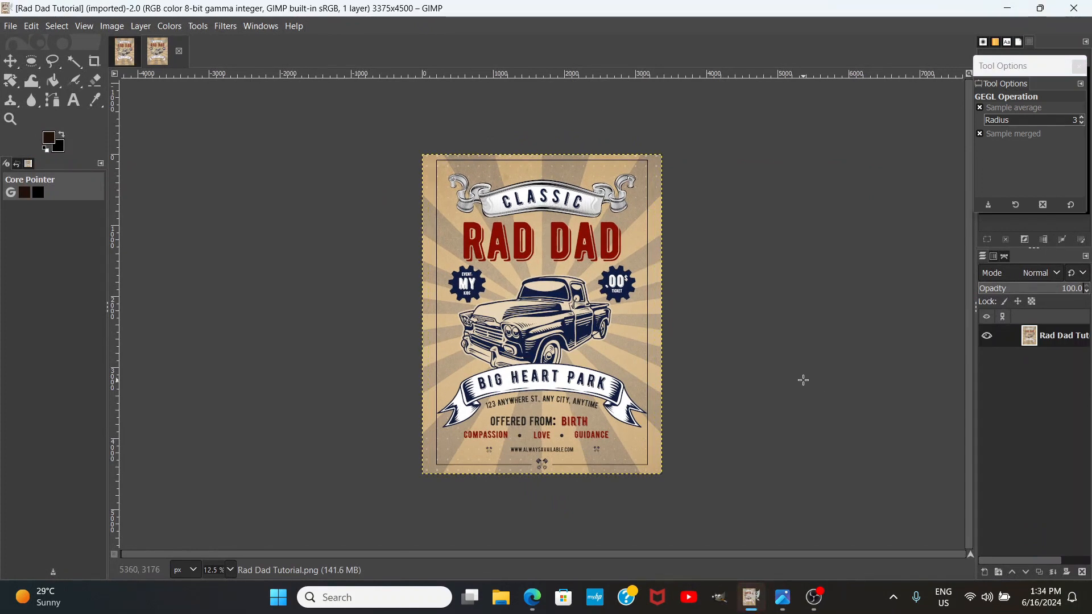
# Step: Scale the image with its resolution set to 300 pixels/in, keeping the size of 3375 × 4500 pixels
pyautogui.click(112, 26)
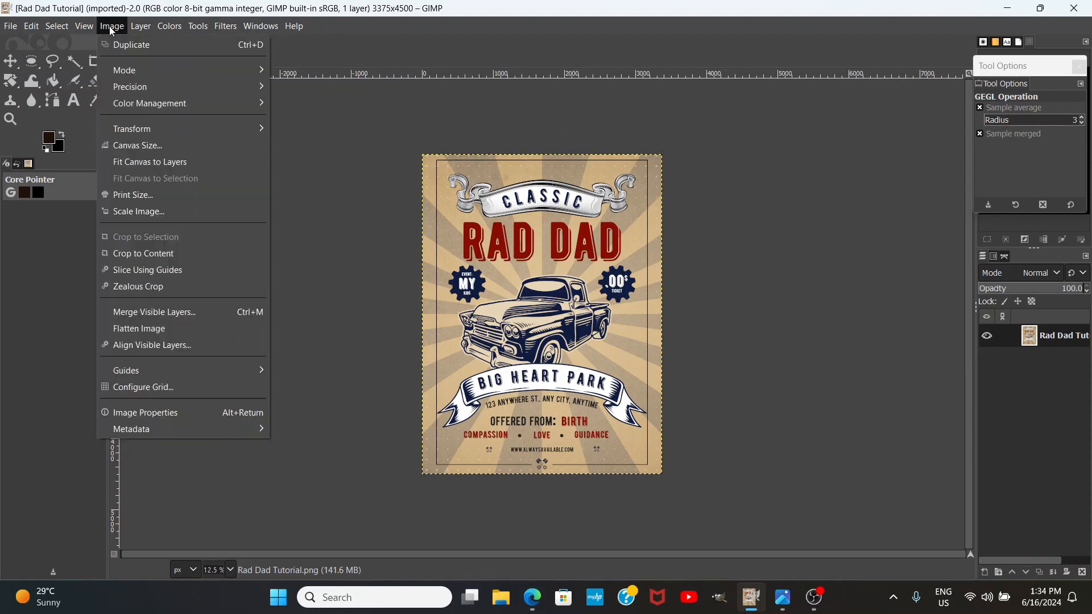
pyautogui.click(125, 212)
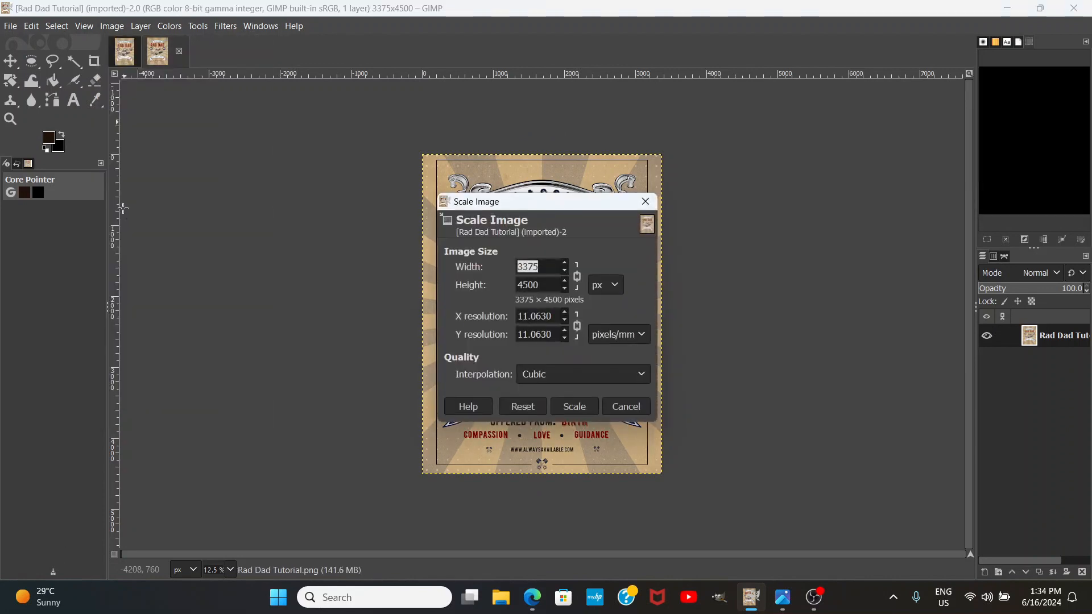
pyautogui.click(641, 334)
pyautogui.click(628, 356)
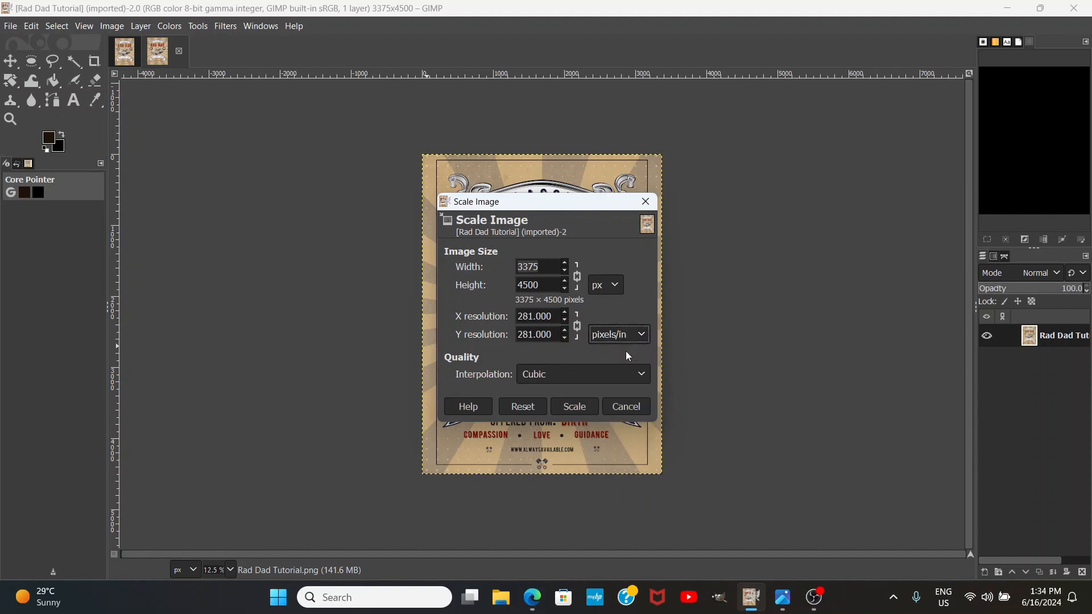
pyautogui.doubleClick(555, 315)
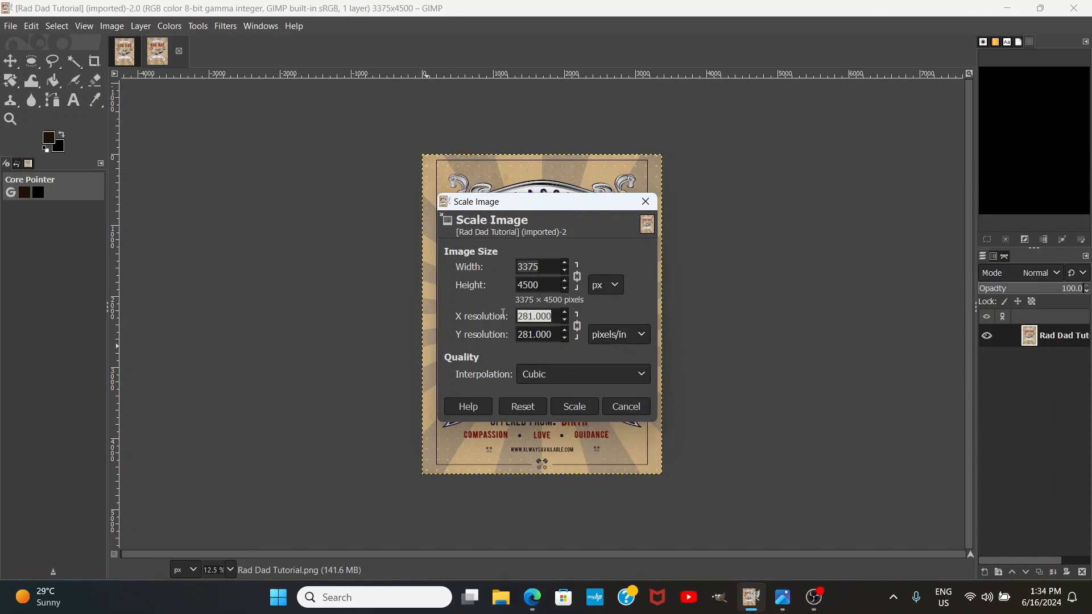
pyautogui.write('300')
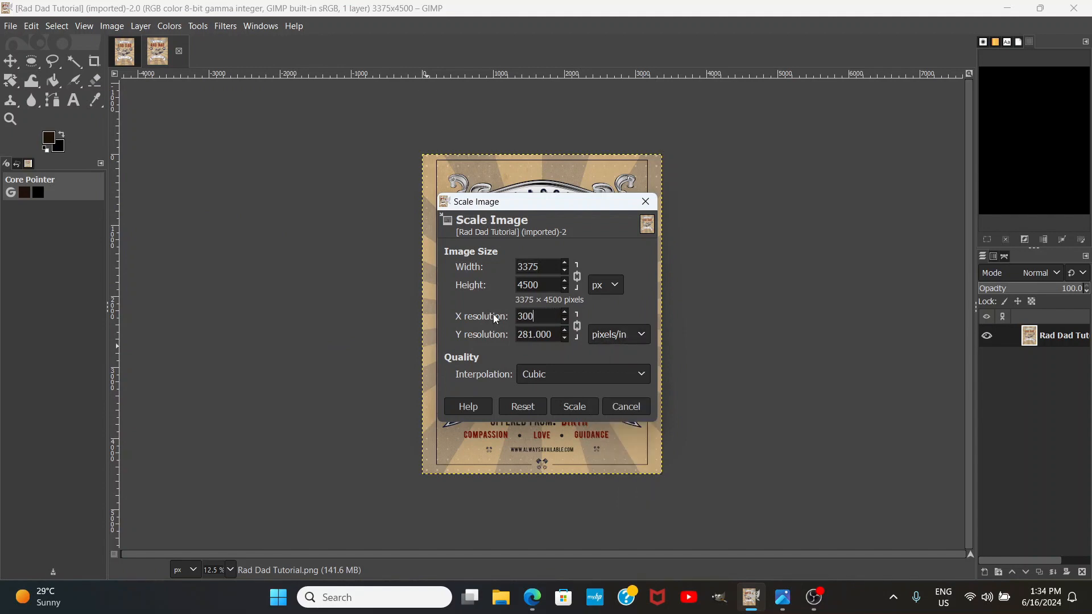
pyautogui.write('.000')
pyautogui.click(579, 405)
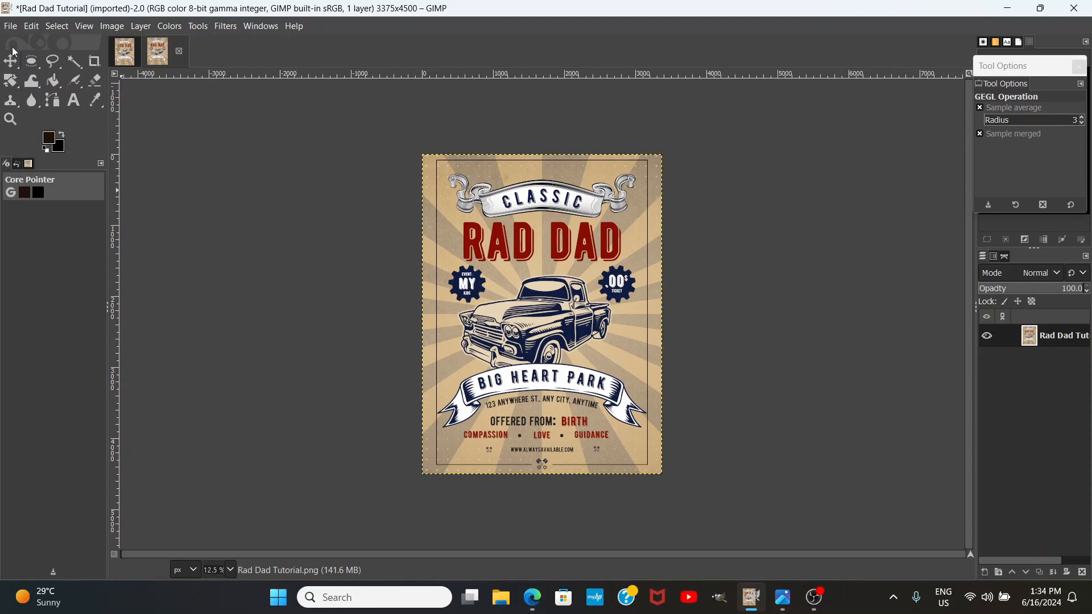
# Step: Export the image as Rad Dad Tutorial.png to the Pictures folder with the default PNG options
pyautogui.click(9, 26)
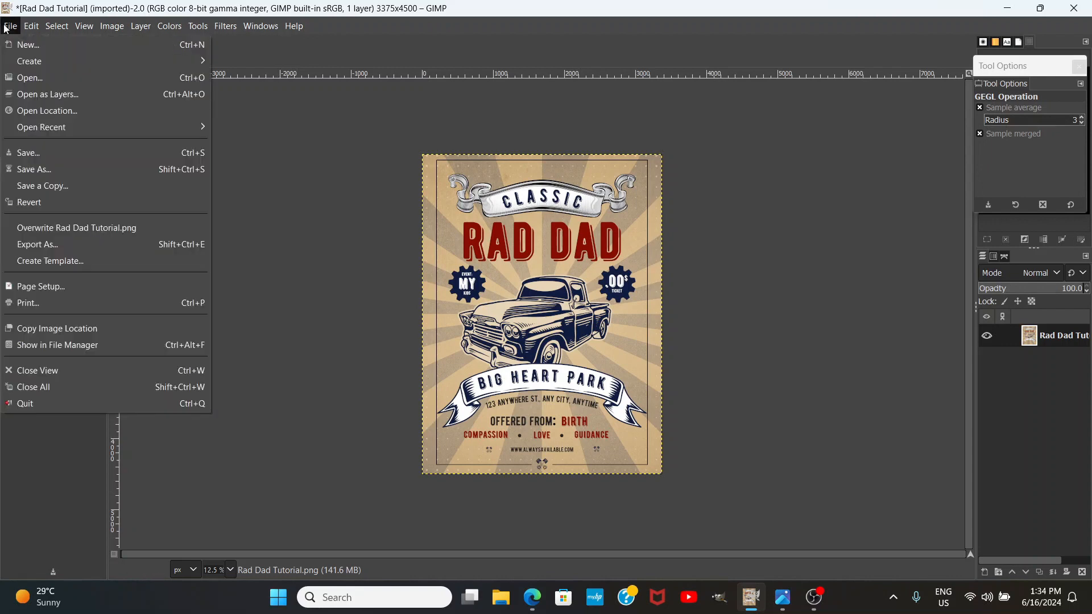
pyautogui.click(37, 245)
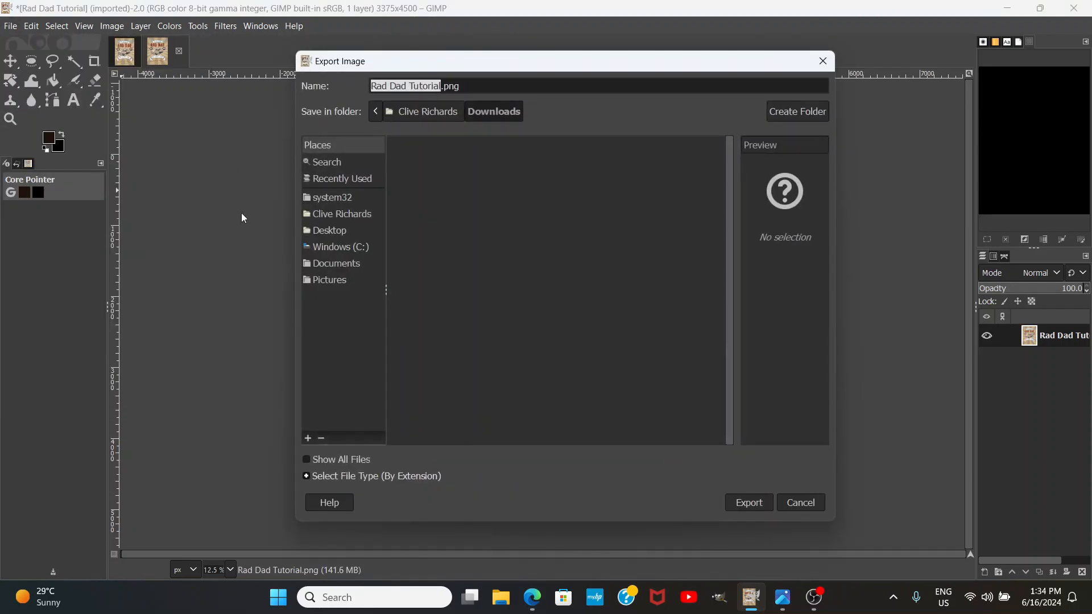
pyautogui.click(335, 280)
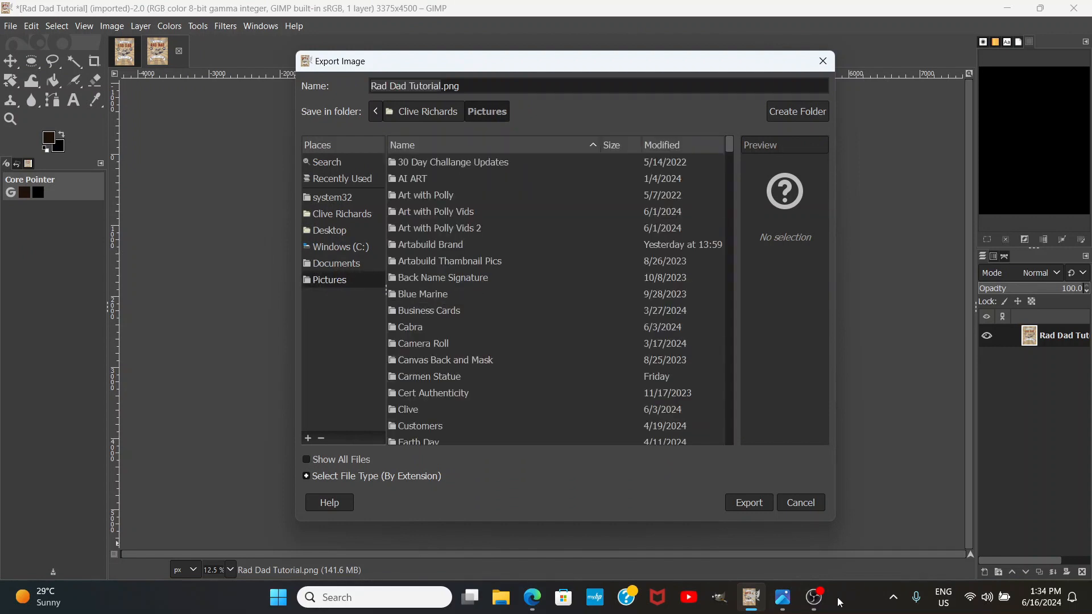
pyautogui.click(753, 505)
pyautogui.click(566, 466)
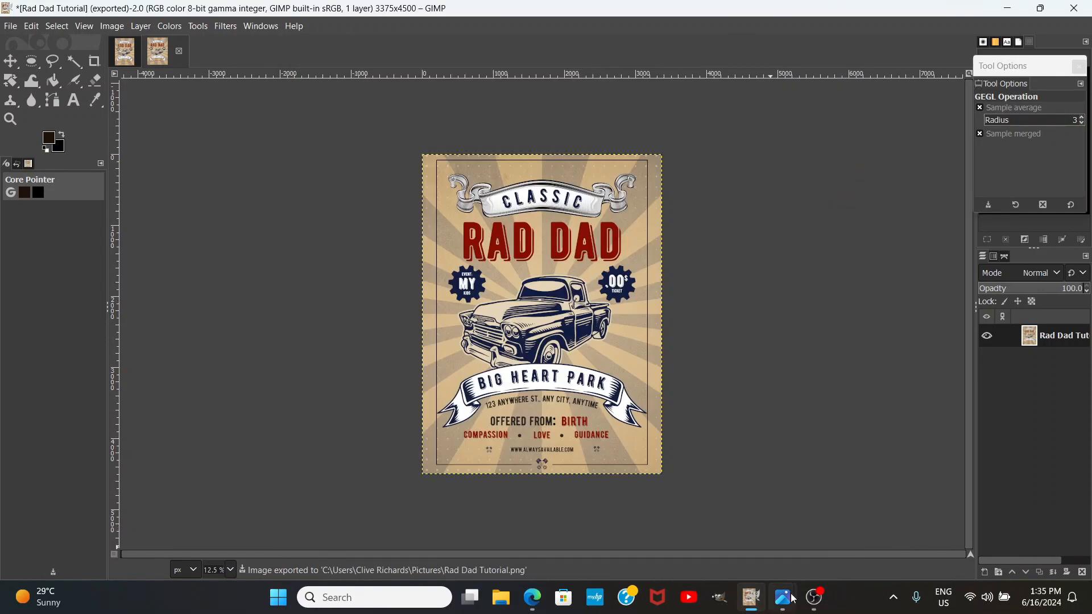
# Step: Switch to Photos and move the exported Rad Dad Tutorial.png from Pictures into the Fathers Day folder
pyautogui.moveTo(782, 598)
pyautogui.click(651, 567)
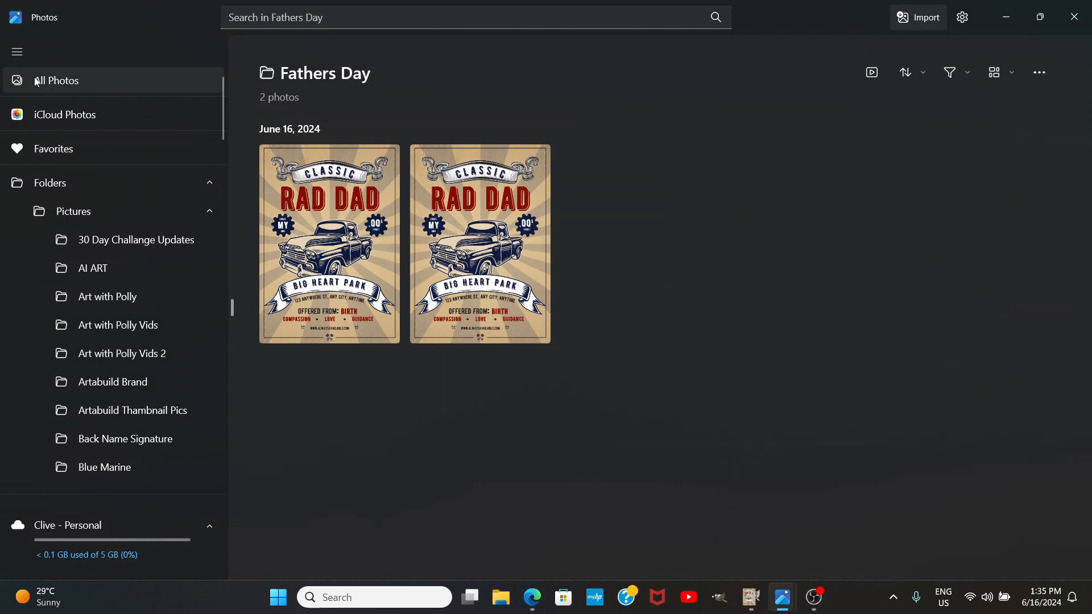
pyautogui.click(80, 212)
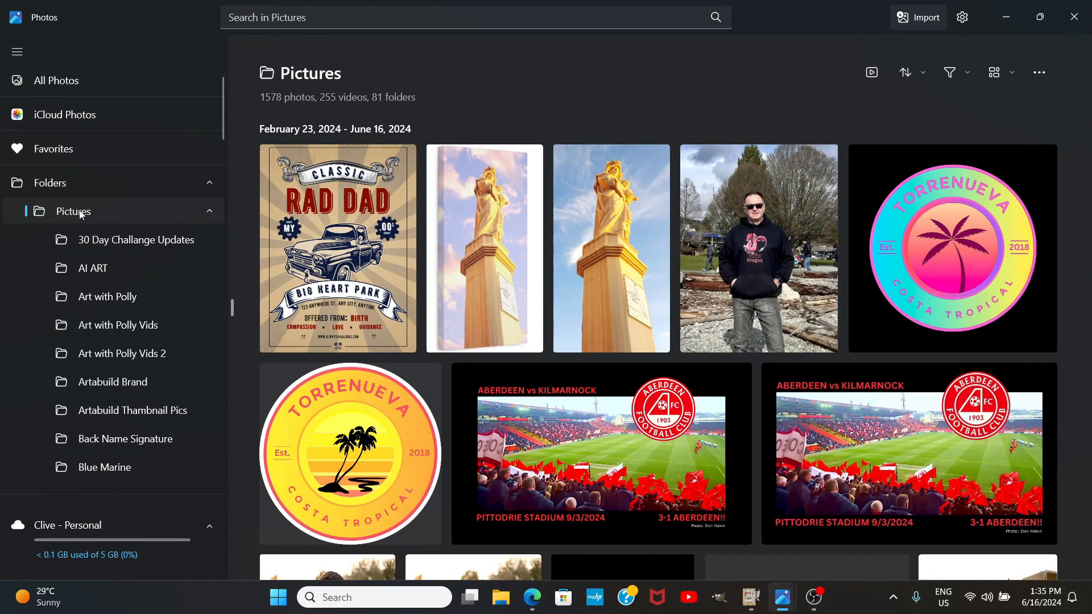
pyautogui.scroll(-5, 118, 281)
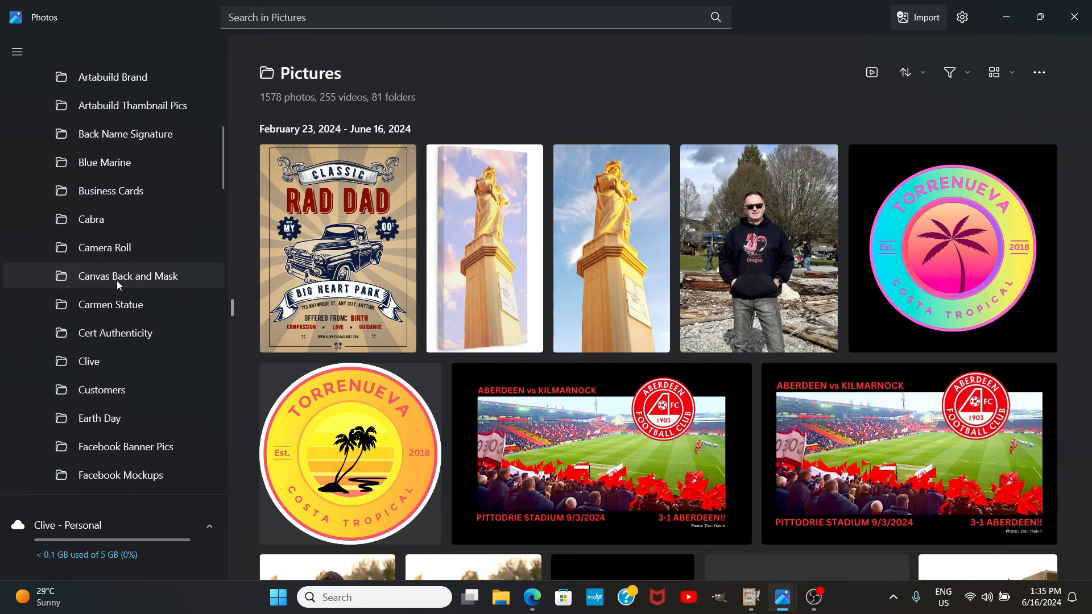
pyautogui.scroll(-2, 105, 201)
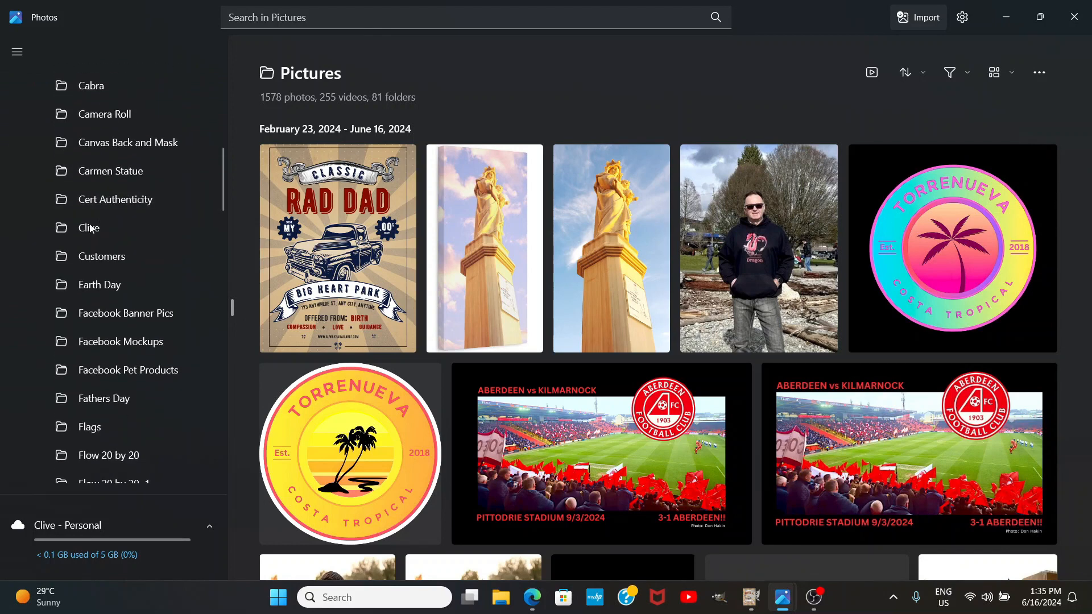
pyautogui.scroll(-1, 100, 261)
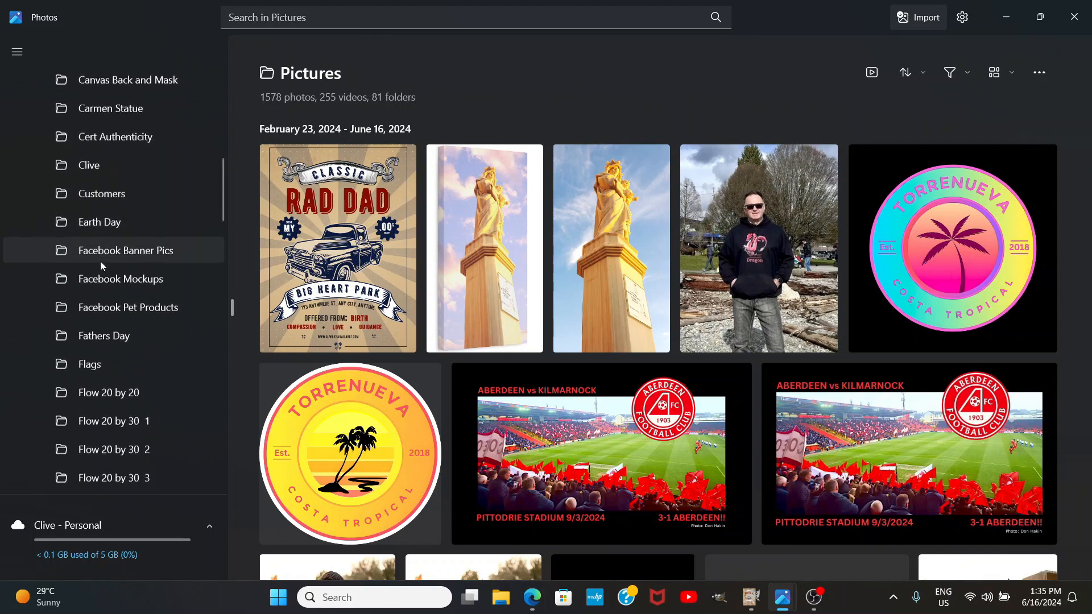
pyautogui.moveTo(286, 284); pyautogui.dragTo(128, 337)
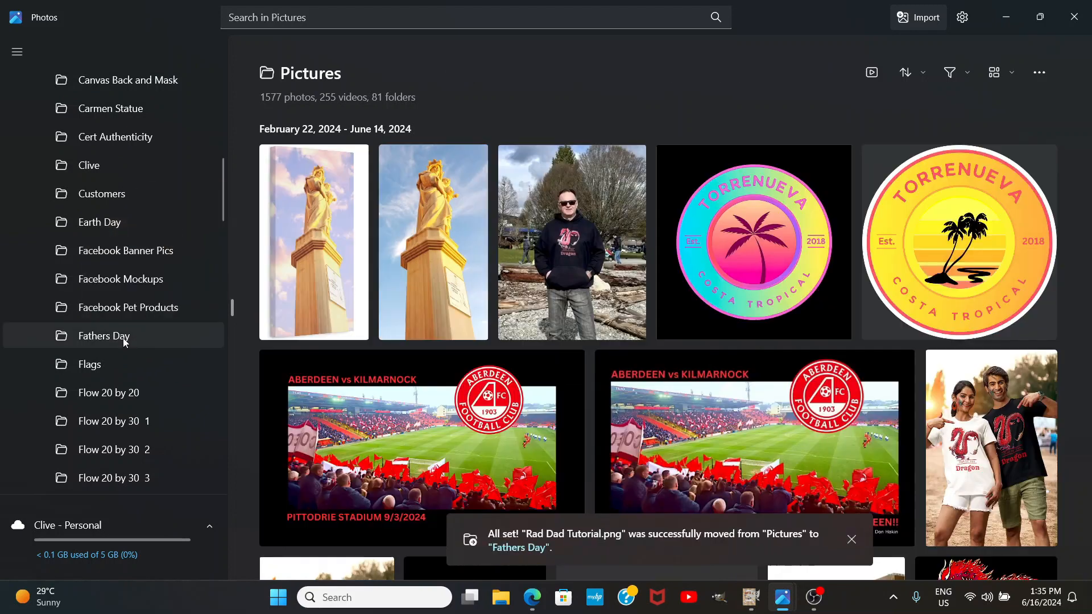
# Step: Open the first Rad Dad image in the Fathers Day folder, maximize its window and show the file information
pyautogui.click(113, 336)
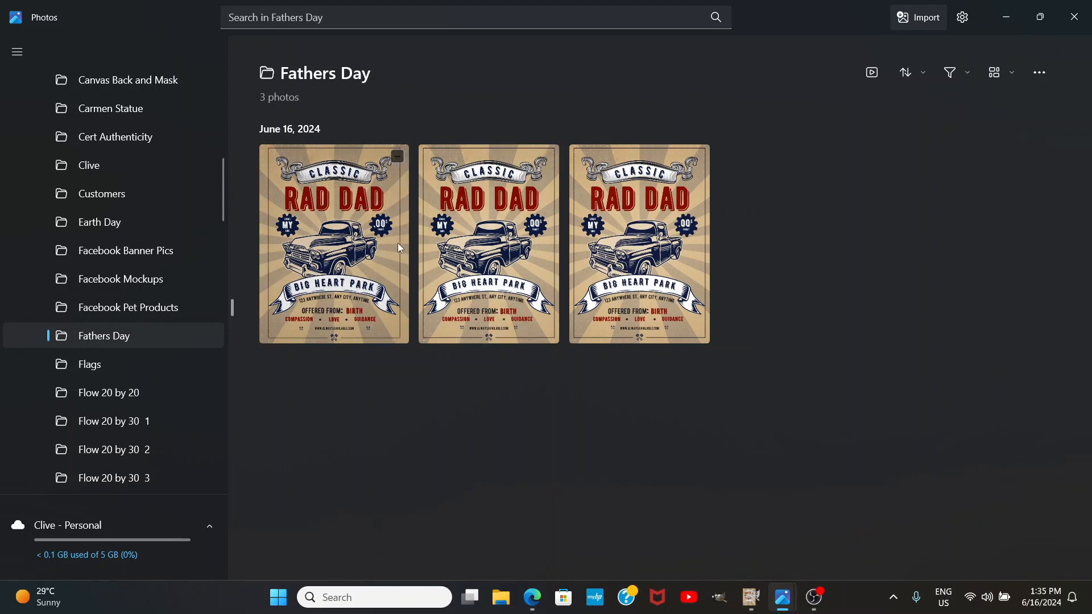
pyautogui.click(333, 236)
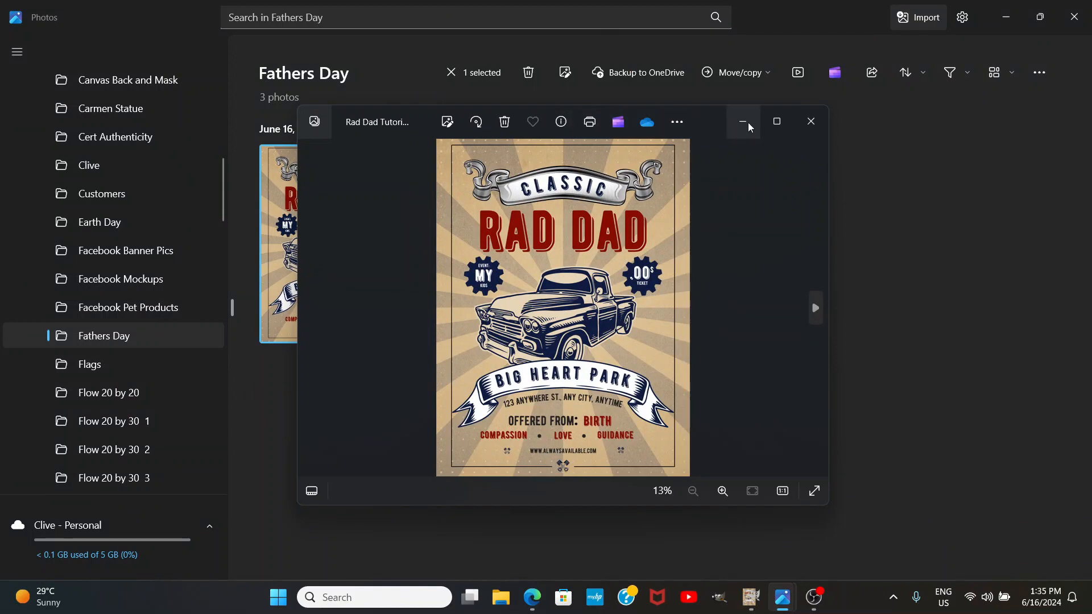
pyautogui.click(777, 121)
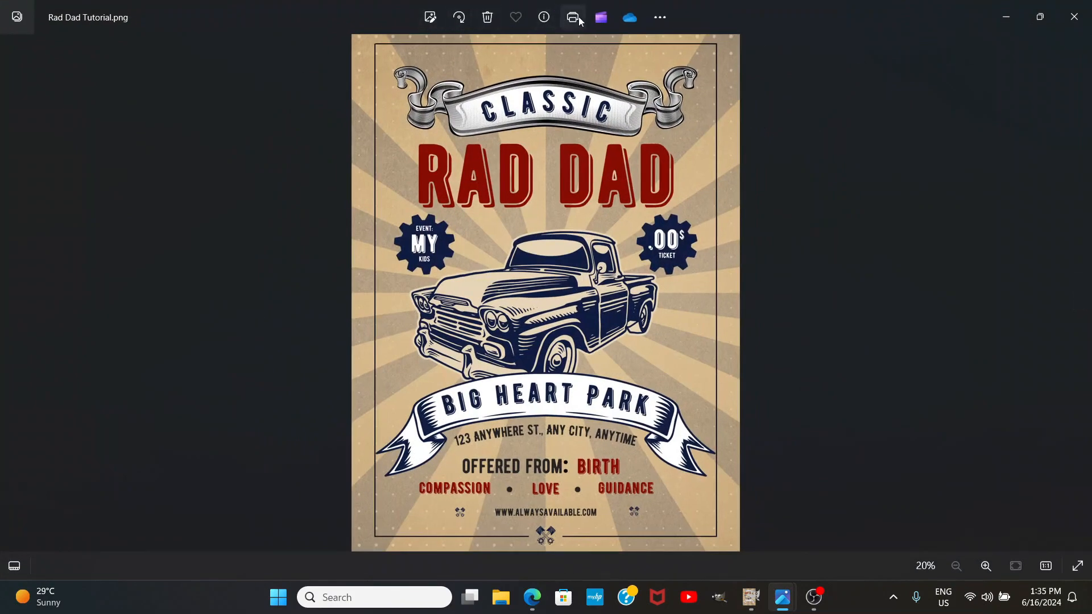
pyautogui.click(546, 19)
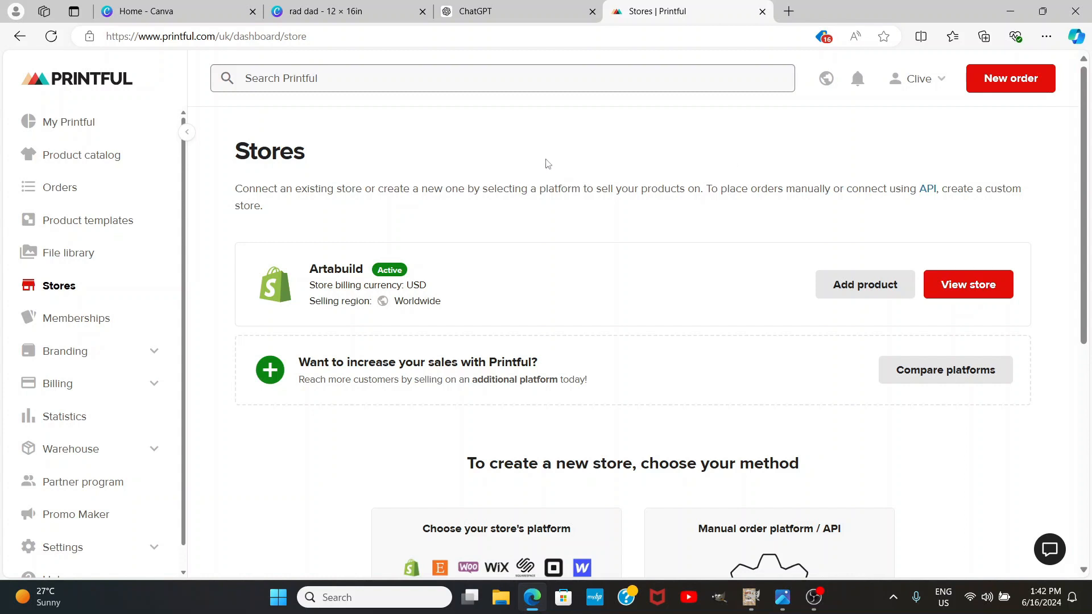
# Step: In Printful, start adding a product to the Artabuild store and show the men's T-shirts
pyautogui.click(869, 288)
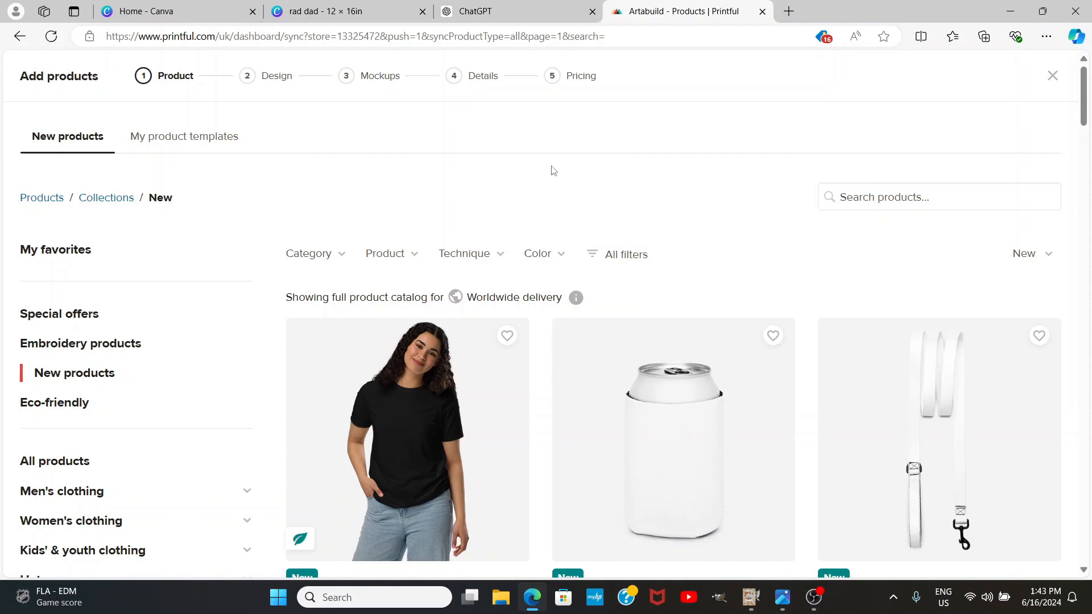
pyautogui.scroll(-2, 331, 162)
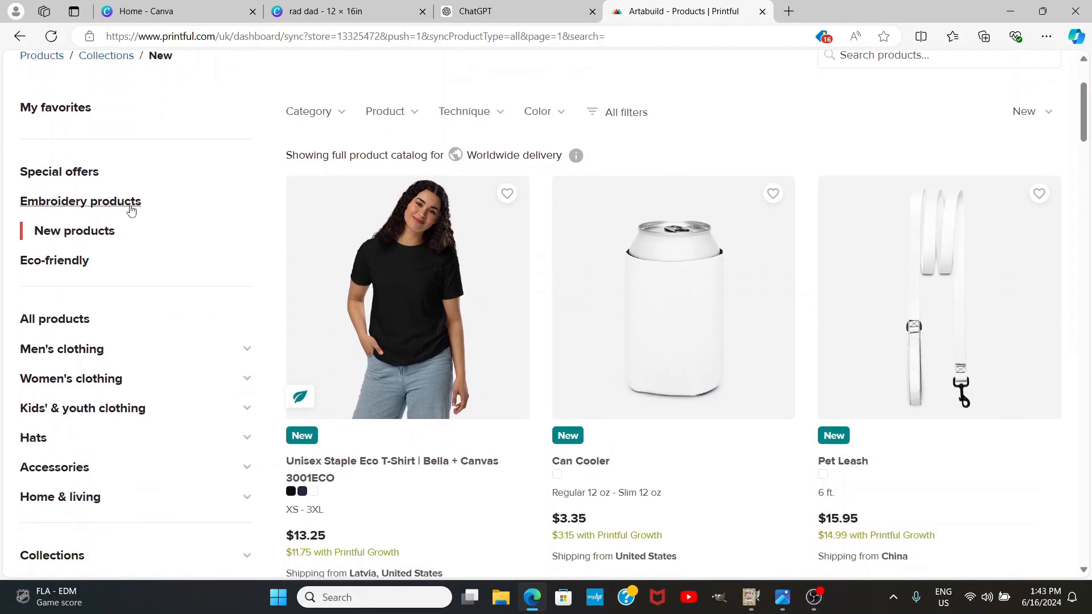
pyautogui.click(90, 351)
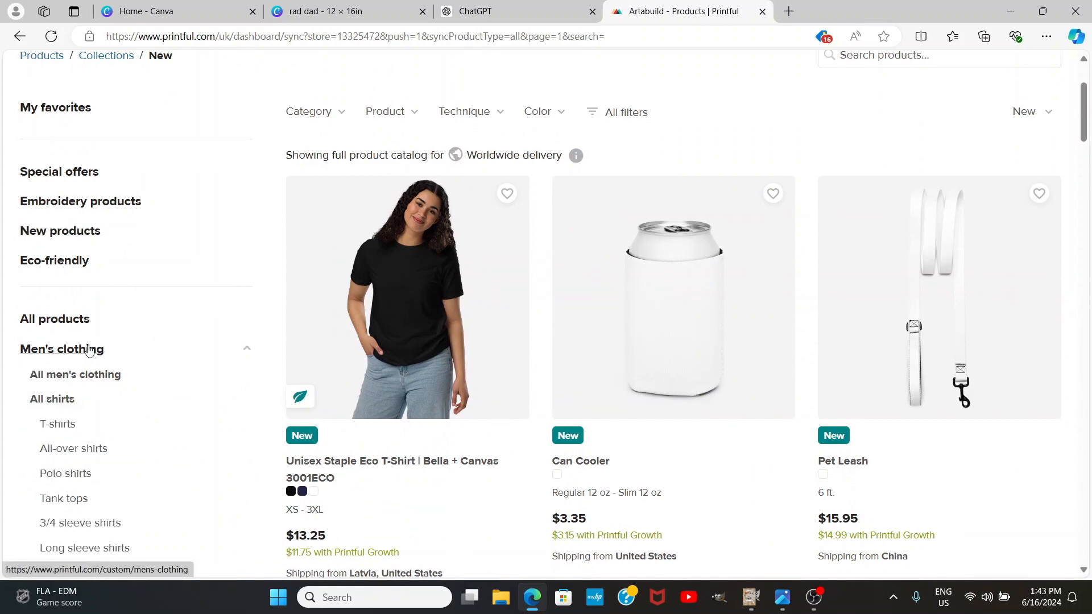
pyautogui.click(57, 428)
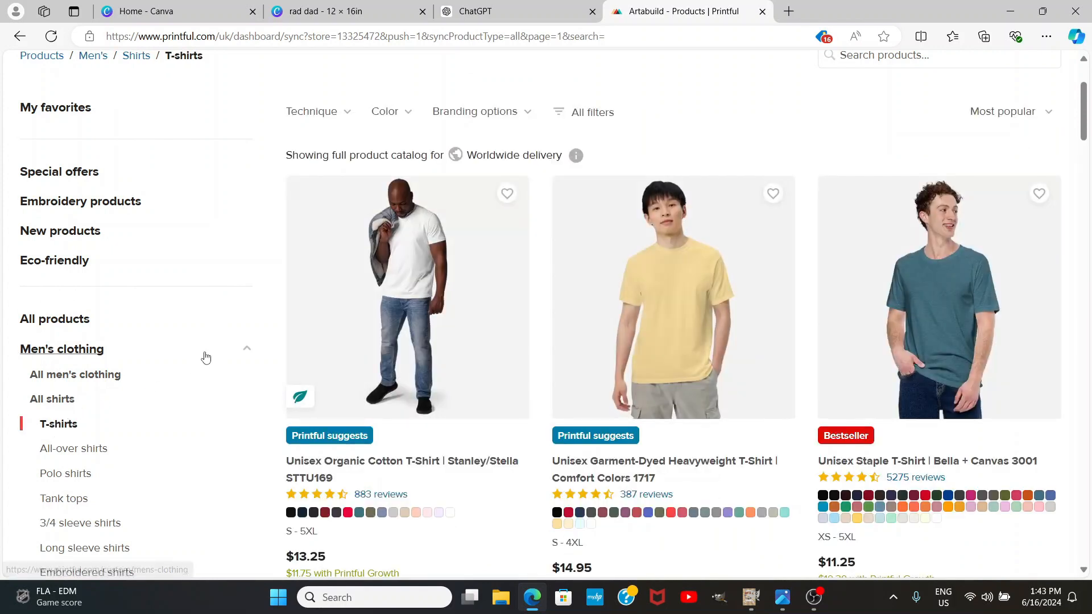
# Step: Compare the men's T-shirt models by price, sizes, colors and shipping locations
pyautogui.scroll(-3, 552, 253)
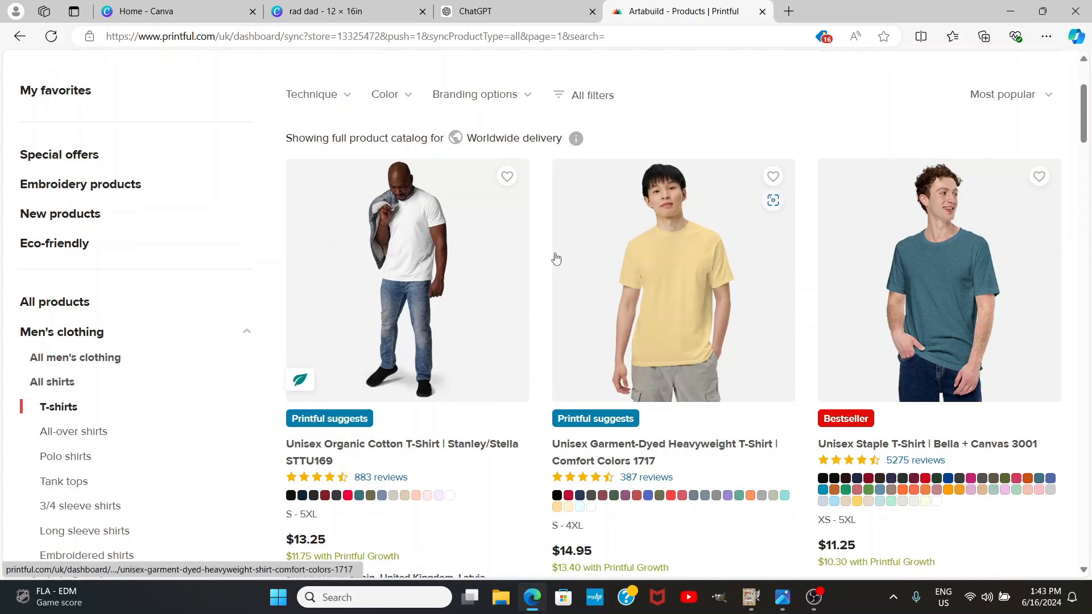
pyautogui.scroll(-3, 546, 245)
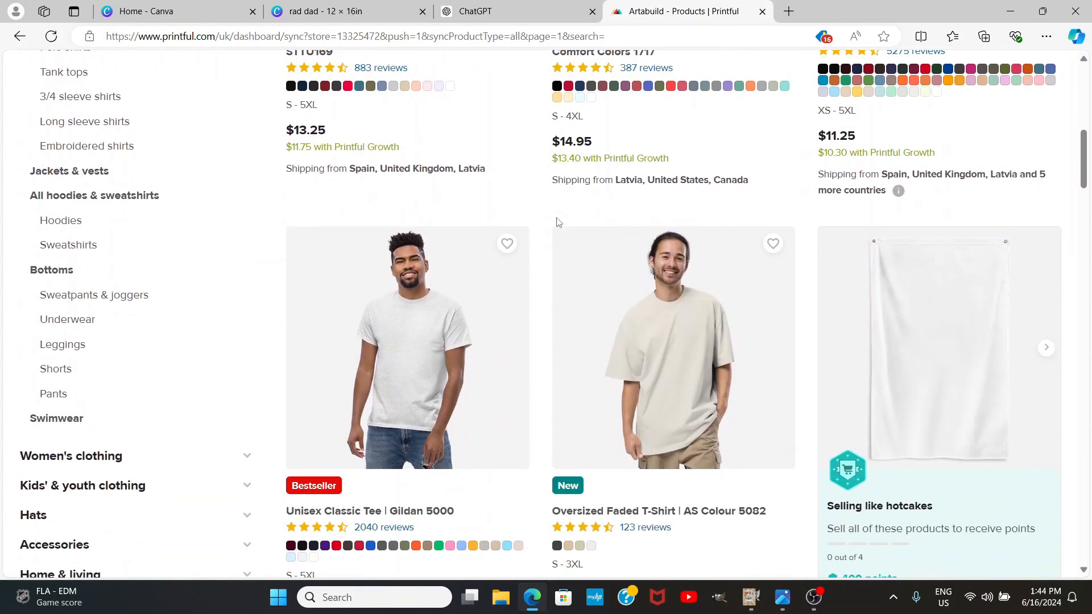
pyautogui.scroll(-2, 557, 222)
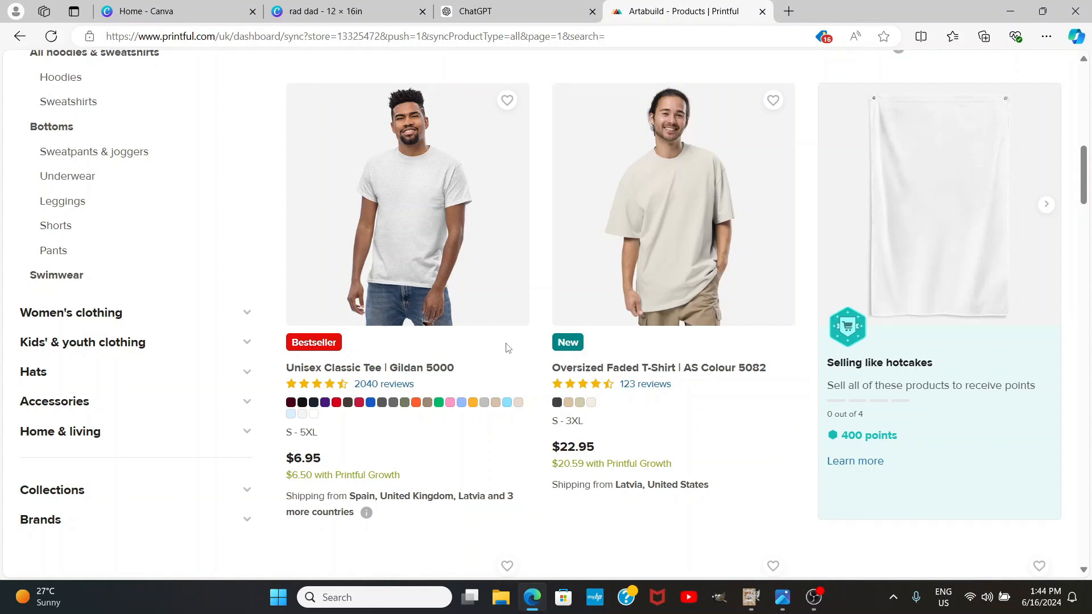
pyautogui.scroll(-3, 510, 346)
pyautogui.scroll(-3, 520, 288)
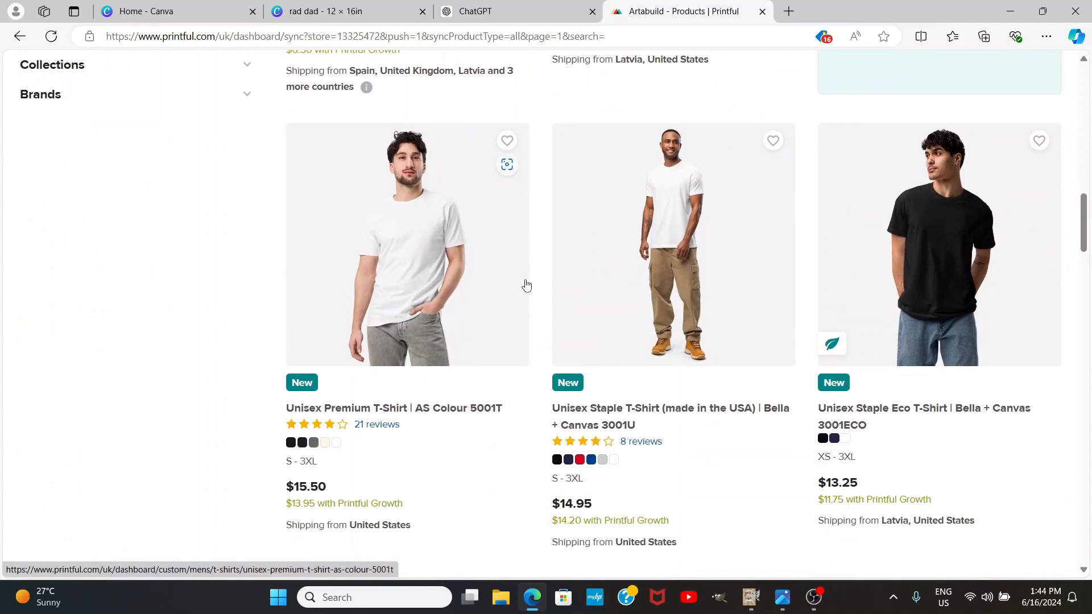
pyautogui.scroll(-2, 526, 286)
pyautogui.scroll(-1, 523, 277)
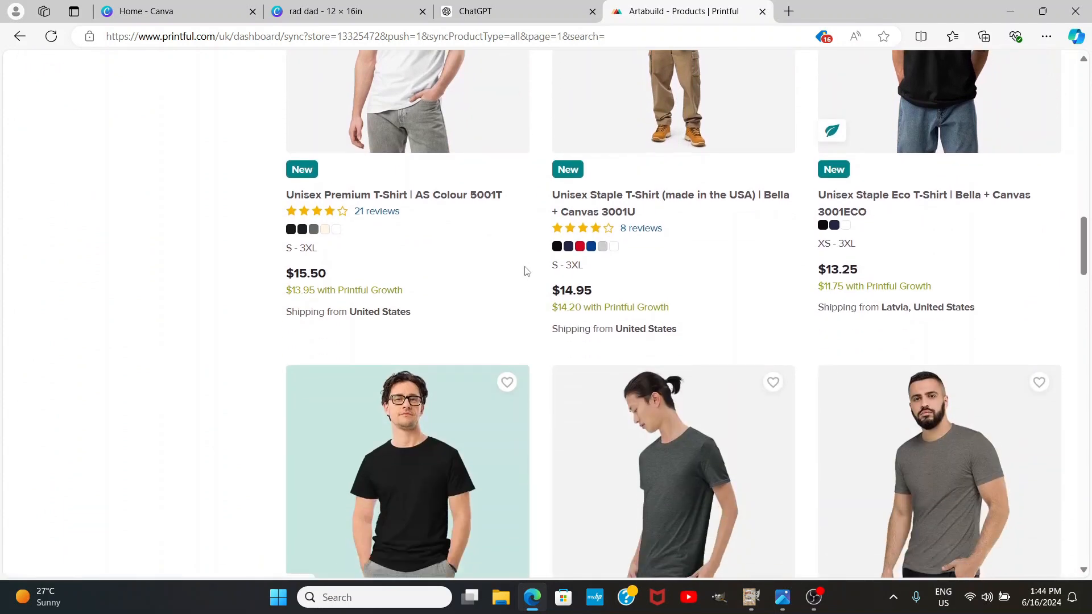
pyautogui.scroll(-1, 520, 269)
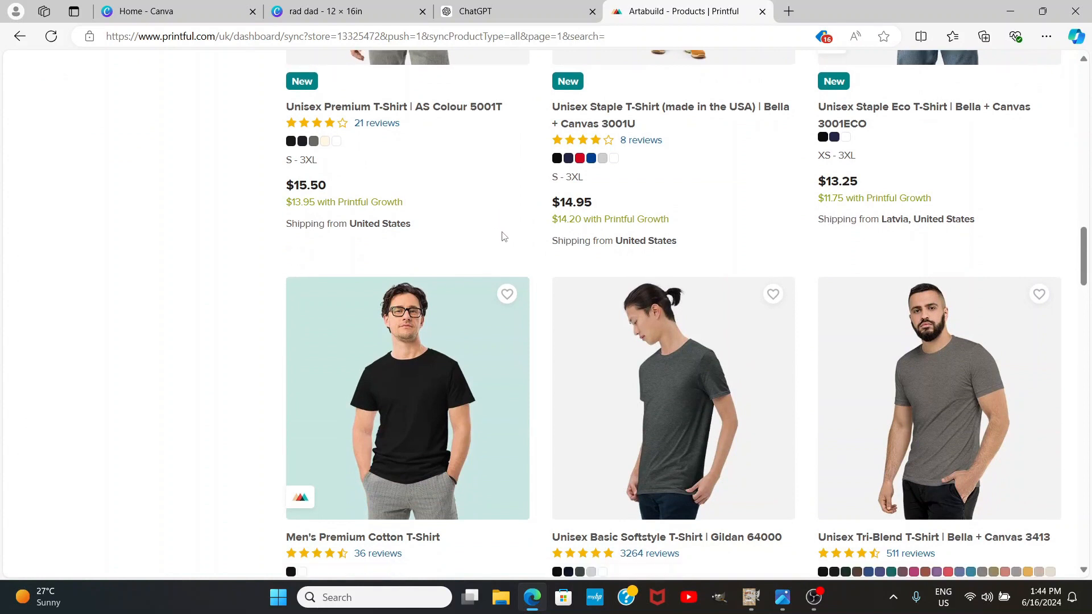
pyautogui.scroll(-2, 502, 235)
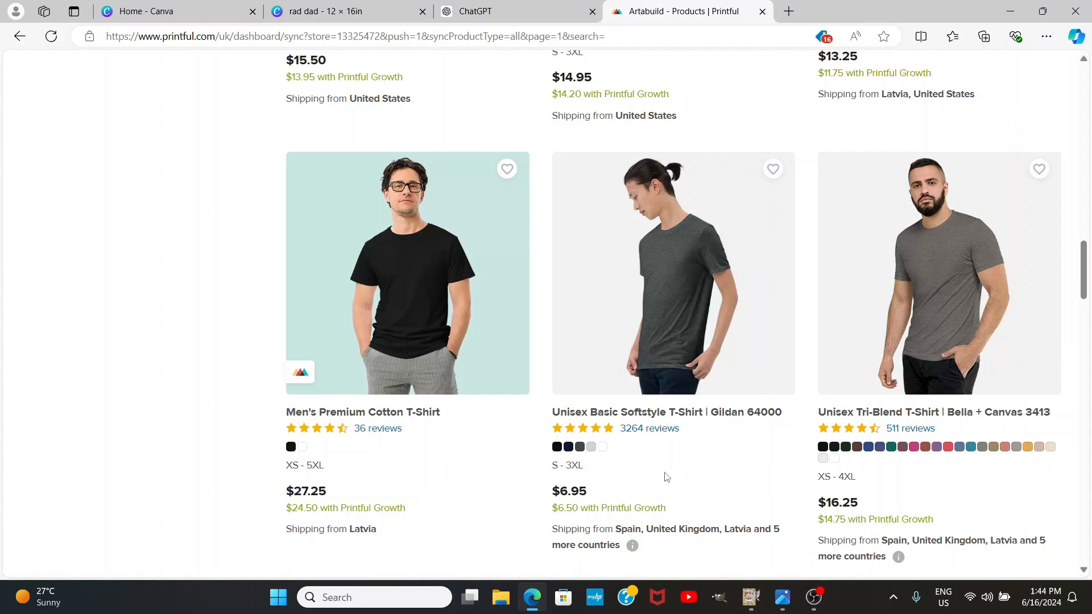
pyautogui.scroll(6, 690, 470)
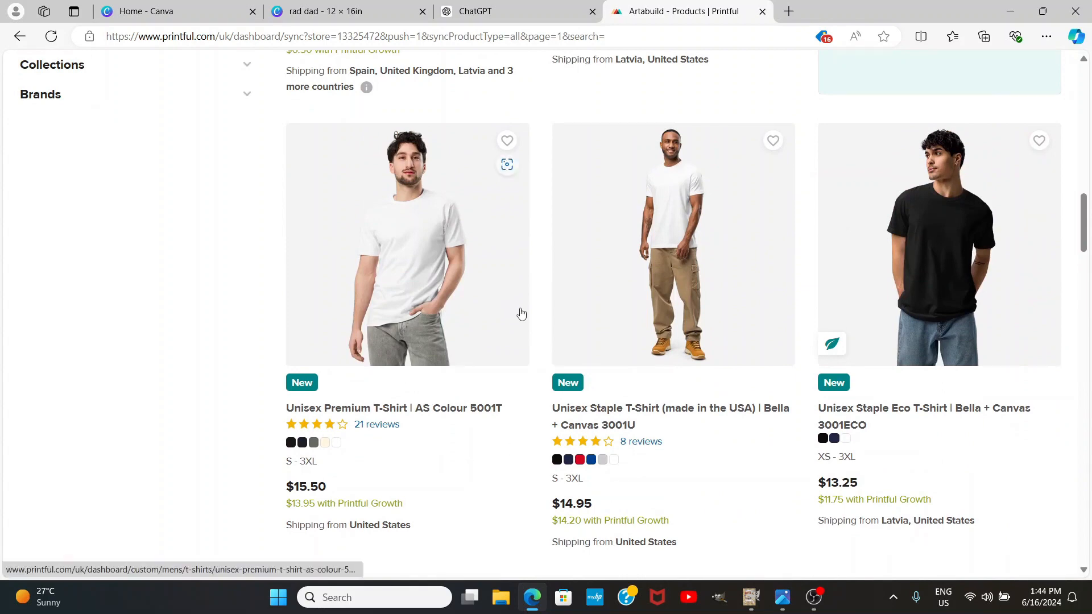
pyautogui.scroll(3, 520, 314)
pyautogui.scroll(3, 526, 352)
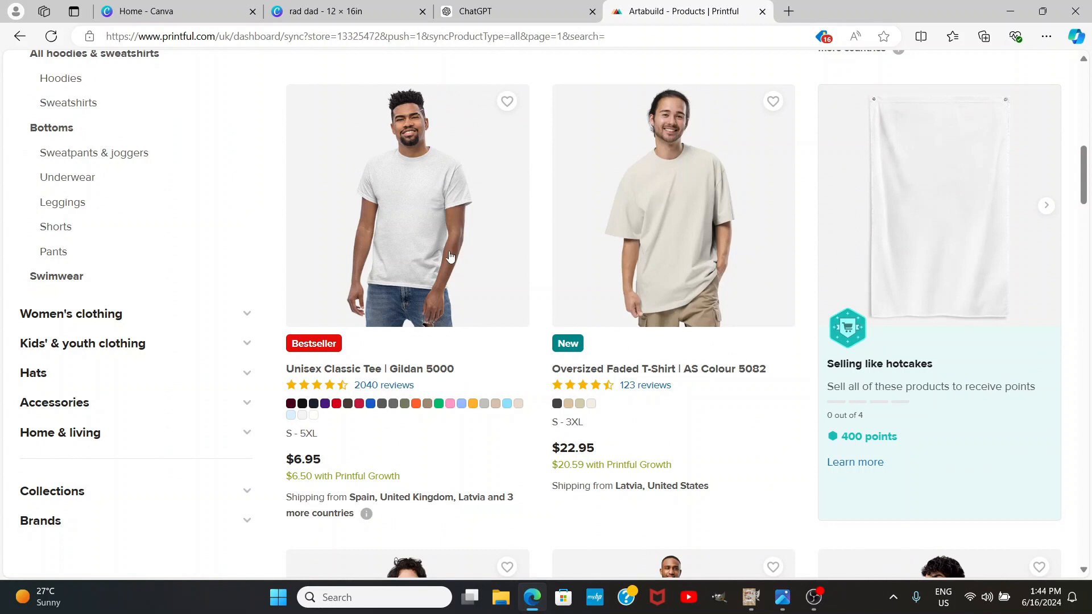
# Step: Choose the Unisex Classic Tee | Gildan 5000 and select White as its color instead of light blue
pyautogui.click(421, 206)
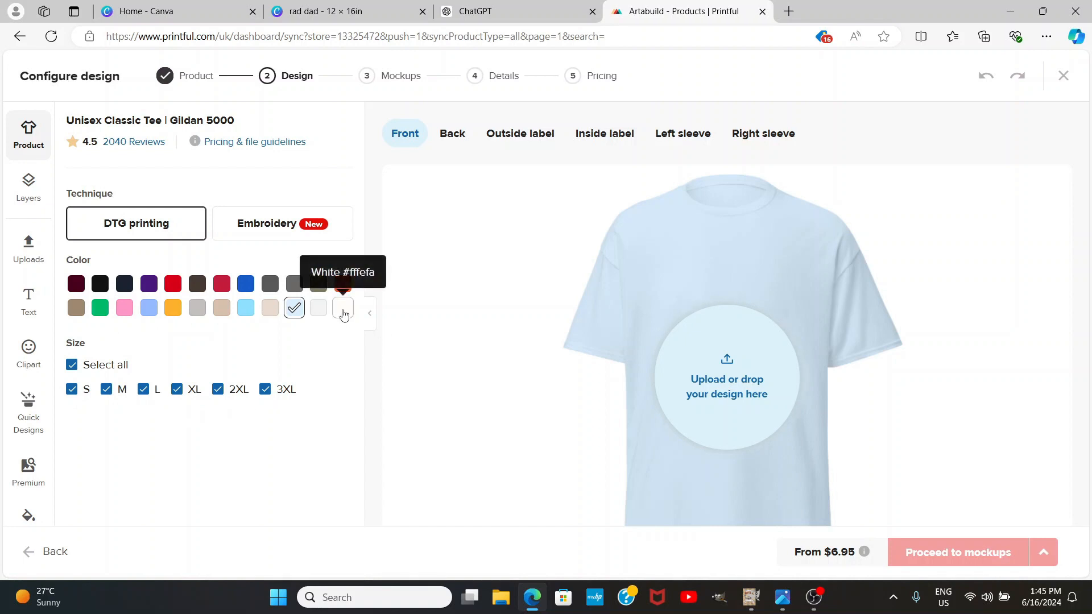
pyautogui.click(343, 310)
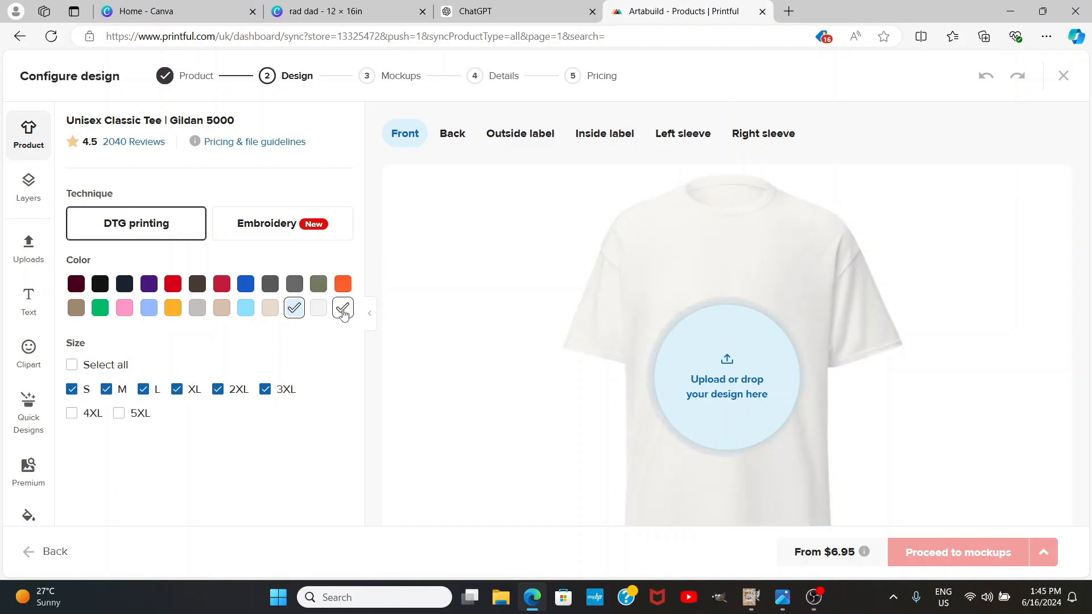
pyautogui.click(292, 311)
# Step: Add maroon, black, navy, dark brown, bright red and crimson to the tee's selected colors
pyautogui.click(79, 286)
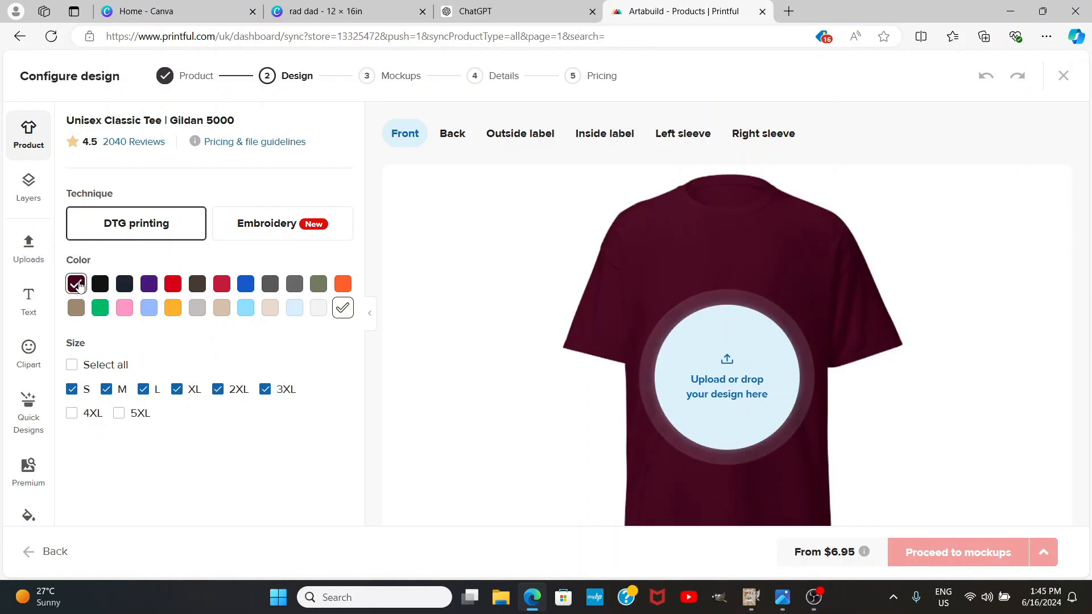
pyautogui.click(100, 284)
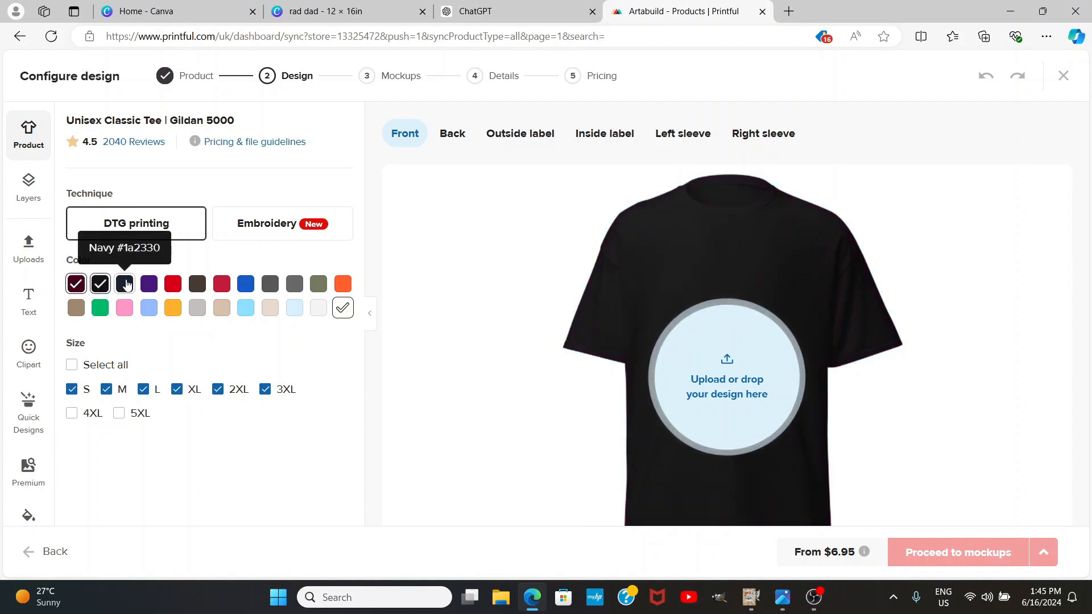
pyautogui.click(126, 284)
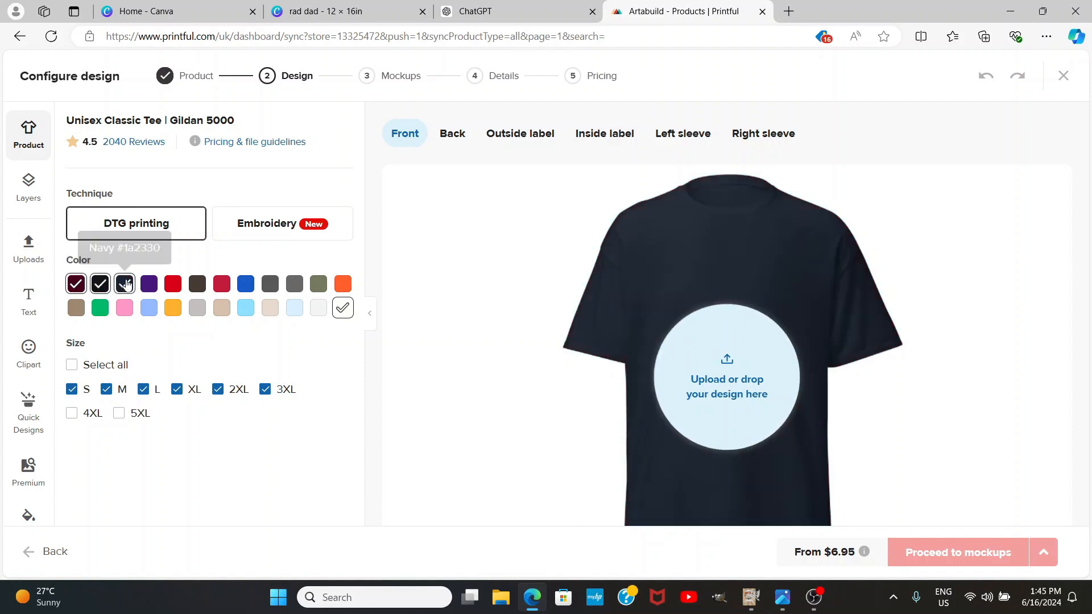
pyautogui.click(199, 283)
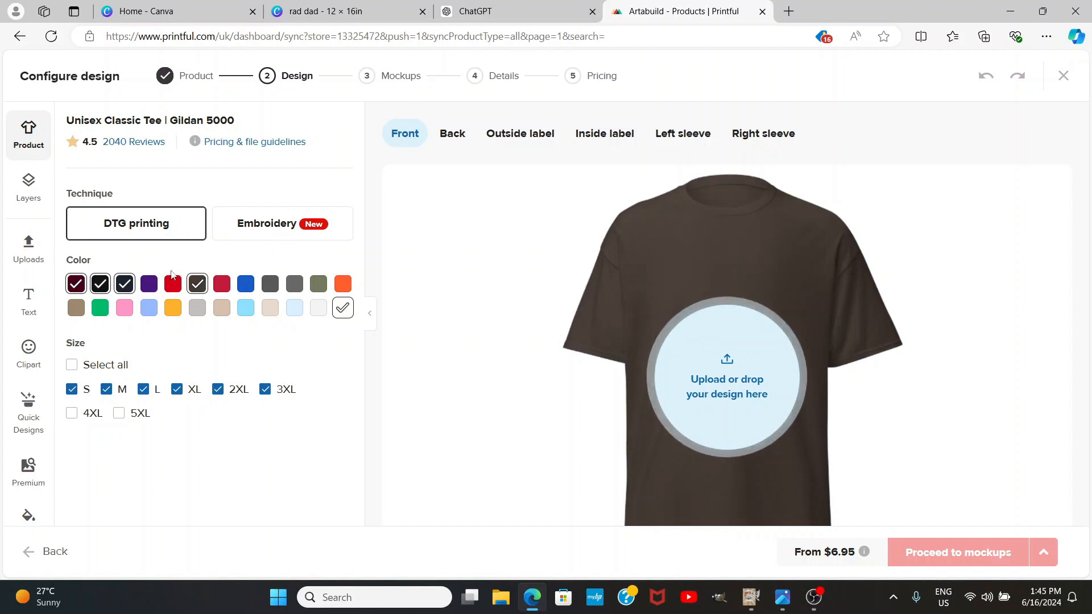
pyautogui.click(174, 284)
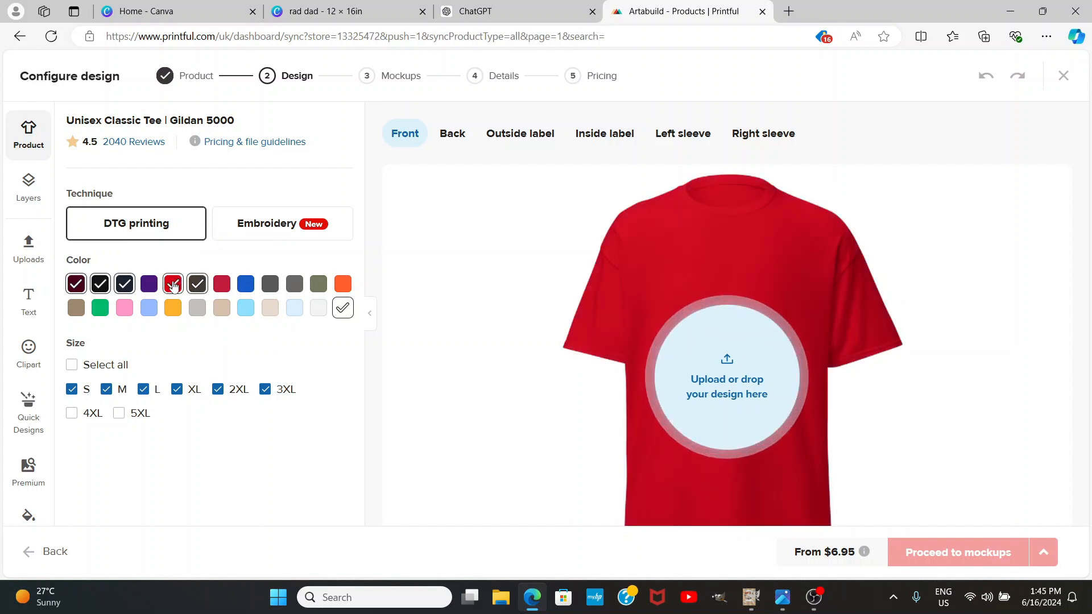
pyautogui.click(222, 284)
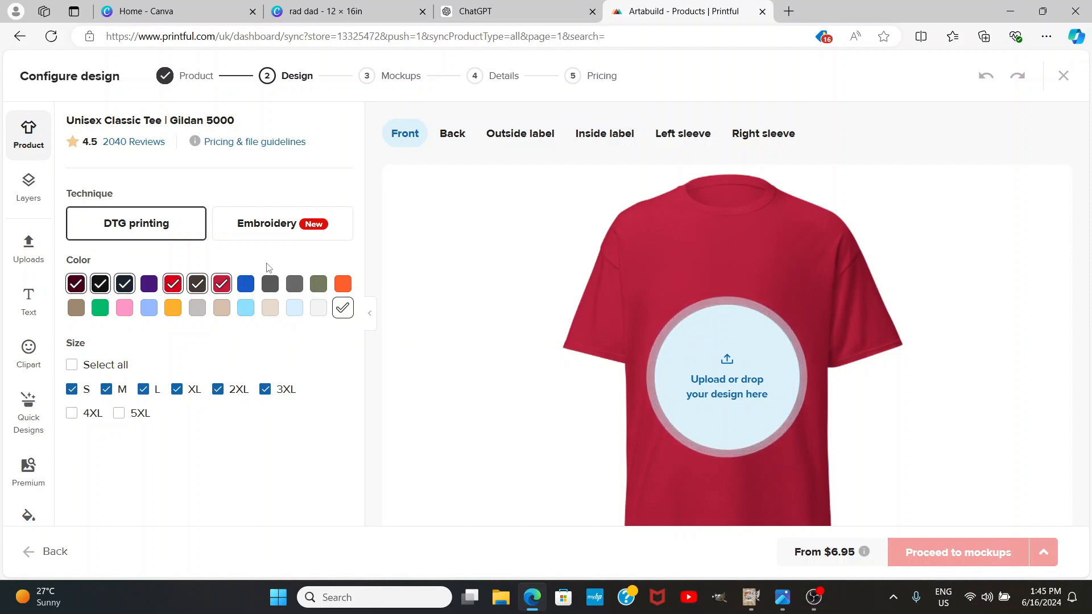
# Step: Add orange, military green, charcoal, dark heather, brown savana, sand and natural to the tee's selected colors
pyautogui.click(342, 286)
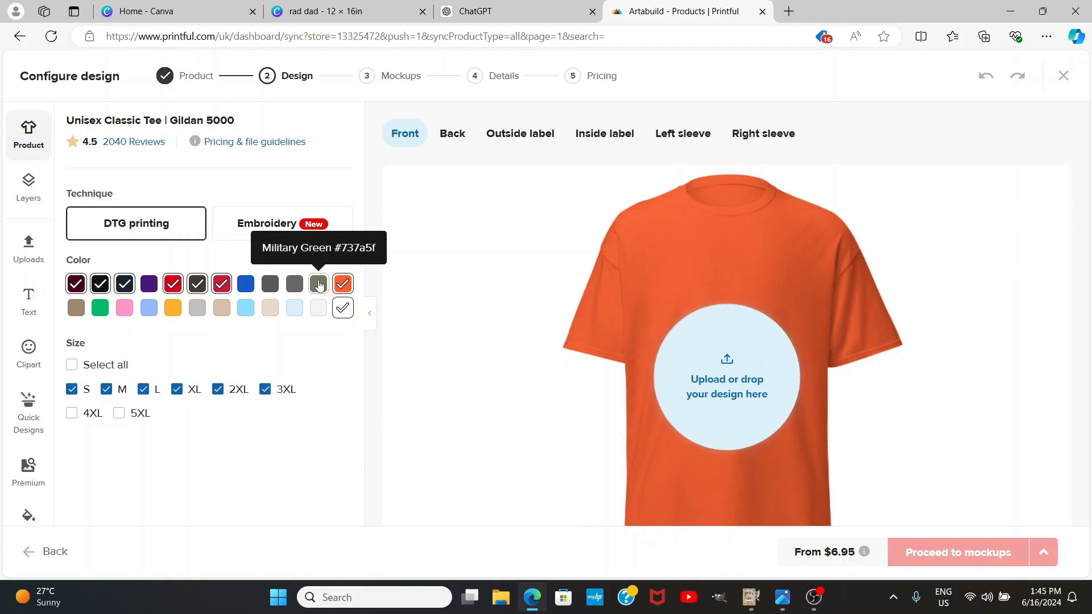
pyautogui.click(318, 285)
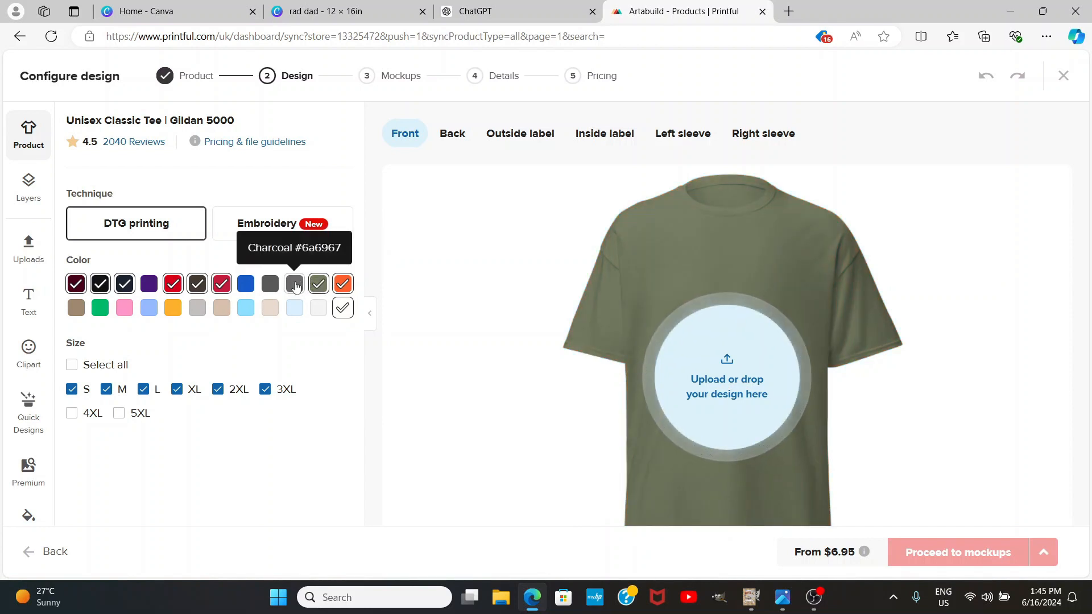
pyautogui.click(294, 285)
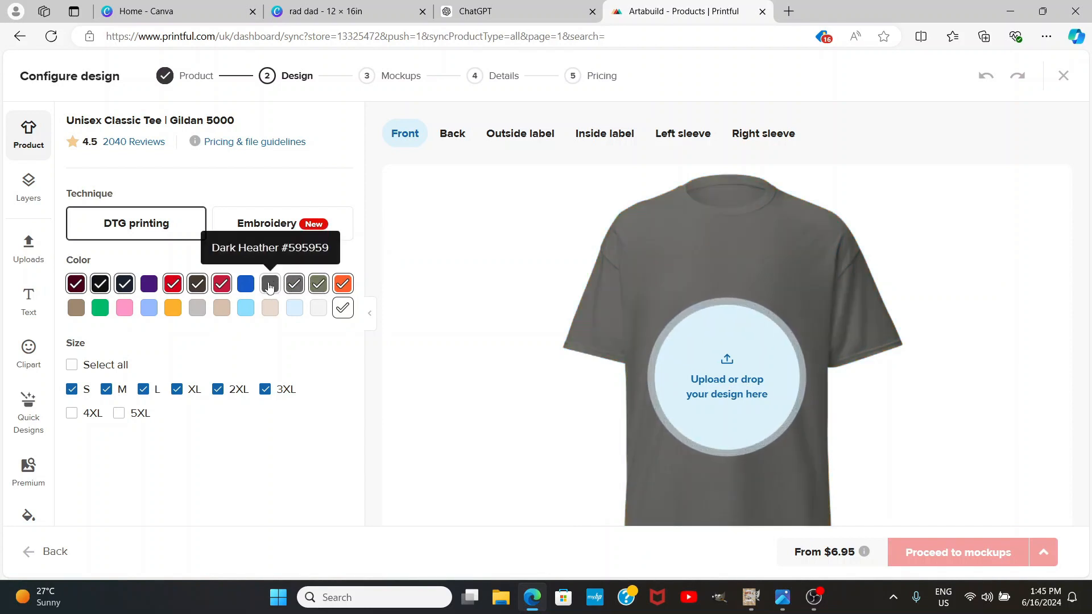
pyautogui.click(269, 285)
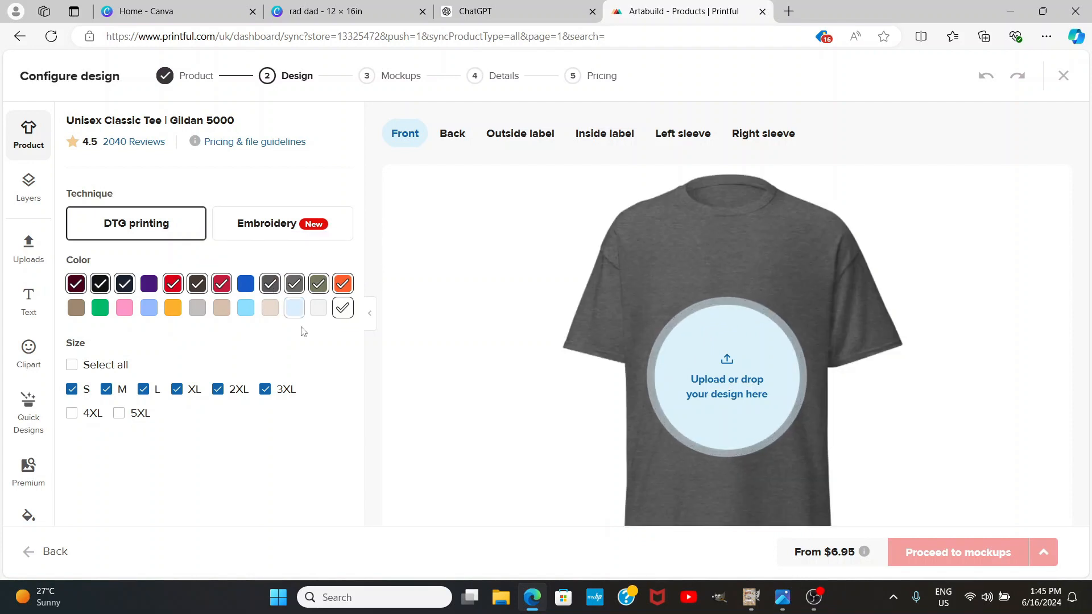
pyautogui.click(75, 309)
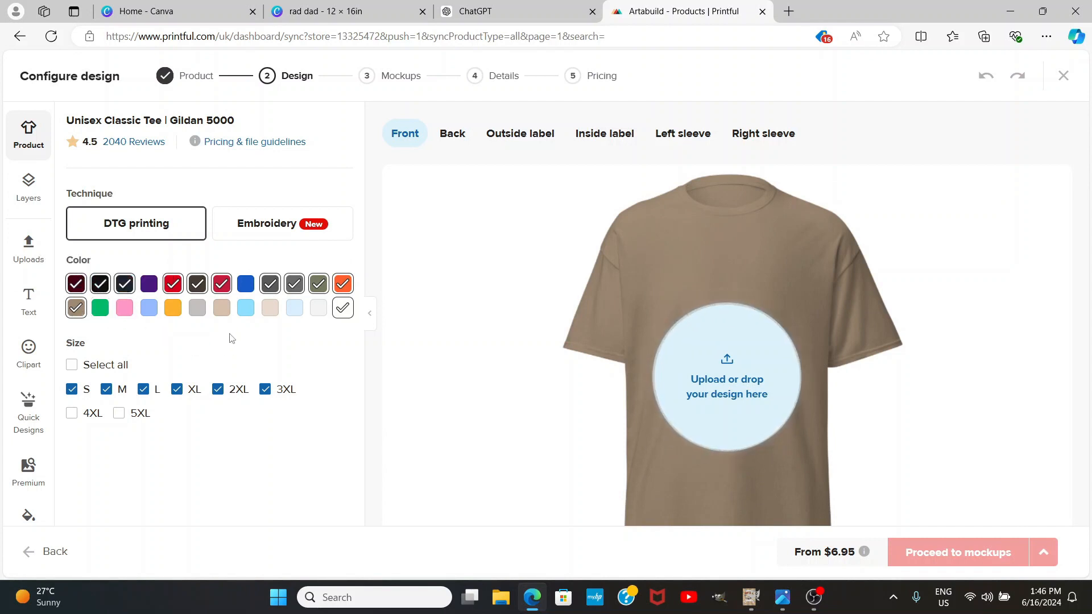
pyautogui.click(223, 310)
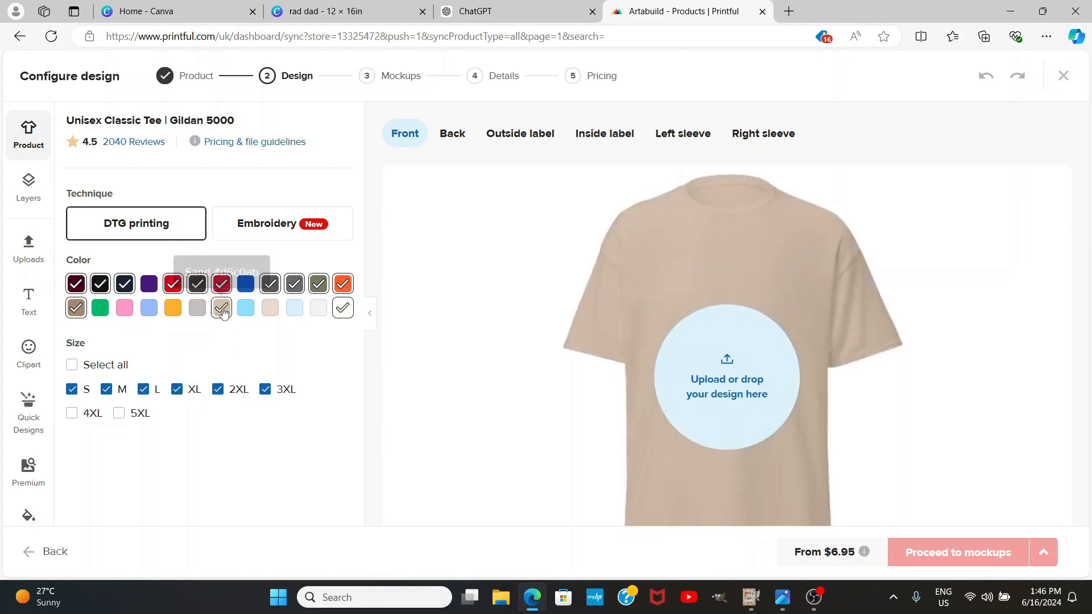
pyautogui.click(271, 309)
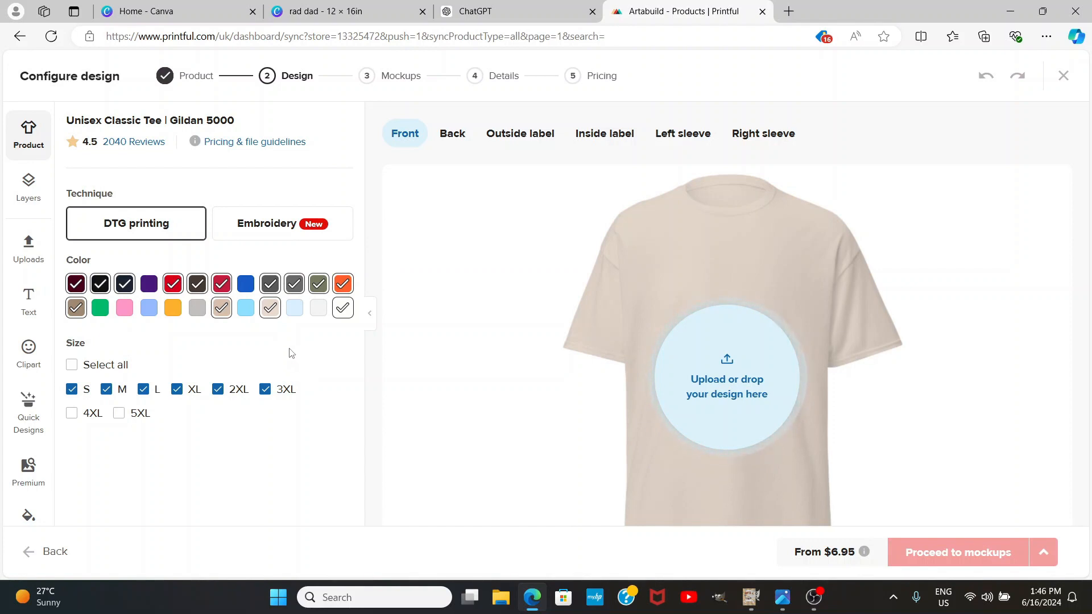
# Step: Upload the file Rad Dad Tutorial 2 to the file library and place it on the front of the tee
pyautogui.click(30, 251)
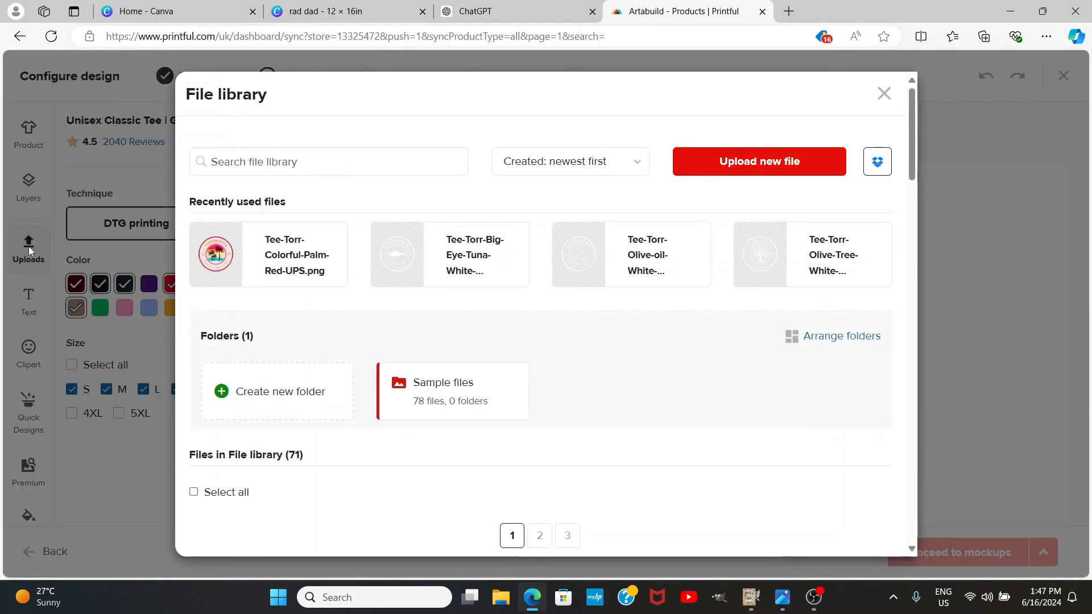
pyautogui.click(766, 165)
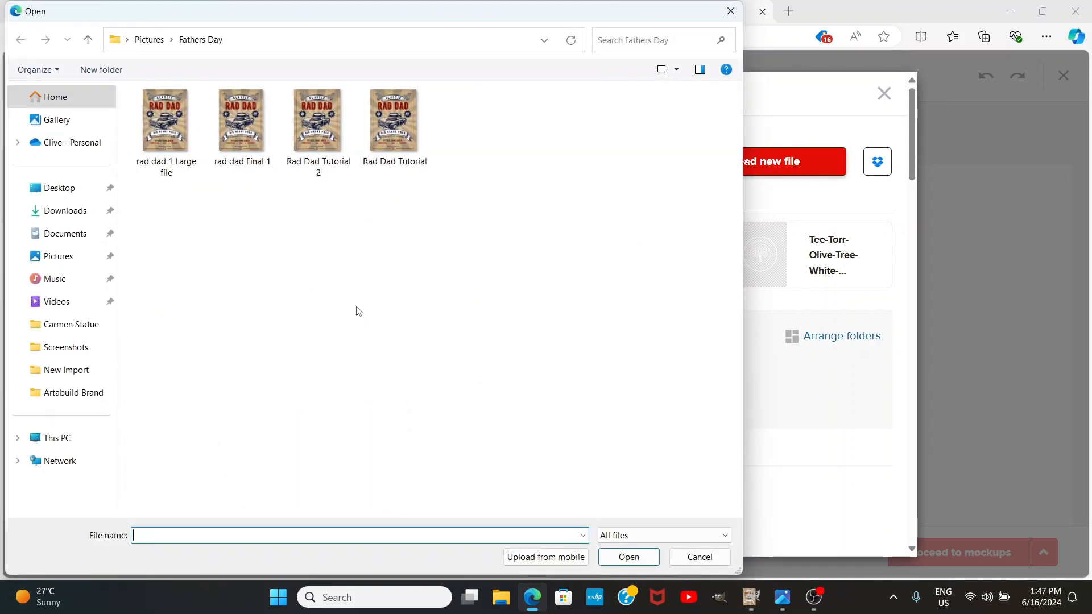
pyautogui.click(320, 133)
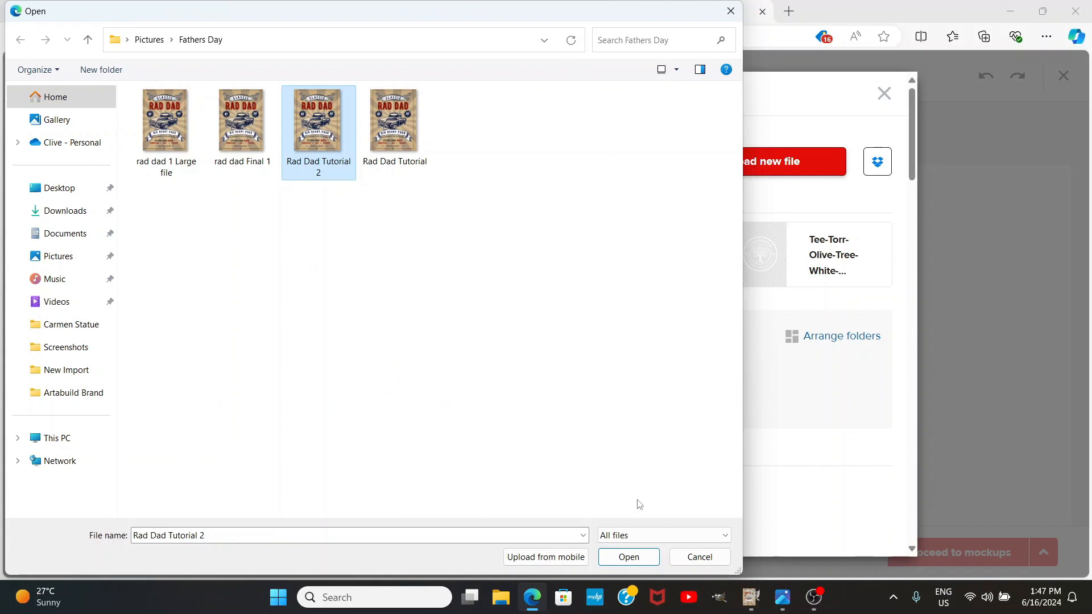
pyautogui.click(636, 562)
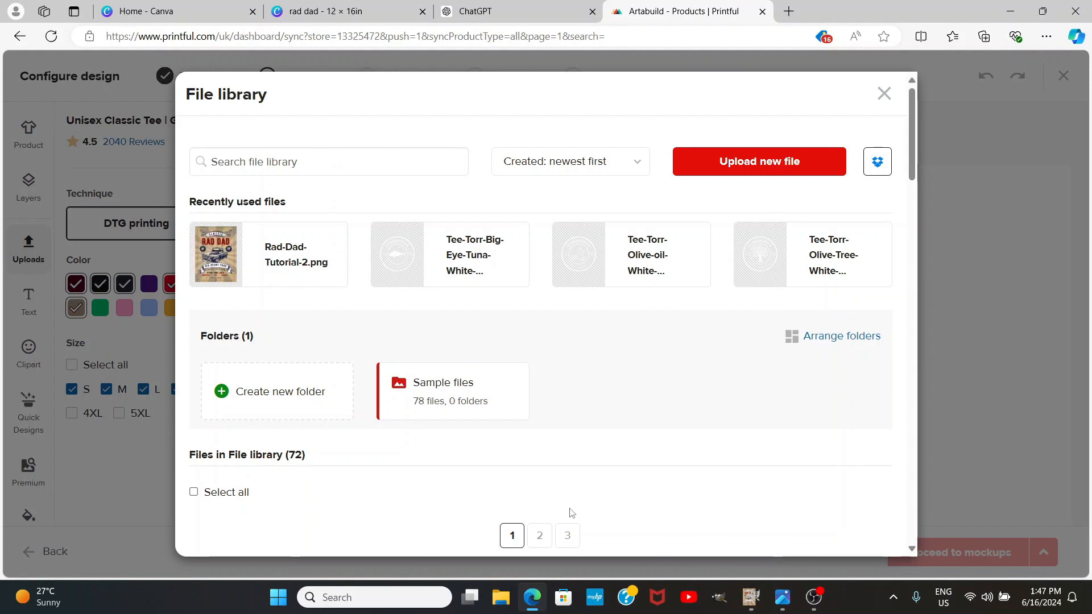
pyautogui.click(248, 256)
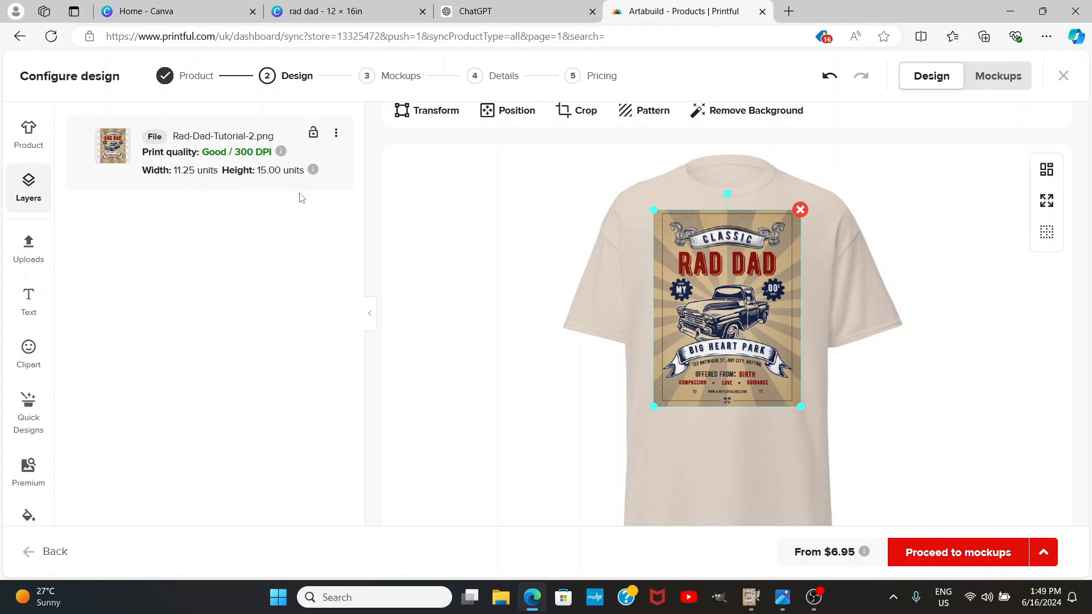
# Step: Examine the design's placement on the shirt front and its look across the previews of all selected colors
pyautogui.scroll(-3, 890, 420)
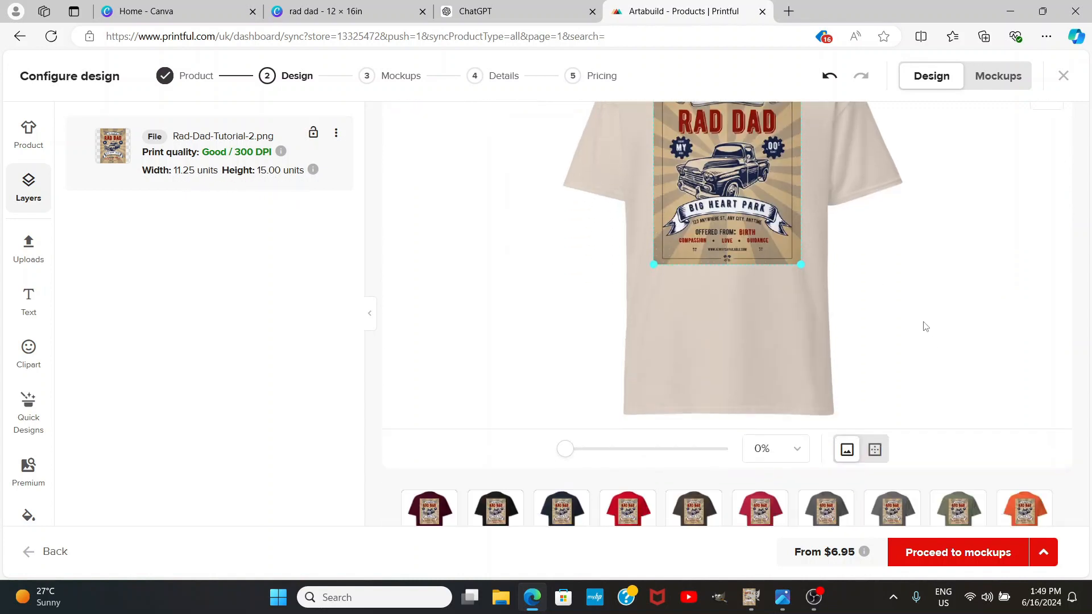
pyautogui.scroll(-3, 926, 326)
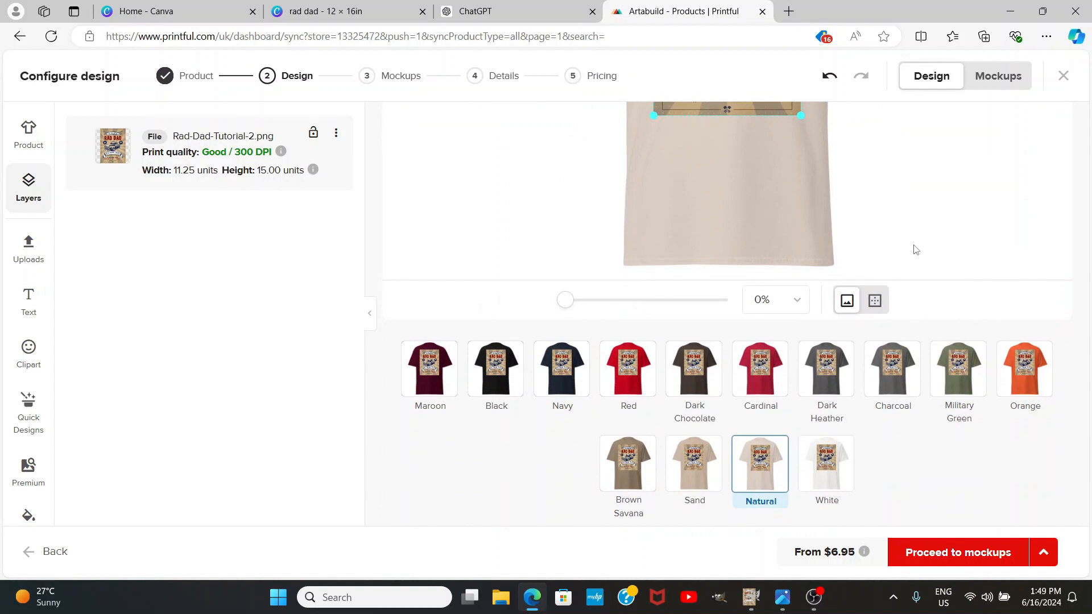
pyautogui.scroll(3, 916, 250)
pyautogui.scroll(-1, 915, 255)
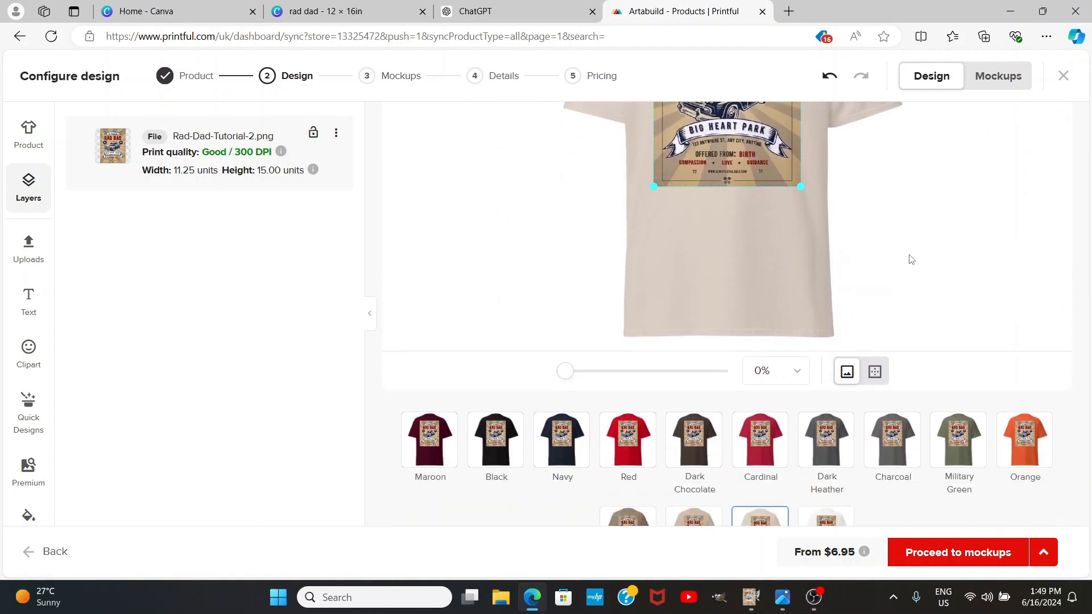
pyautogui.scroll(4, 912, 259)
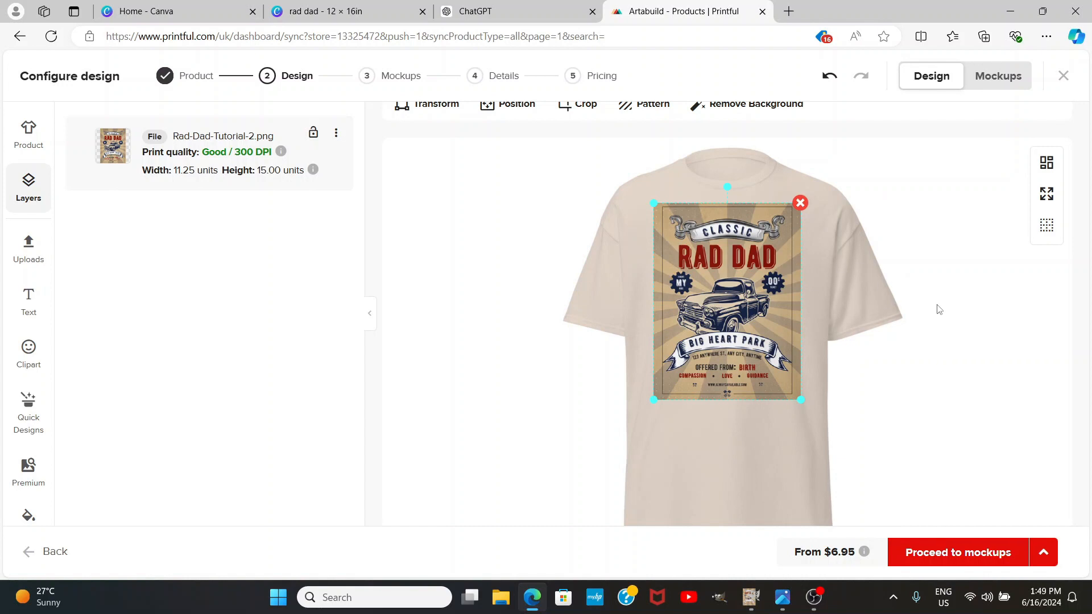
pyautogui.scroll(-5, 936, 307)
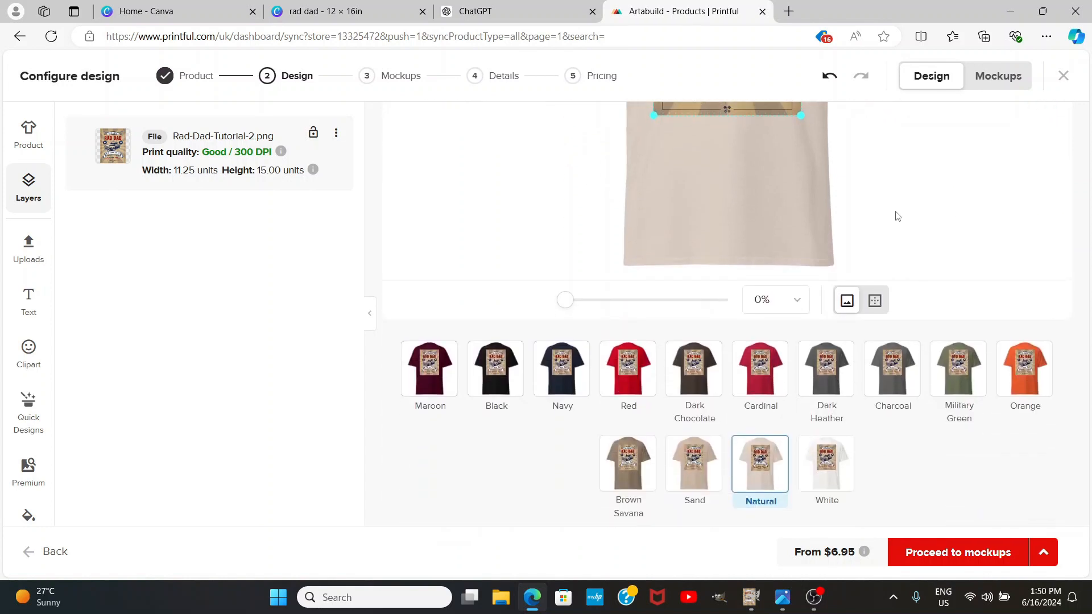
pyautogui.scroll(5, 900, 225)
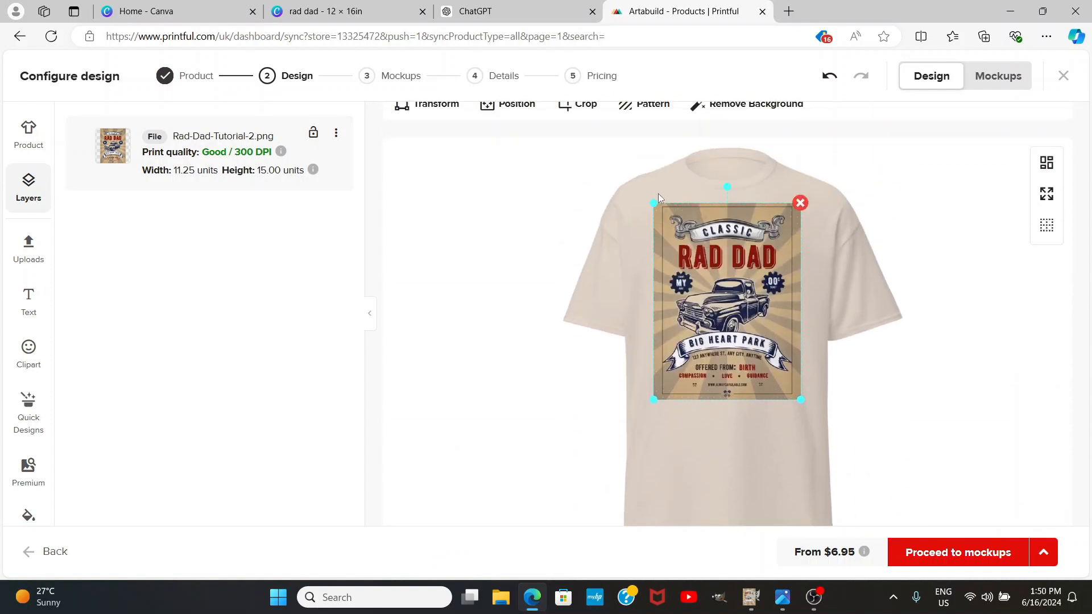
# Step: Shrink the front design to about 10.35 by 13.81 units and move it slightly higher on the chest
pyautogui.click(653, 202)
pyautogui.click(654, 203)
pyautogui.moveTo(654, 204)
pyautogui.mouseDown()
pyautogui.moveTo(669, 216)
pyautogui.moveTo(665, 207)
pyautogui.mouseUp()
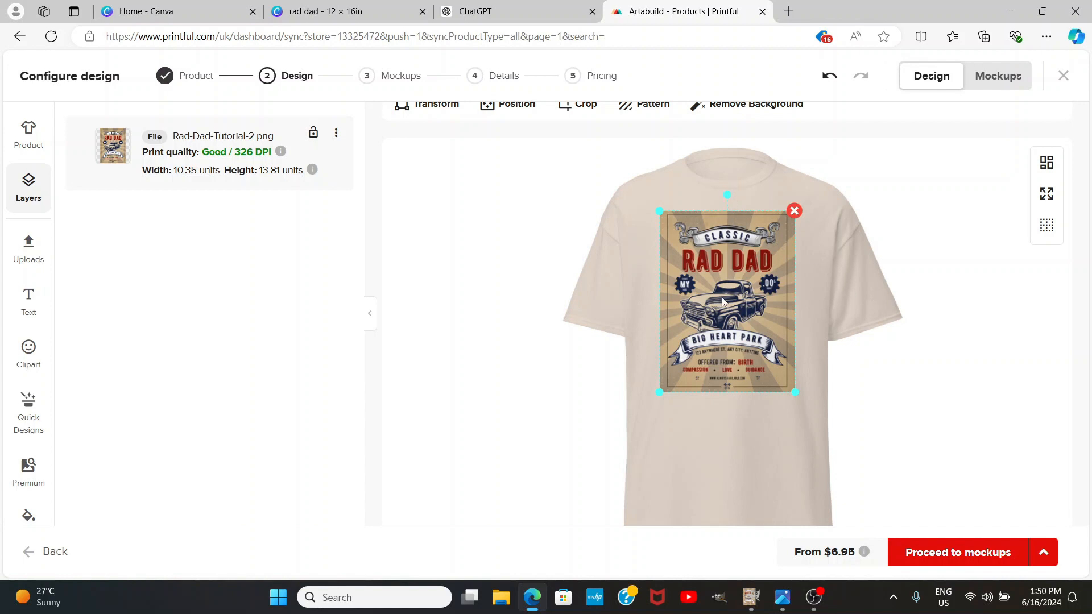
pyautogui.moveTo(723, 302); pyautogui.dragTo(725, 291)
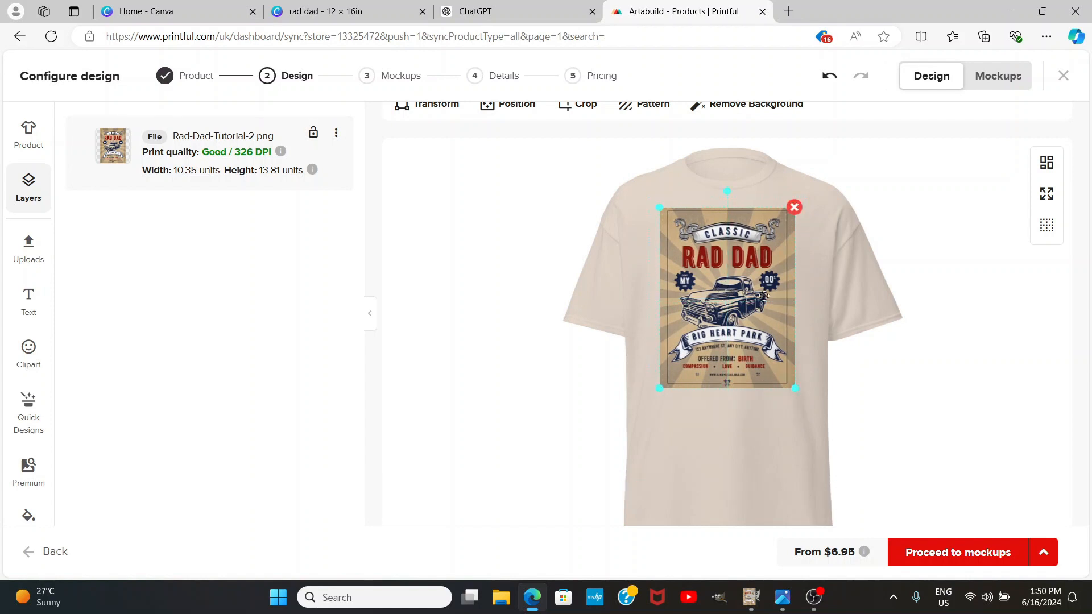
pyautogui.click(908, 387)
# Step: Show the design on the Navy shirt, shrink it to about 9.79 by 13.08 units and nudge it slightly upward
pyautogui.scroll(-5, 973, 262)
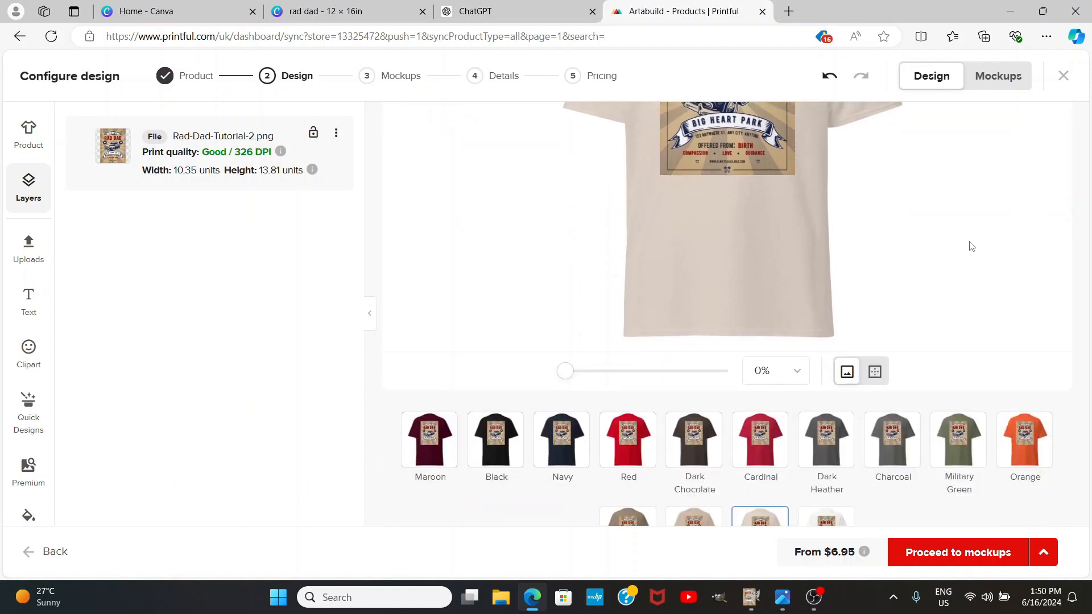
pyautogui.scroll(3, 967, 239)
pyautogui.scroll(-3, 965, 239)
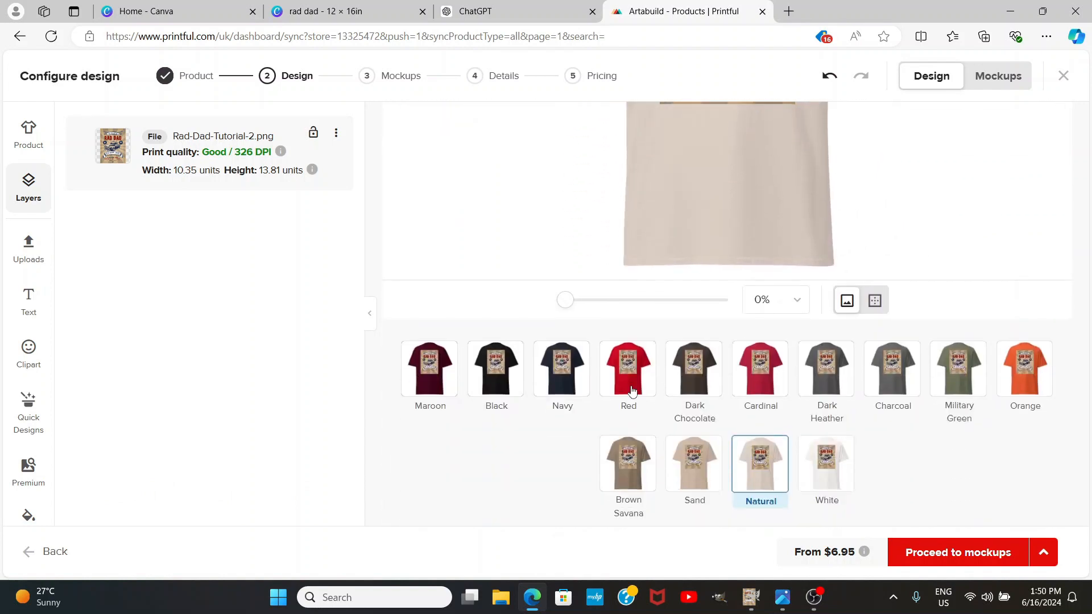
pyautogui.click(557, 381)
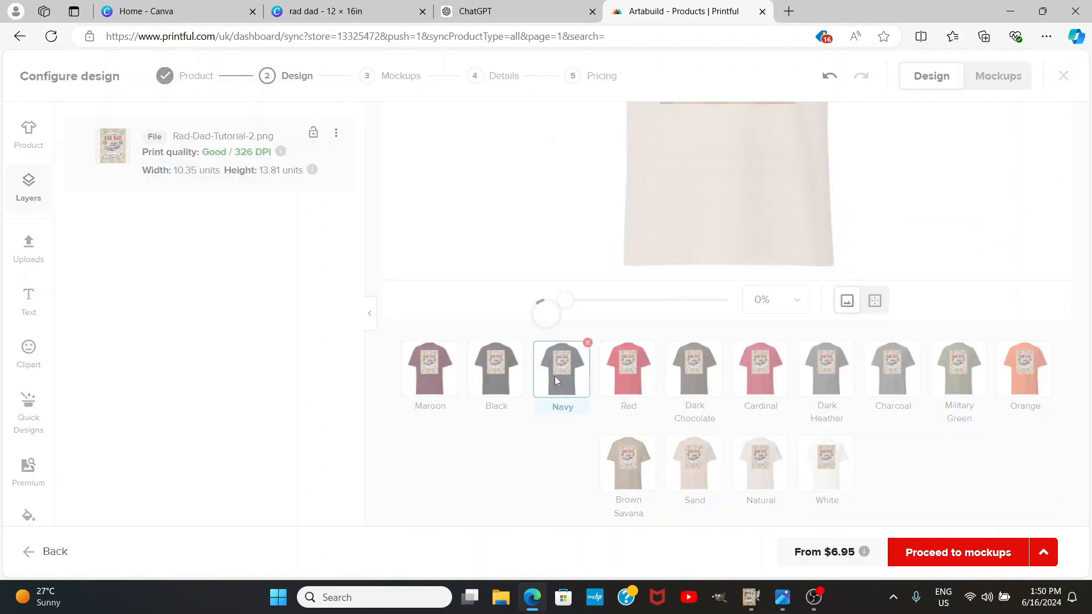
pyautogui.scroll(5, 991, 239)
pyautogui.scroll(2, 991, 285)
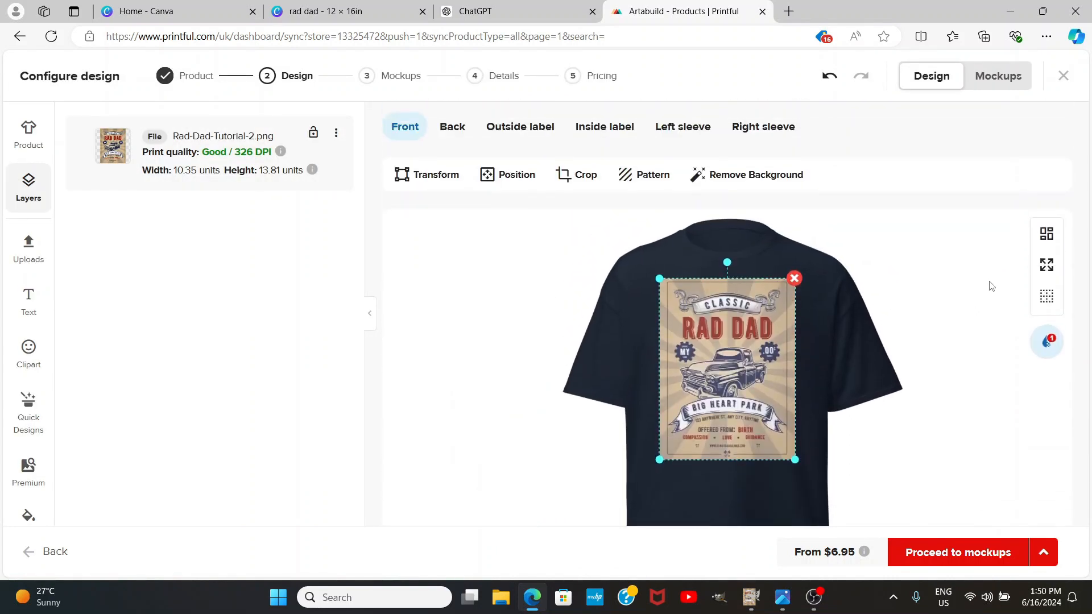
pyautogui.scroll(-2, 989, 287)
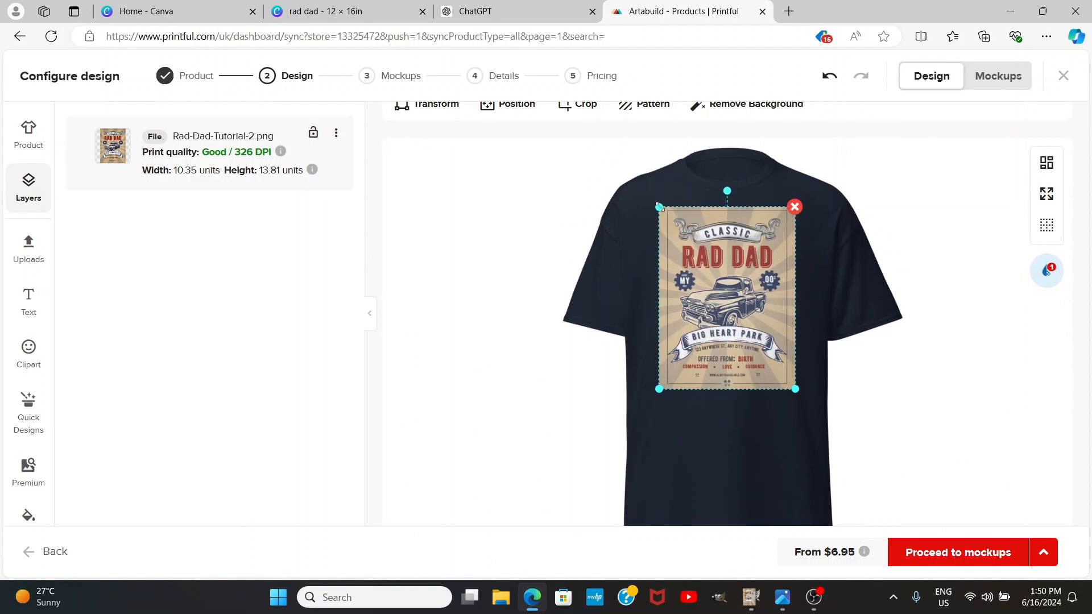
pyautogui.moveTo(660, 208)
pyautogui.mouseDown()
pyautogui.moveTo(671, 218)
pyautogui.moveTo(663, 211)
pyautogui.mouseUp()
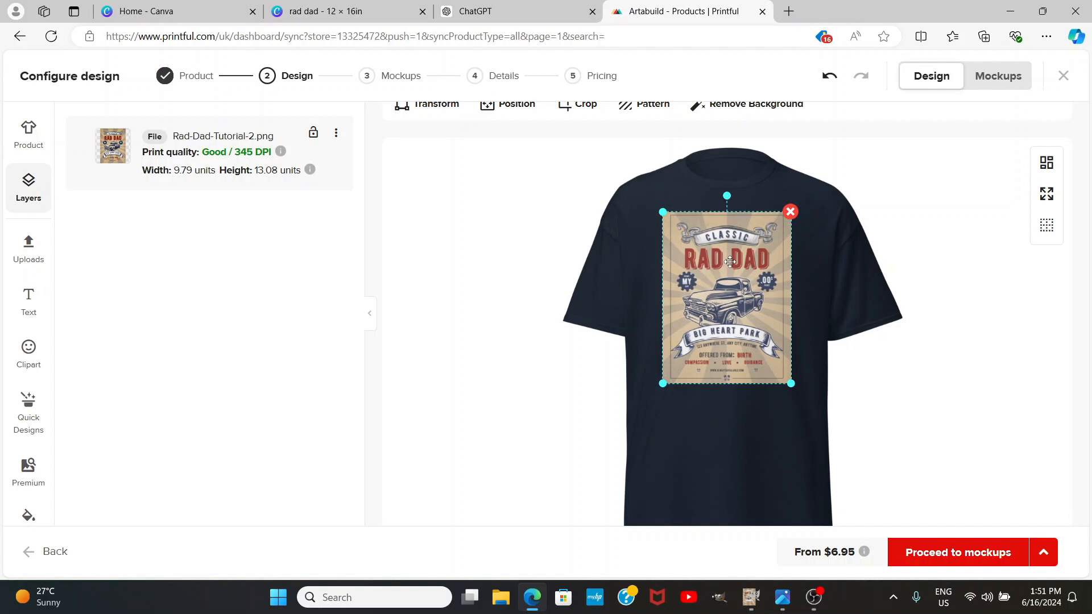
pyautogui.moveTo(730, 261); pyautogui.dragTo(732, 260)
pyautogui.click(940, 391)
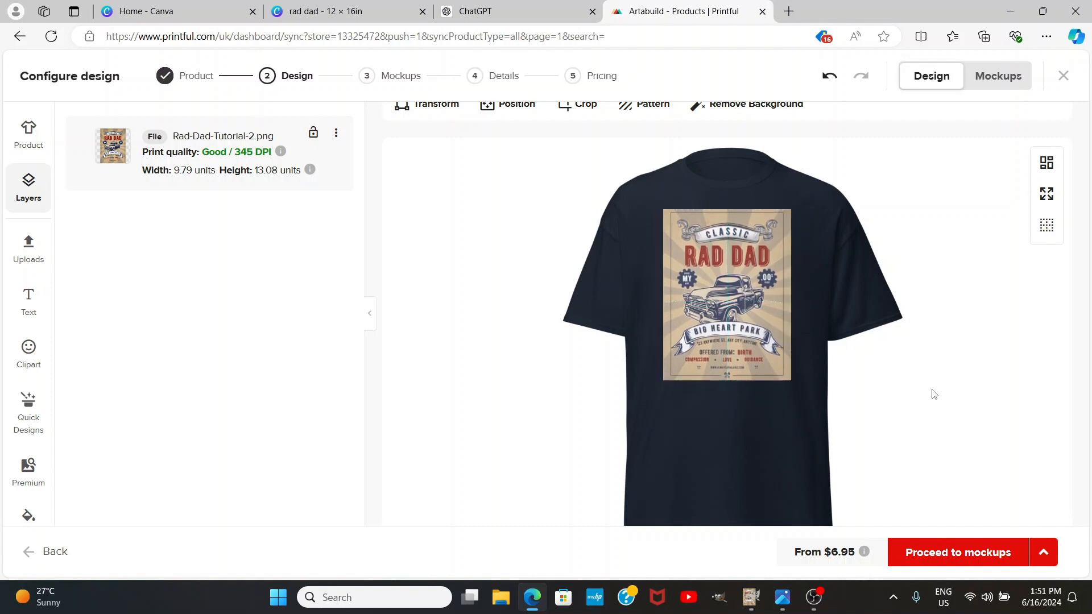
# Step: Proceed to the mockups stage and choose from the ready-made basic mockups
pyautogui.scroll(-3, 955, 287)
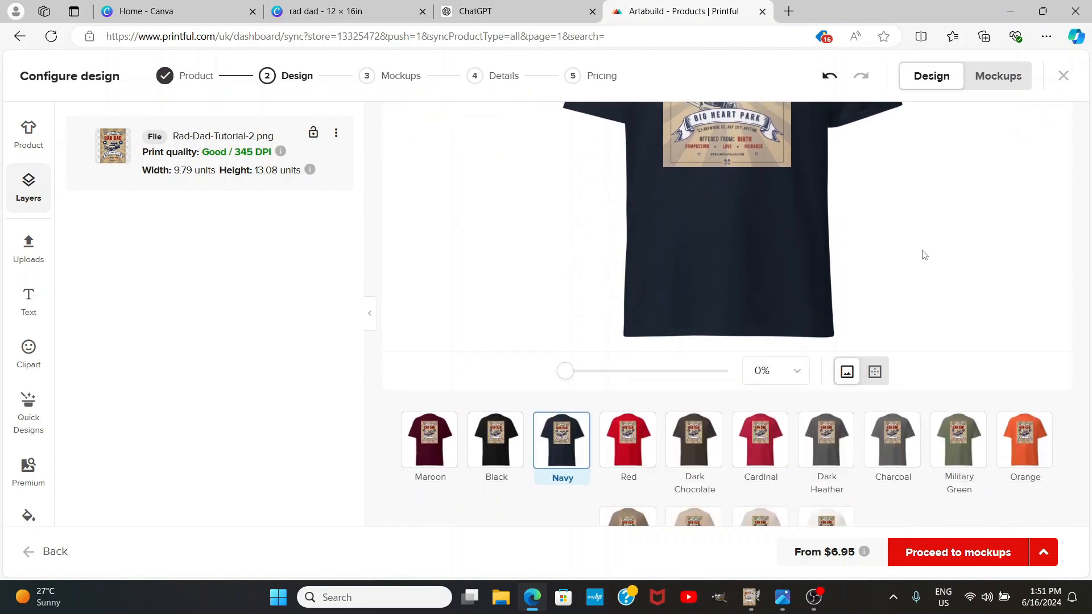
pyautogui.scroll(3, 932, 239)
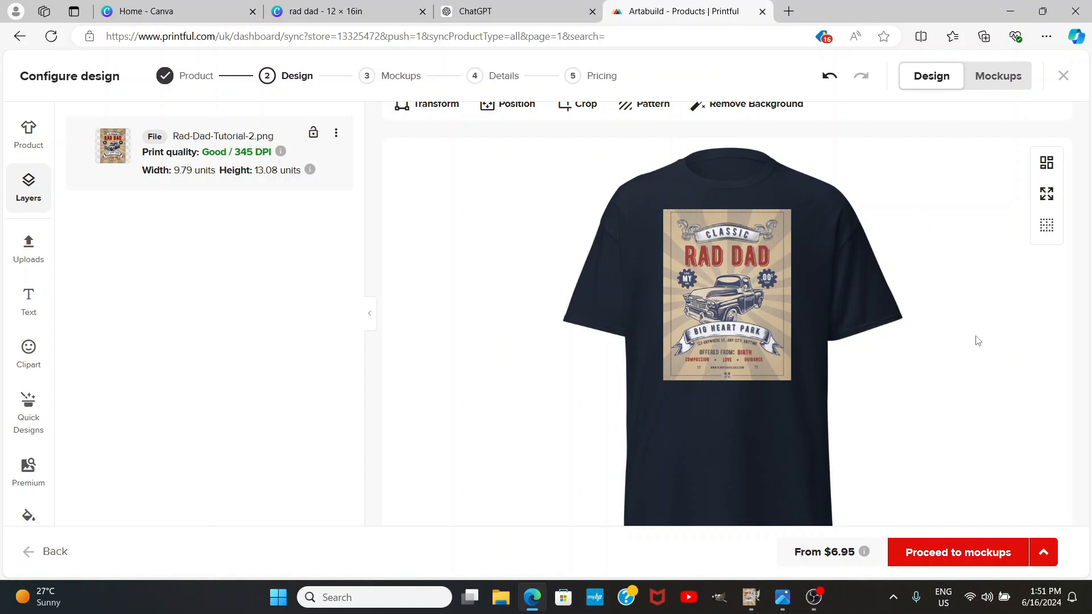
pyautogui.click(970, 555)
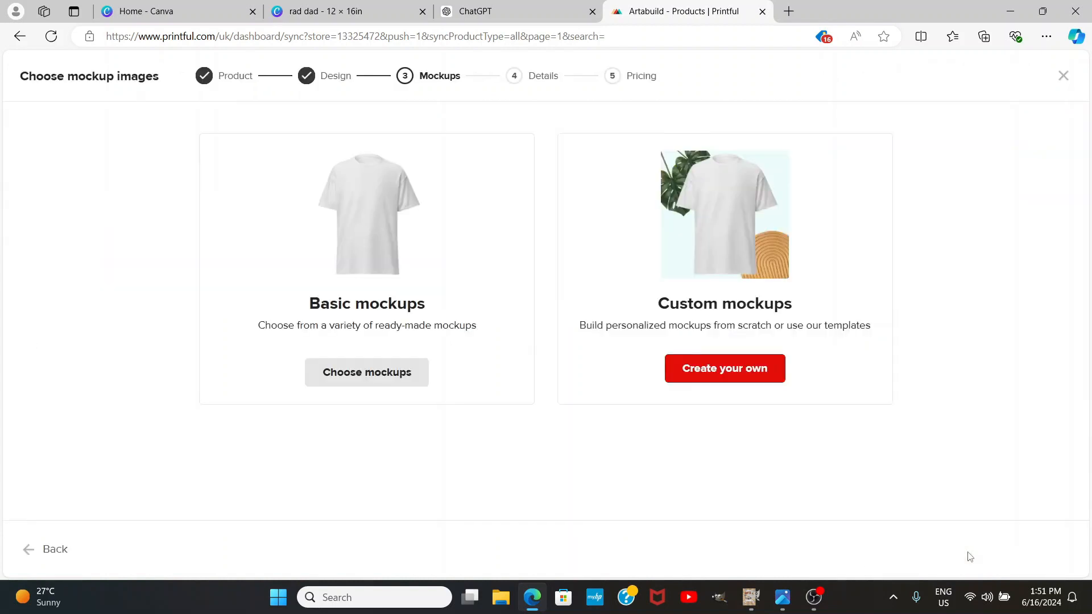
pyautogui.click(353, 376)
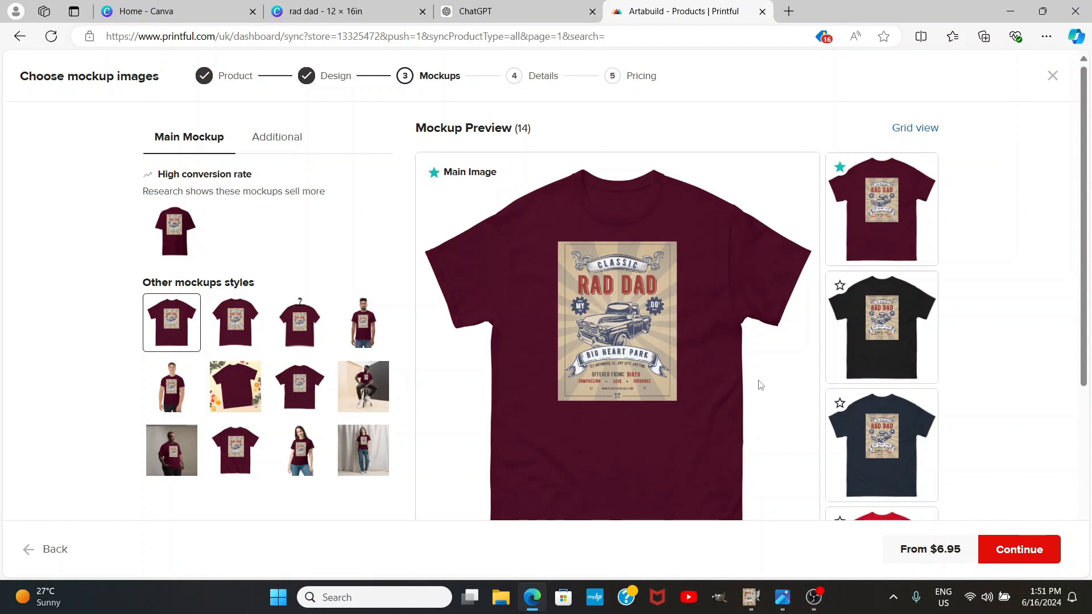
pyautogui.scroll(-3, 751, 383)
pyautogui.scroll(3, 672, 370)
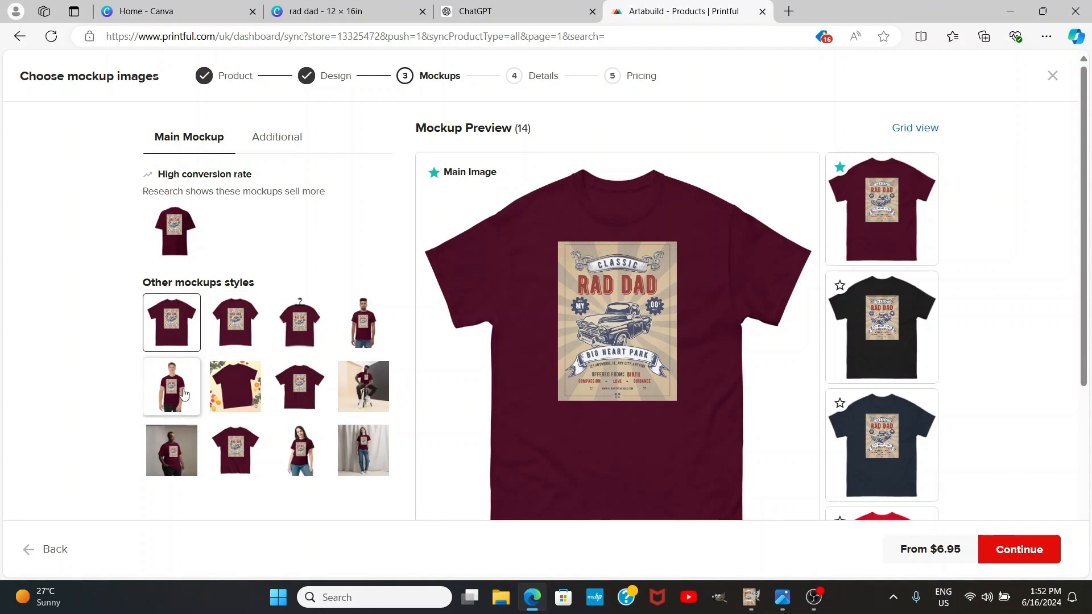
# Step: Preview the male-model mockup style, and select the high-conversion-rate shirt style as the main mockup
pyautogui.click(357, 328)
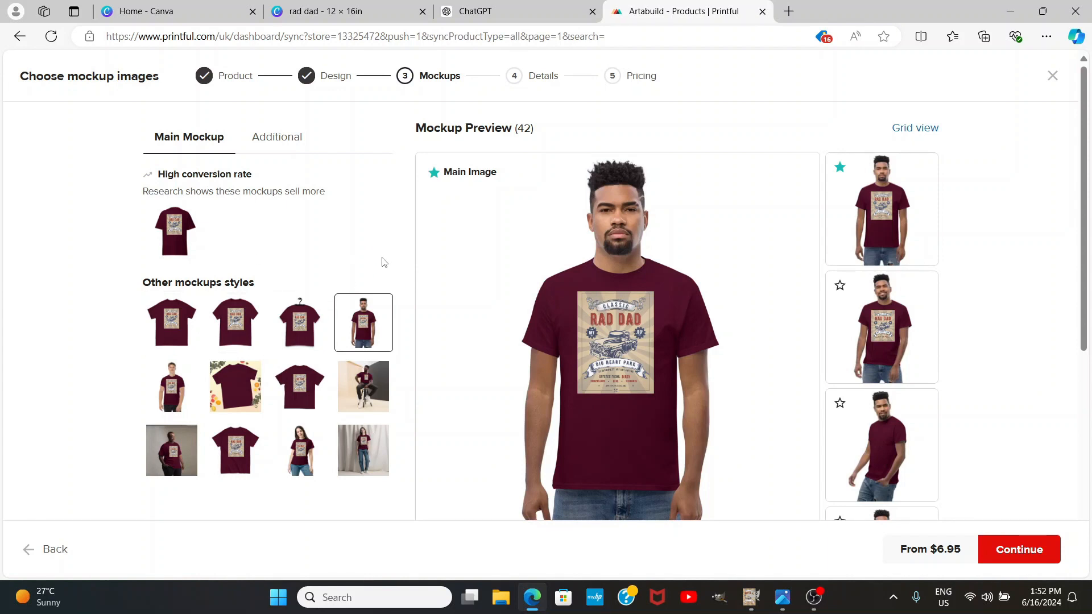
pyautogui.click(178, 231)
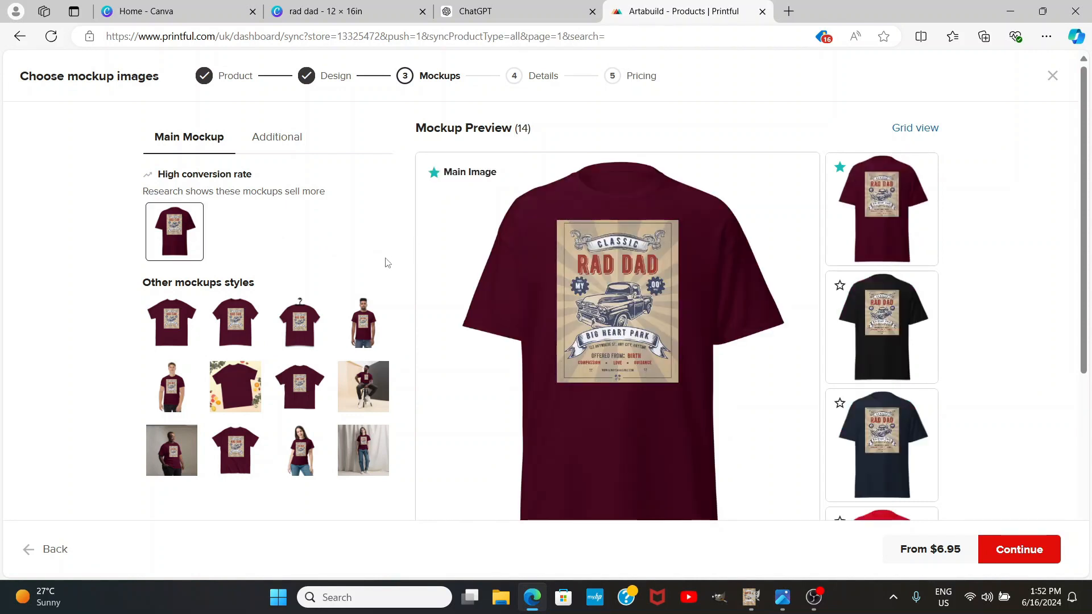
pyautogui.scroll(-3, 1041, 347)
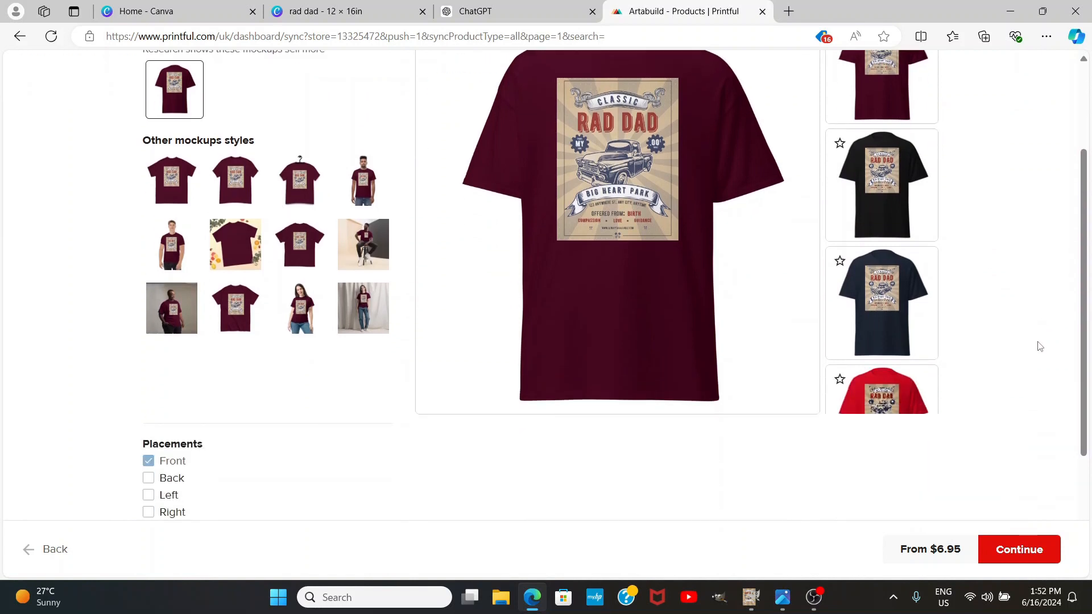
# Step: Proceed to the product details stage and change the product title to "Rad Dad || Unisex classic tee"
pyautogui.click(1021, 553)
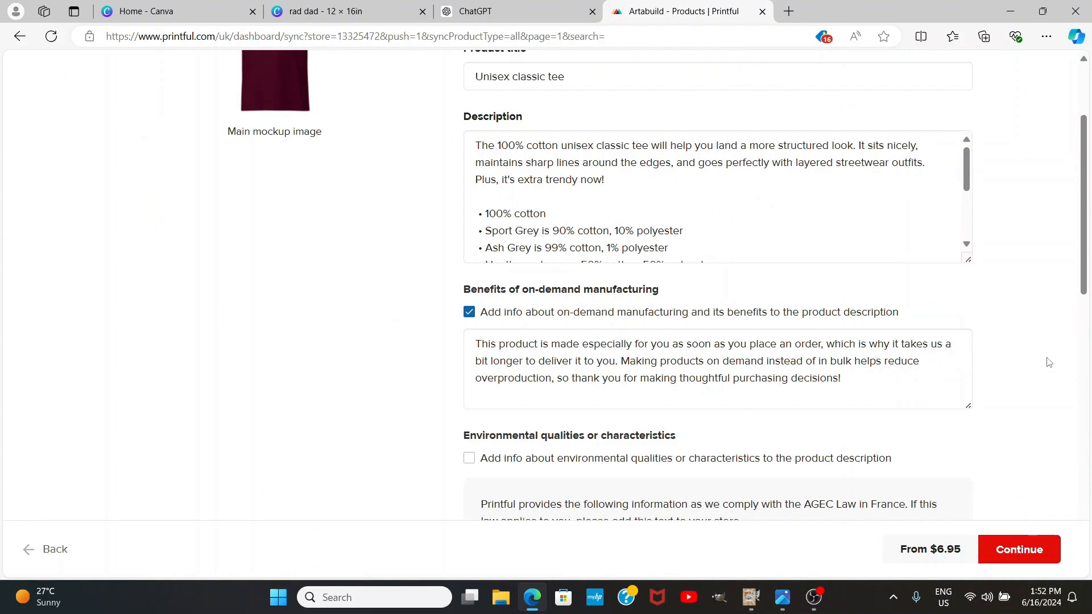
pyautogui.scroll(3, 1048, 362)
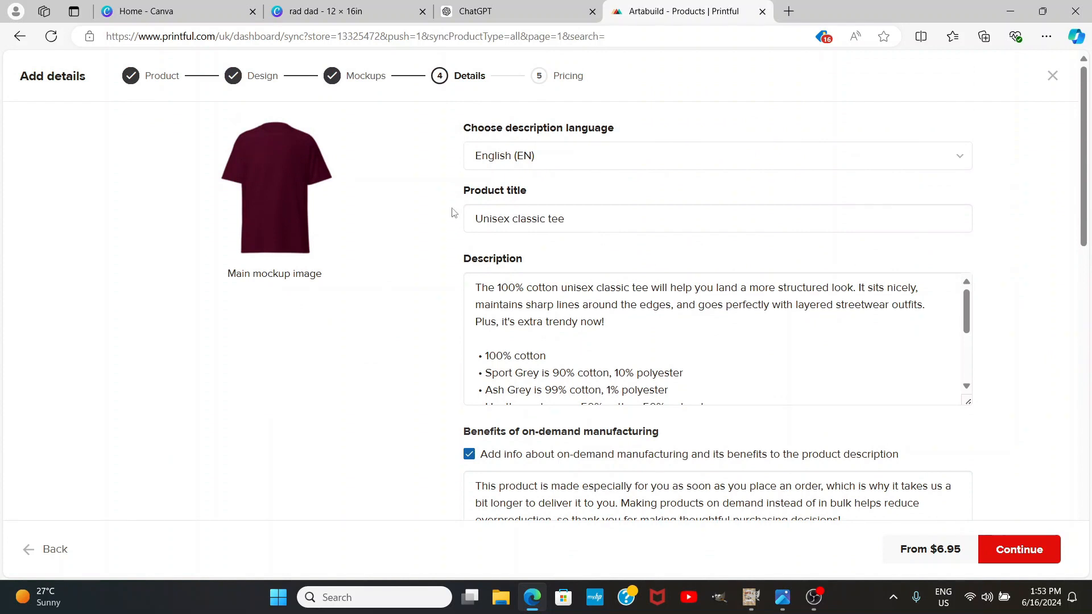
pyautogui.click(471, 219)
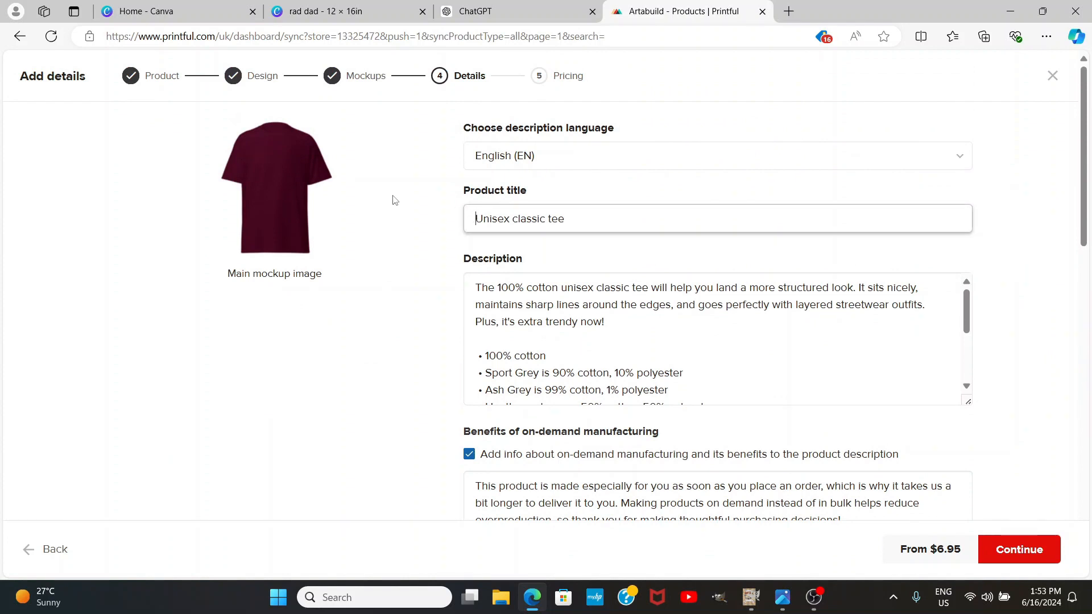
pyautogui.write('Rad D')
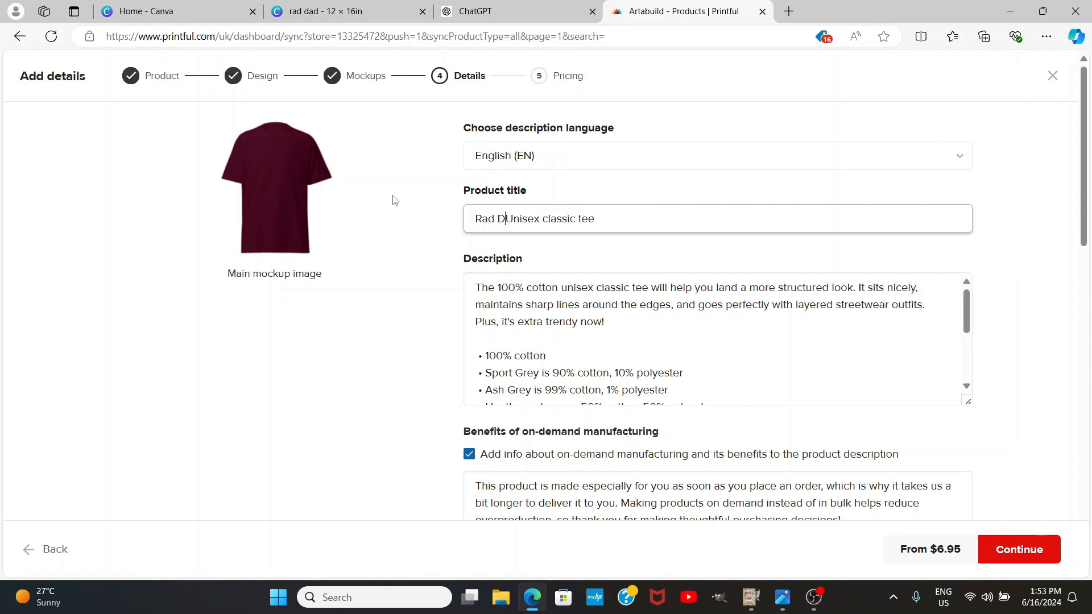
pyautogui.write('ad ')
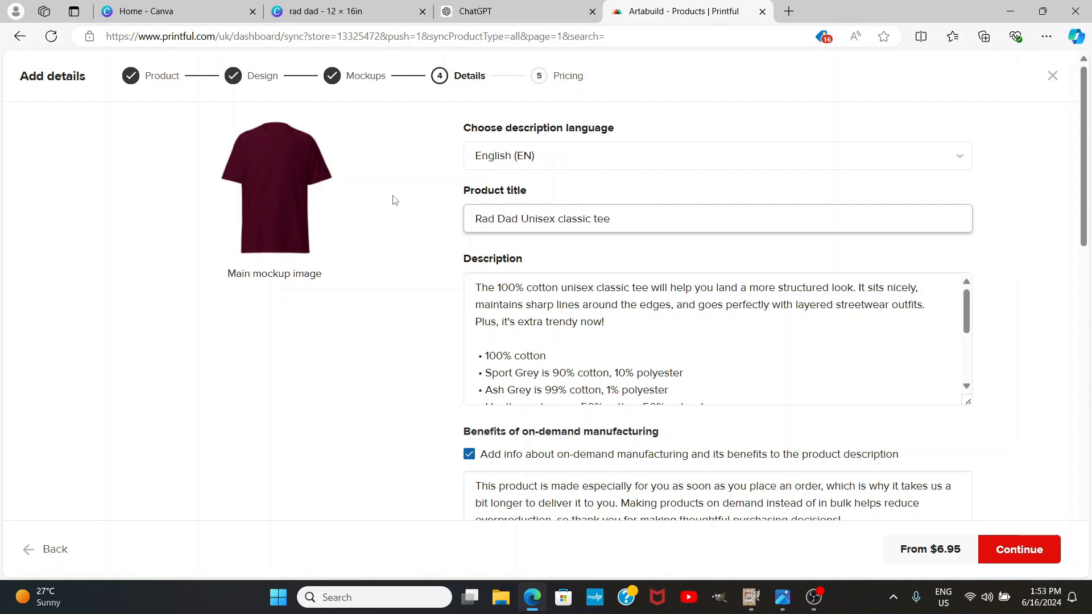
pyautogui.write('II')
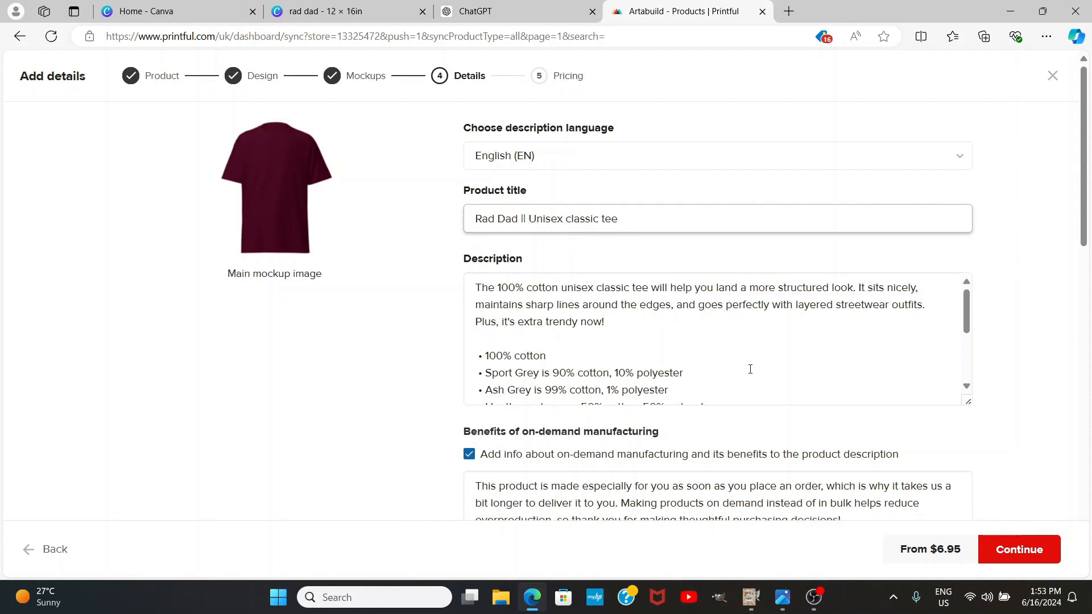
# Step: Review the product description, on-demand manufacturing benefits, environmental information and the imperial and metric size guides
pyautogui.scroll(-3, 739, 355)
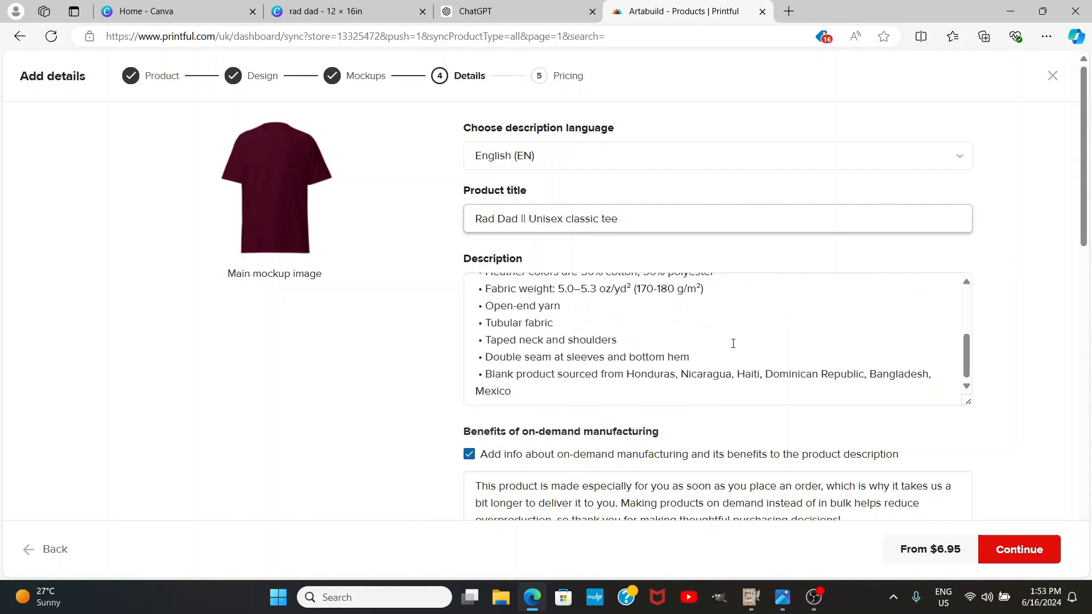
pyautogui.scroll(5, 778, 350)
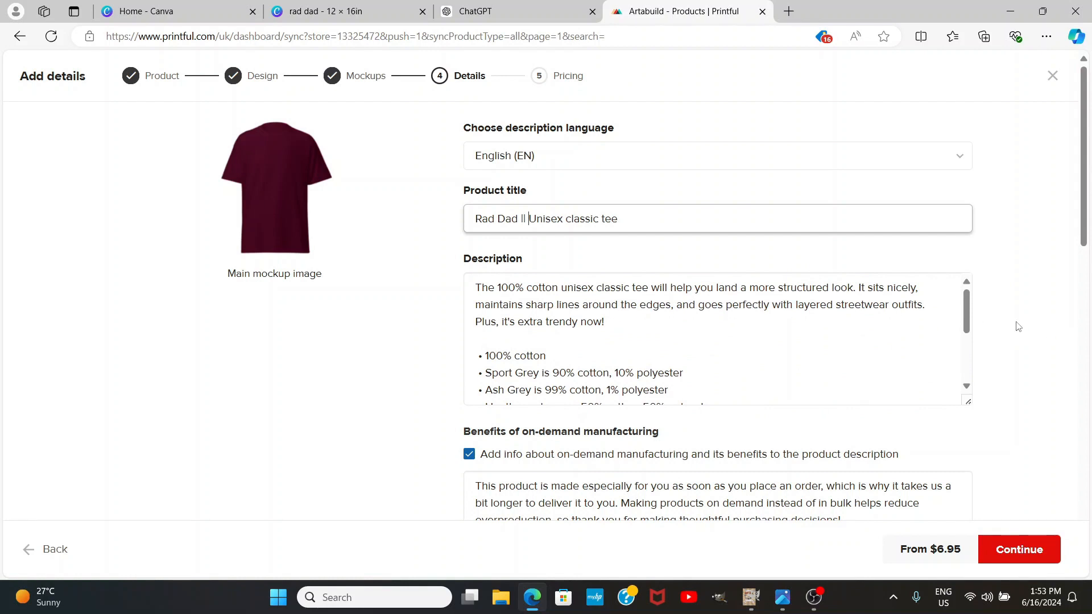
pyautogui.scroll(-2, 1020, 325)
pyautogui.scroll(-2, 1023, 315)
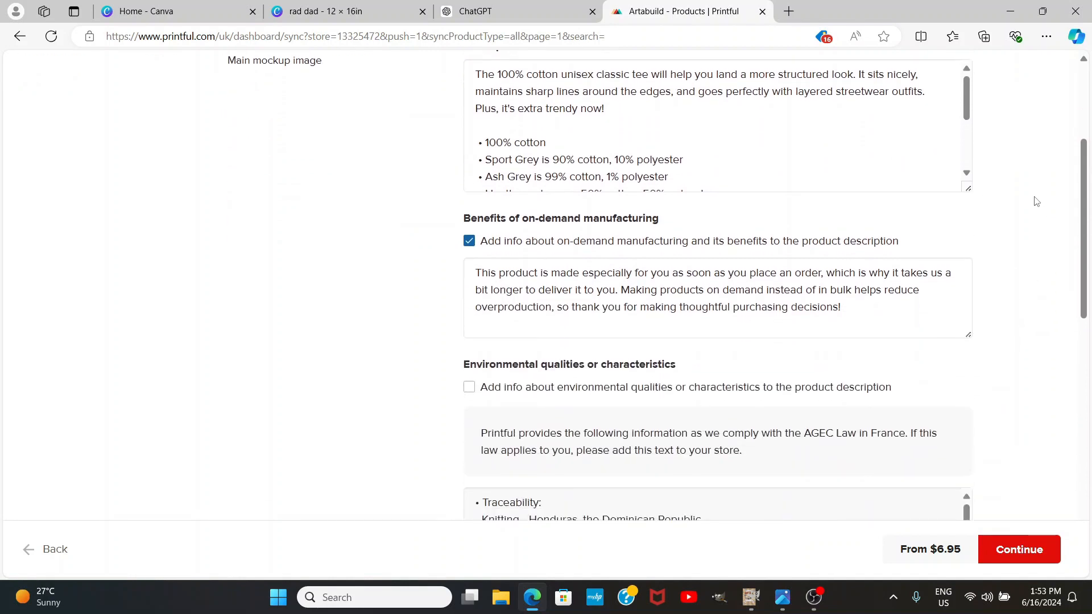
pyautogui.scroll(-1, 1036, 202)
pyautogui.scroll(-1, 1035, 201)
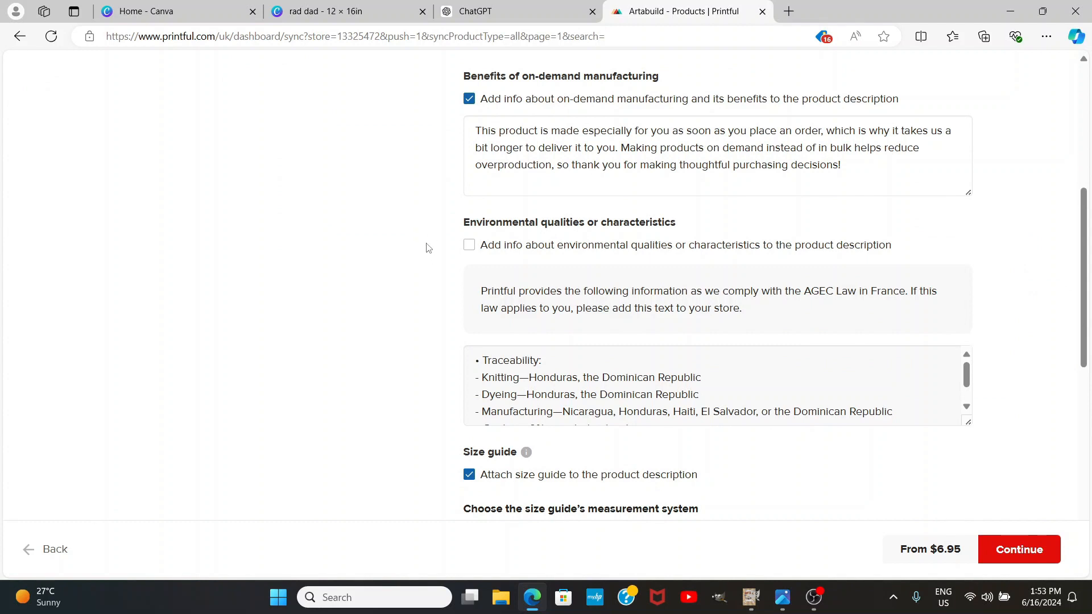
pyautogui.scroll(-4, 428, 247)
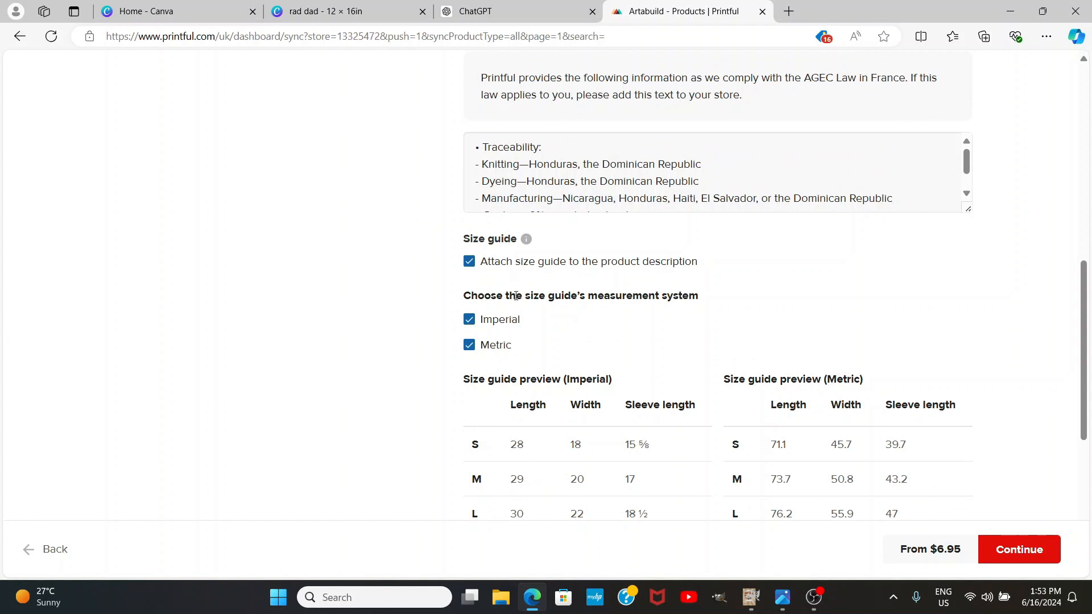
pyautogui.scroll(-1, 406, 287)
pyautogui.scroll(-1, 401, 262)
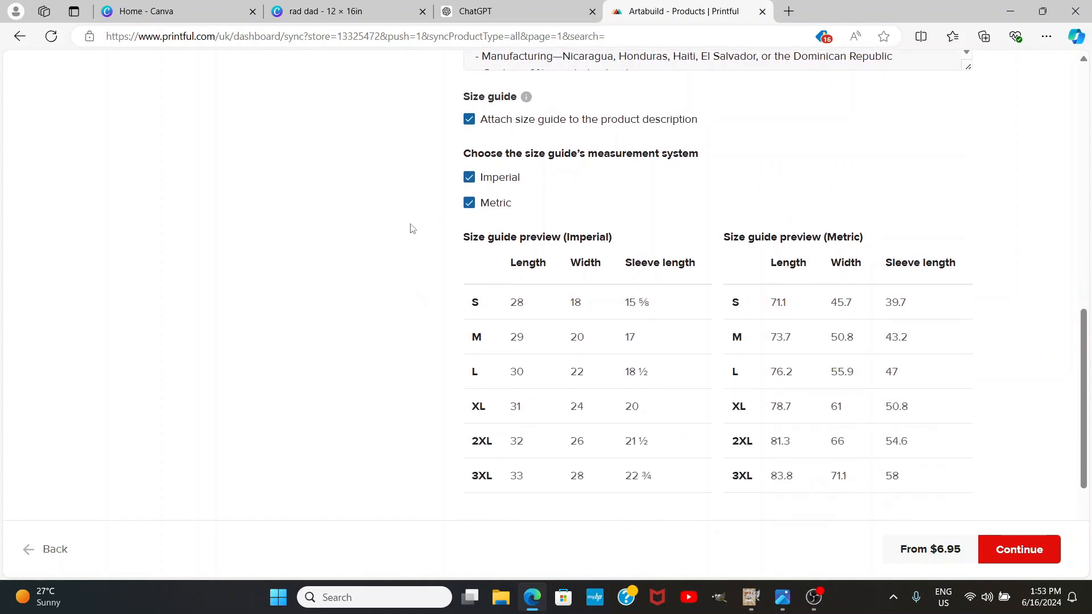
pyautogui.scroll(-3, 412, 229)
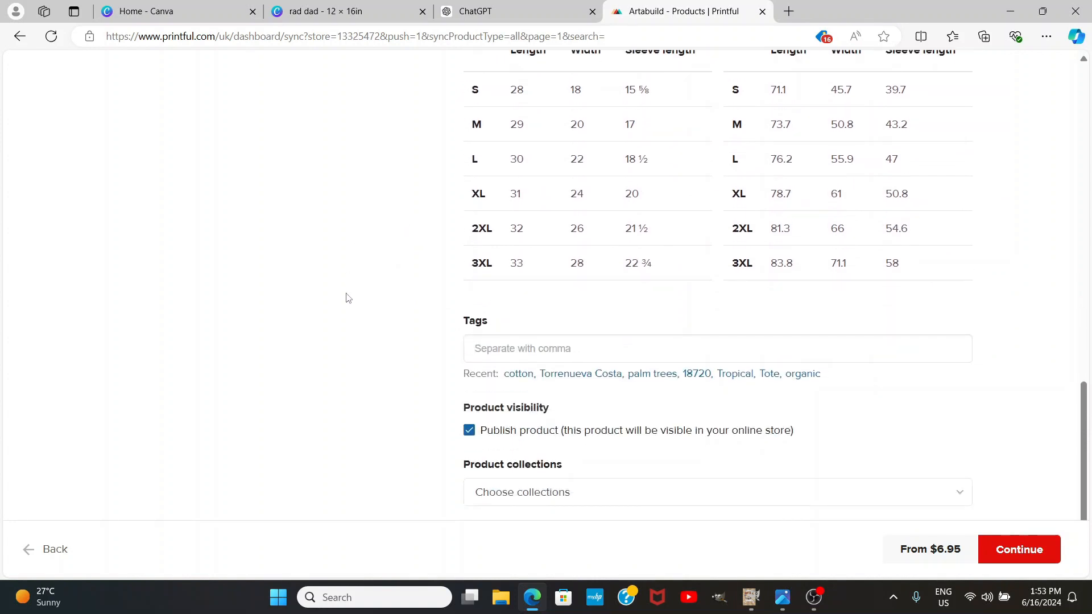
# Step: Add the product tags "fathers day", "dad", "rad dad" and "tee"
pyautogui.click(498, 349)
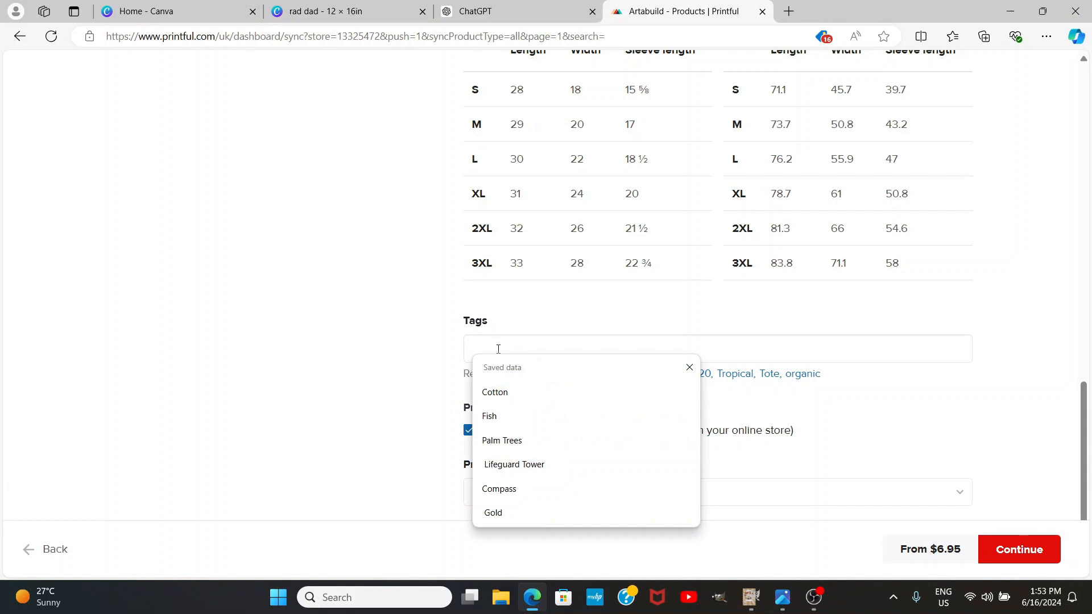
pyautogui.write('fathers day')
pyautogui.press('Return')
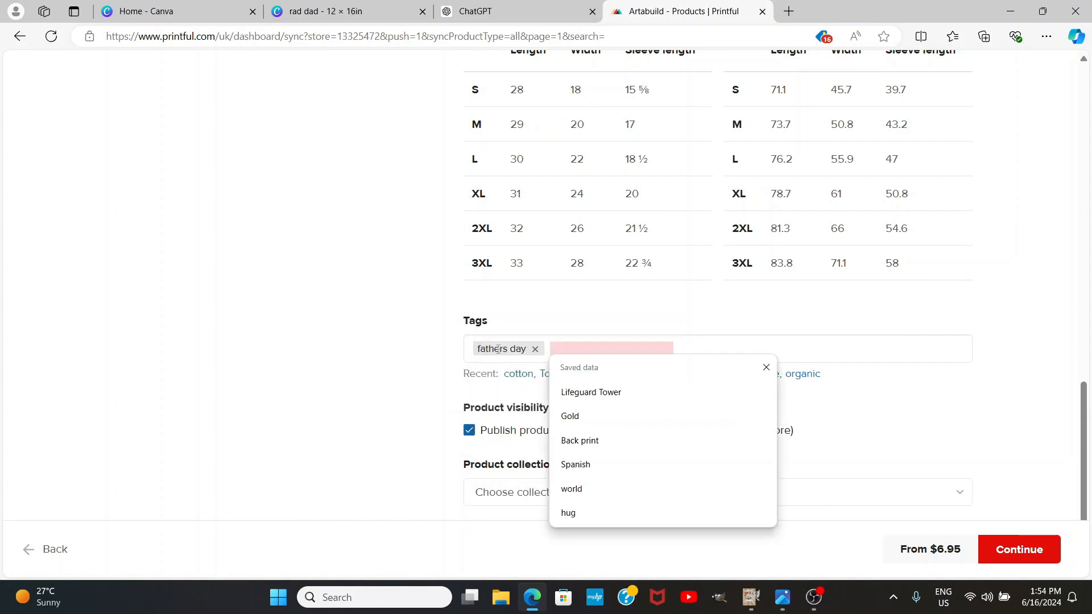
pyautogui.write('dad')
pyautogui.press('Return')
pyautogui.write('rad dad')
pyautogui.press('Return')
pyautogui.write('tee')
pyautogui.press('Return')
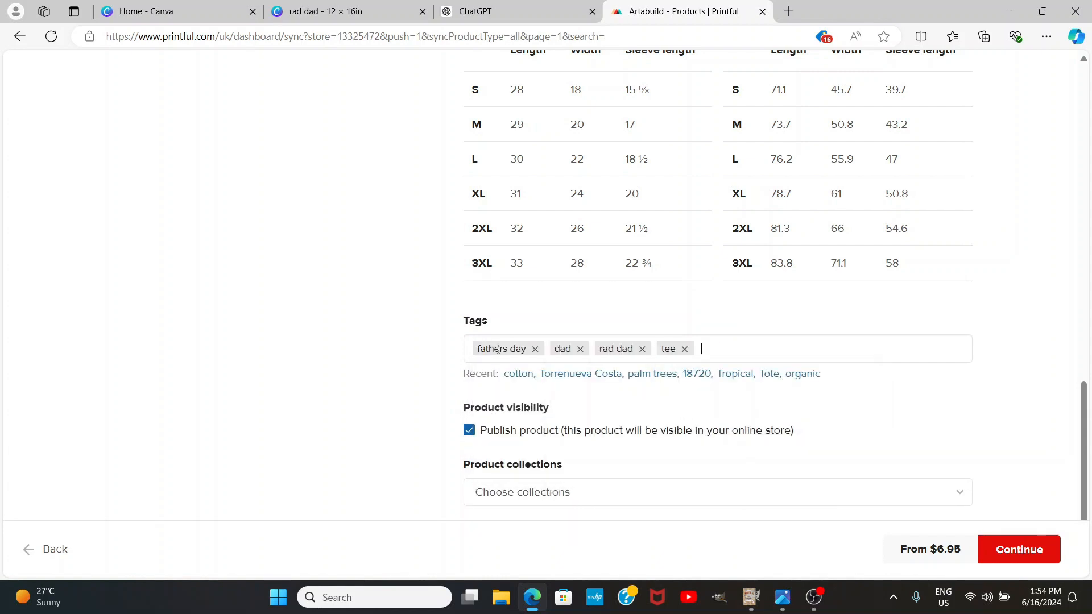
# Step: Add the tags "tee shirt", "classic tee" and "vintage", plus the recently used tag "cotton"
pyautogui.write('tee shirt')
pyautogui.press('Return')
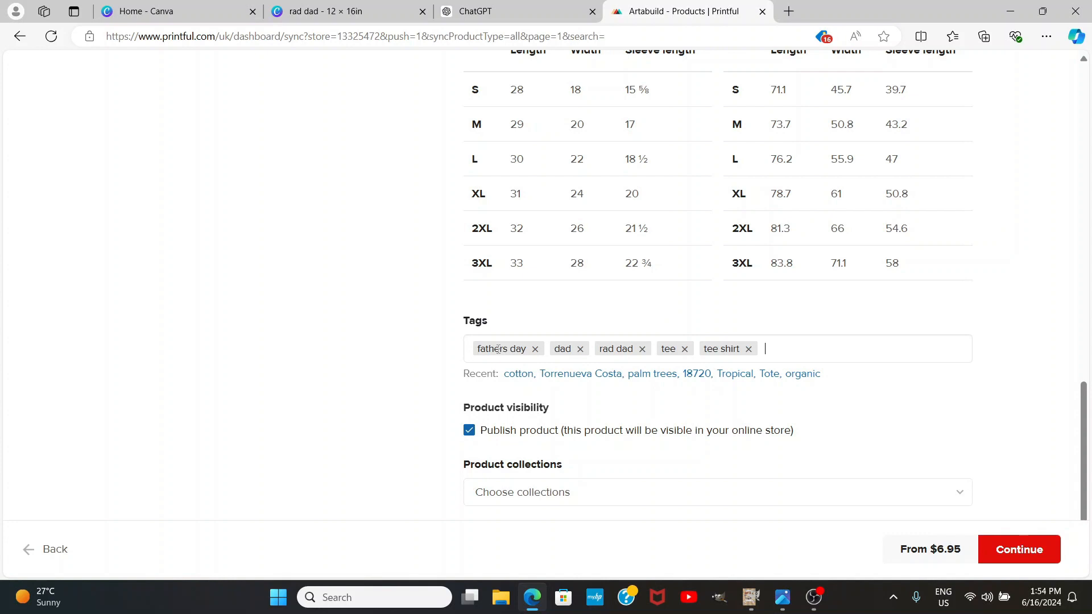
pyautogui.write('classic tee')
pyautogui.press('Return')
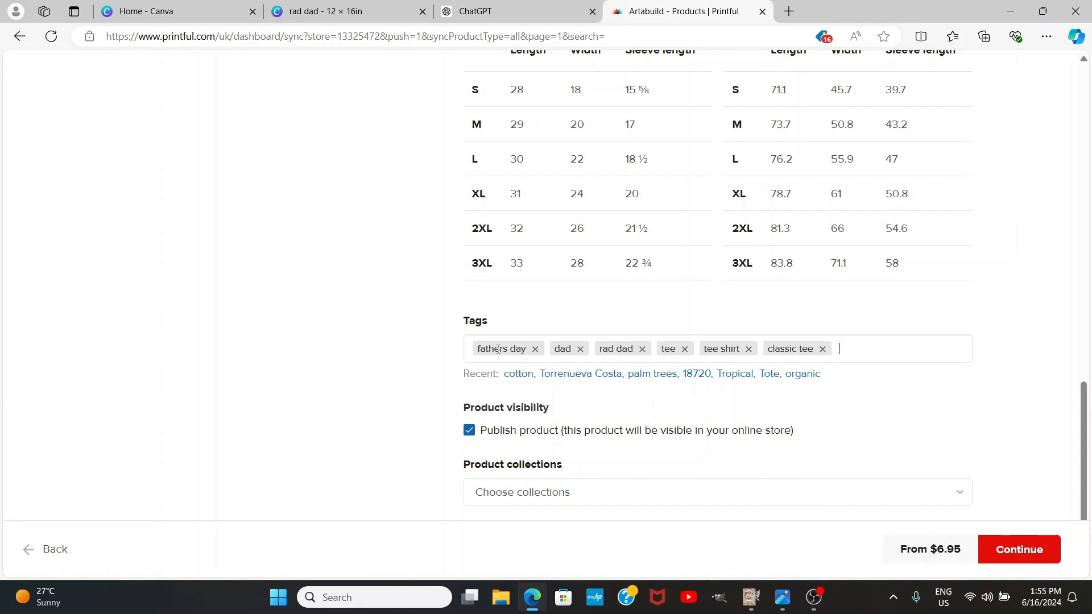
pyautogui.write('vintage')
pyautogui.press('Return')
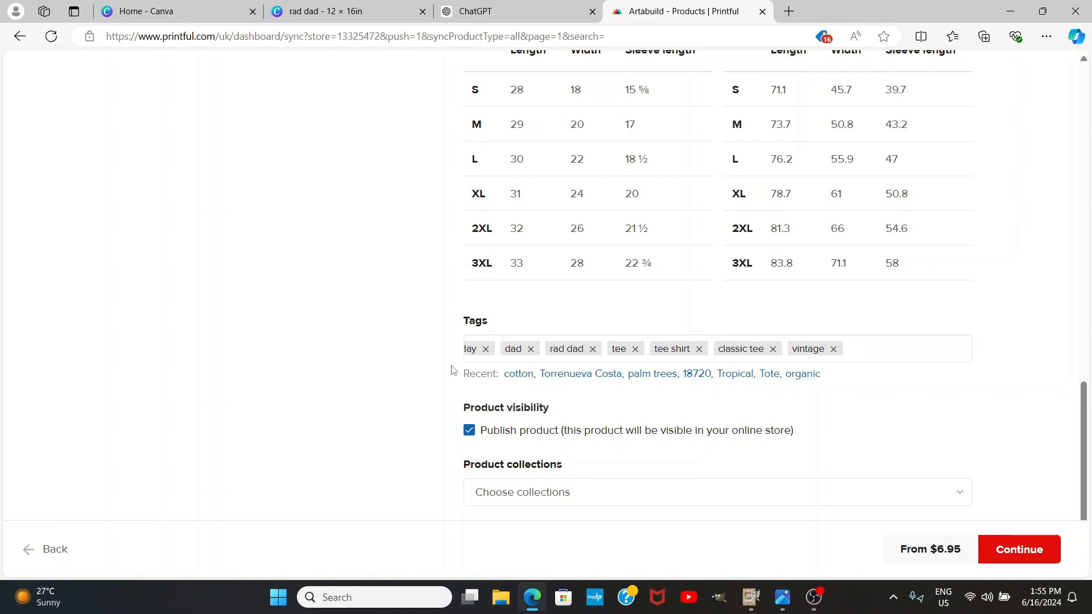
pyautogui.click(518, 374)
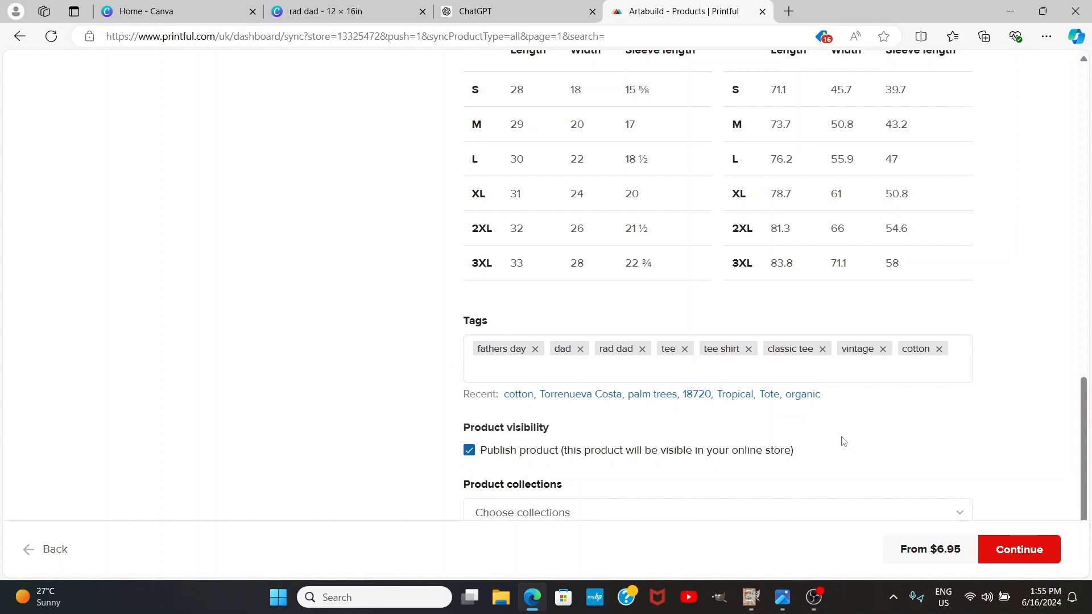
# Step: Assign the product to the "Love, People & Pets!" collection
pyautogui.scroll(-1, 476, 389)
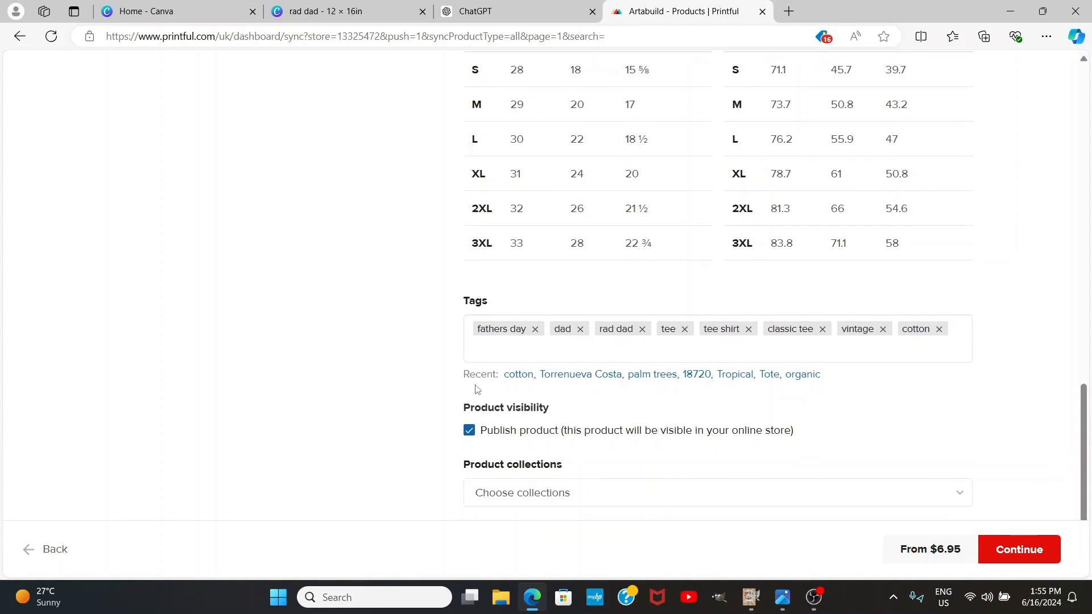
pyautogui.click(962, 494)
pyautogui.scroll(-3, 865, 441)
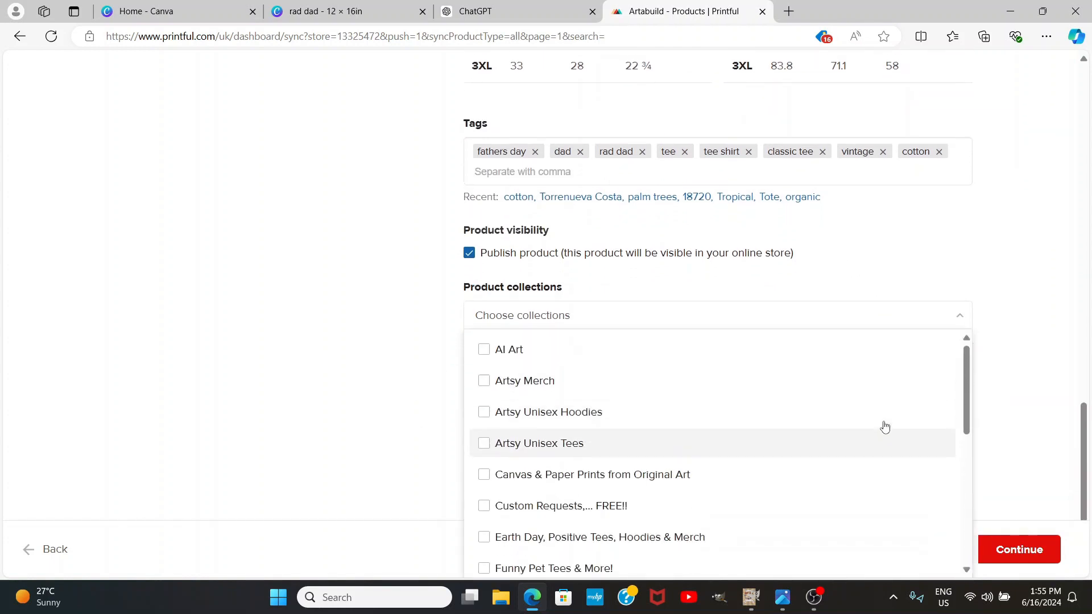
pyautogui.scroll(-1, 937, 364)
pyautogui.scroll(-4, 938, 364)
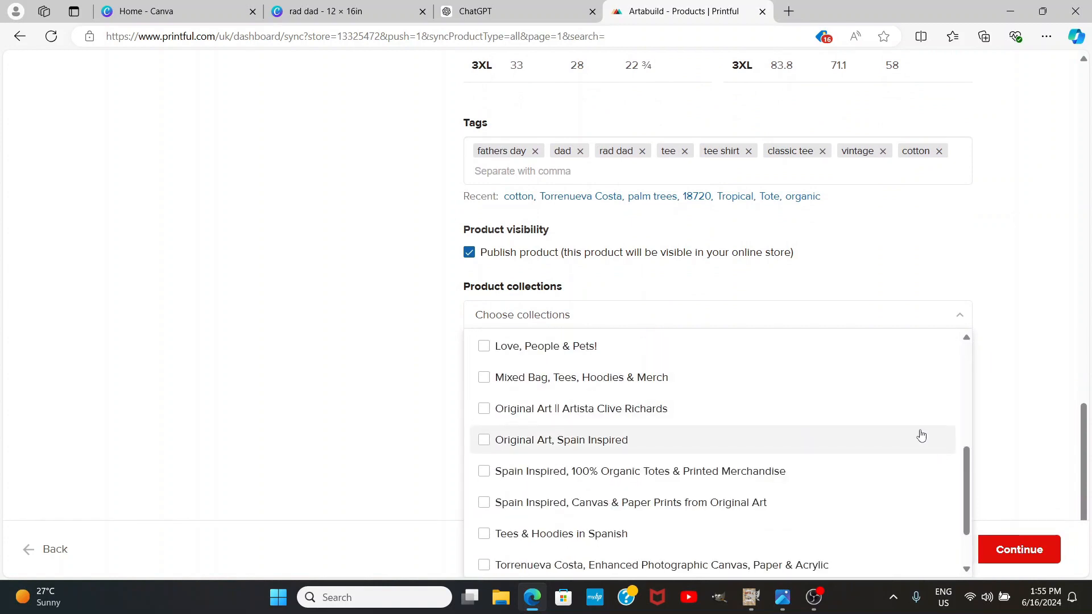
pyautogui.click(484, 346)
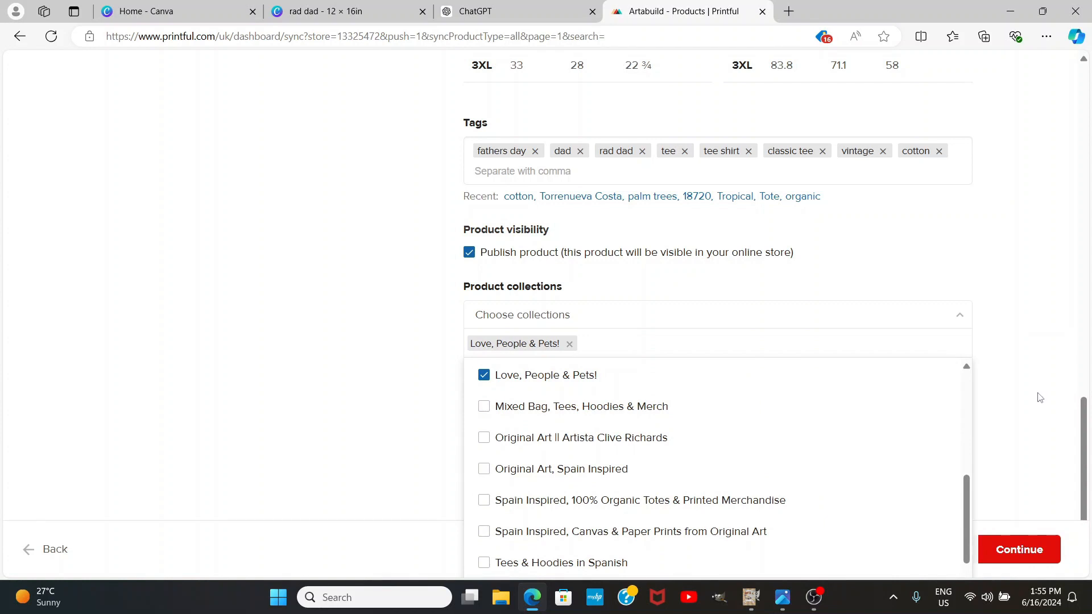
pyautogui.scroll(-1, 1038, 401)
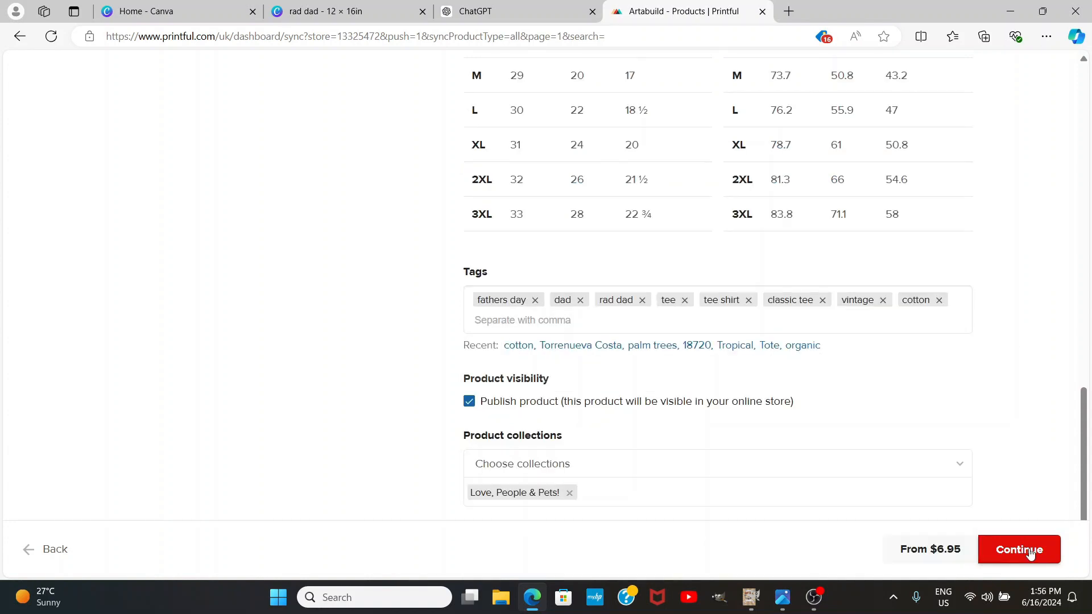
# Step: Proceed to the pricing stage and review the Printful prices, retail prices and estimated earnings for each size
pyautogui.click(1029, 553)
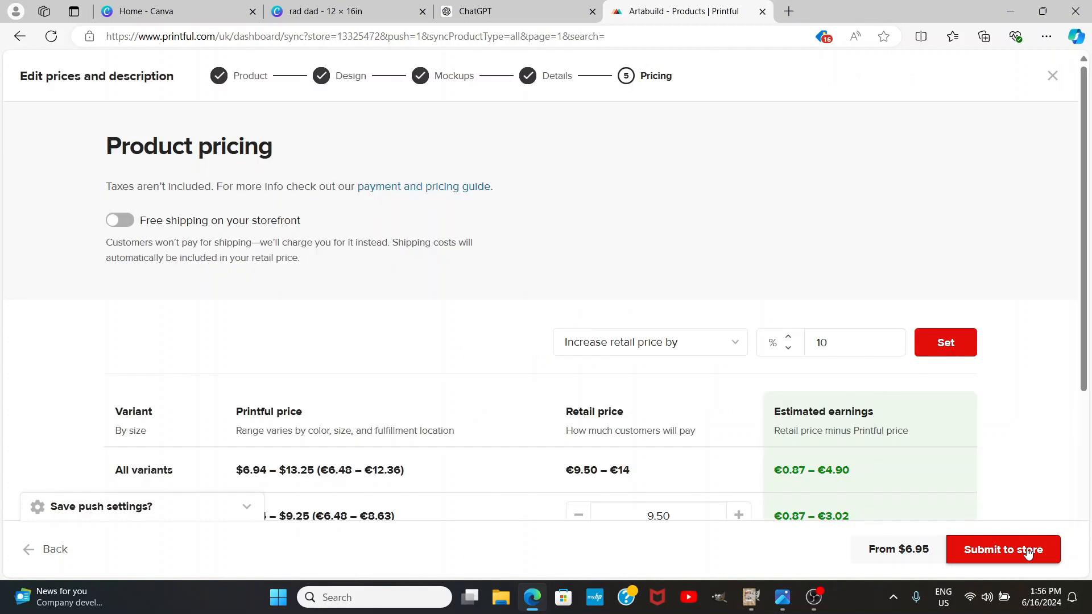
pyautogui.scroll(-2, 1016, 364)
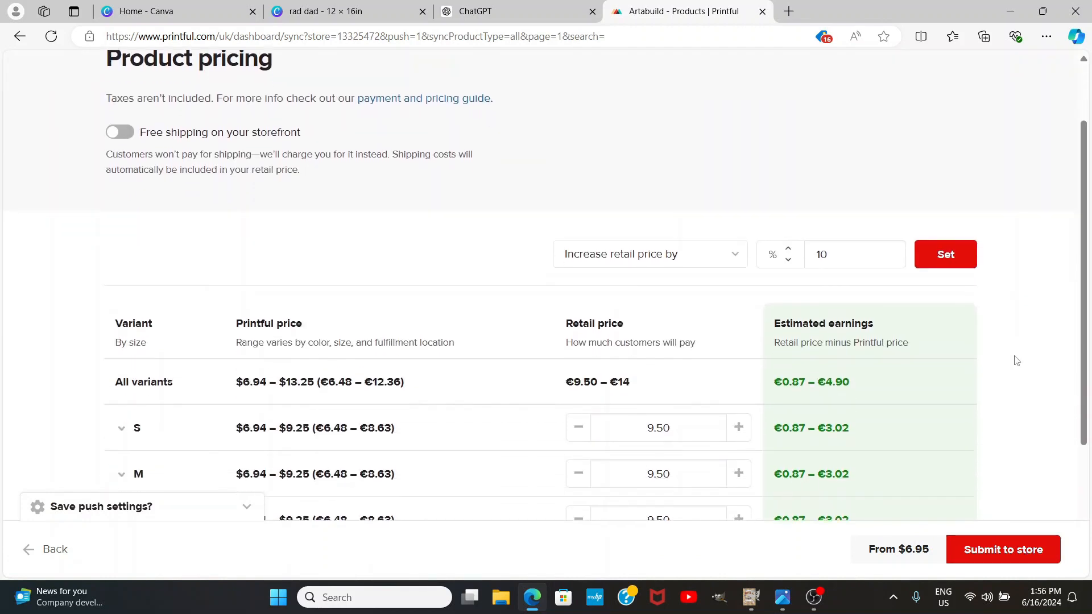
pyautogui.scroll(-3, 1016, 361)
pyautogui.scroll(2, 1016, 361)
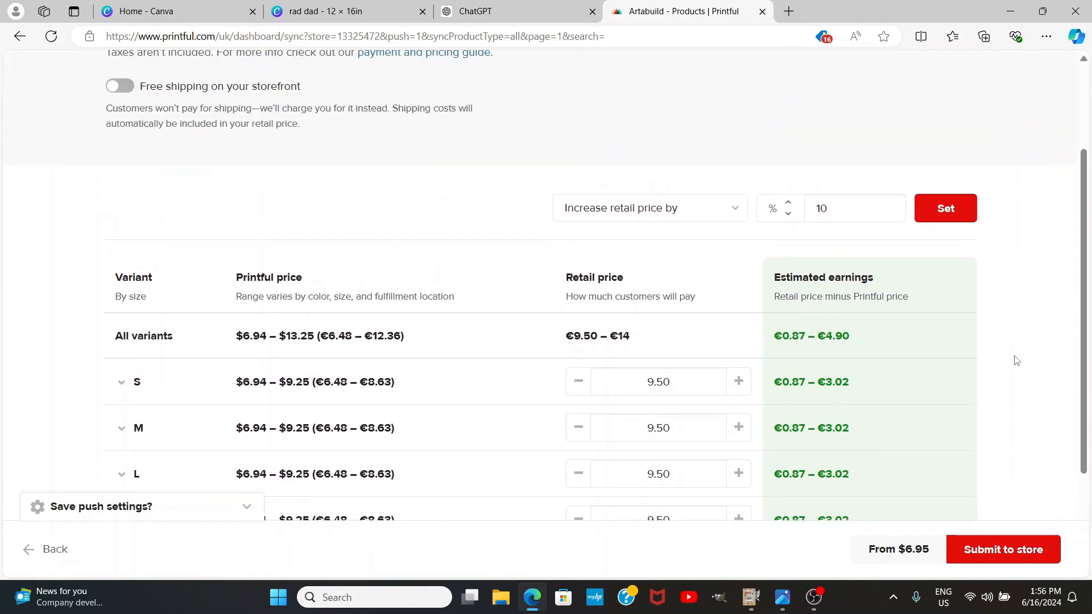
pyautogui.scroll(-1, 1018, 359)
pyautogui.scroll(-1, 1019, 360)
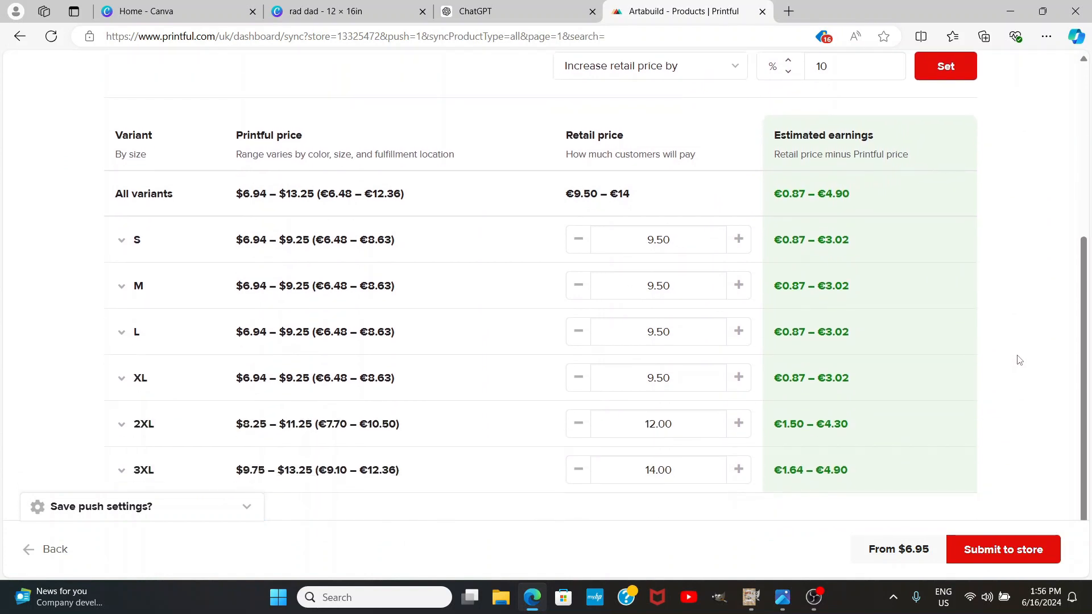
pyautogui.scroll(1, 1019, 360)
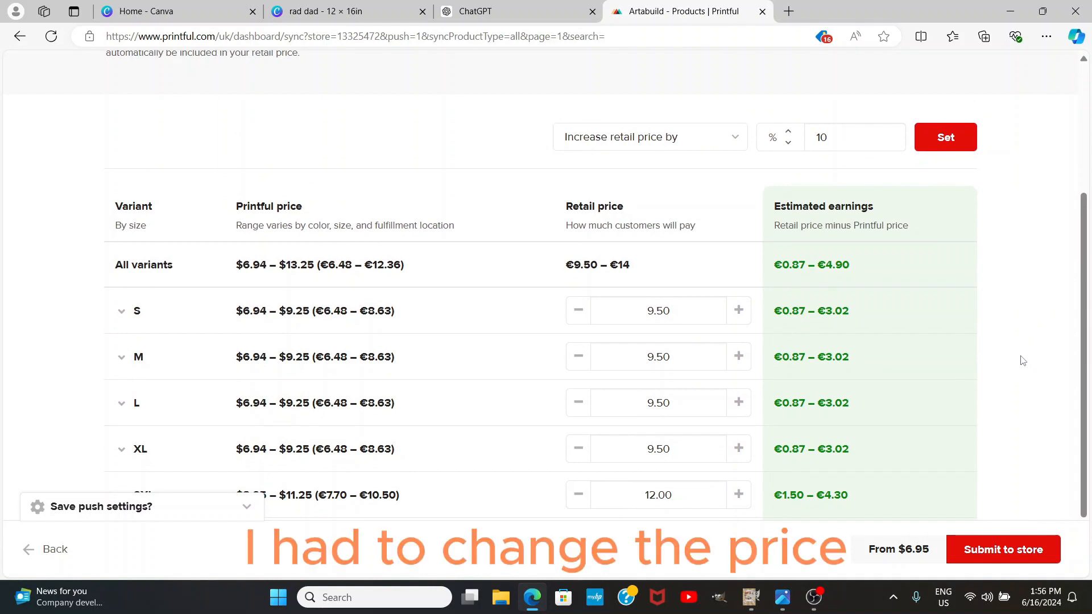
pyautogui.scroll(2, 1015, 360)
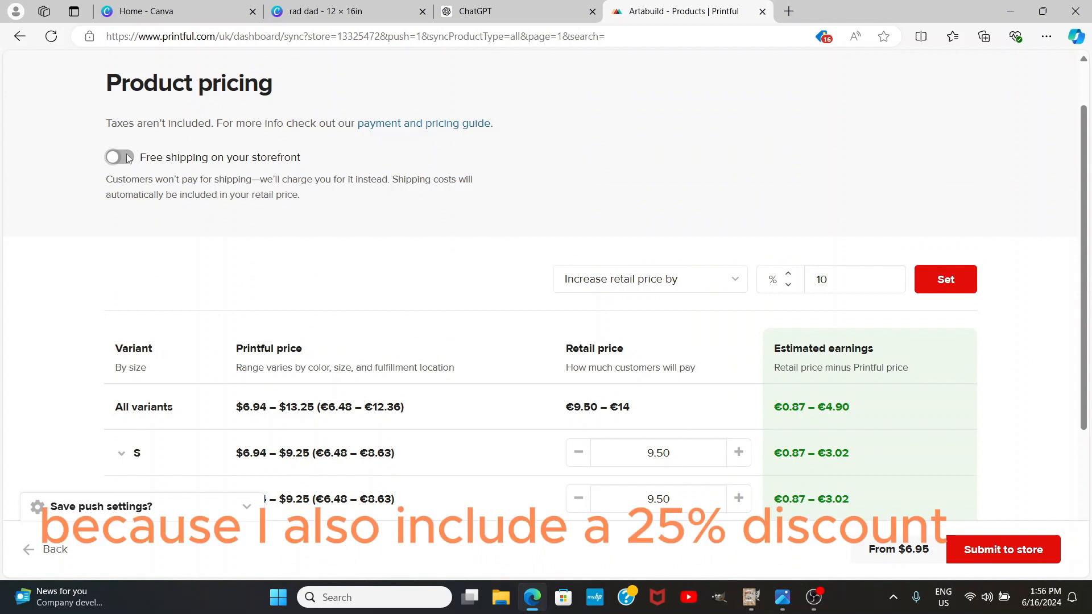
# Step: Turn on free shipping for the storefront and check the retail prices and estimated earnings per size
pyautogui.click(120, 158)
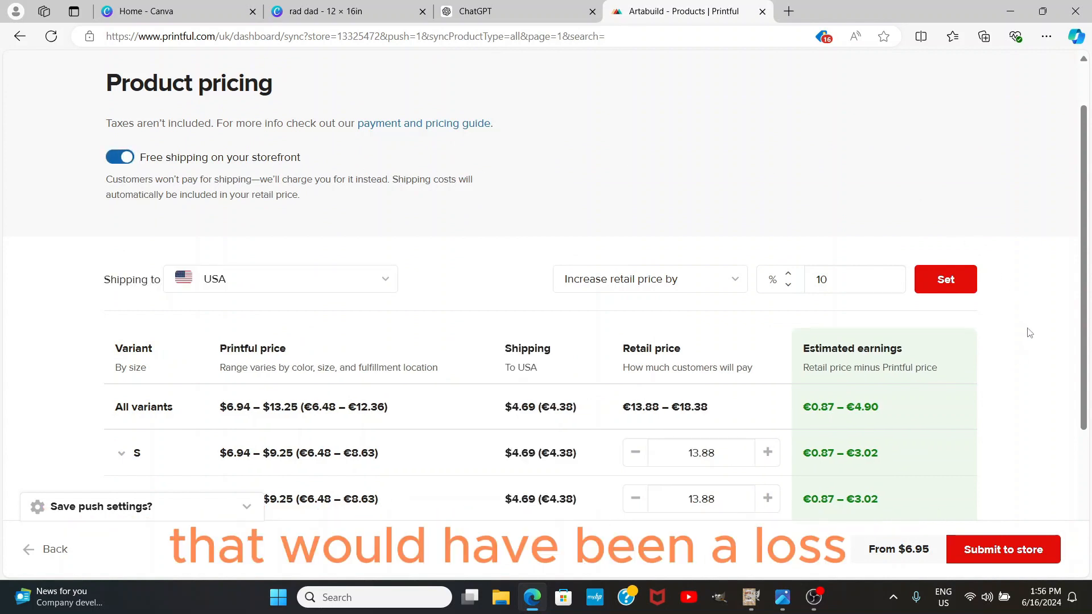
pyautogui.scroll(-3, 1030, 338)
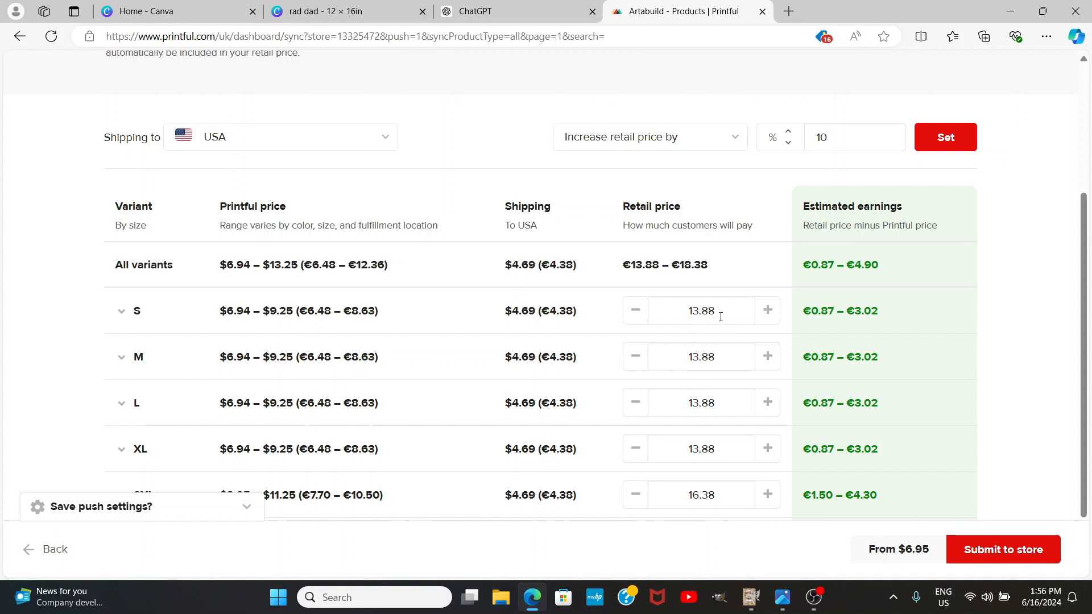
pyautogui.scroll(-1, 721, 317)
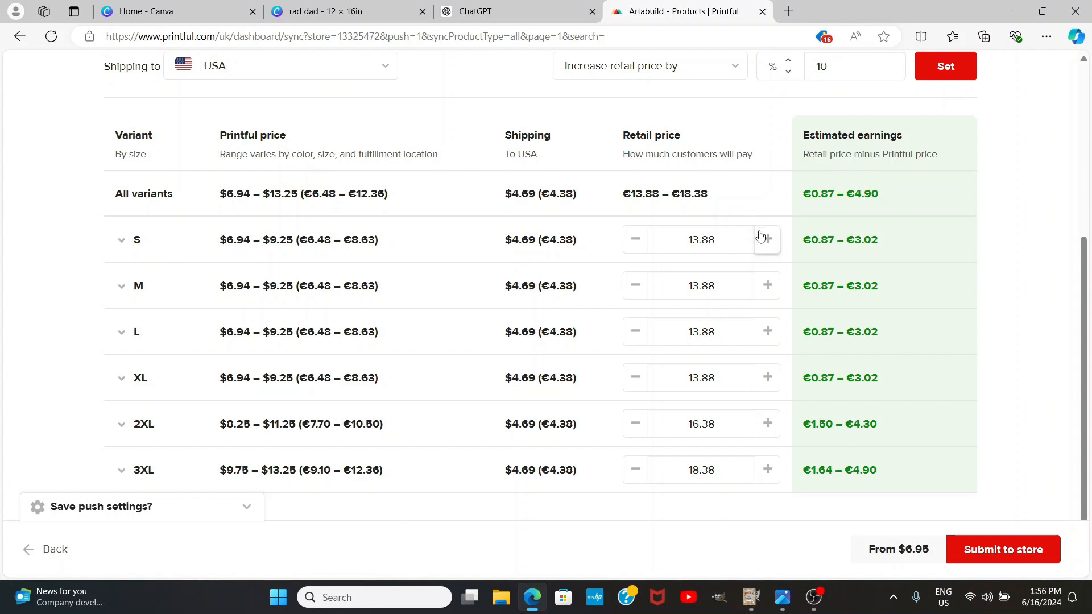
pyautogui.scroll(1, 756, 210)
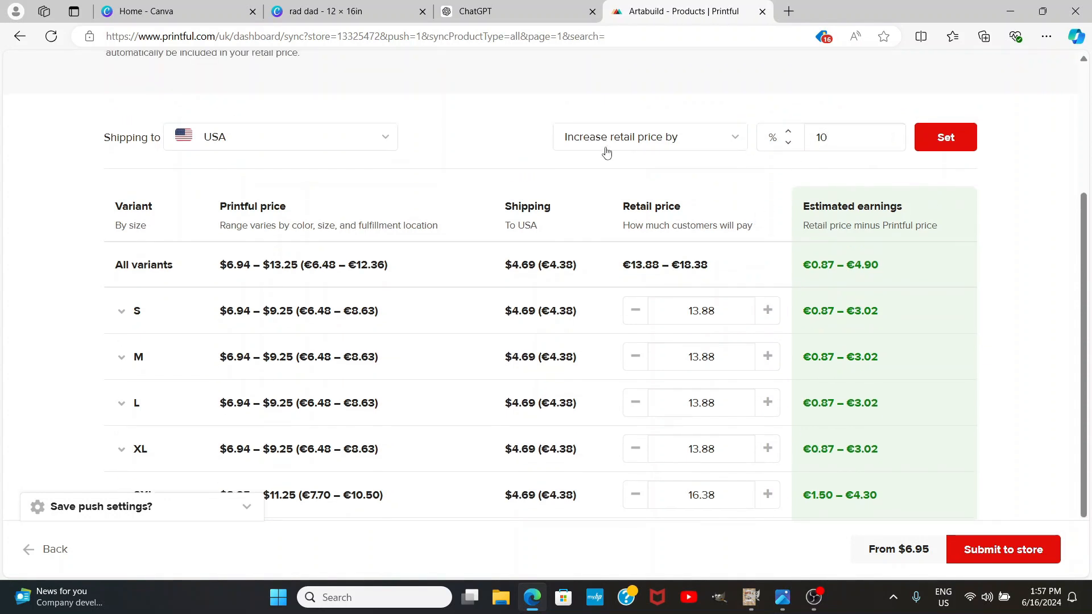
# Step: Set the retail price of all size variants to $18.88
pyautogui.click(733, 141)
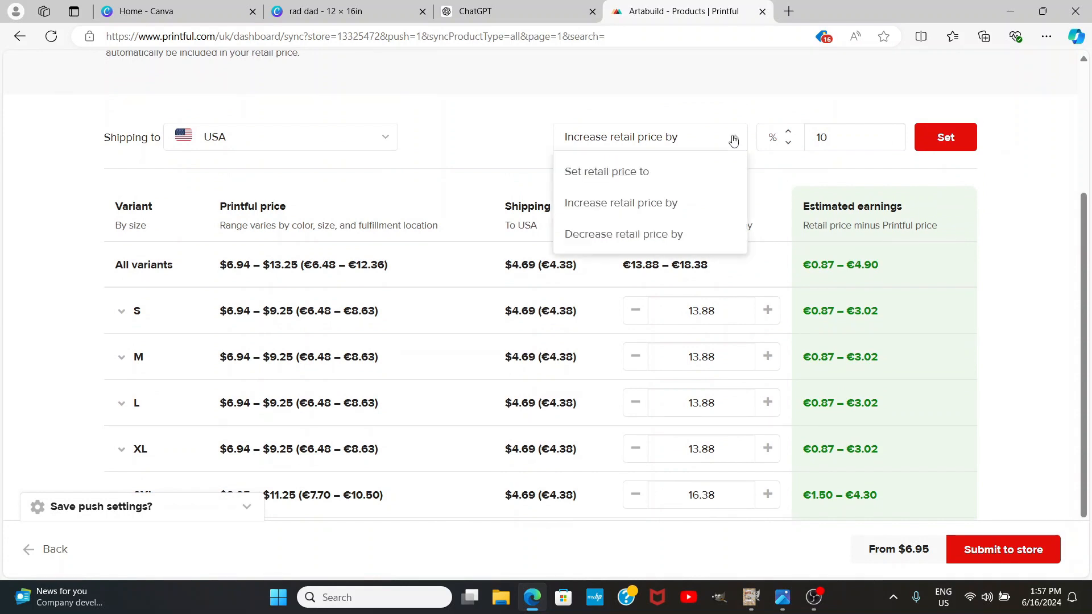
pyautogui.click(633, 176)
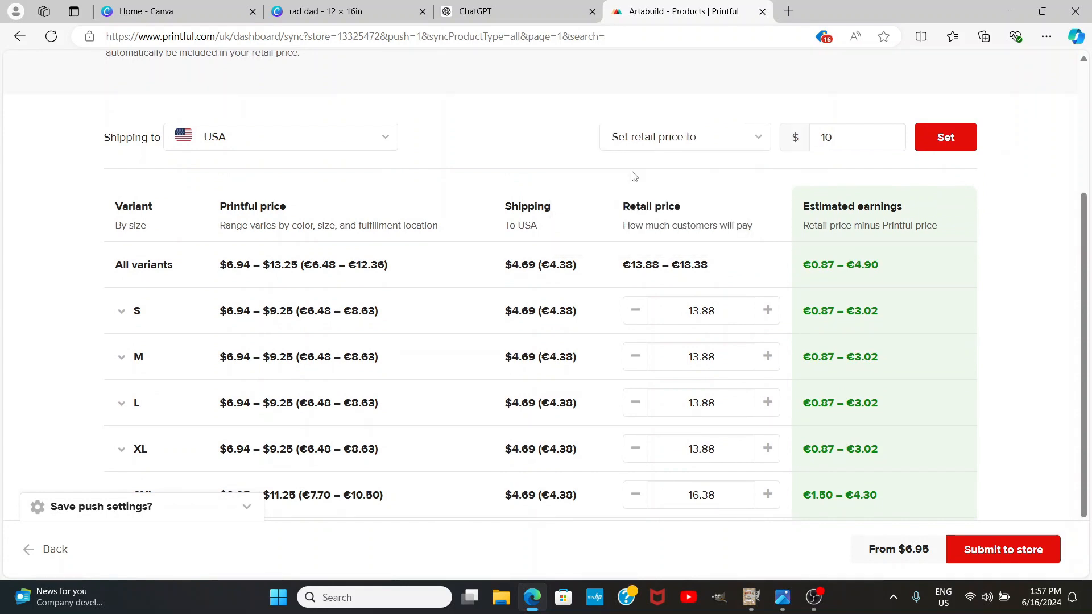
pyautogui.click(832, 138)
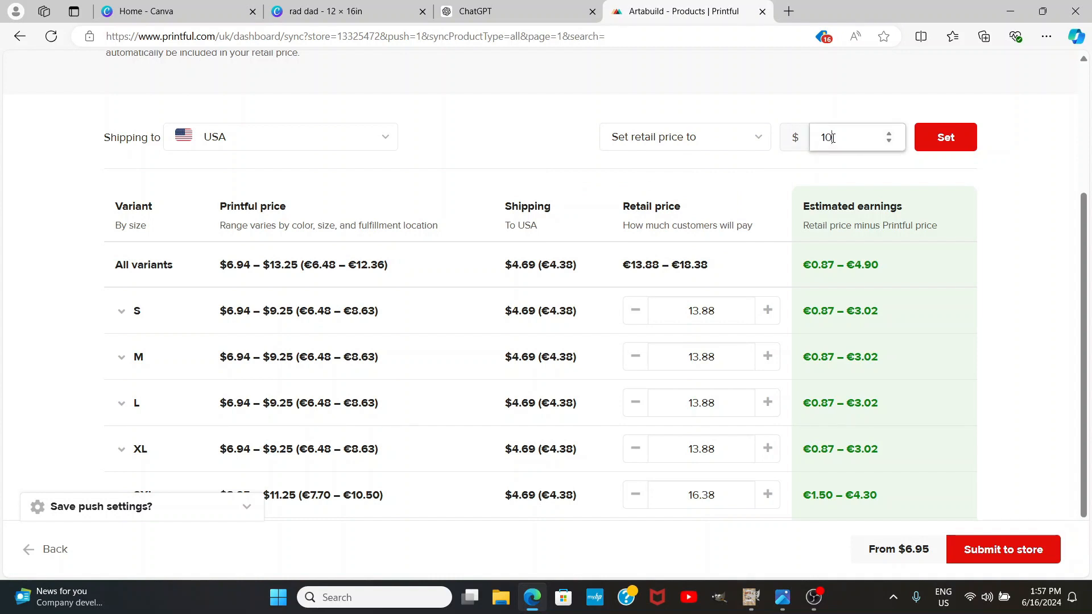
pyautogui.press('BackSpace')
pyautogui.press('BackSpace')
pyautogui.write('18.88')
pyautogui.scroll(-1, 748, 310)
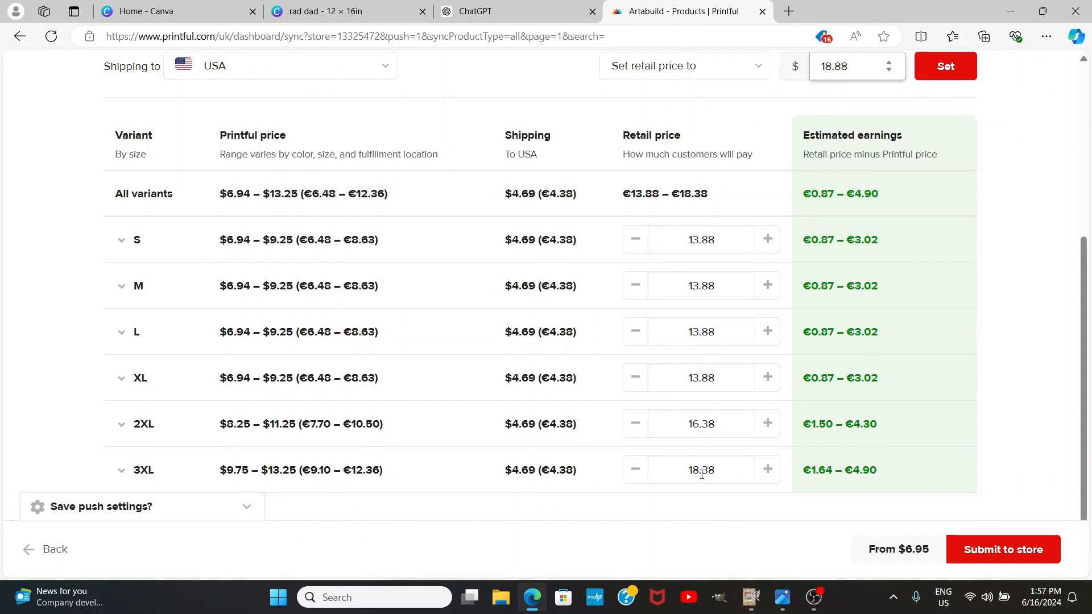
pyautogui.scroll(2, 753, 274)
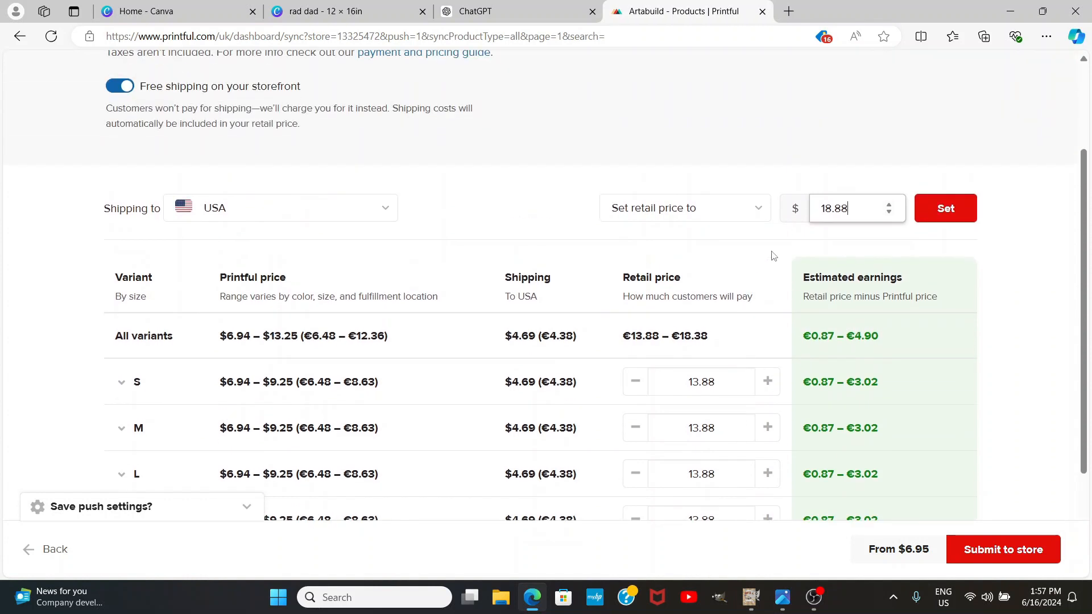
pyautogui.click(944, 218)
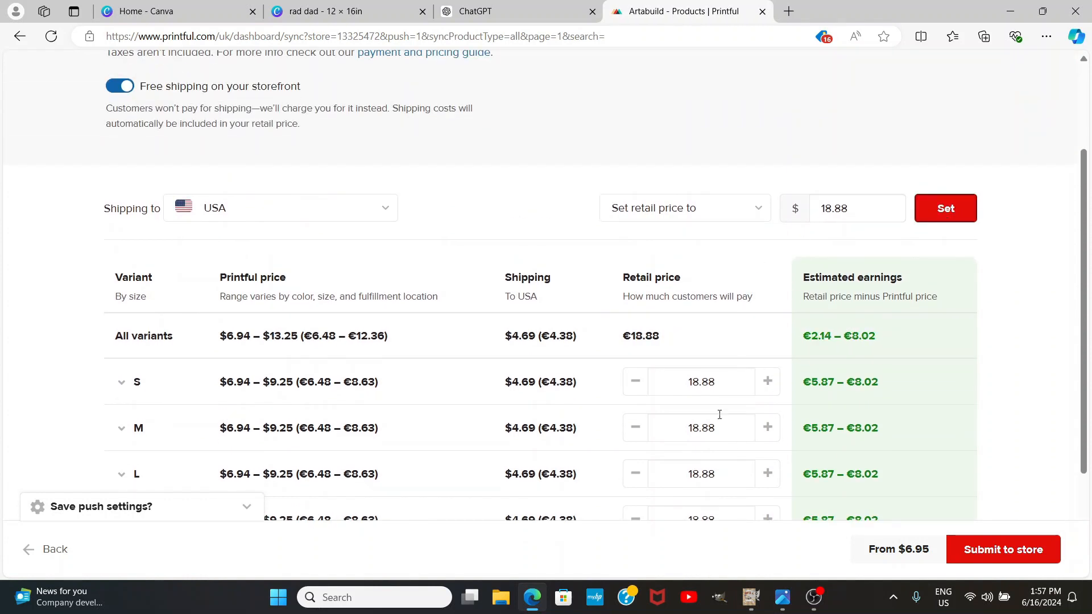
# Step: Set the retail price to 21.88 for size 2XL and 23.88 for size 3XL
pyautogui.scroll(-2, 719, 415)
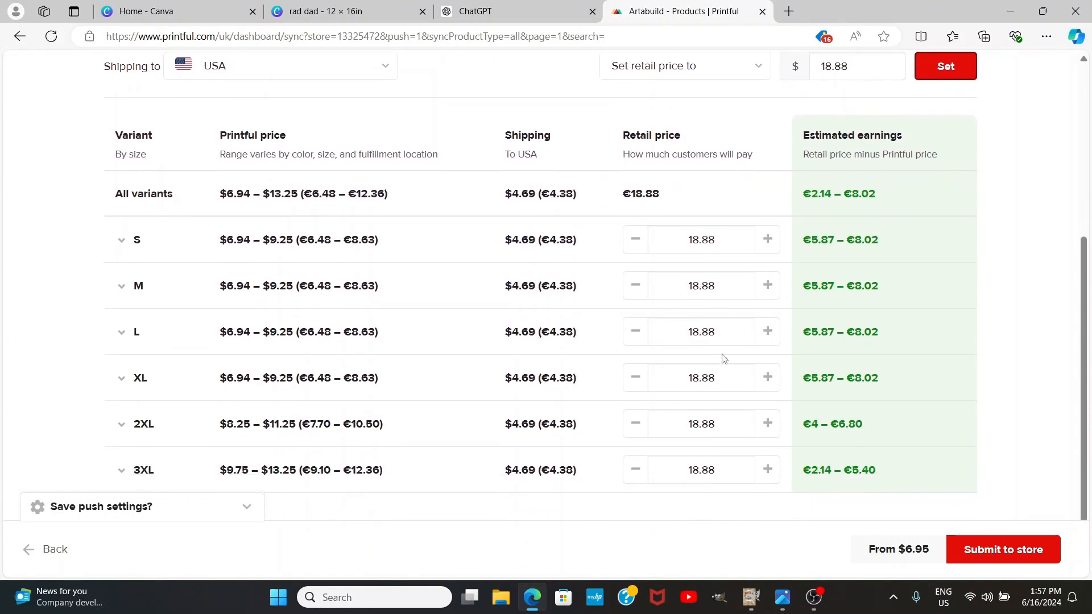
pyautogui.click(699, 424)
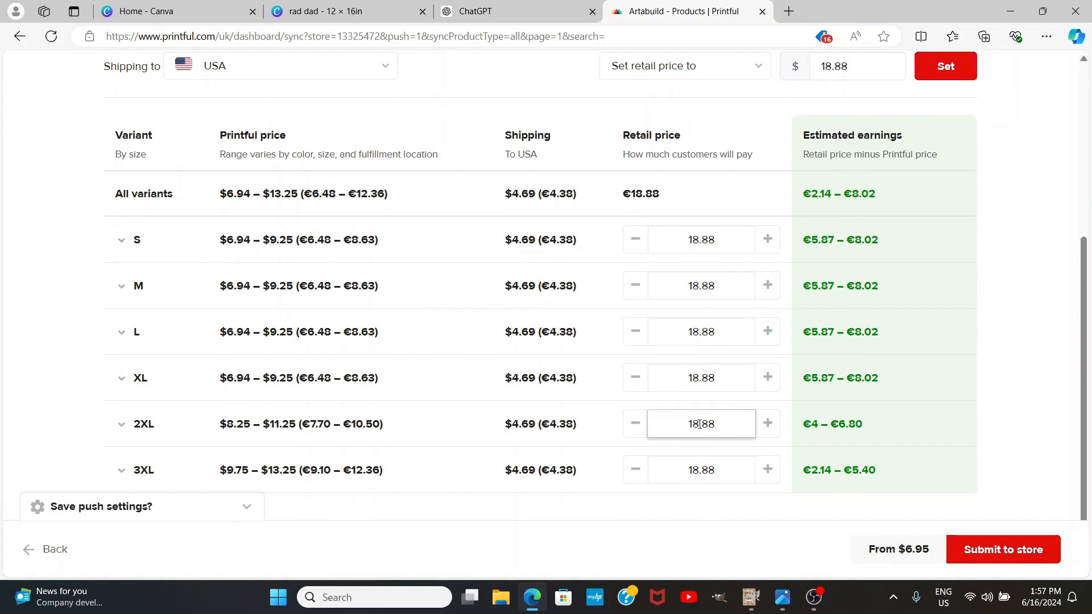
pyautogui.press('BackSpace')
pyautogui.press('BackSpace')
pyautogui.write('21')
pyautogui.click(700, 470)
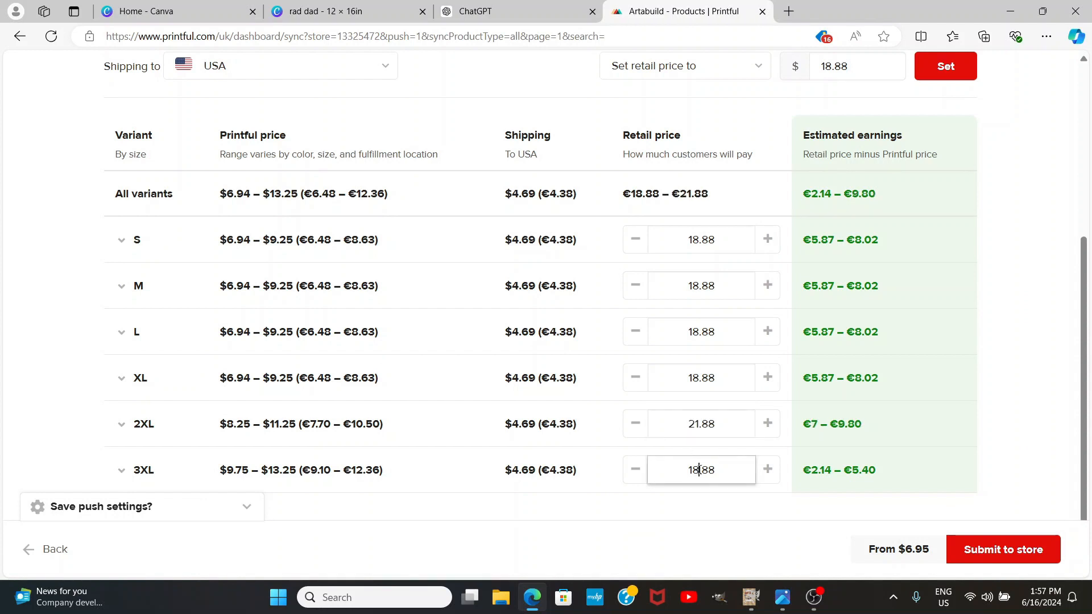
pyautogui.press('BackSpace')
pyautogui.press('BackSpace')
pyautogui.write('23')
# Step: Submit the product to the store and check the new Rad Dad tee in the Artabuild product list
pyautogui.click(1005, 550)
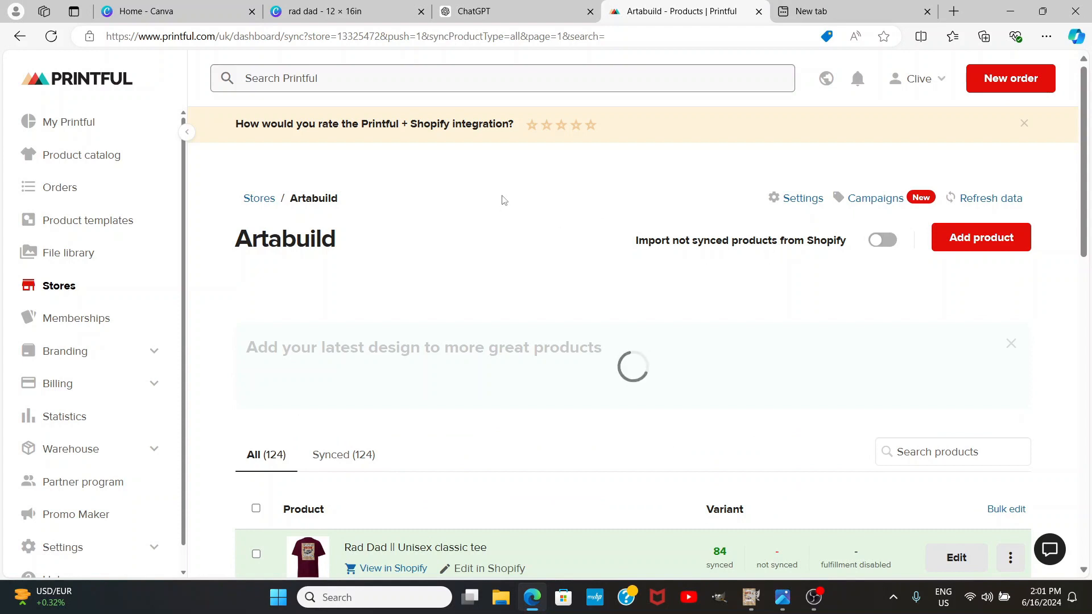
pyautogui.scroll(-3, 502, 193)
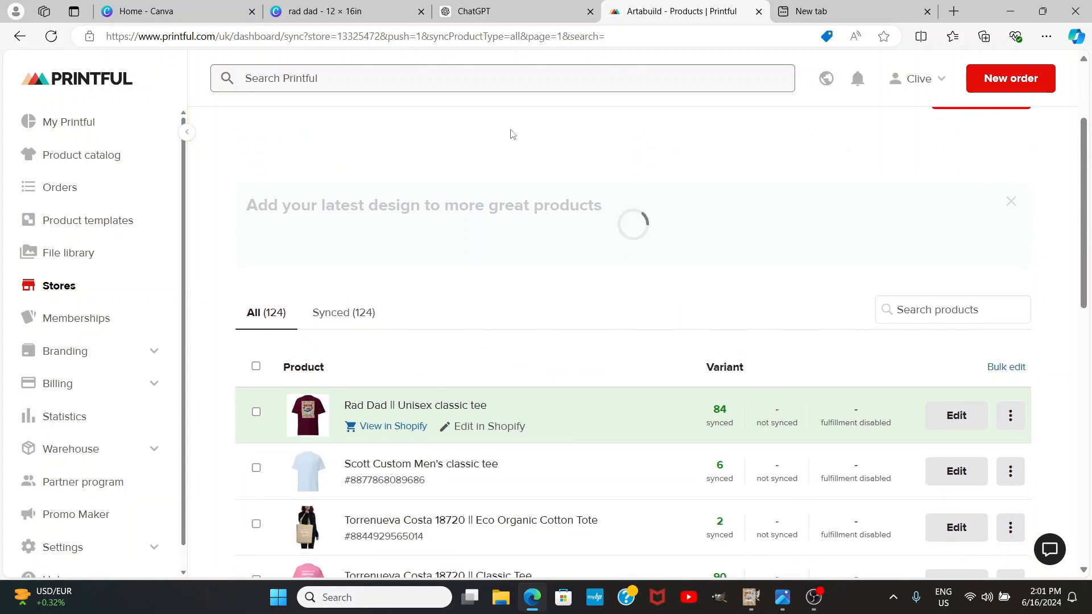
pyautogui.scroll(1, 510, 148)
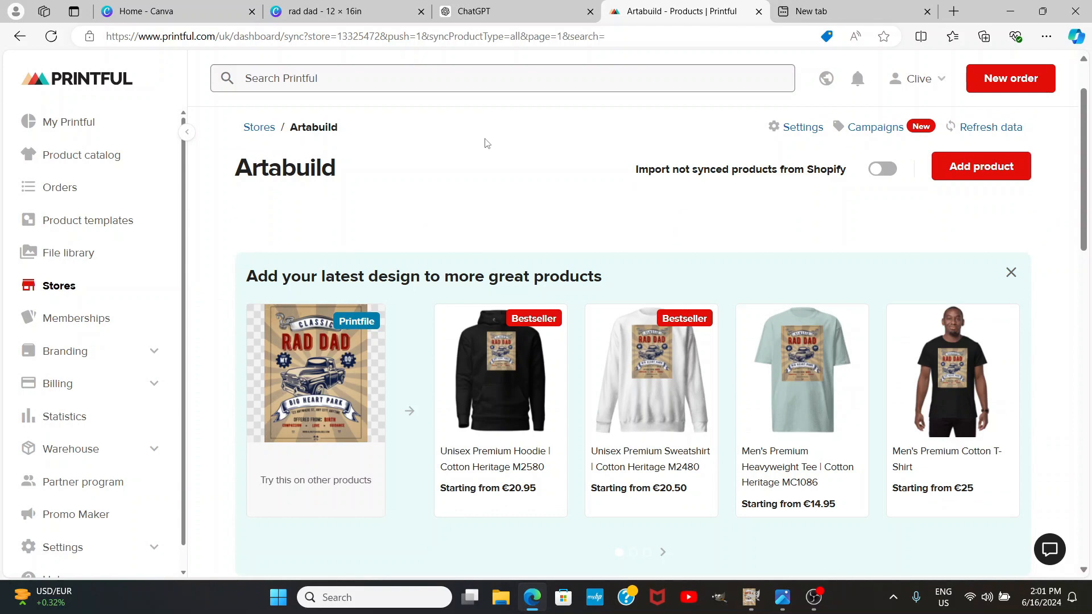
pyautogui.scroll(-5, 556, 159)
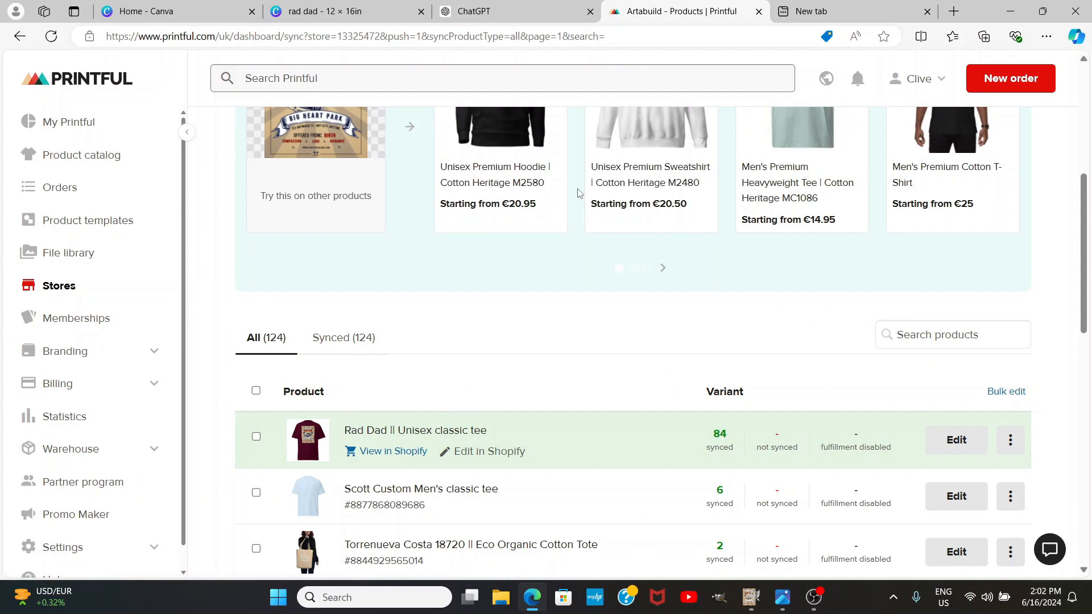
pyautogui.scroll(5, 581, 193)
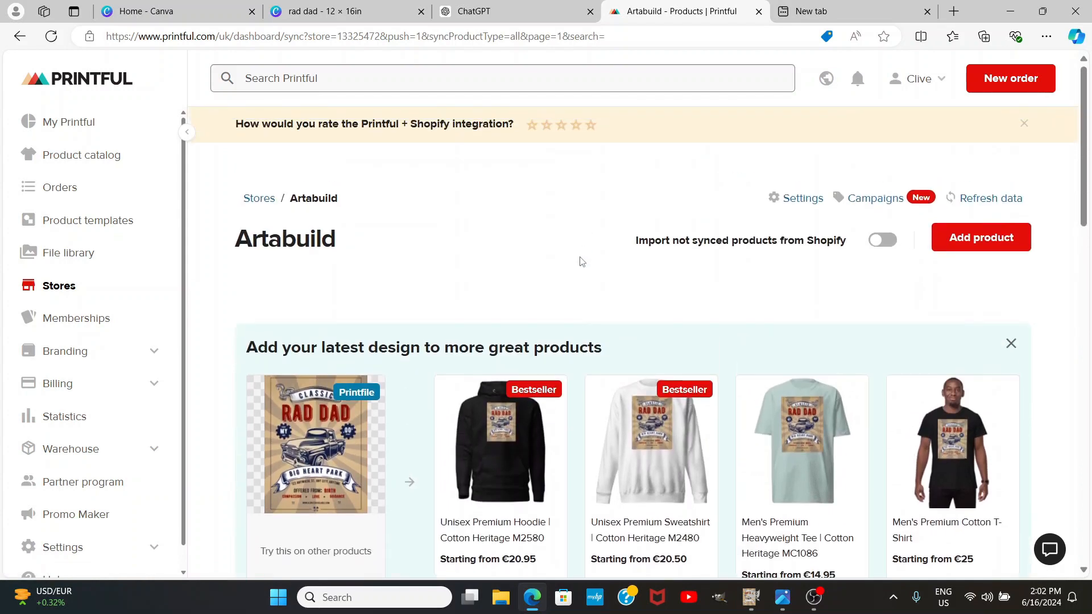
# Step: Switch to the Artabuild storefront and open the Rad Dad Unisex classic tee from the Love, People & Pets! collection
pyautogui.click(855, 13)
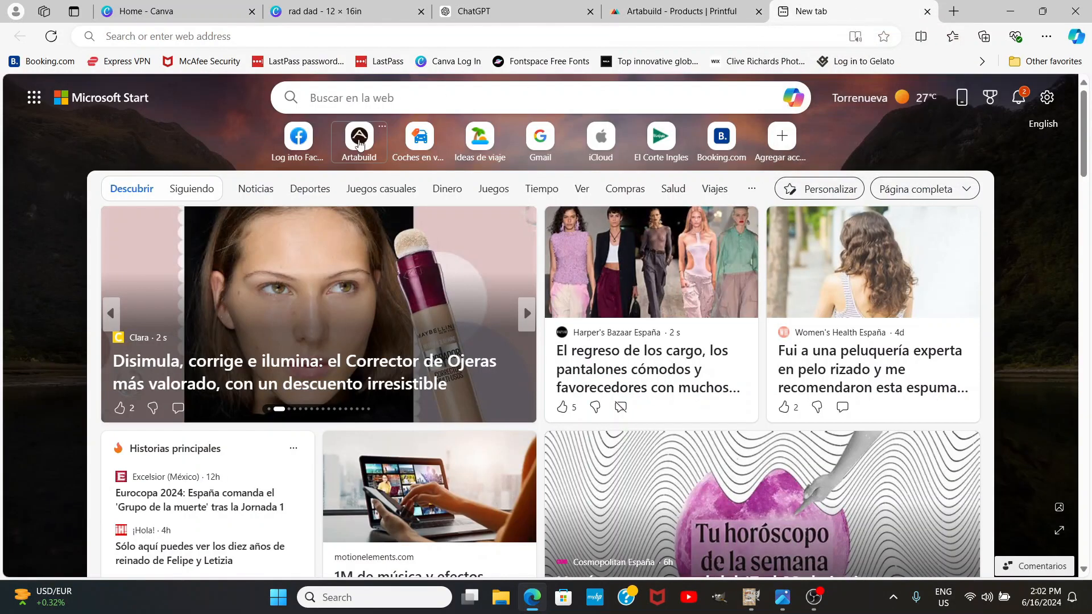
pyautogui.click(360, 144)
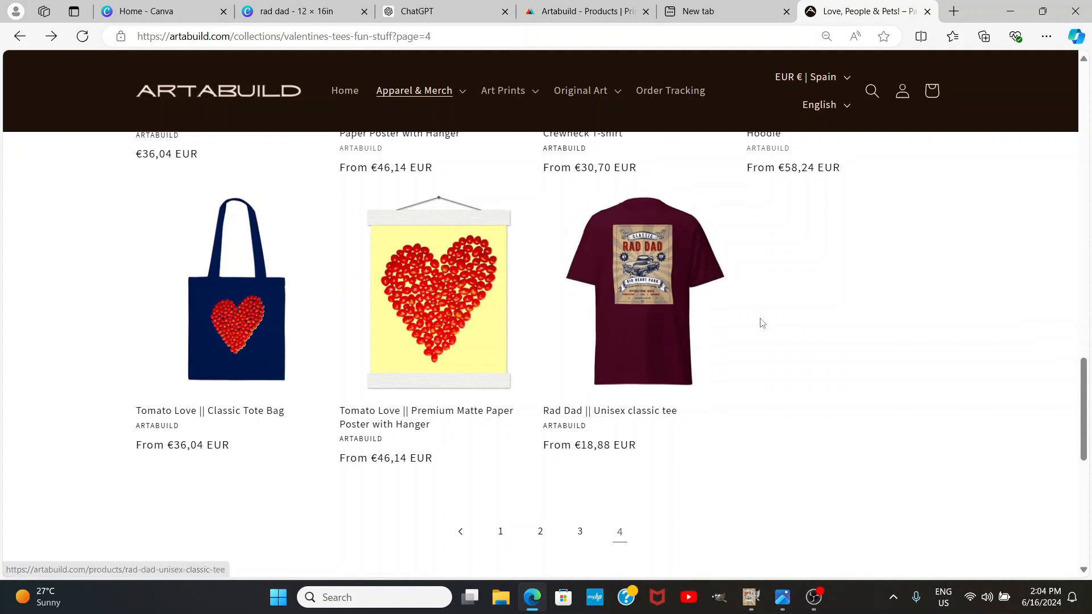
pyautogui.scroll(2, 763, 323)
pyautogui.scroll(-2, 763, 323)
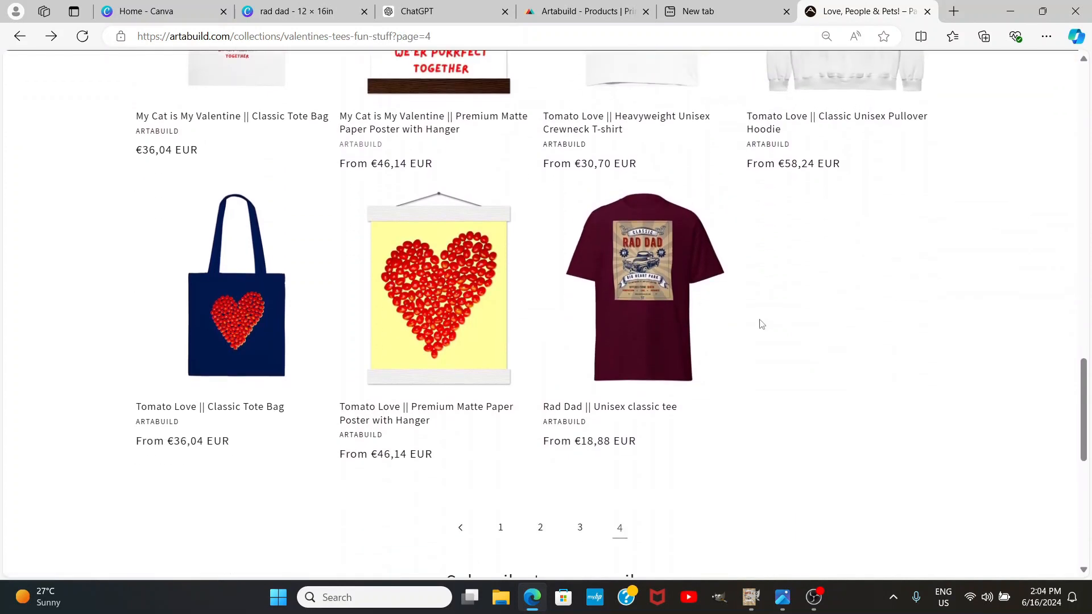
pyautogui.click(654, 291)
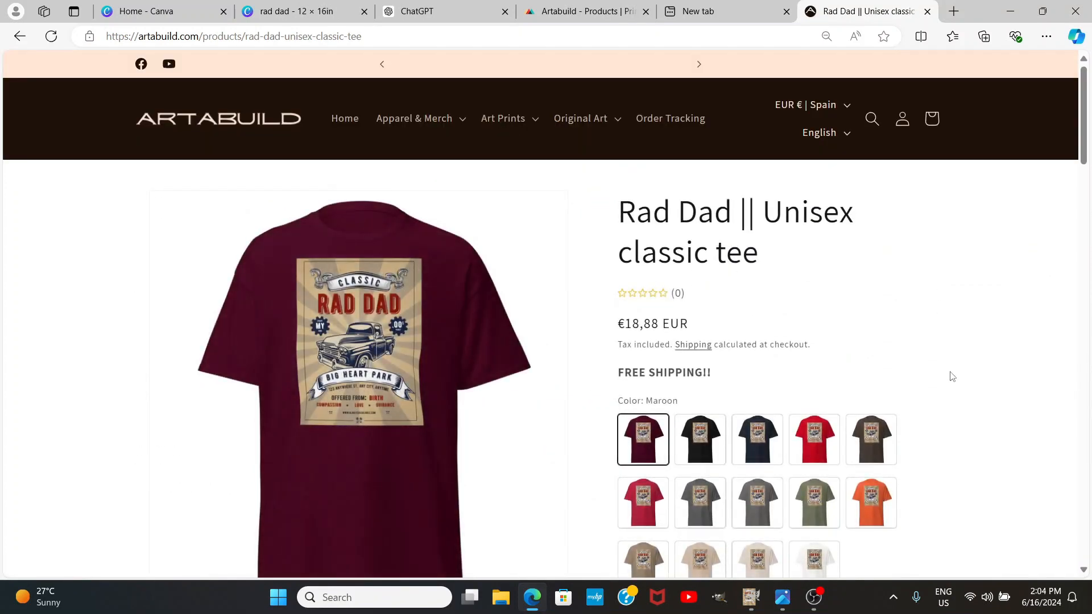
# Step: Preview the Rad Dad tee in Orange, Red, Natural and Dark Heather on its product page
pyautogui.scroll(-1, 953, 373)
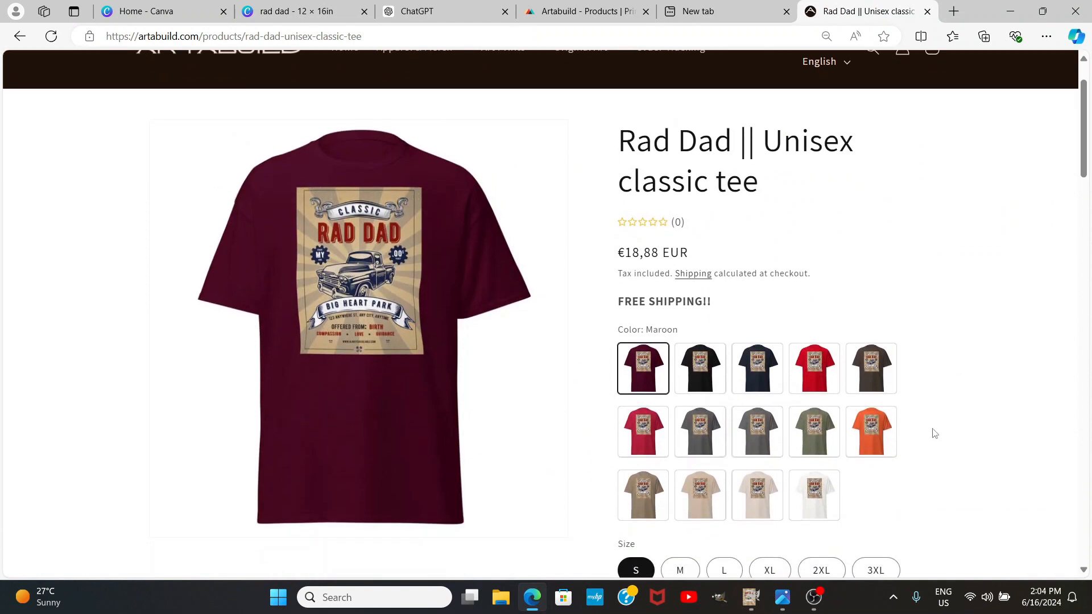
pyautogui.click(875, 432)
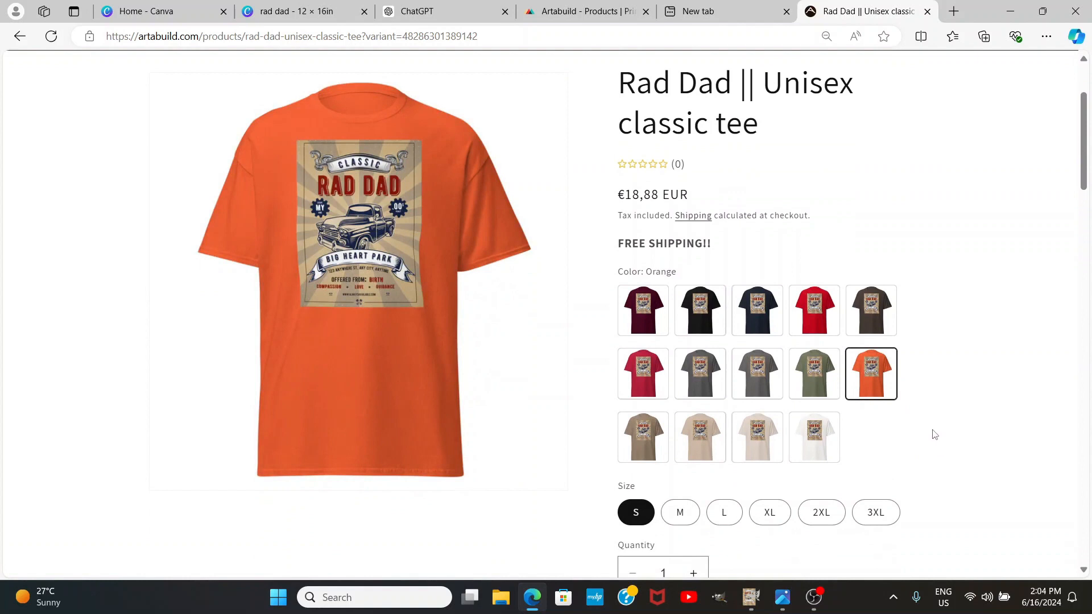
pyautogui.click(809, 315)
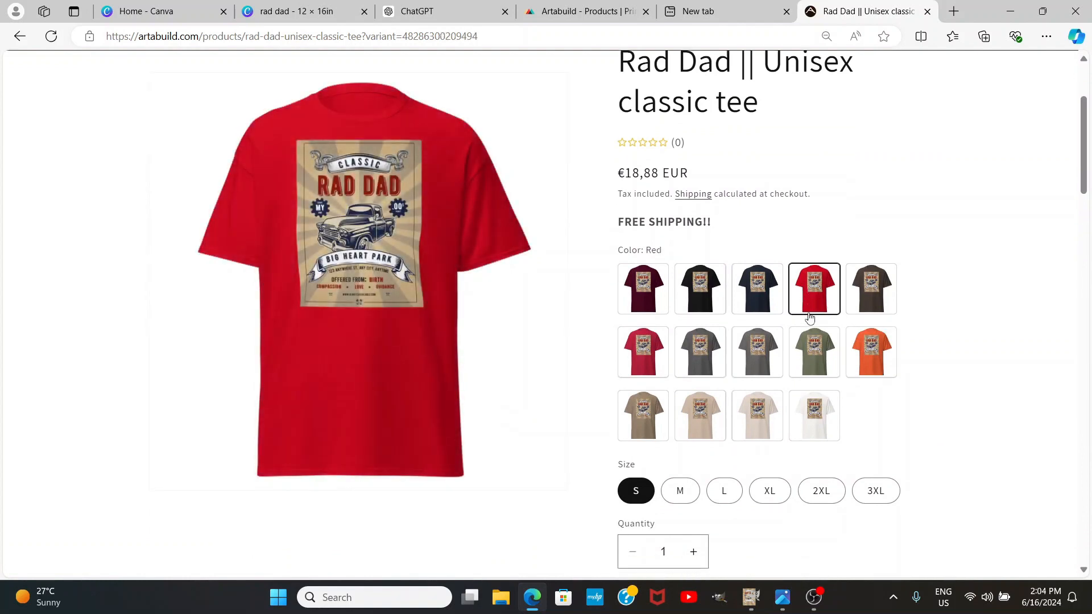
pyautogui.click(760, 421)
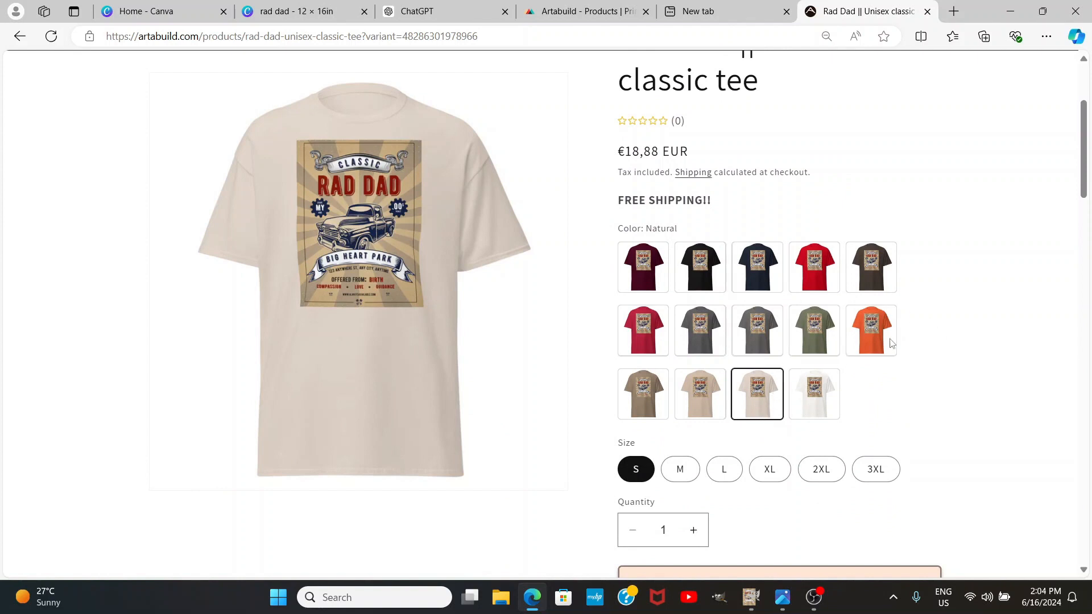
pyautogui.click(698, 343)
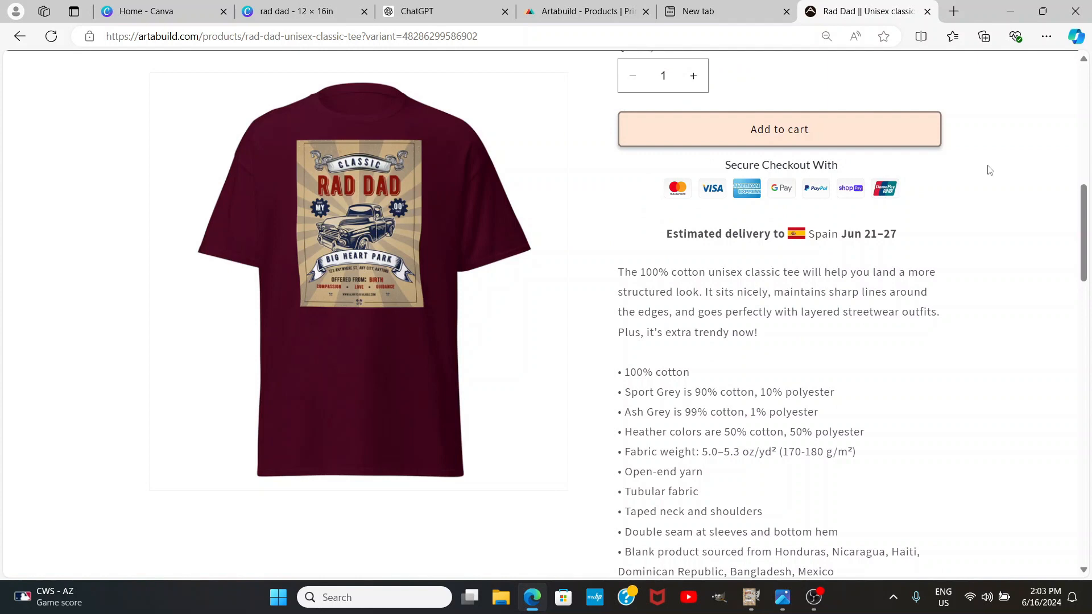
# Step: Review the tee's delivery estimate, description and size guide, then return to its price and color options
pyautogui.scroll(-3, 990, 170)
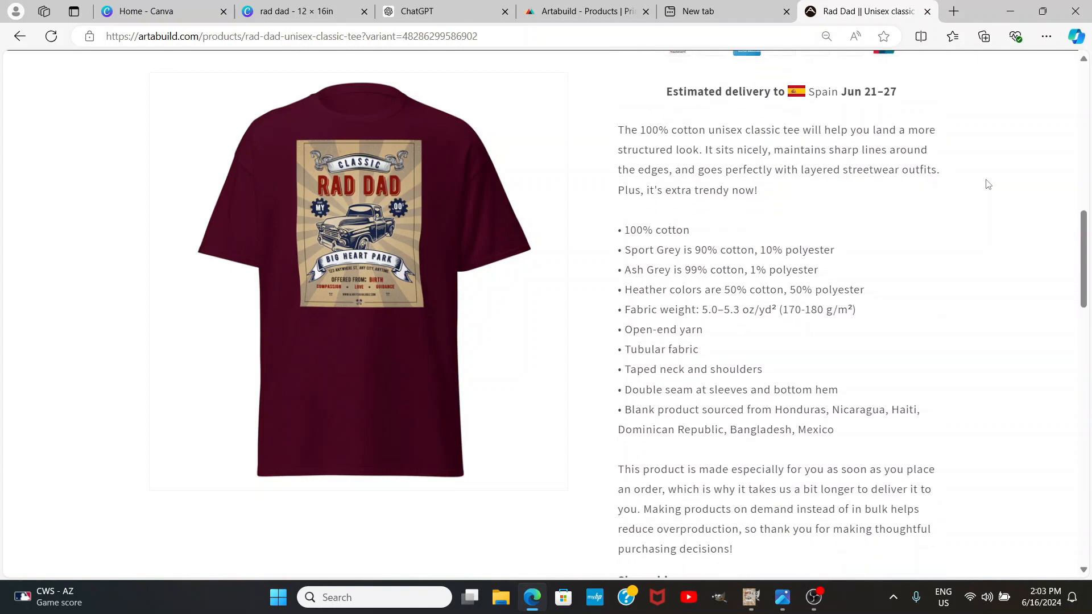
pyautogui.scroll(4, 988, 182)
pyautogui.scroll(-3, 991, 190)
pyautogui.scroll(-4, 991, 191)
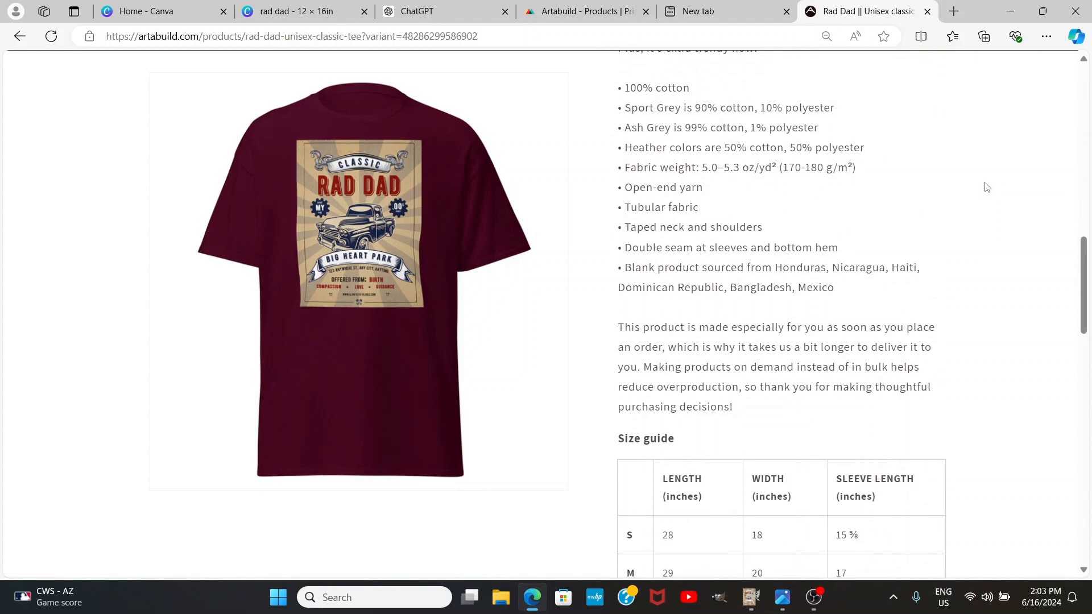
pyautogui.scroll(-1, 989, 190)
pyautogui.scroll(-10, 986, 187)
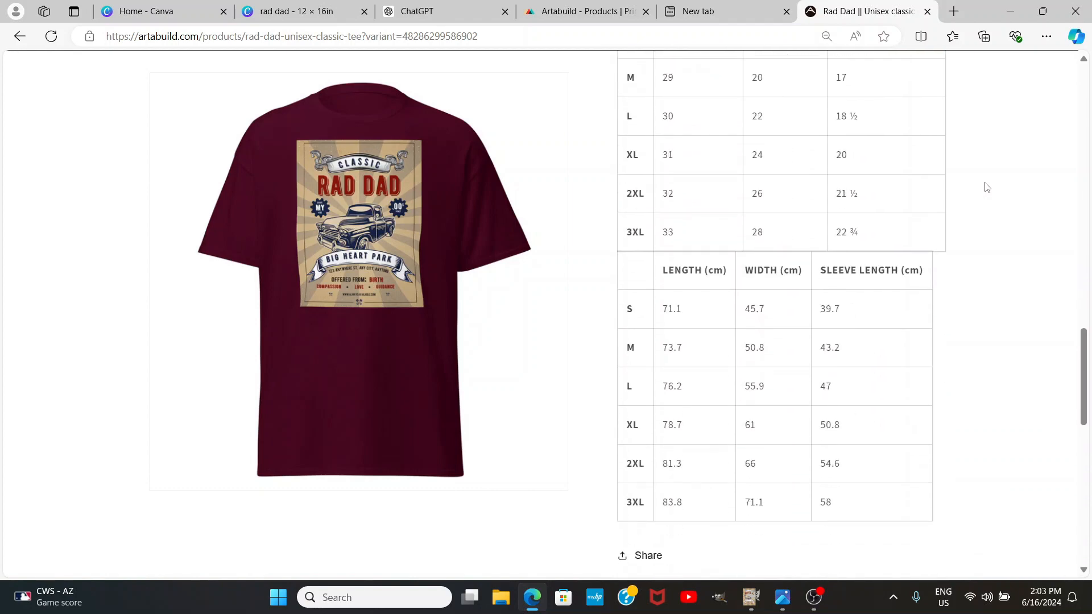
pyautogui.scroll(12, 990, 205)
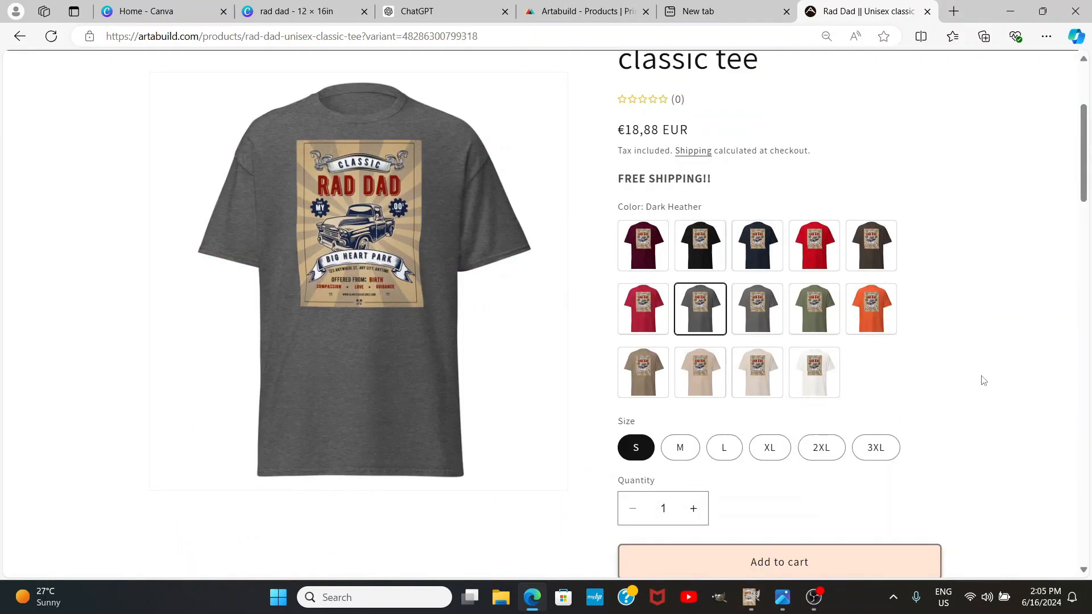
pyautogui.scroll(3, 982, 378)
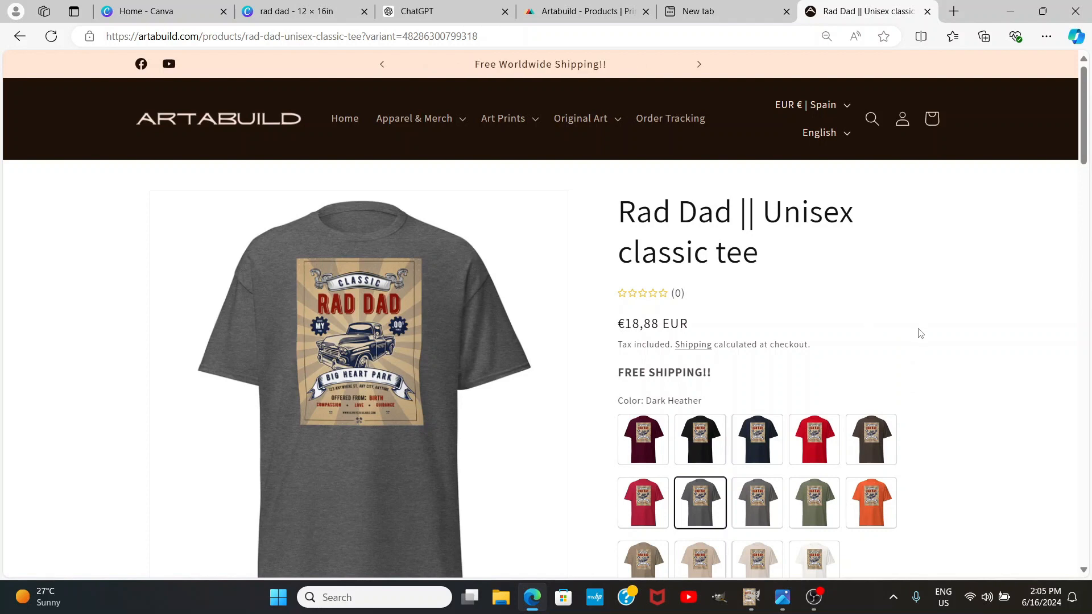
pyautogui.scroll(-1, 922, 333)
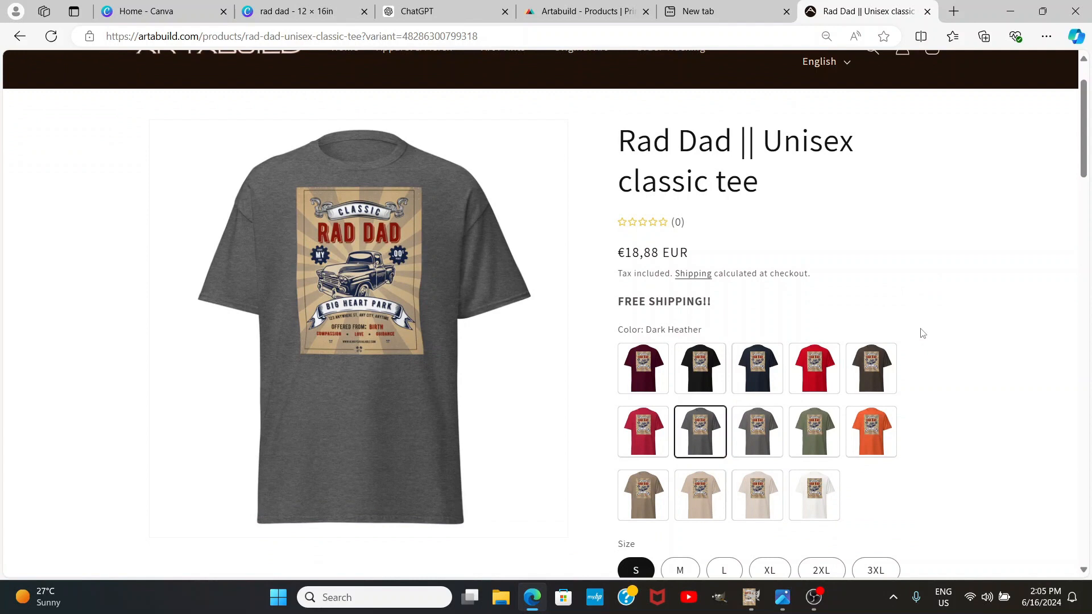